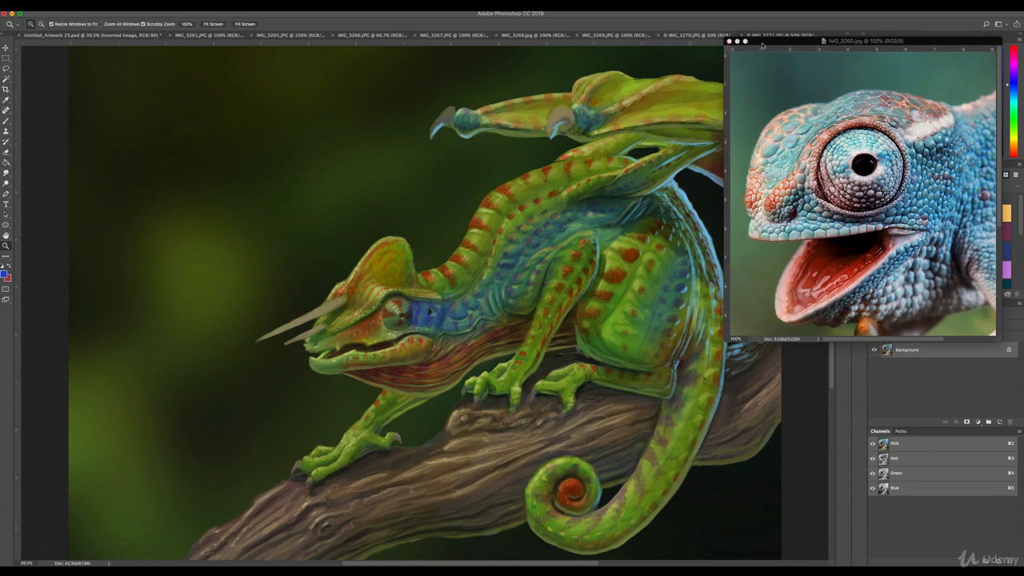
Step: Move the floating IMG_3260.jpg window aside and look through the open reptile reference photos before returning to the artwork
left_click_drag(773, 44, 686, 326)
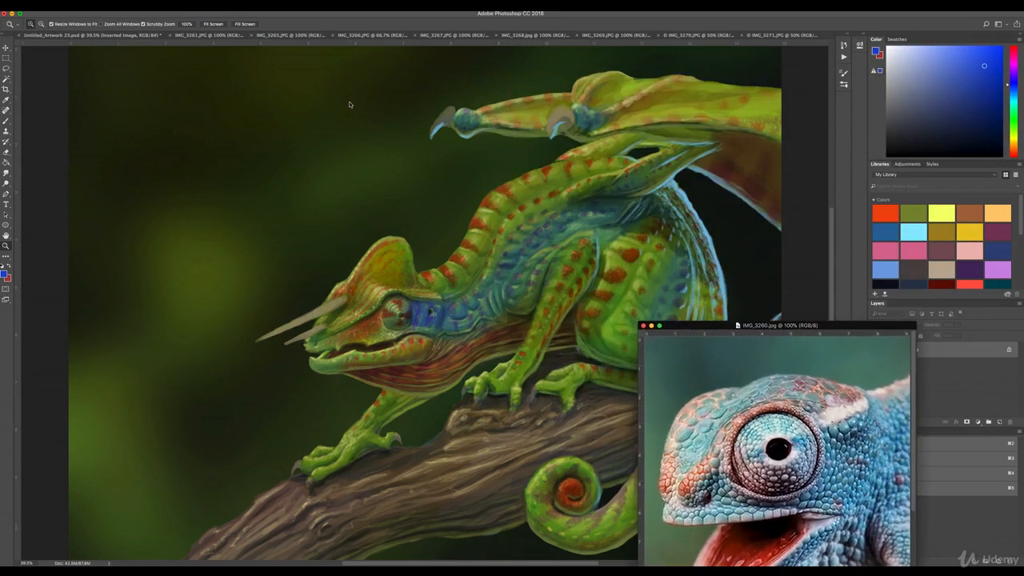
left_click(188, 35)
left_click(276, 36)
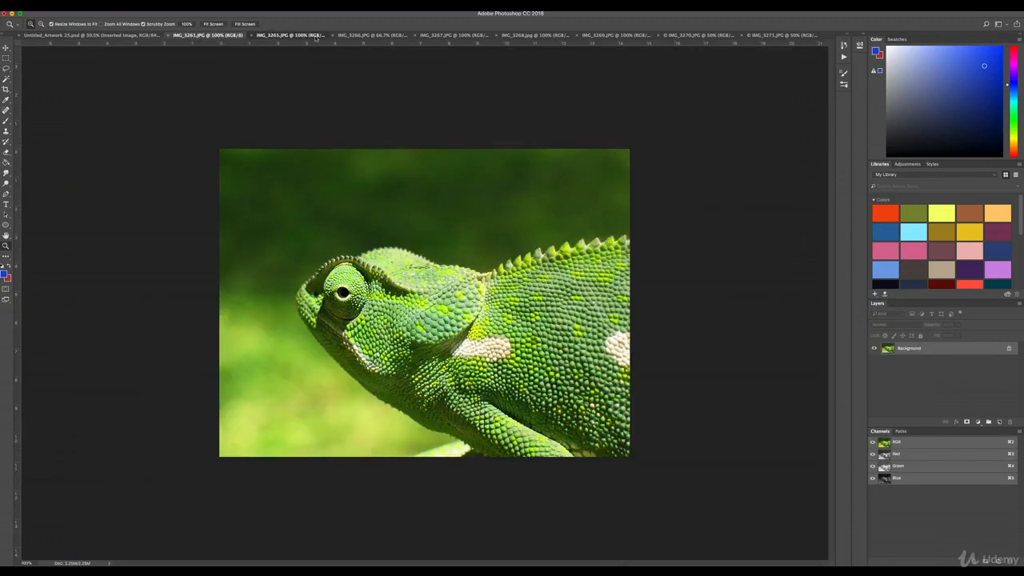
left_click(369, 35)
left_click(443, 35)
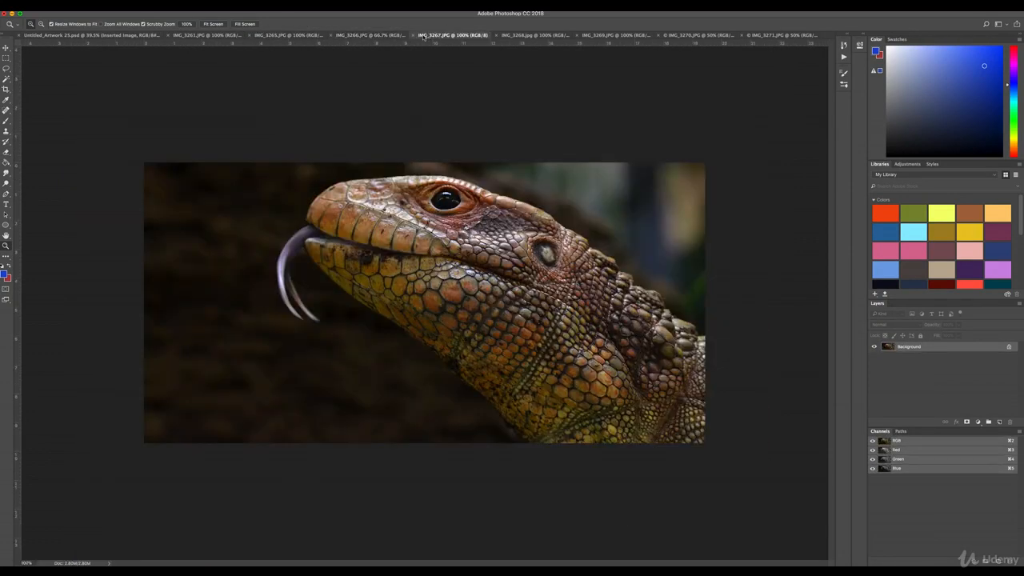
left_click(154, 36)
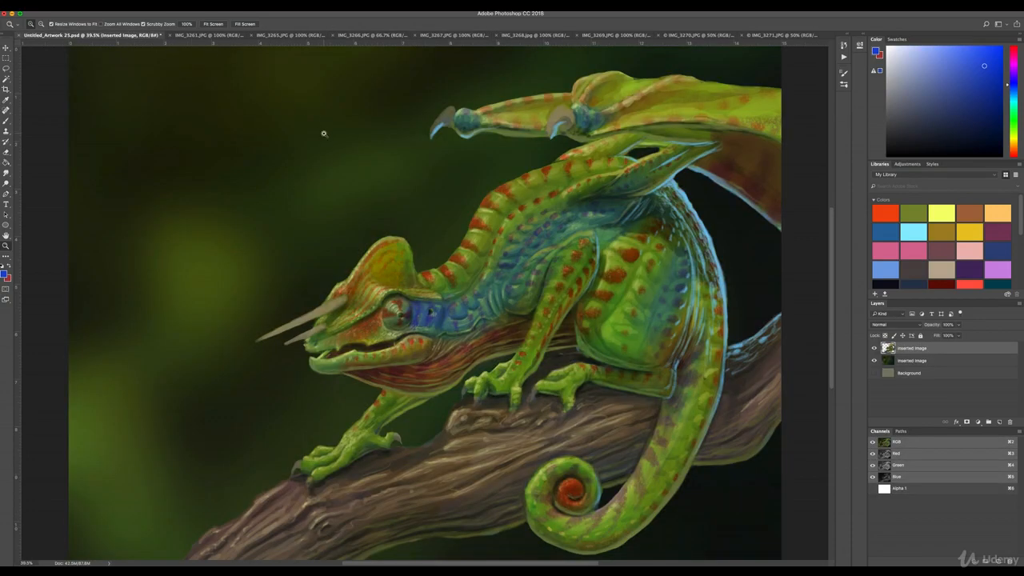
Step: Bring the floating IMG_3260.jpg window forward and dock it with the other open documents
scroll(325, 135, "up", 1)
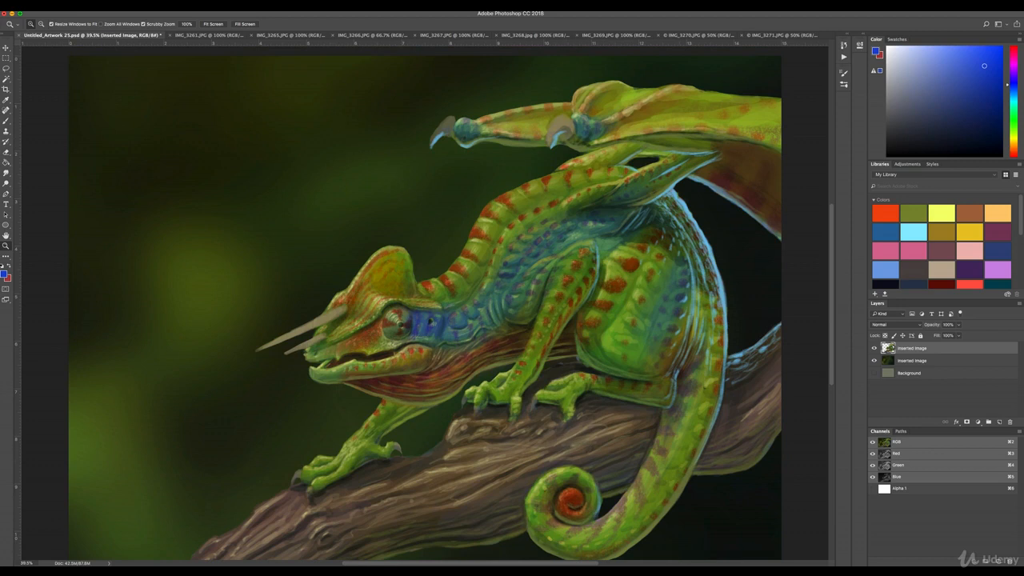
key("super+grave")
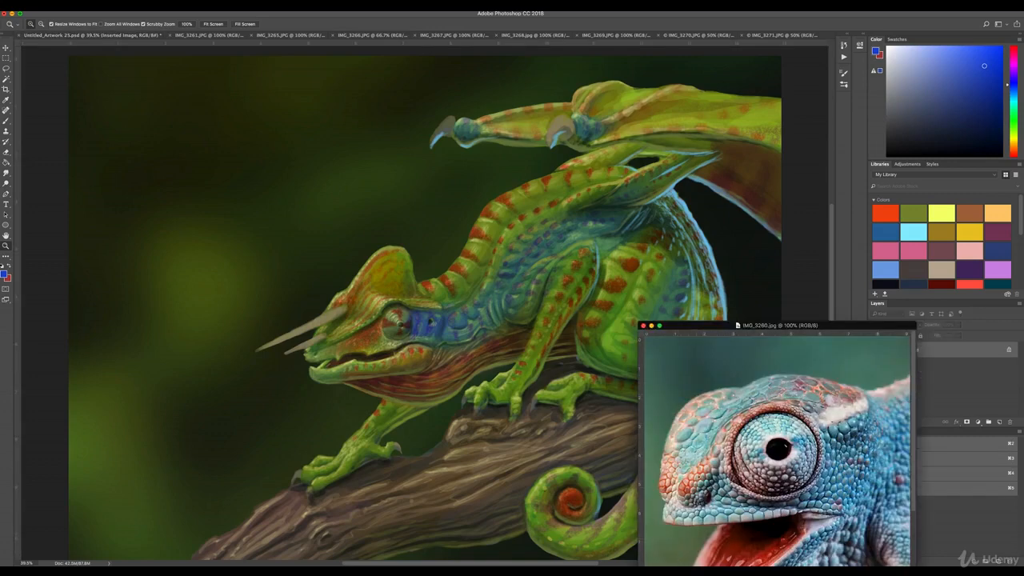
left_click_drag(761, 328, 280, 33)
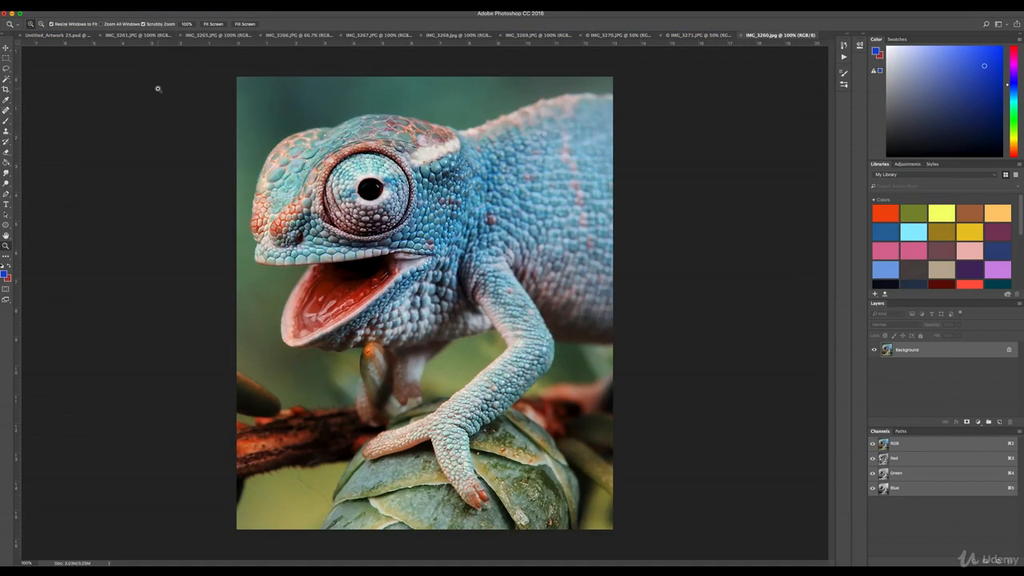
Step: Lasso the blue chameleon's eye with its surrounding skin and copy it over the creature's eye in Untitled_Artwork 25.psd
left_click(8, 69)
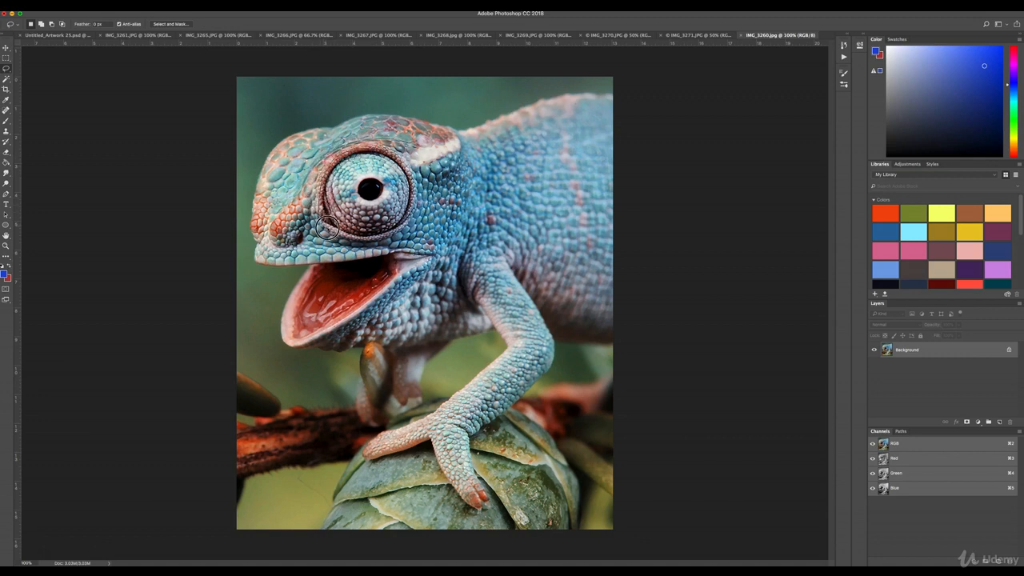
left_click_drag(381, 243, 393, 239)
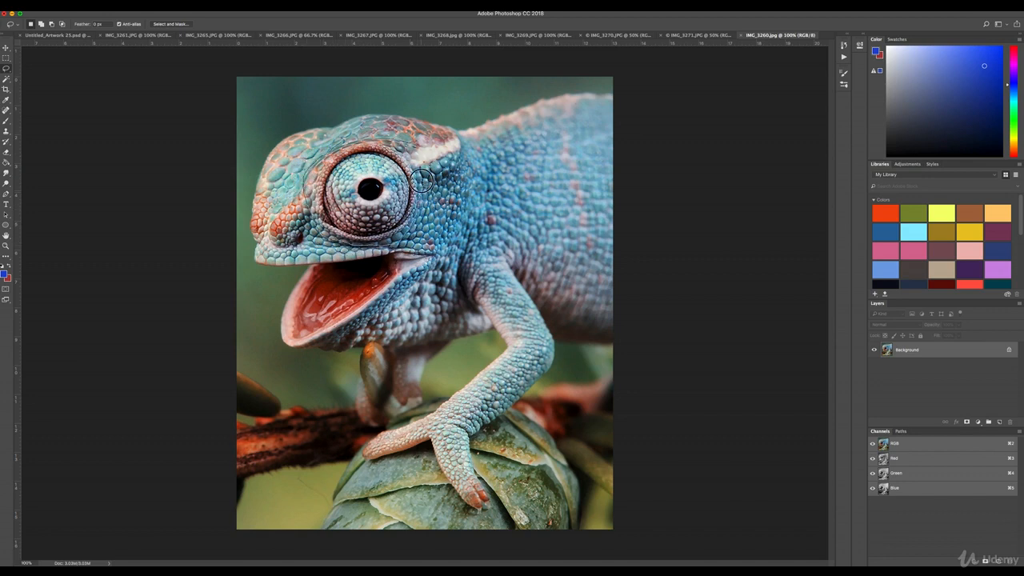
left_click_drag(400, 141, 343, 140)
left_click(6, 48)
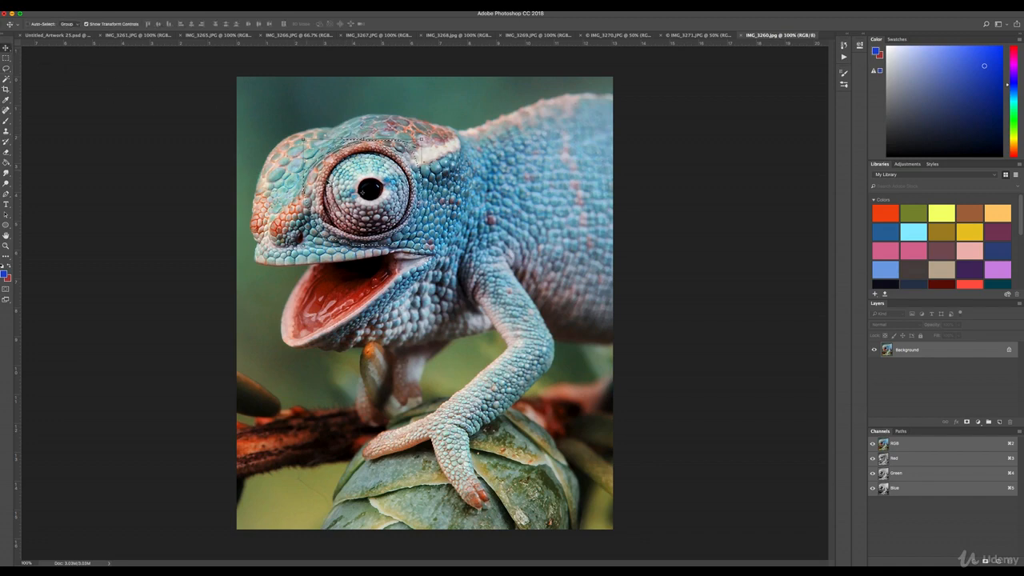
mouse_move(384, 187)
left_mouse_down()
mouse_move(75, 34)
mouse_move(174, 103)
mouse_move(379, 295)
mouse_move(360, 287)
mouse_move(400, 305)
left_mouse_up()
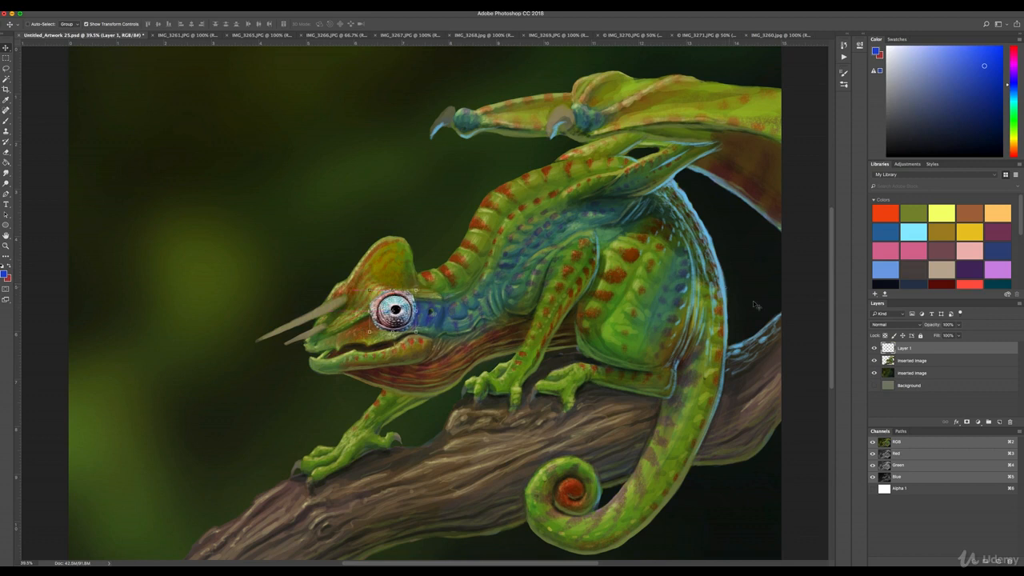
Step: Lower the pasted eye layer's opacity to 37% and nudge the eye over the painted one
scroll(806, 315, "left", 2)
left_click_drag(960, 328, 934, 334)
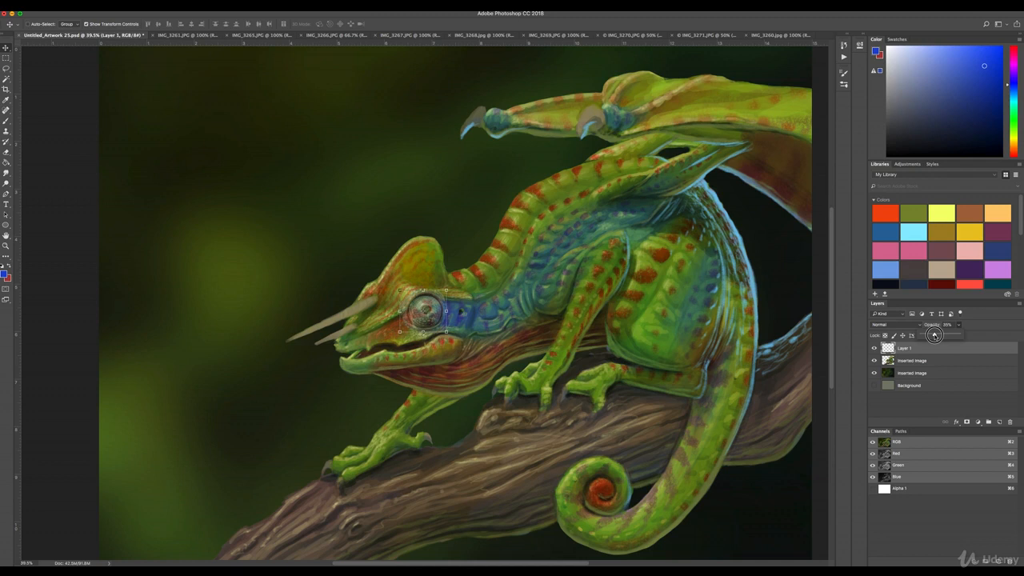
left_click_drag(933, 335, 936, 335)
mouse_move(428, 308)
left_mouse_down()
mouse_move(431, 299)
mouse_move(448, 317)
mouse_move(427, 306)
left_mouse_up()
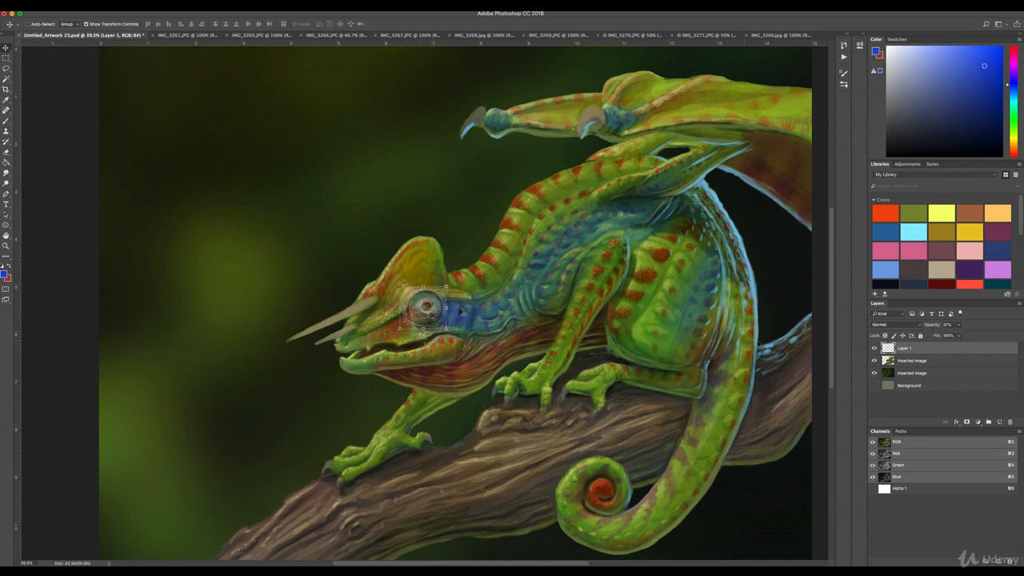
Step: Toggle the visibility of the two Inserted Image layers to check what each one contains
left_click(905, 362)
left_click(875, 361)
left_click(875, 361)
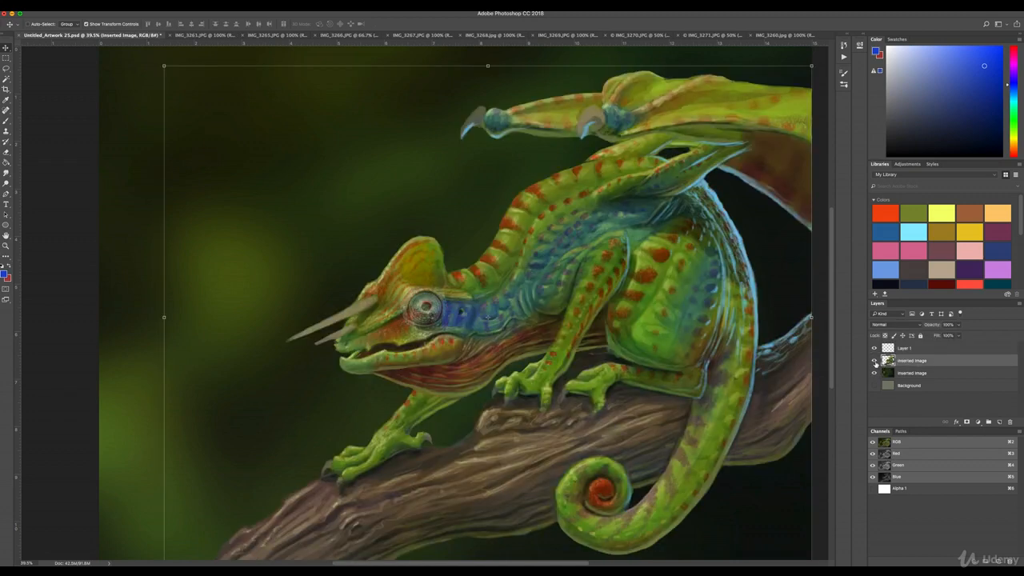
left_click(875, 372)
left_click(874, 373)
Step: Select Layer 1 and move the pasted eye slightly lower to line up with the painted eye
left_click(902, 348)
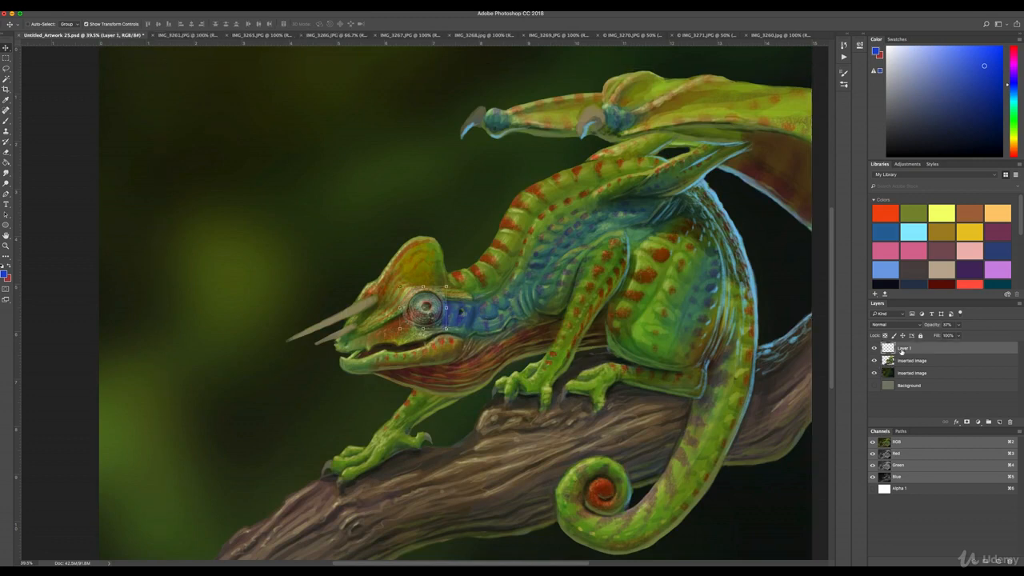
left_click(436, 309)
left_click_drag(436, 309, 425, 312)
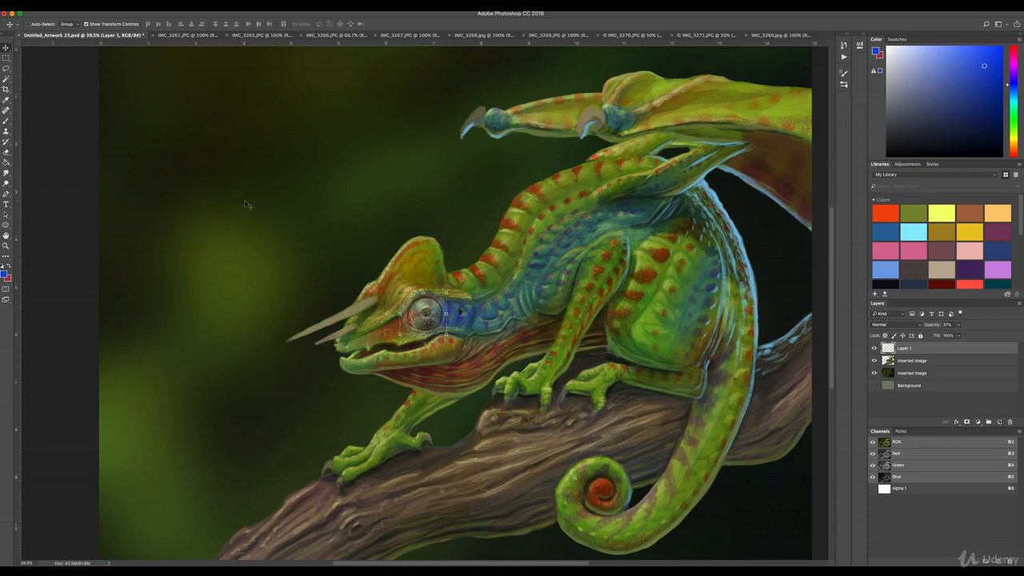
Step: Apply an Exposure adjustment to the pasted eye, raising exposure slightly and reducing gamma correction below 1.00
key("super+equal")
key("super+equal")
key("super+equal")
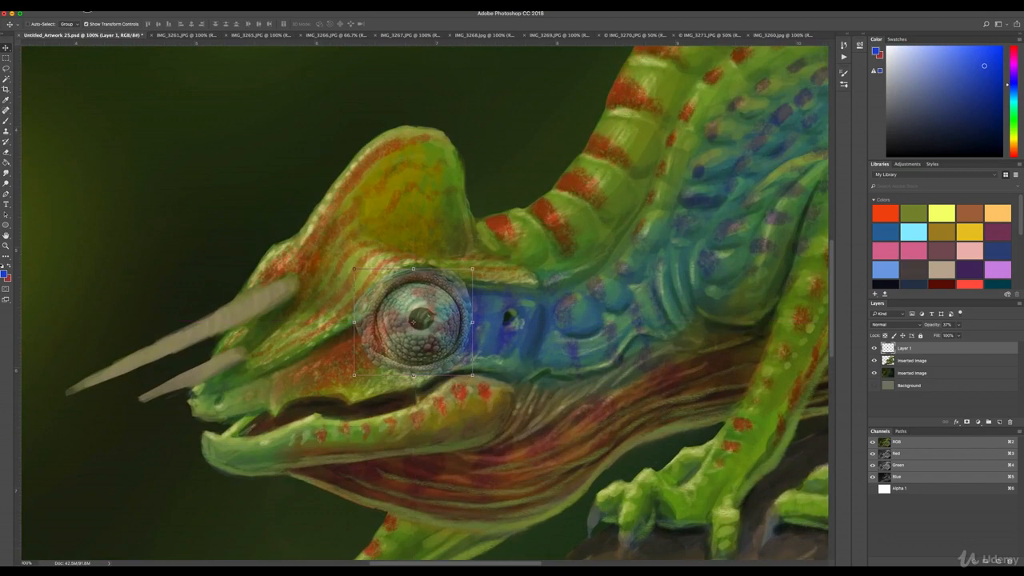
left_click(87, 10)
mouse_move(107, 9)
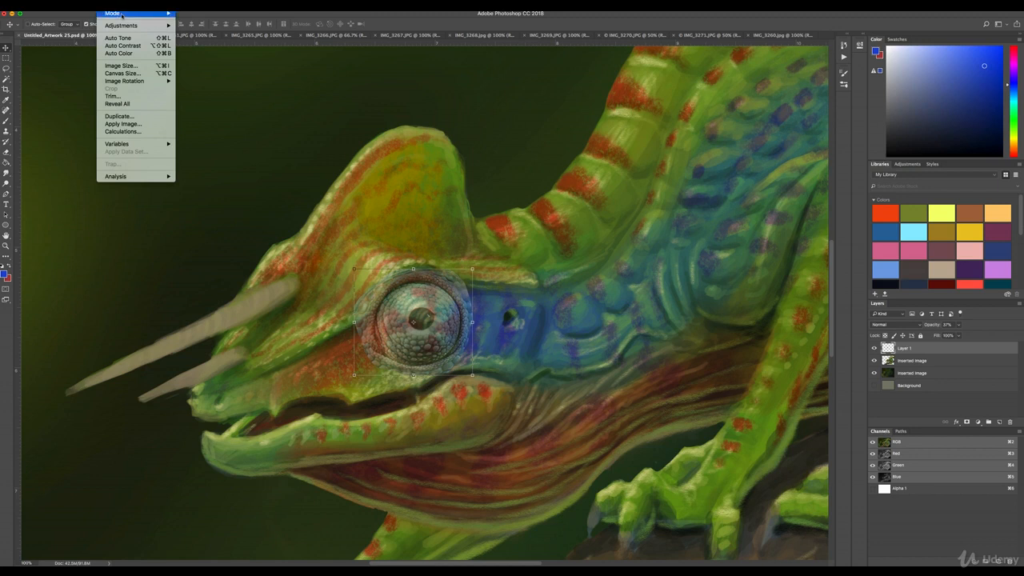
mouse_move(130, 27)
left_click(195, 49)
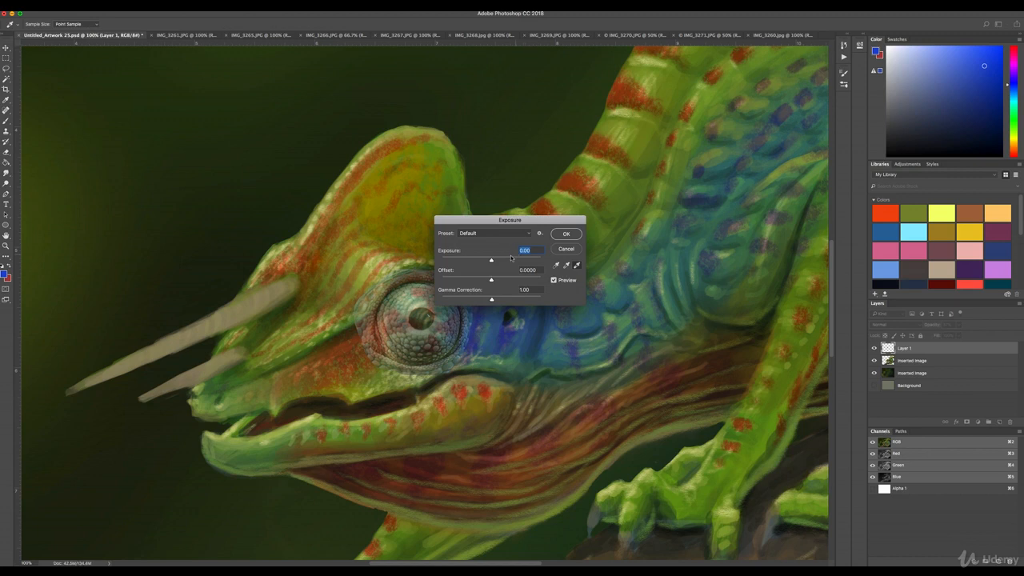
mouse_move(491, 300)
left_mouse_down()
mouse_move(525, 300)
mouse_move(501, 300)
left_mouse_up()
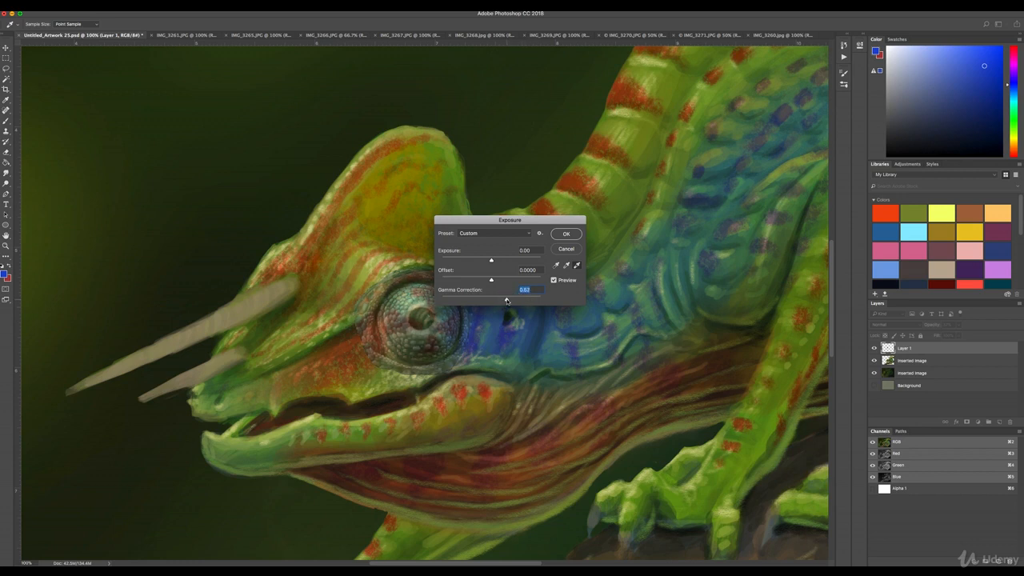
left_click_drag(491, 261, 493, 262)
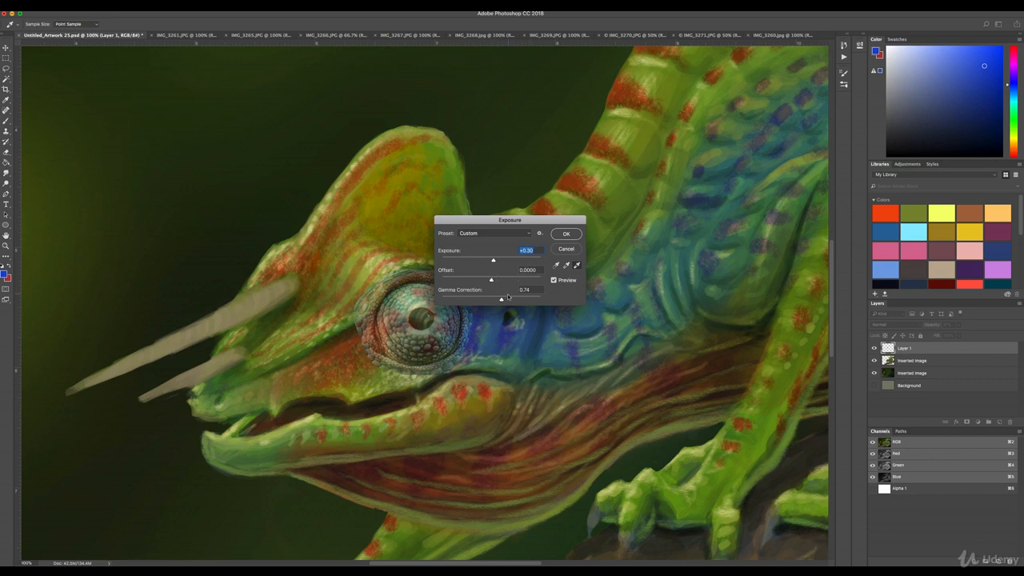
left_click_drag(502, 301, 498, 300)
left_click(565, 235)
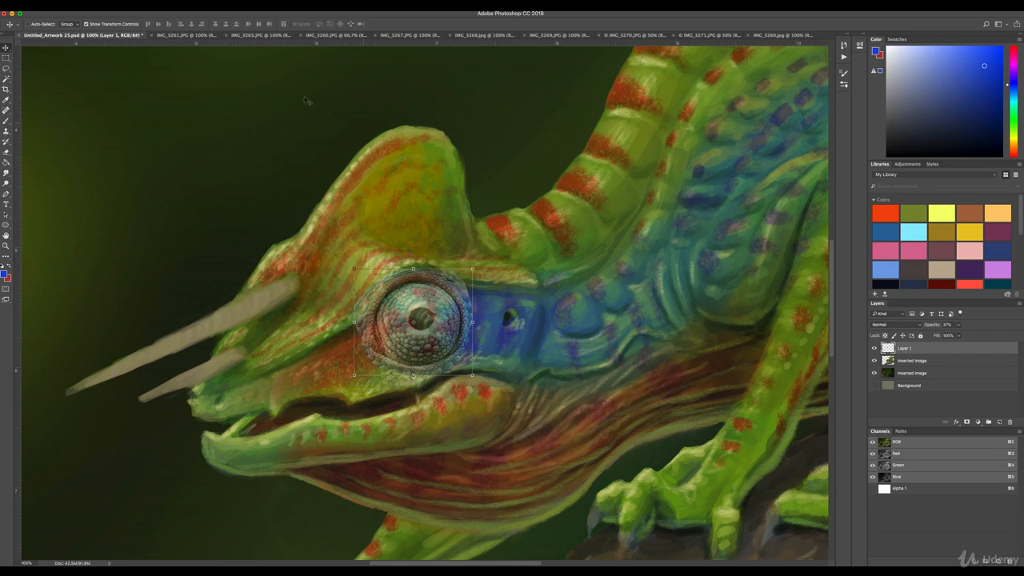
Step: Warp the pasted eye so its pupil shifts down and towards the back of the creature's head
left_click(107, 6)
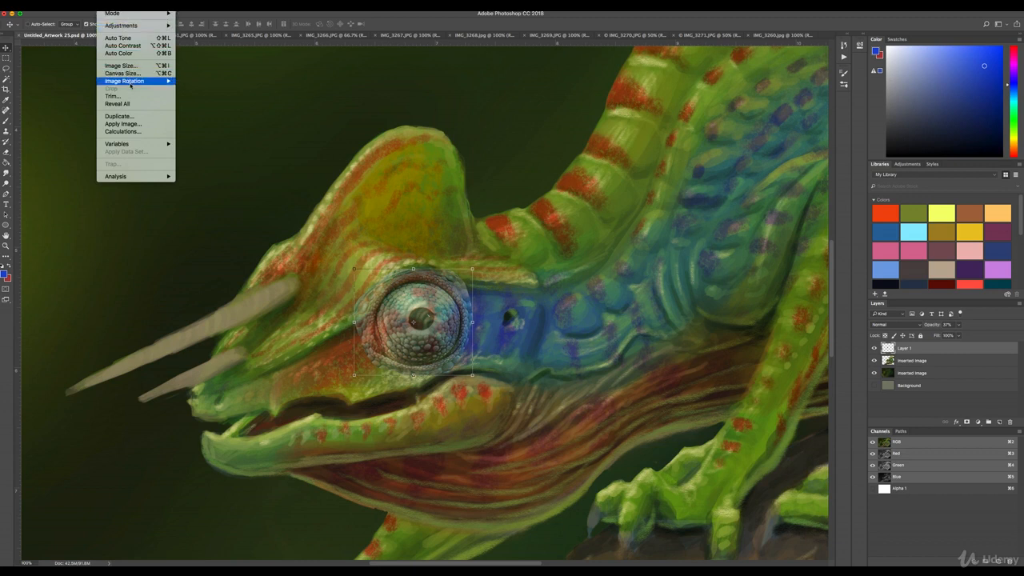
mouse_move(88, 7)
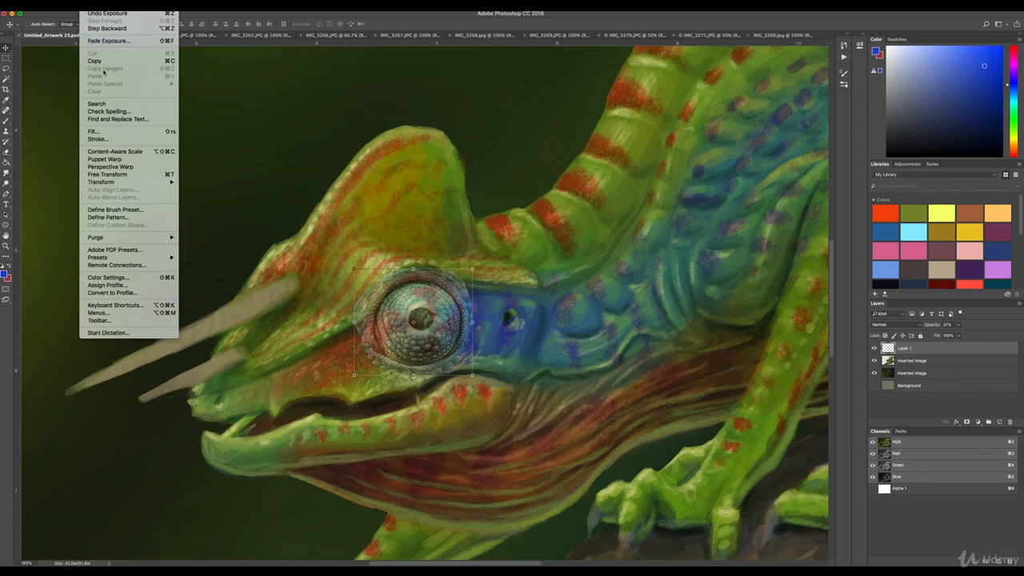
mouse_move(137, 181)
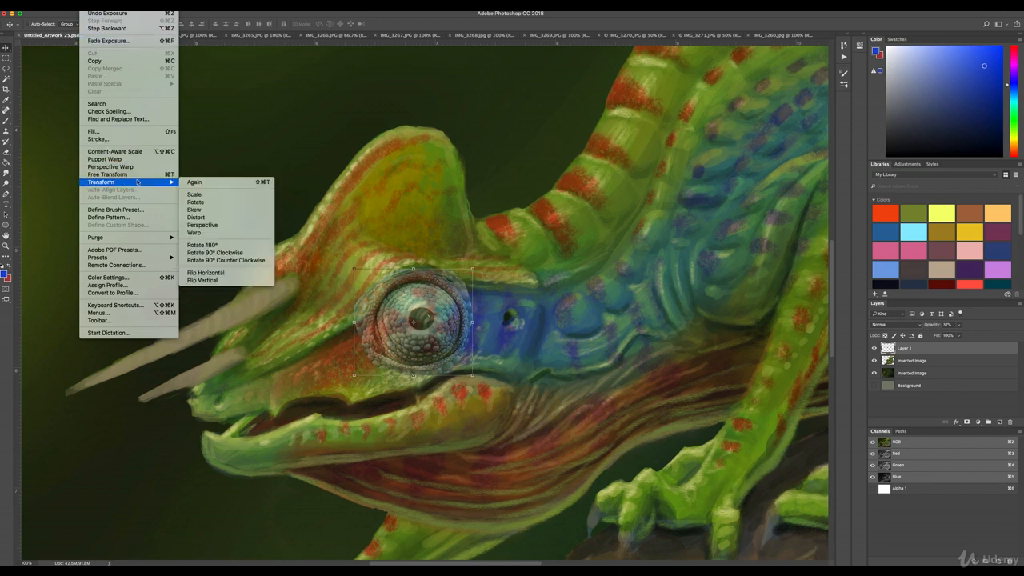
left_click(196, 232)
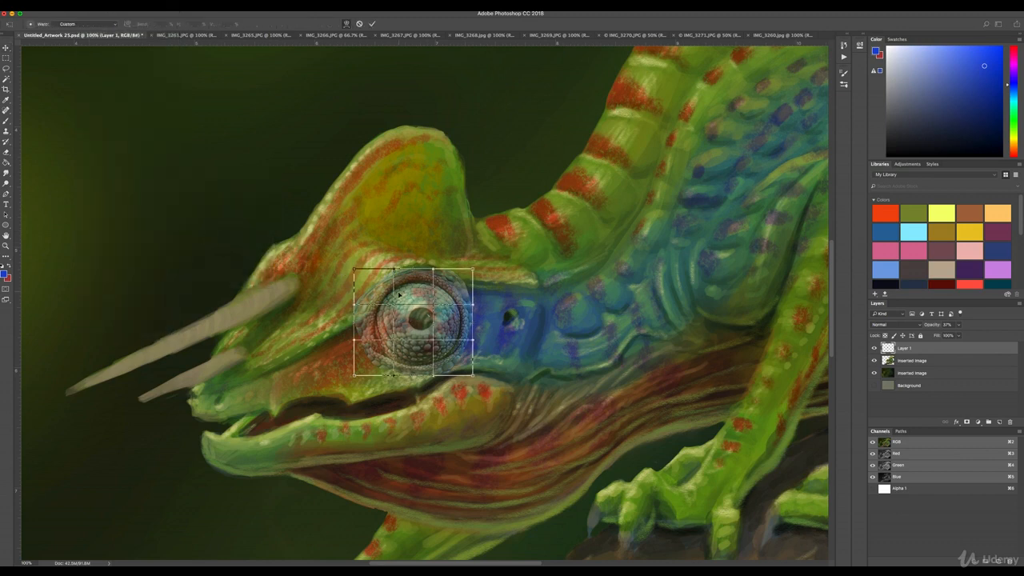
left_click_drag(420, 317, 432, 326)
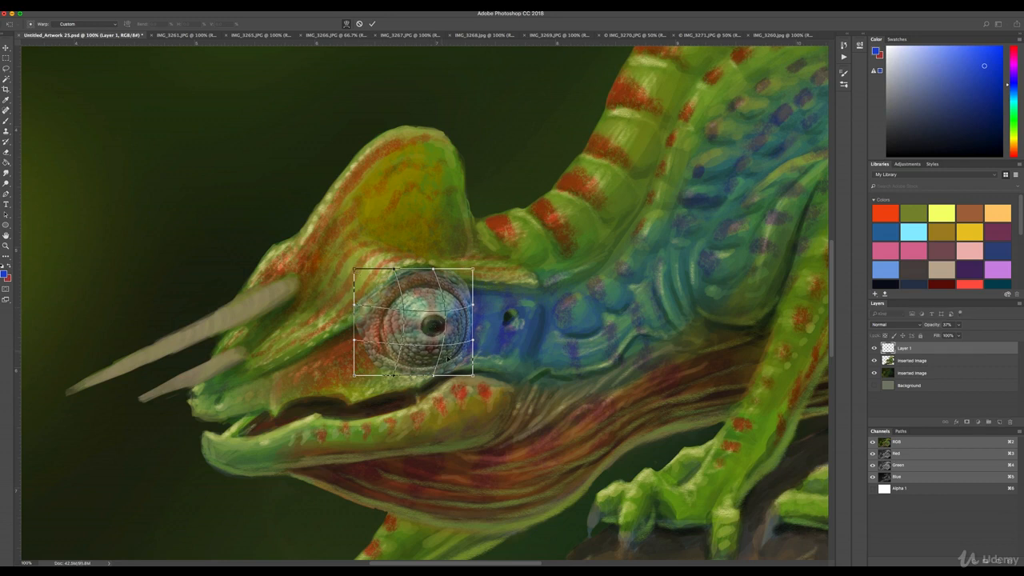
Step: Adjust the warp's corners to fit the pasted eye into the painted eye socket and apply the warp
mouse_move(472, 374)
left_mouse_down()
mouse_move(462, 357)
mouse_move(468, 366)
left_mouse_up()
left_click_drag(472, 269, 470, 270)
left_click_drag(355, 270, 358, 265)
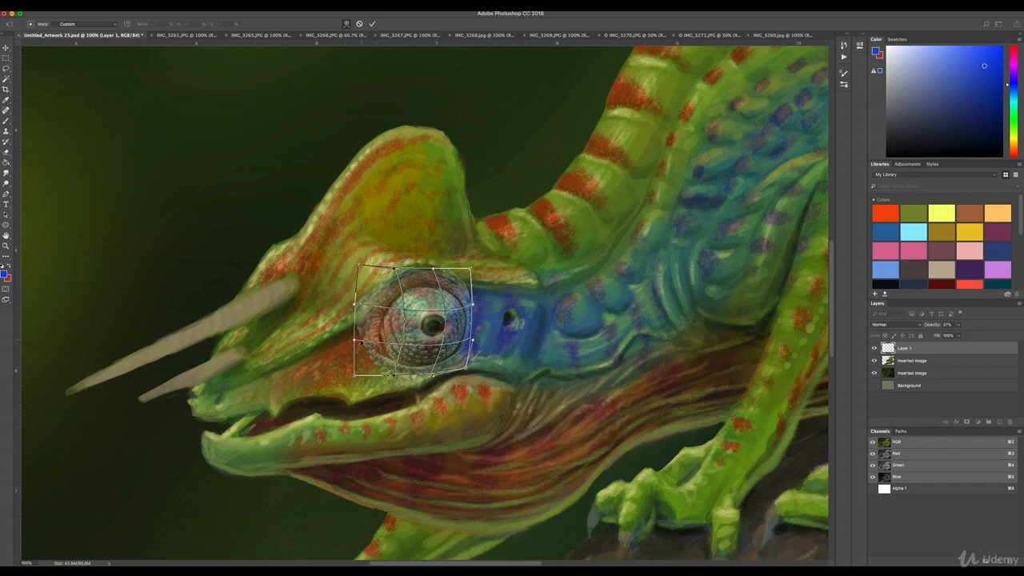
left_click_drag(356, 375, 360, 339)
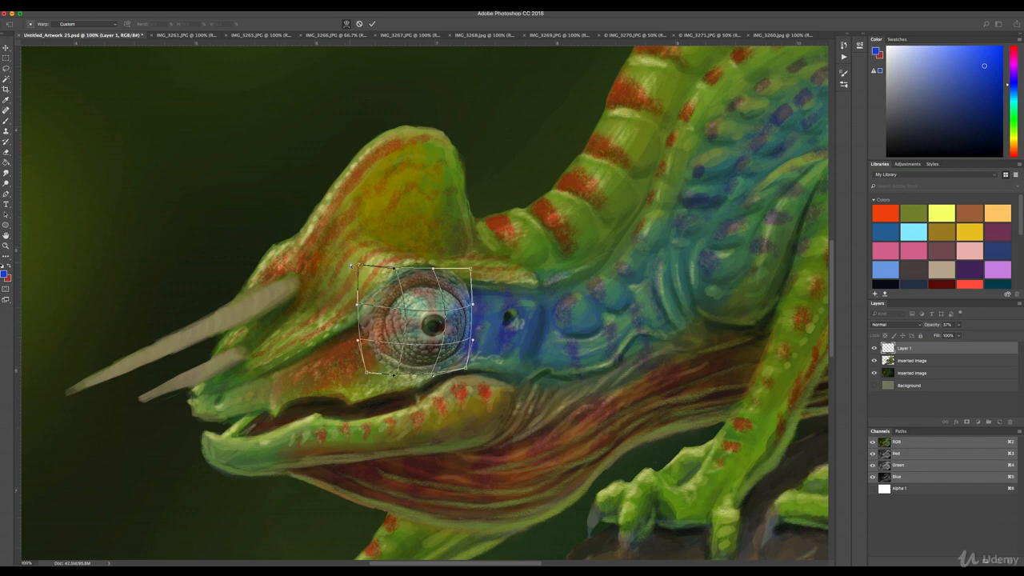
left_click_drag(359, 267, 359, 266)
left_click(126, 7)
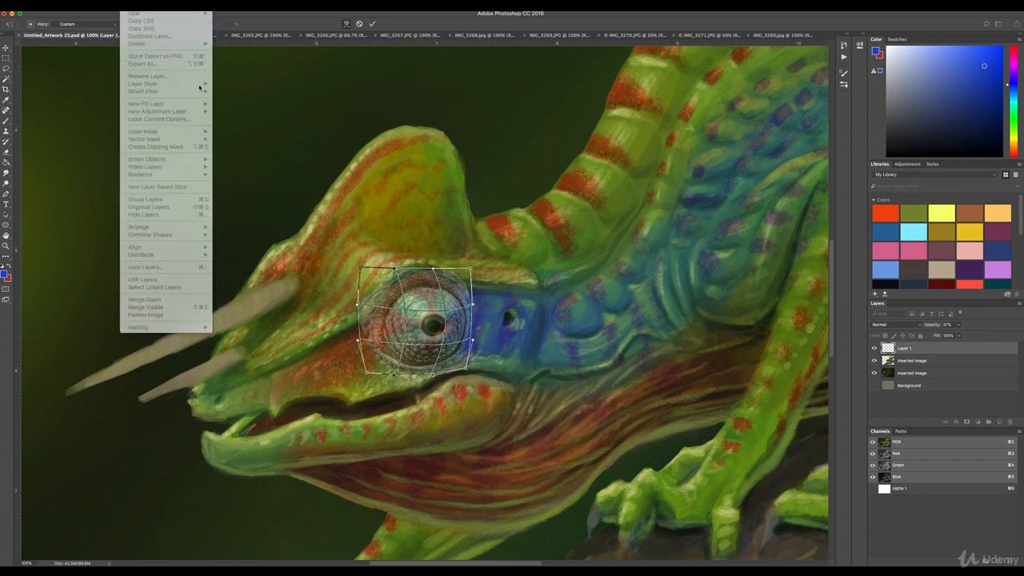
left_click(236, 125)
key("Return")
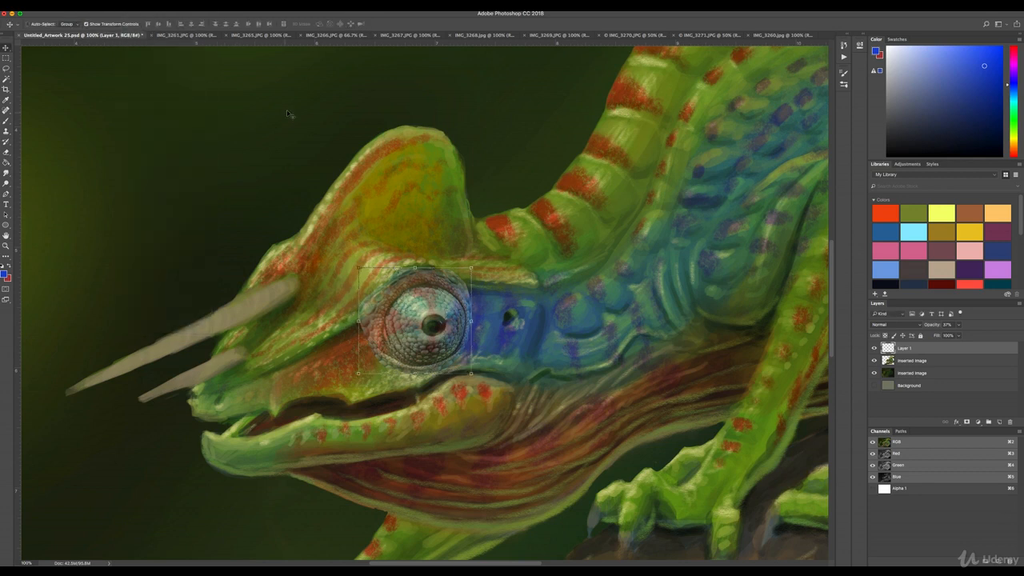
left_click(126, 7)
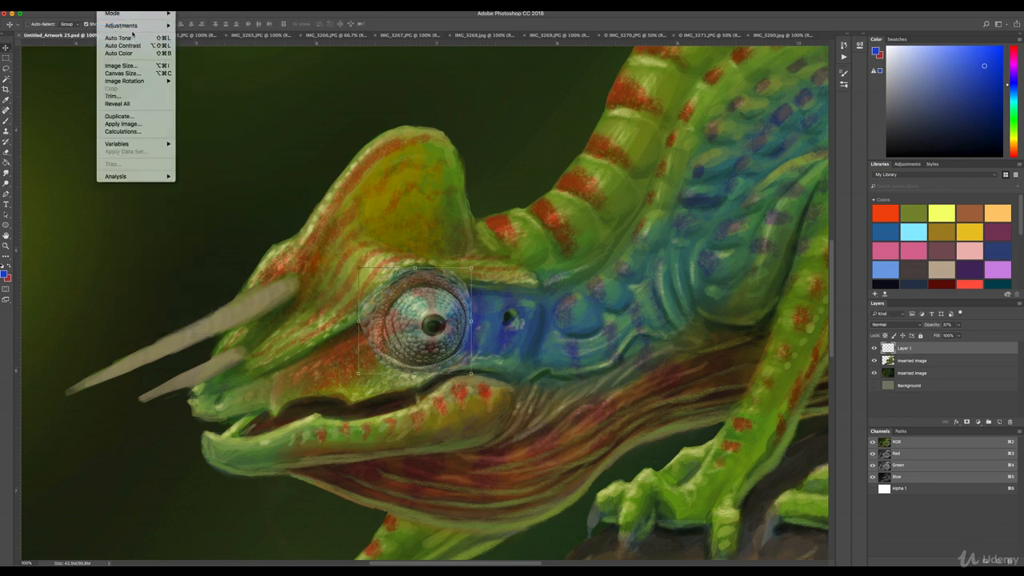
mouse_move(138, 27)
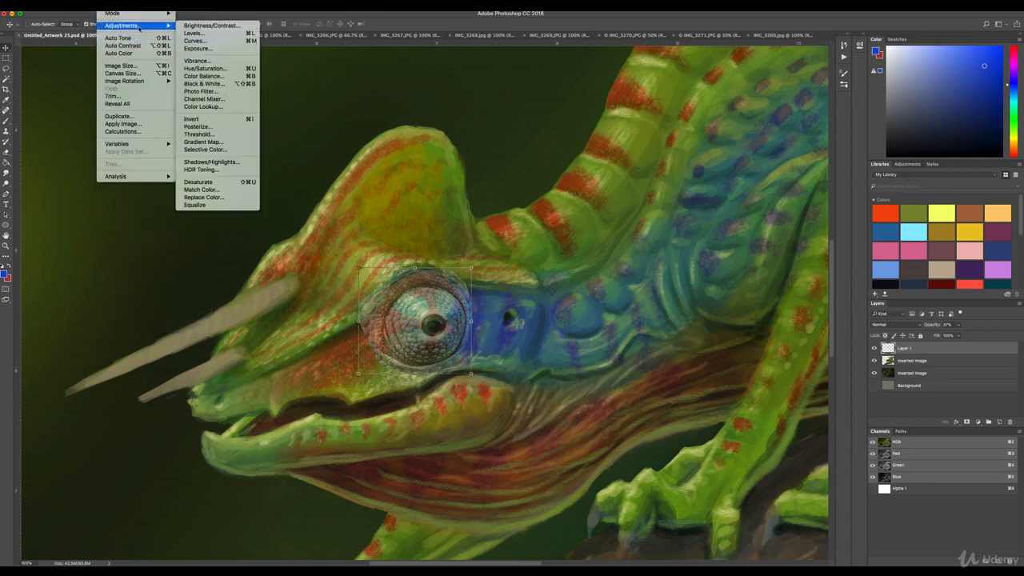
left_click(212, 26)
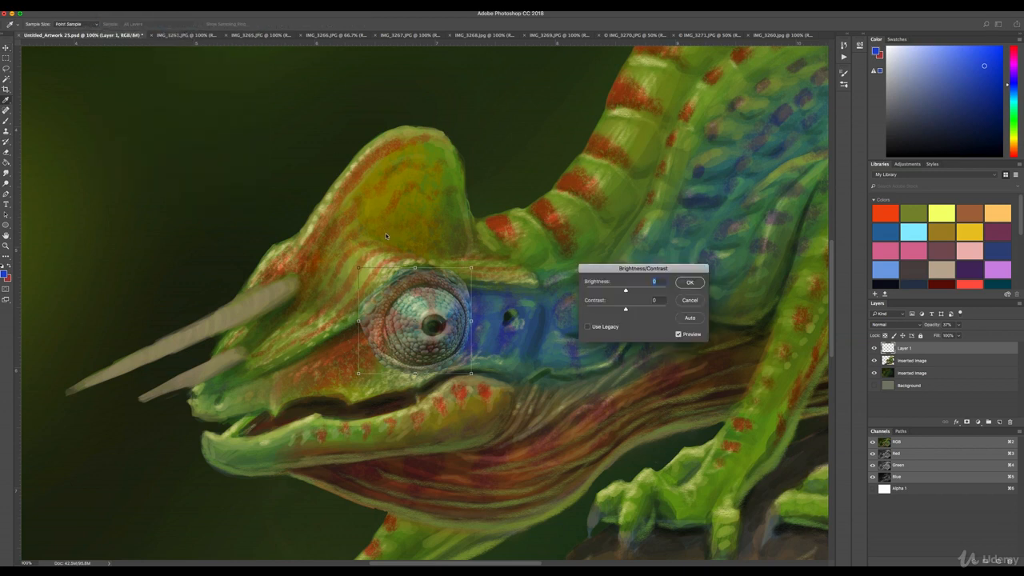
left_click(688, 302)
key("v")
Step: Desaturate the pasted eye with Hue/Saturation to about -64, nudging hue and lightness slightly up, and lower its layer opacity to 33%
left_click(108, 5)
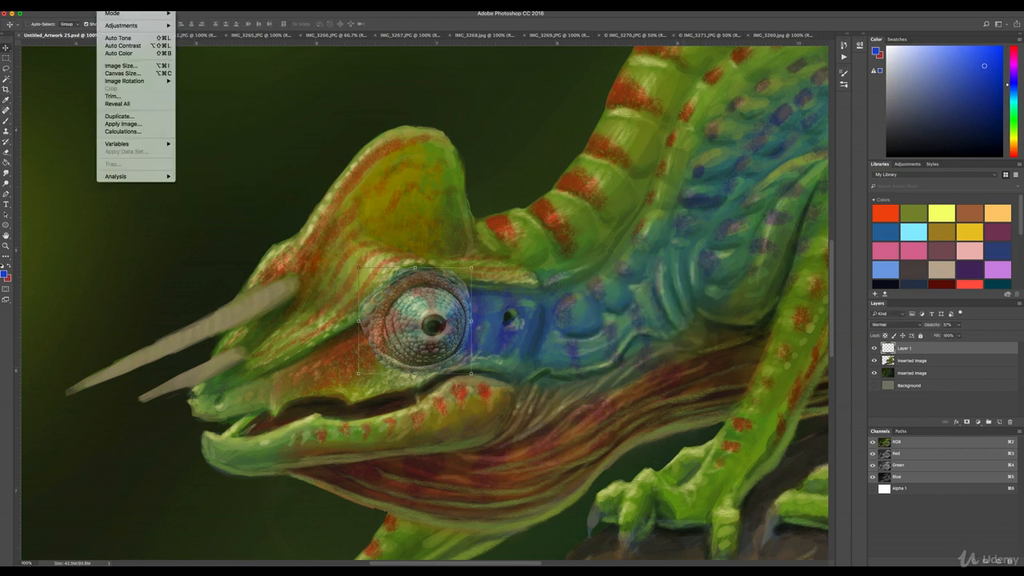
mouse_move(123, 24)
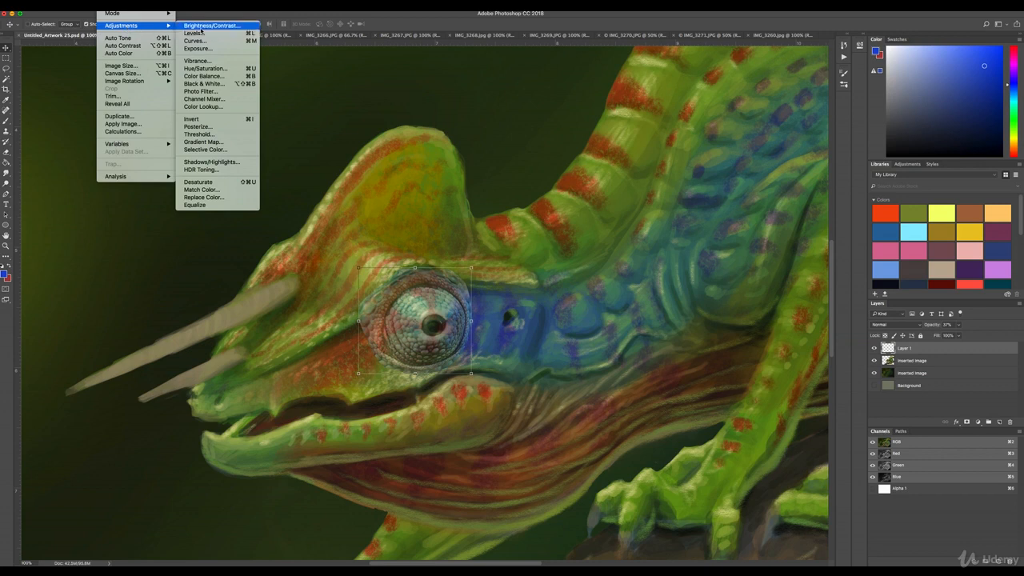
left_click(207, 69)
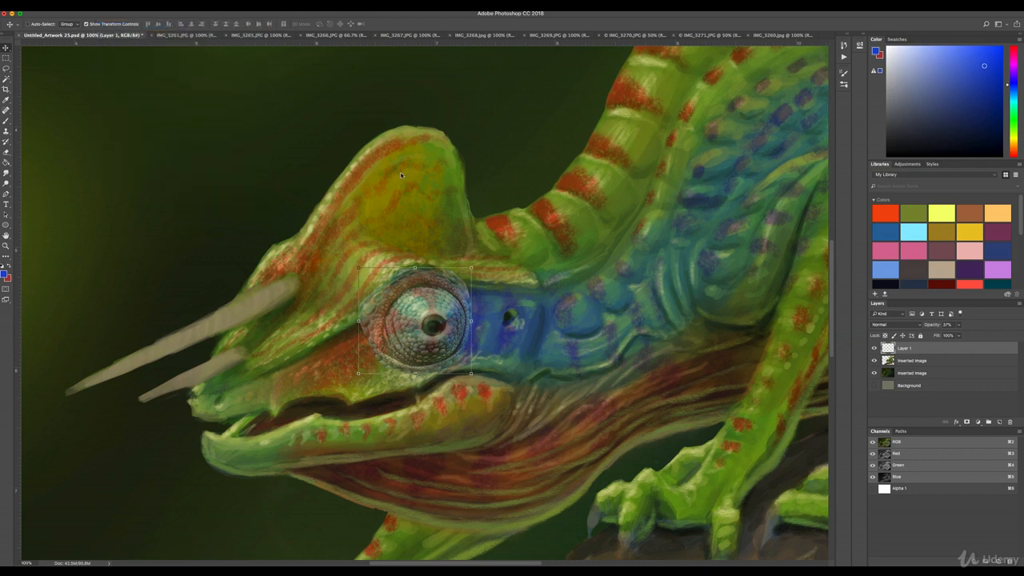
left_click_drag(645, 321, 617, 320)
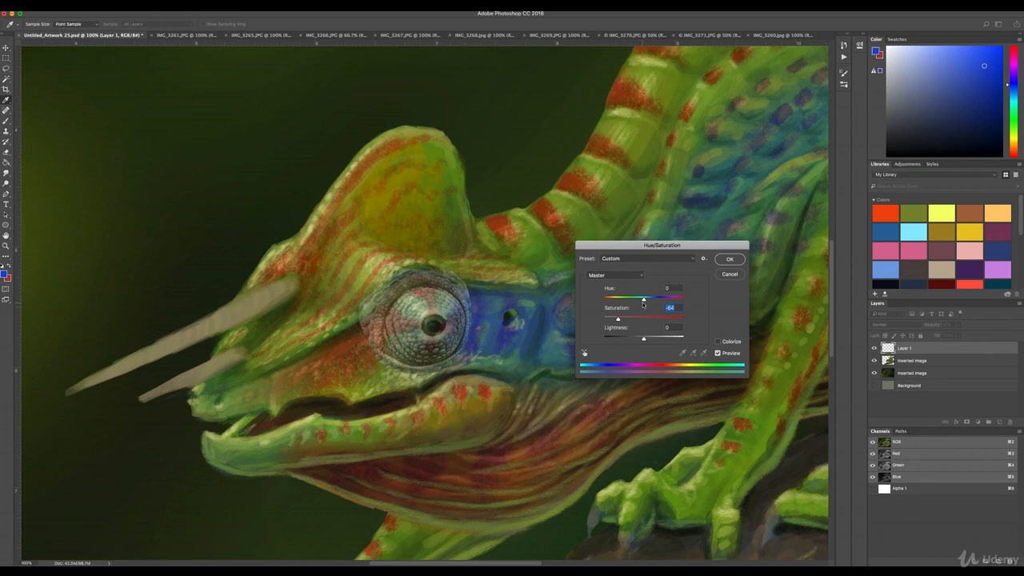
left_click_drag(644, 301, 647, 301)
left_click_drag(643, 340, 645, 339)
left_click(728, 260)
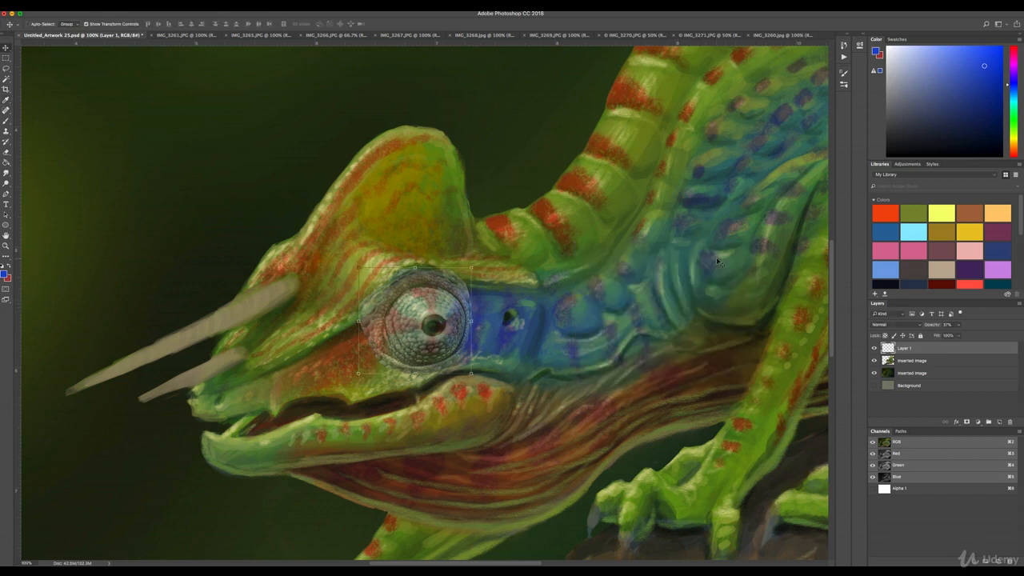
left_click_drag(956, 327, 957, 335)
Step: Apply an Exposure adjustment to the pasted eye, reducing only its gamma correction slightly below 1.00
left_click(105, 6)
mouse_move(122, 26)
left_click(196, 49)
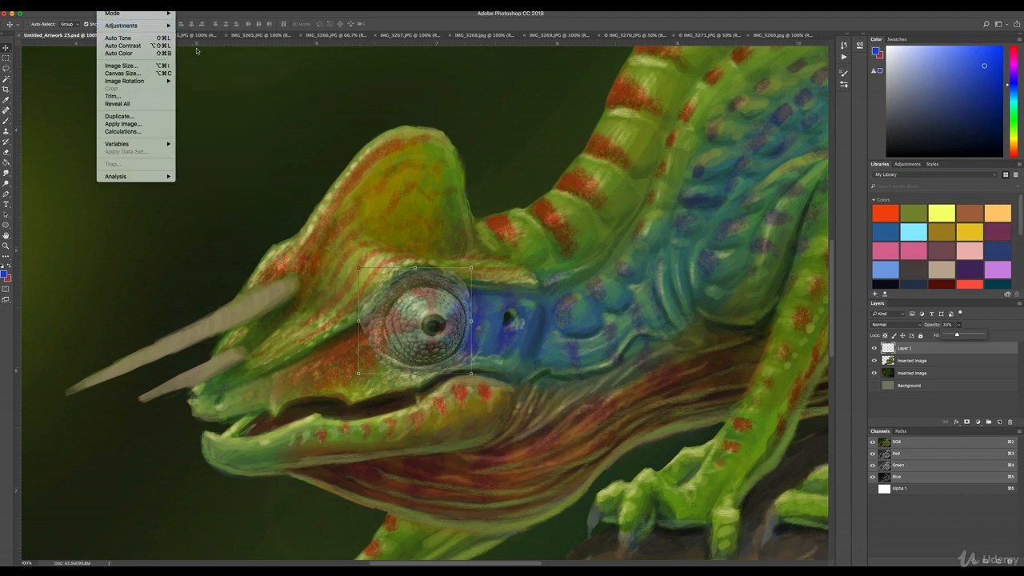
mouse_move(160, 25)
left_click(193, 49)
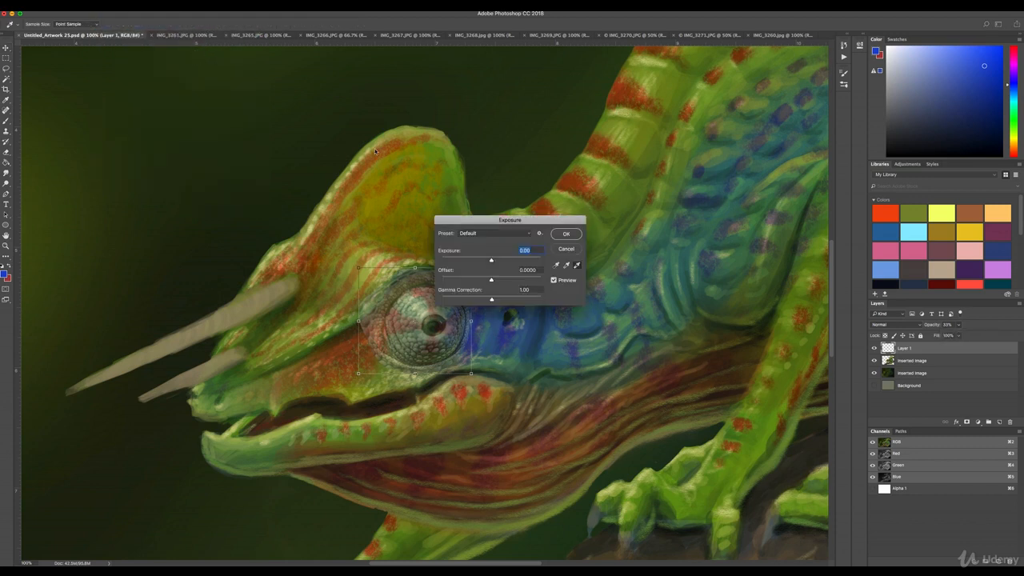
scroll(491, 296, "up", 1)
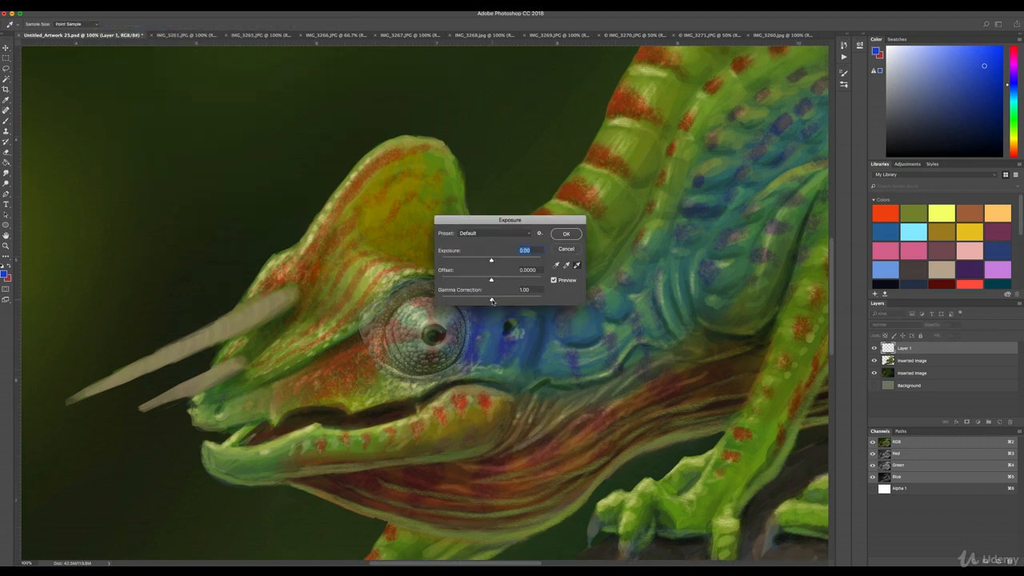
left_click_drag(492, 301, 498, 300)
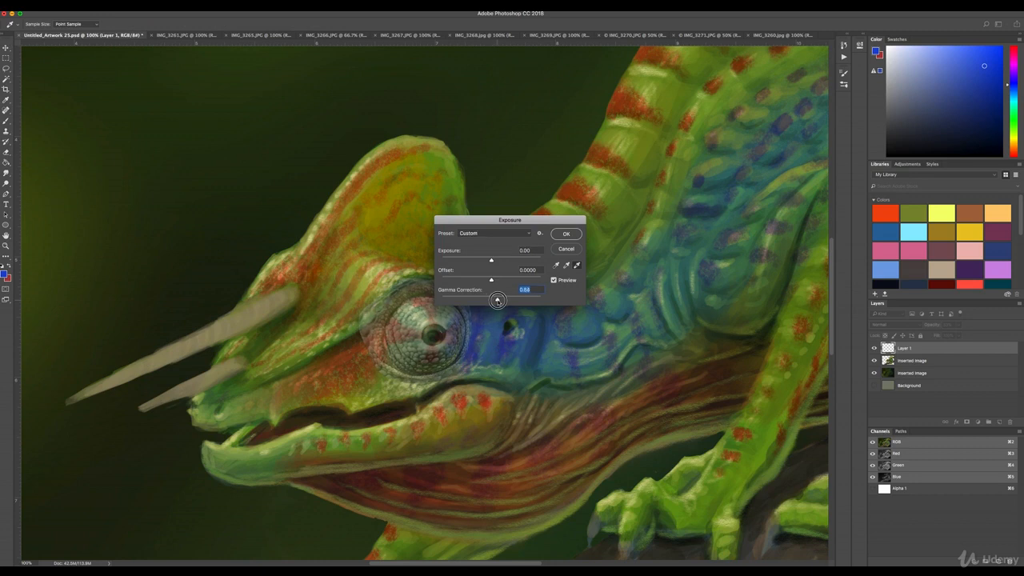
left_click(566, 234)
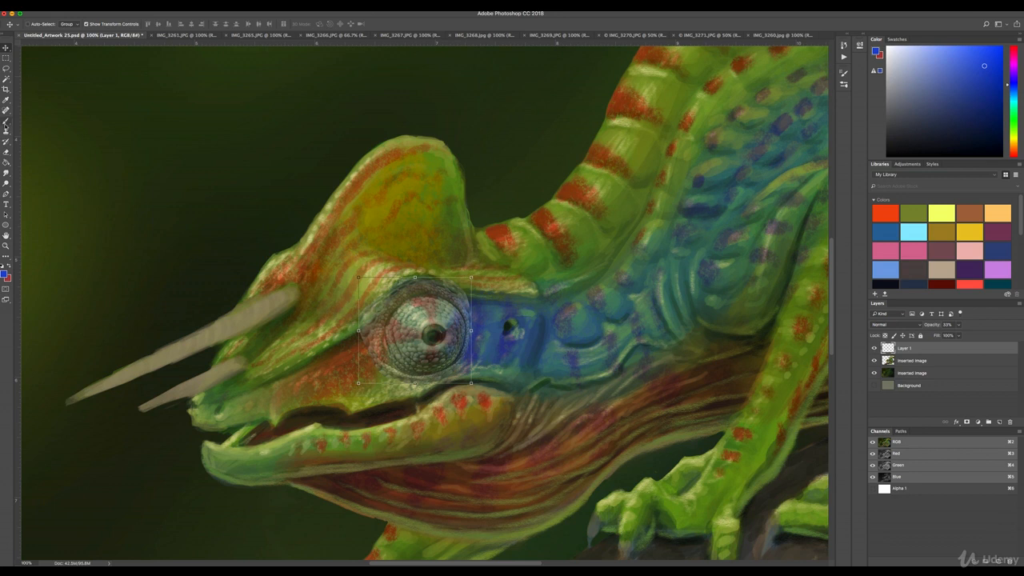
Step: Erase the outer edges of the pasted eye with the Eraser so it blends into the surrounding painted skin
left_click(6, 153)
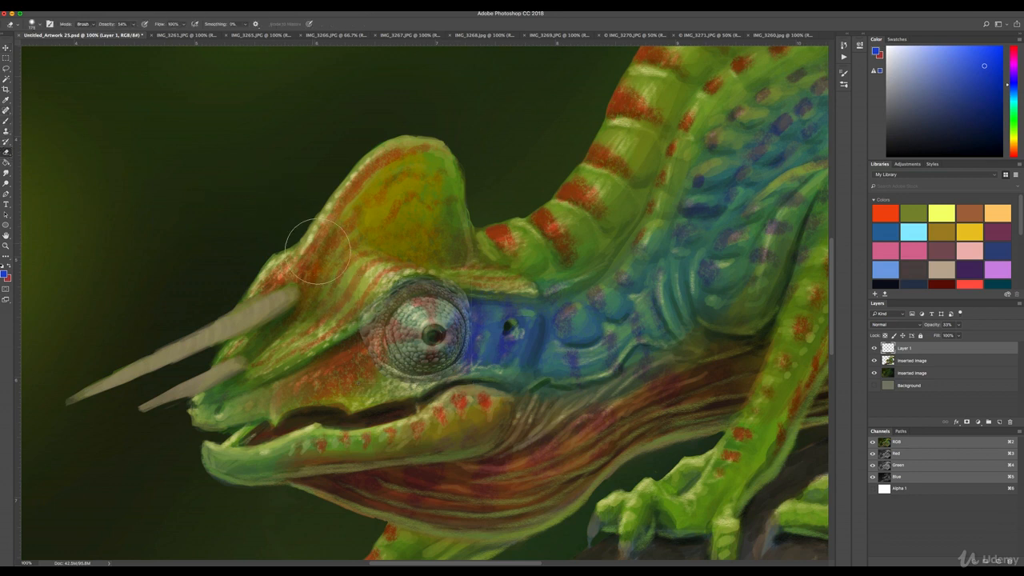
mouse_move(350, 298)
left_mouse_down()
mouse_move(336, 330)
mouse_move(337, 315)
mouse_move(339, 329)
mouse_move(415, 267)
mouse_move(399, 248)
mouse_move(392, 264)
mouse_move(416, 264)
mouse_move(341, 259)
mouse_move(349, 305)
mouse_move(402, 253)
mouse_move(469, 262)
mouse_move(506, 312)
mouse_move(491, 302)
mouse_move(511, 302)
mouse_move(495, 372)
mouse_move(400, 436)
left_mouse_up()
mouse_move(342, 346)
left_mouse_down()
mouse_move(357, 383)
mouse_move(399, 408)
mouse_move(363, 384)
mouse_move(399, 406)
mouse_move(450, 409)
left_mouse_up()
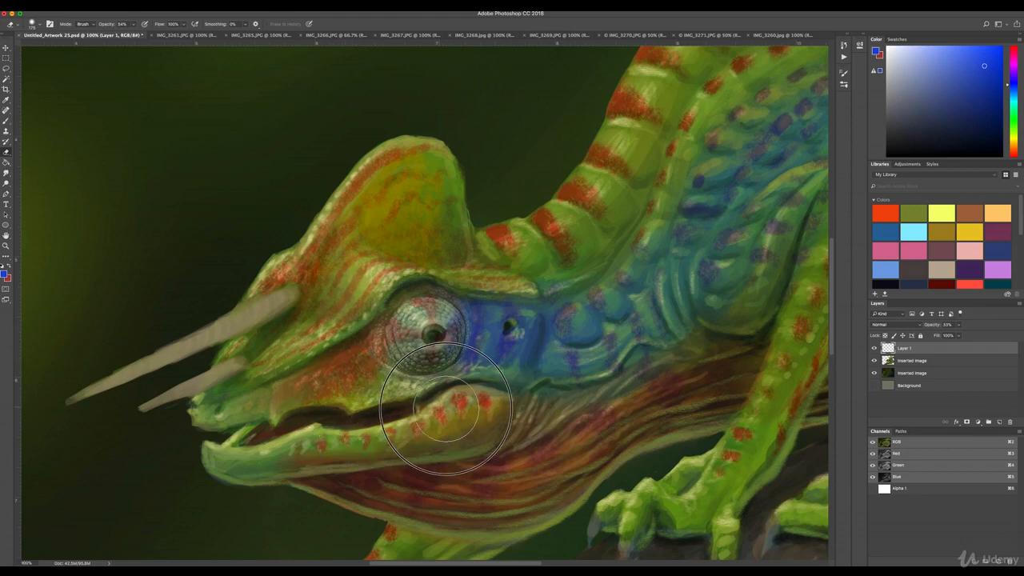
key("super+bracketleft")
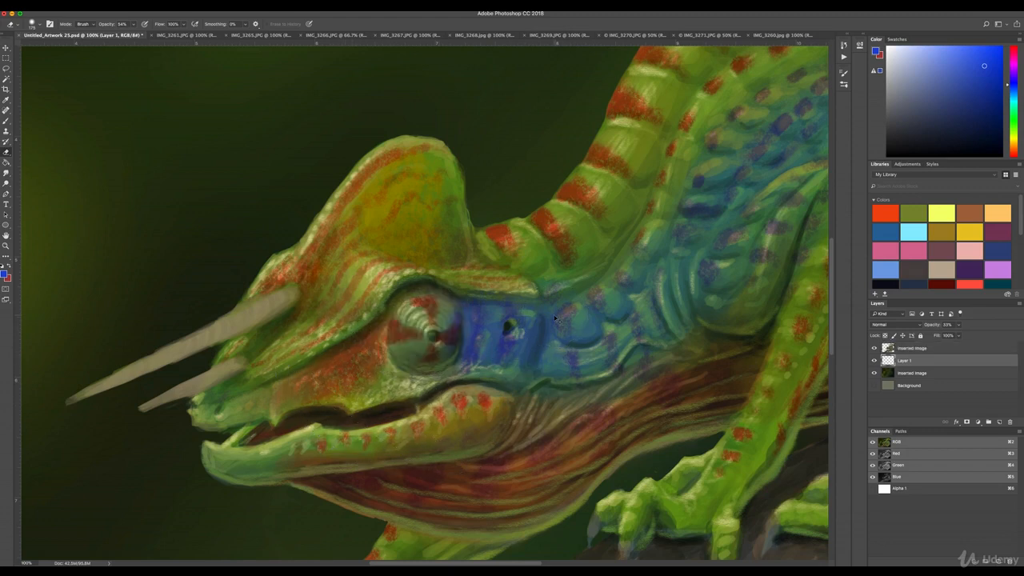
key("super+bracketright")
key("super+minus")
key("super+minus")
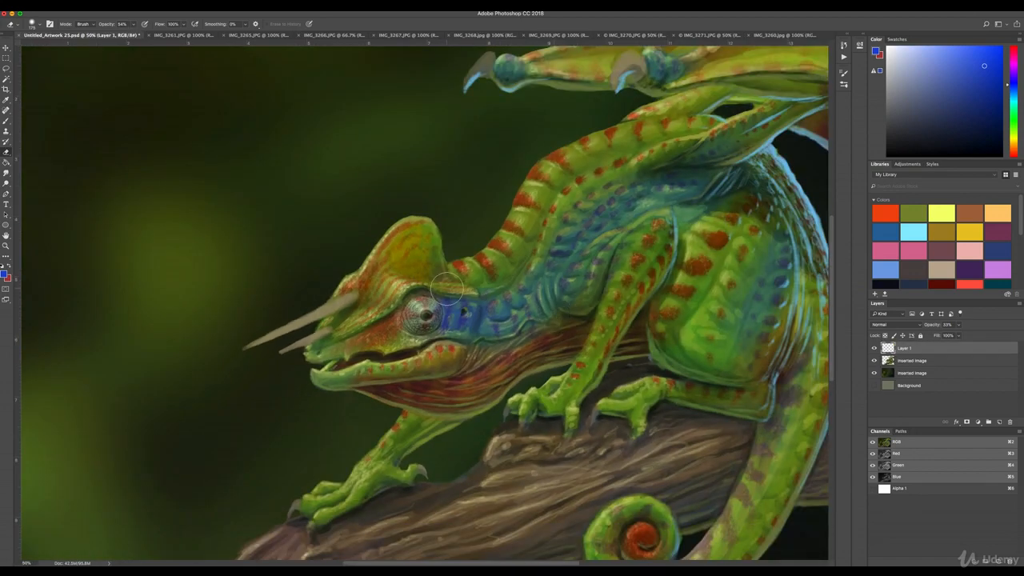
mouse_move(453, 292)
left_mouse_down()
mouse_move(404, 273)
mouse_move(394, 286)
left_mouse_up()
left_click(395, 287)
left_click(394, 287)
Step: Switch to the wrinkled skin texture IMG_3265.JPG and outline a large rounded patch of it with the Lasso
left_click(165, 37)
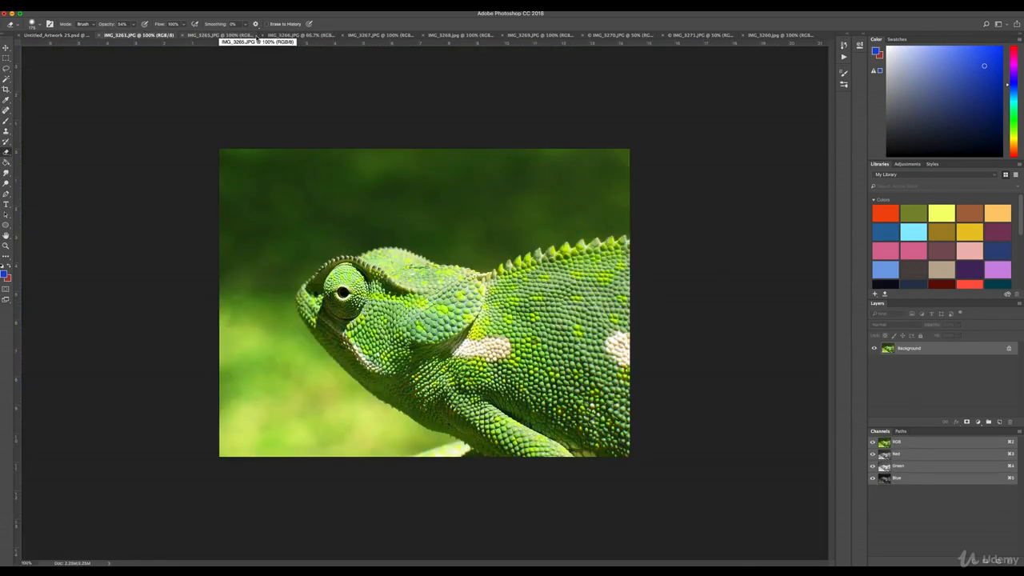
left_click(229, 37)
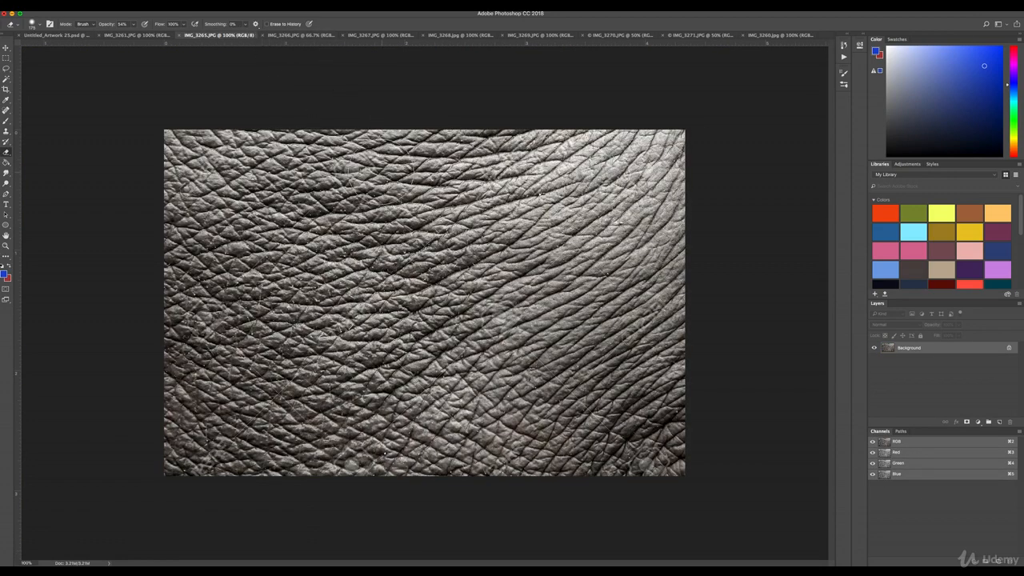
left_click(7, 70)
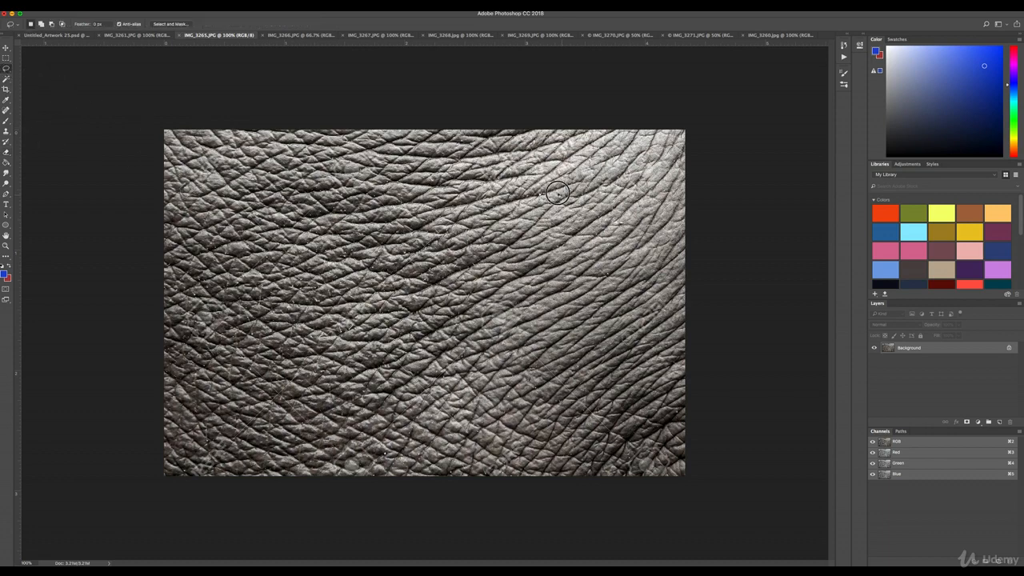
mouse_move(256, 320)
left_mouse_down()
mouse_move(361, 405)
mouse_move(556, 410)
mouse_move(599, 276)
mouse_move(564, 207)
mouse_move(260, 316)
left_mouse_up()
Step: Move the selected skin patch into the painting over the creature's throat and lower its layer opacity to about 39%
key("s")
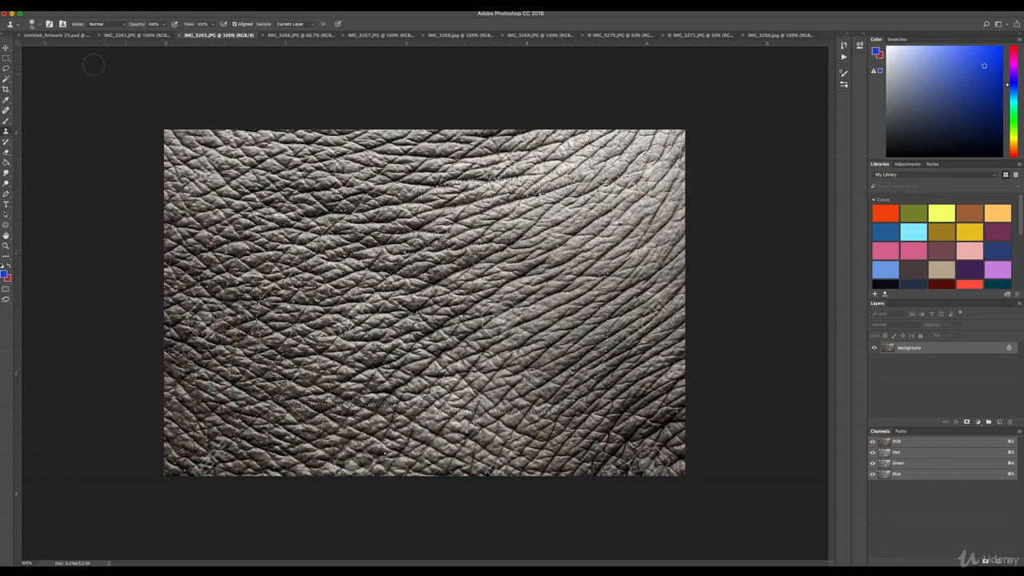
key("v")
left_click_drag(376, 283, 507, 364)
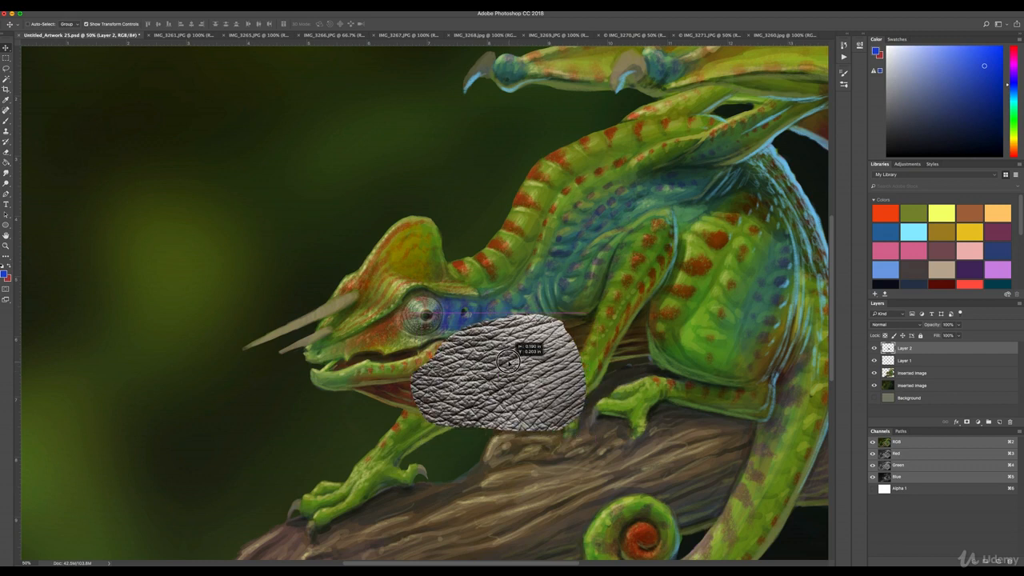
left_click(959, 327)
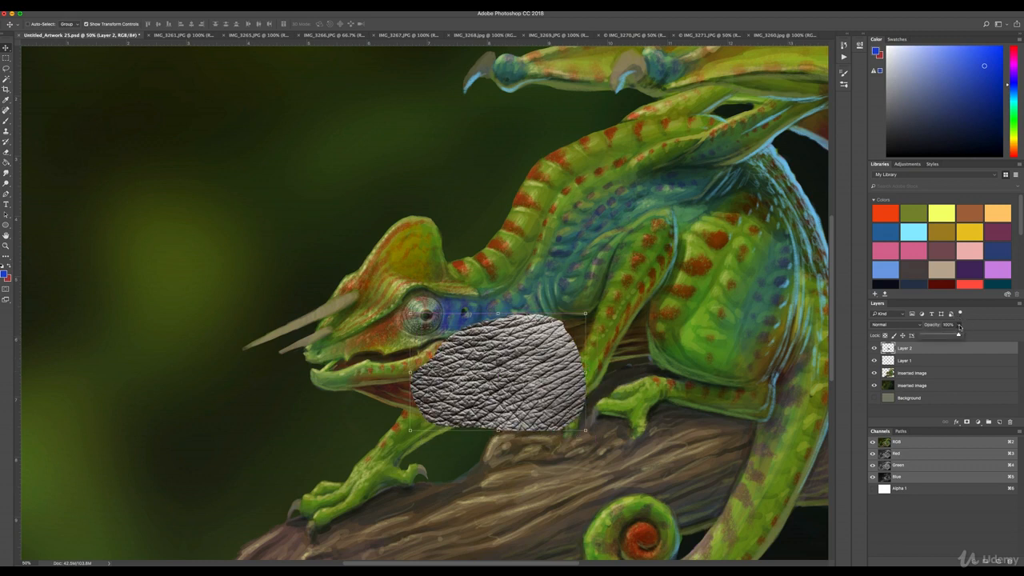
left_click_drag(958, 336, 934, 335)
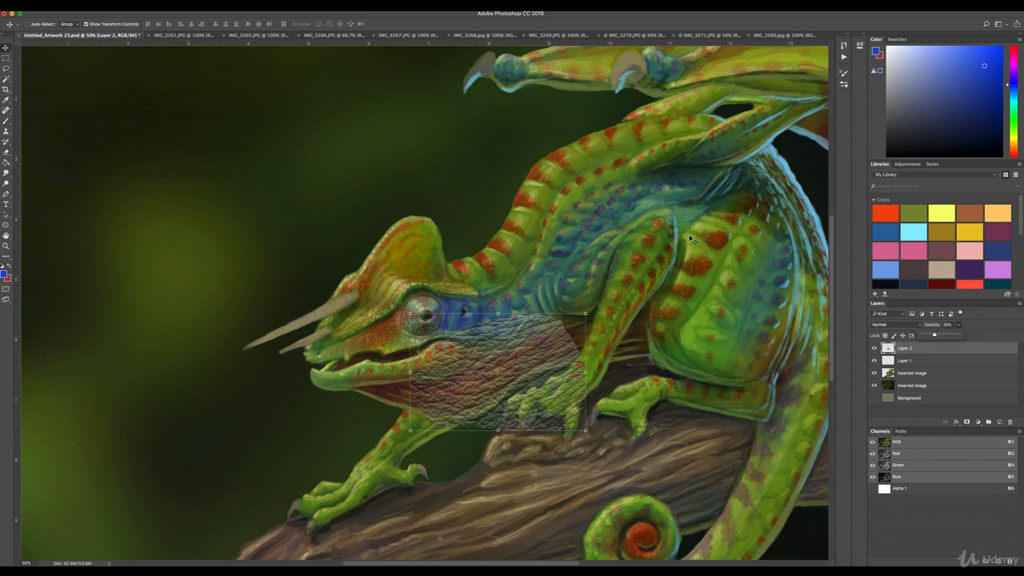
Step: Apply an Exposure adjustment to the skin patch, keeping exposure near 0 and reducing gamma correction slightly below 1.00
left_click(107, 5)
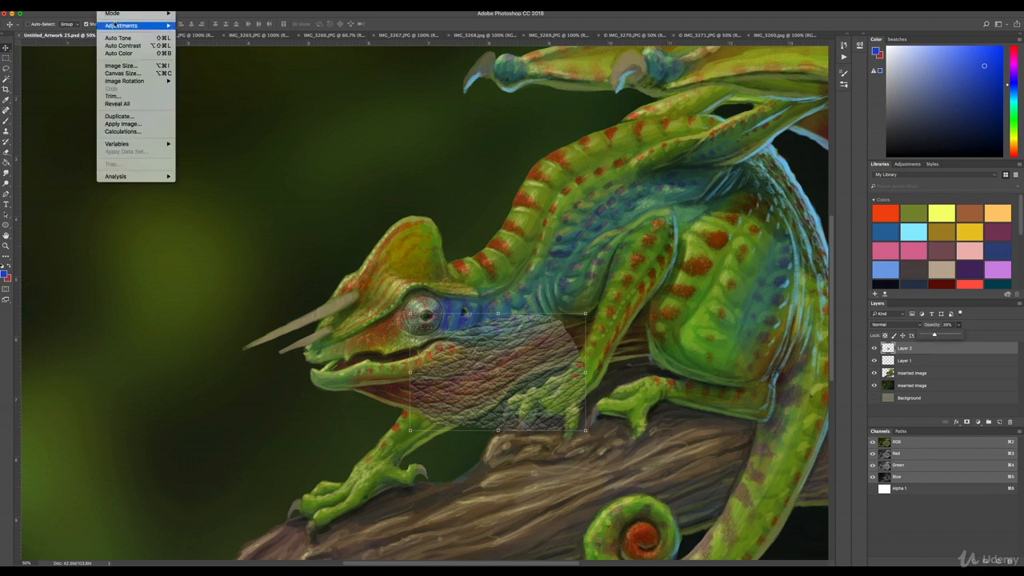
mouse_move(121, 27)
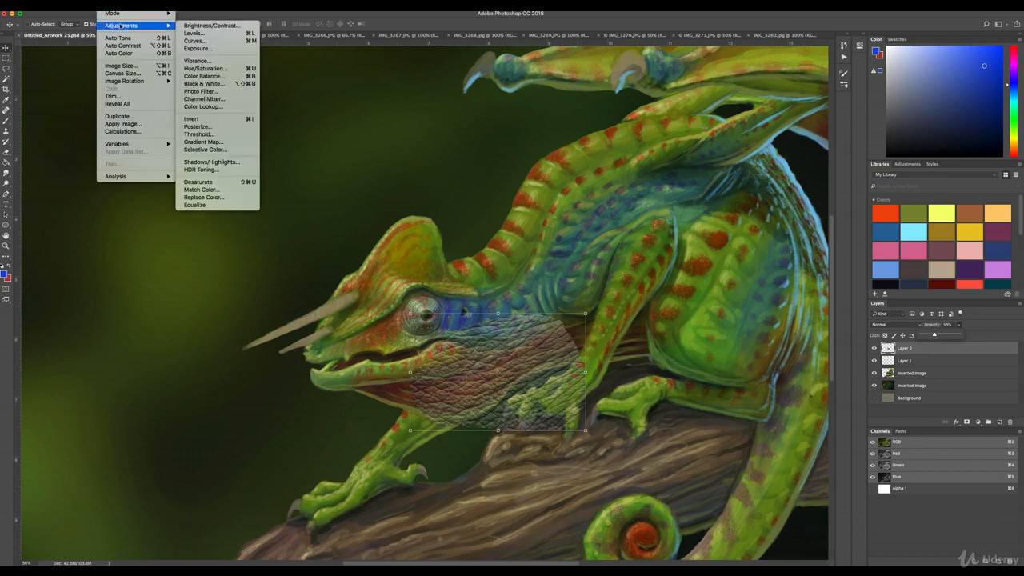
left_click(198, 48)
left_click_drag(491, 300, 497, 300)
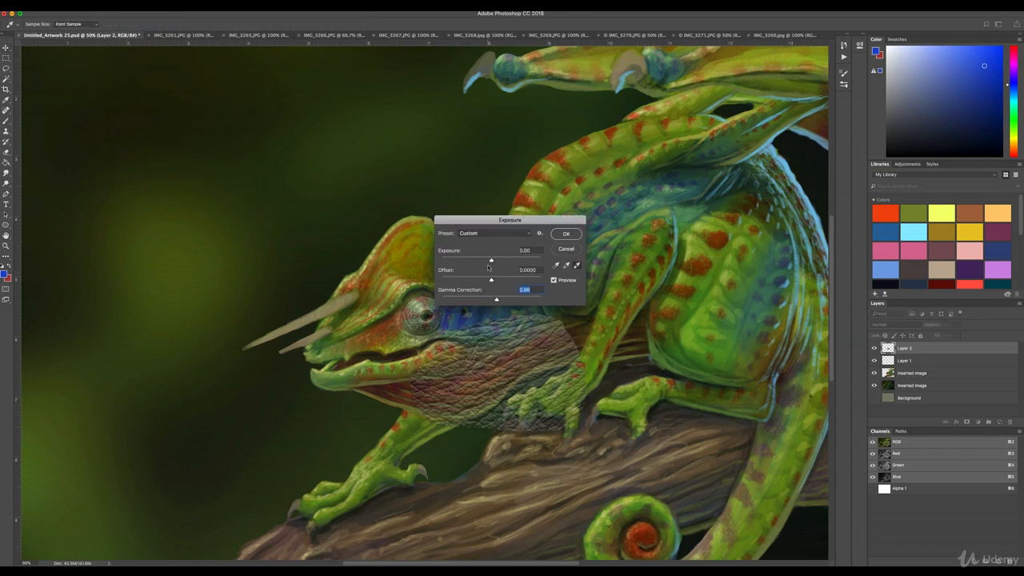
left_click_drag(491, 262, 492, 261)
left_click_drag(493, 261, 491, 261)
left_click_drag(496, 301, 497, 300)
left_click(566, 235)
Step: Warp the skin patch, curving its upper edge down below the jaw and pulling its upper corners outwards to the cheek and shoulder
left_click(107, 5)
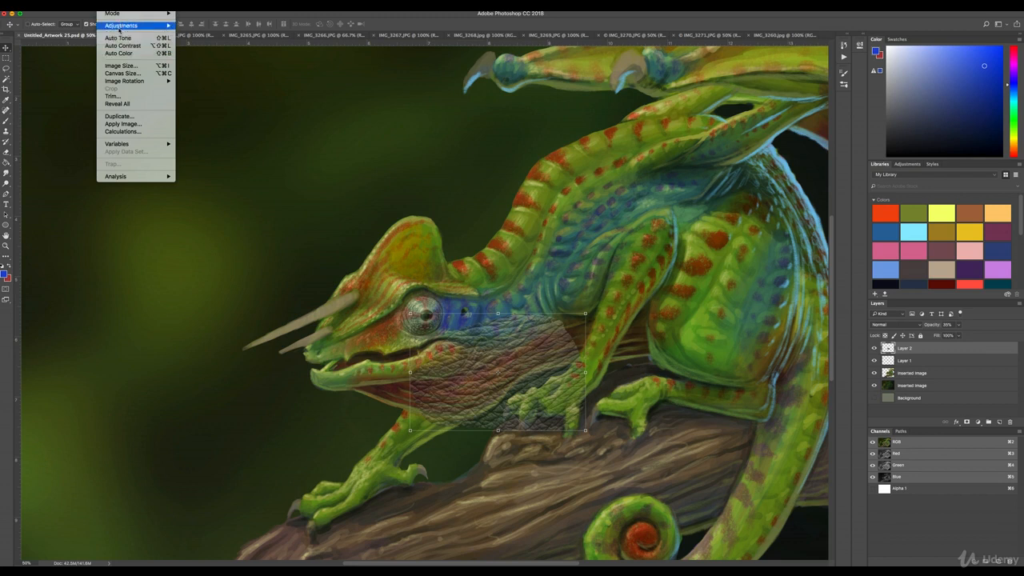
mouse_move(88, 6)
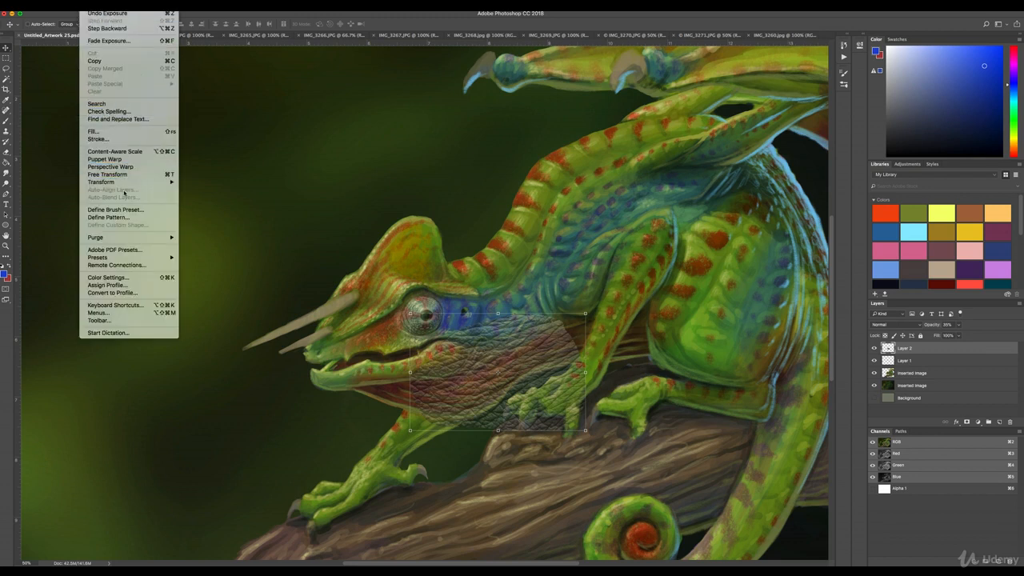
mouse_move(129, 182)
left_click(195, 232)
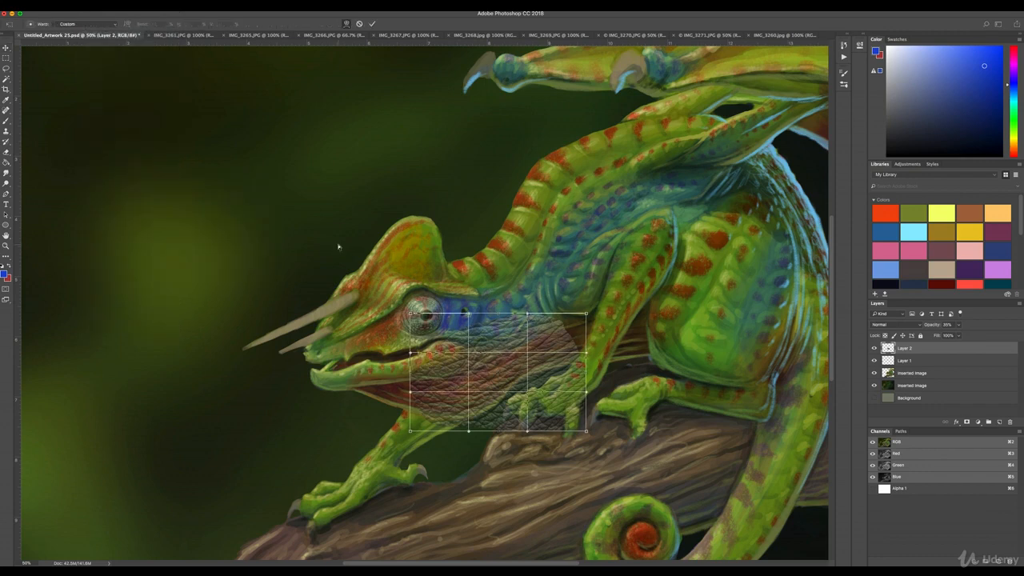
left_click_drag(528, 316, 464, 333)
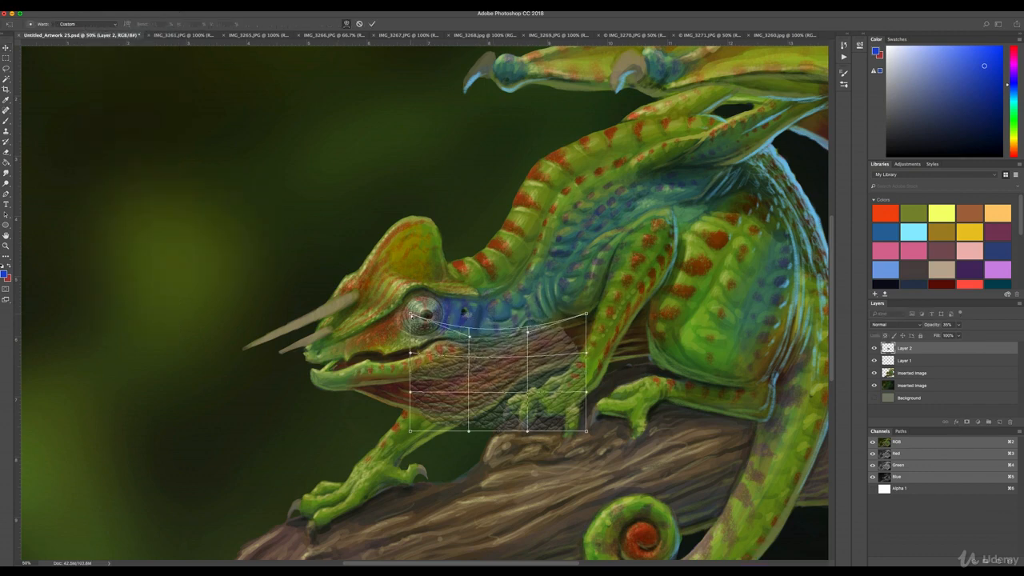
left_click_drag(410, 315, 384, 324)
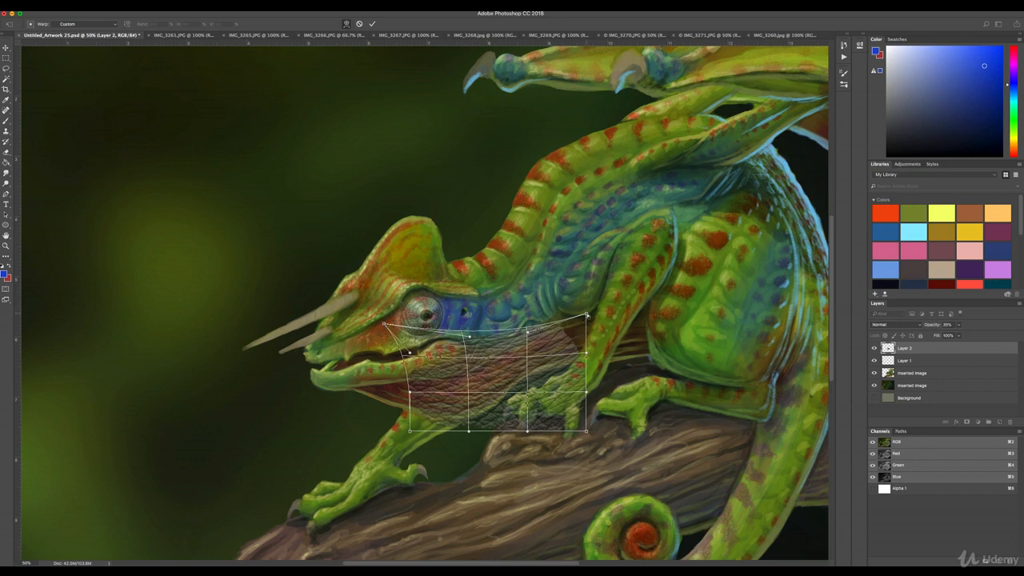
left_click_drag(588, 316, 611, 303)
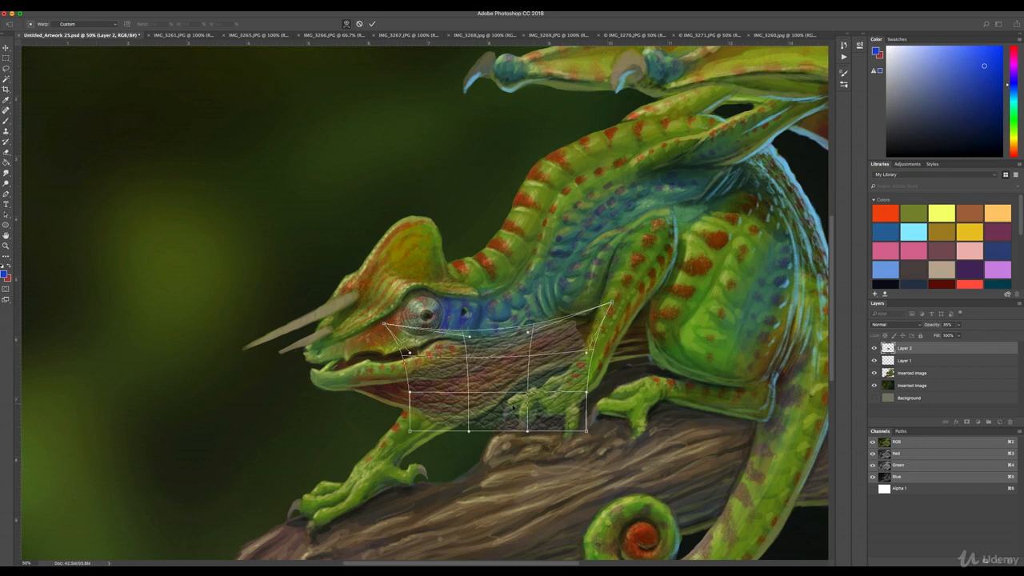
Step: Continue warping the skin patch, pulling its lower corners up under the chin and to the front foot, and its upper corner across the shoulder
left_click_drag(410, 393, 384, 395)
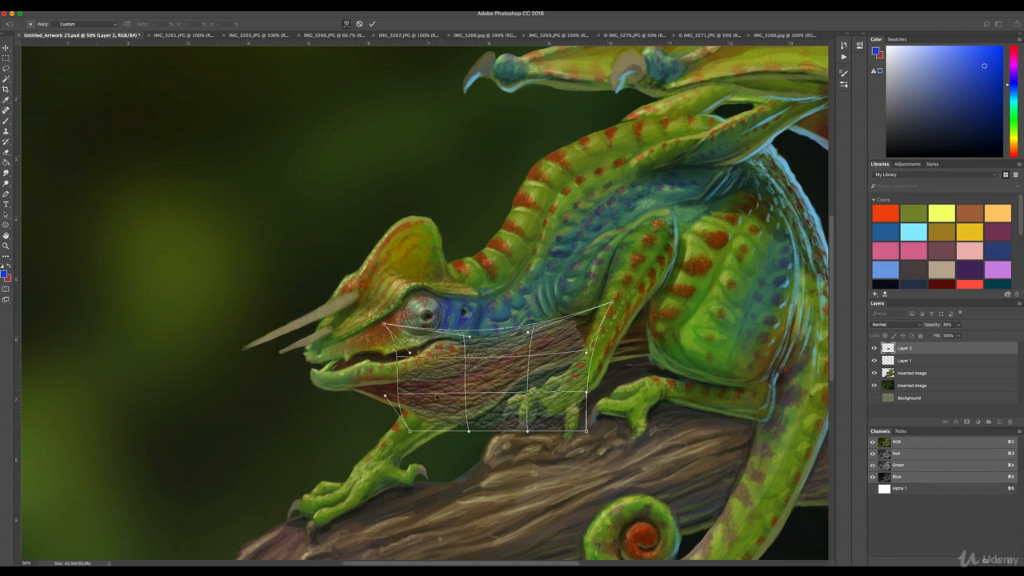
left_click_drag(411, 431, 342, 403)
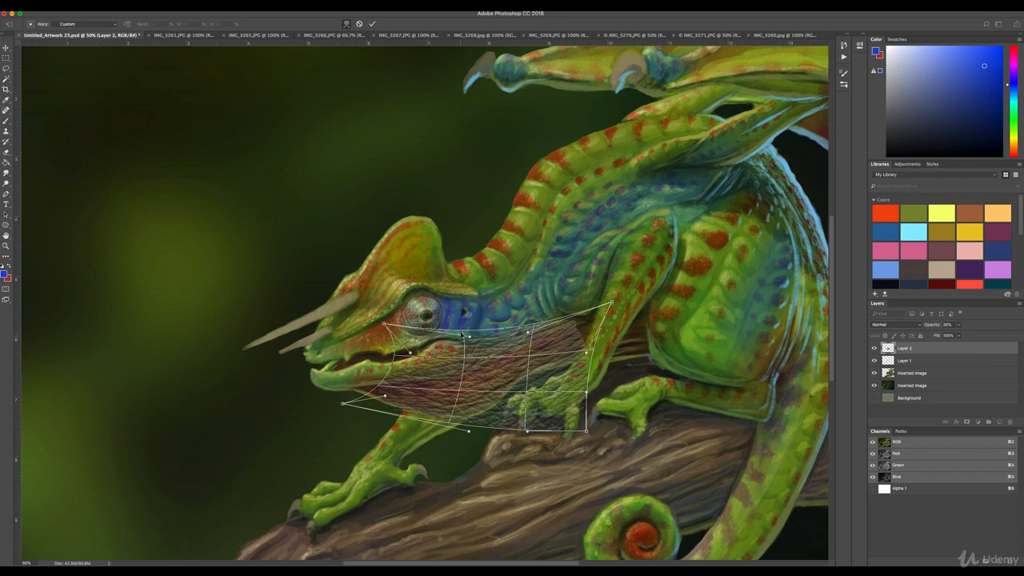
left_click_drag(468, 335, 464, 346)
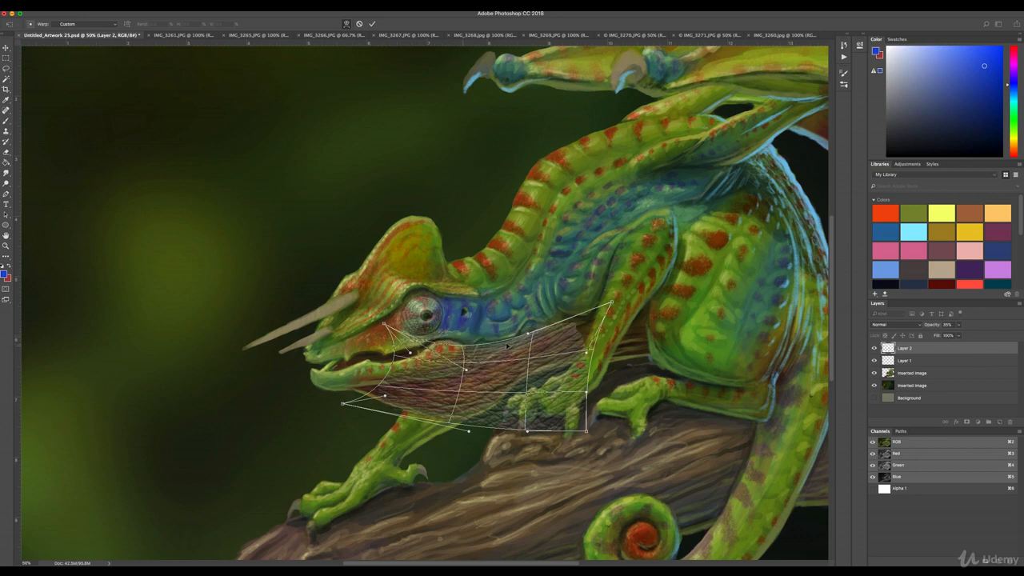
mouse_move(612, 303)
left_mouse_down()
mouse_move(651, 281)
mouse_move(630, 296)
left_mouse_up()
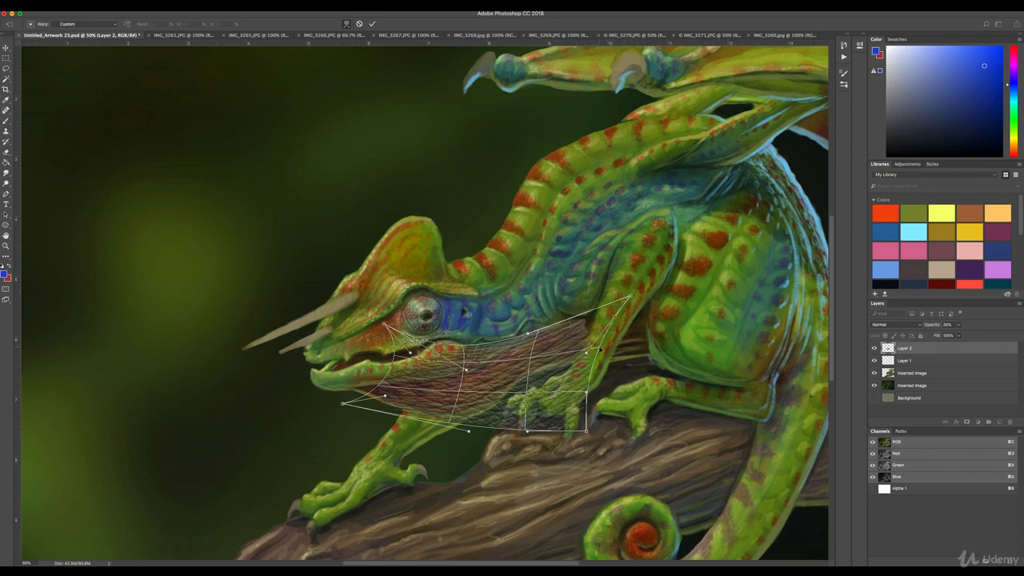
left_click_drag(600, 350, 622, 349)
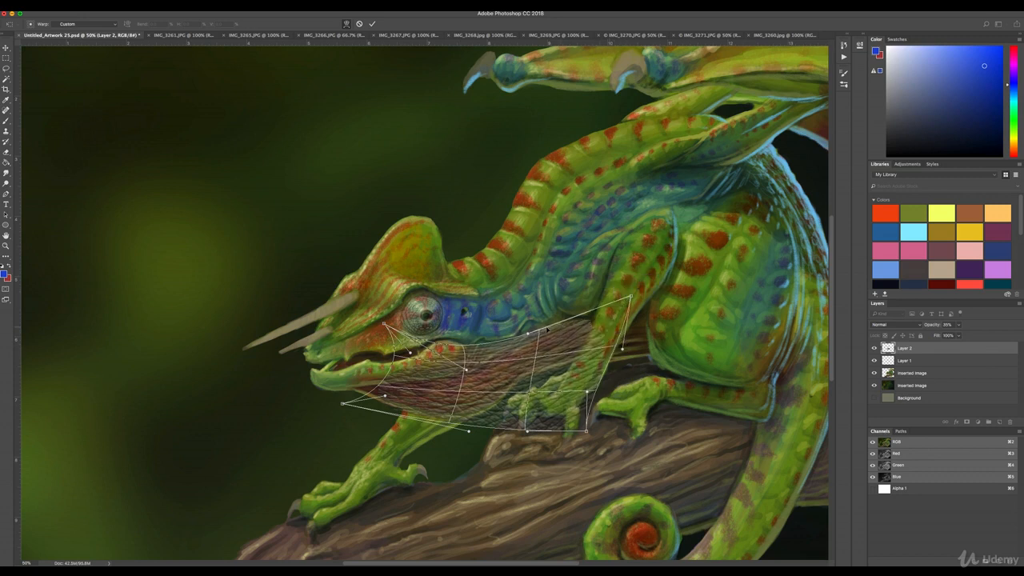
left_click_drag(540, 331, 537, 320)
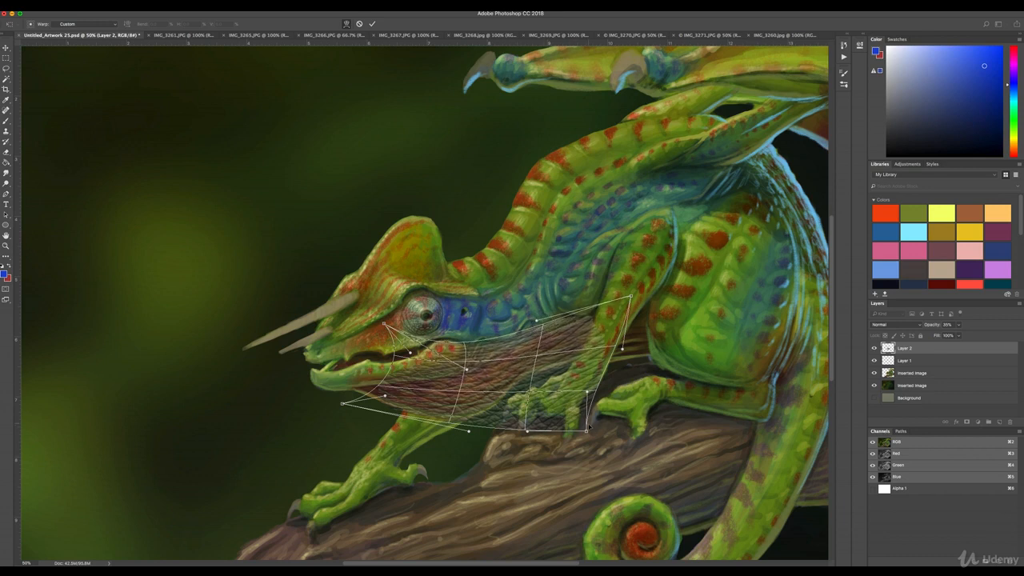
left_click_drag(586, 432, 587, 391)
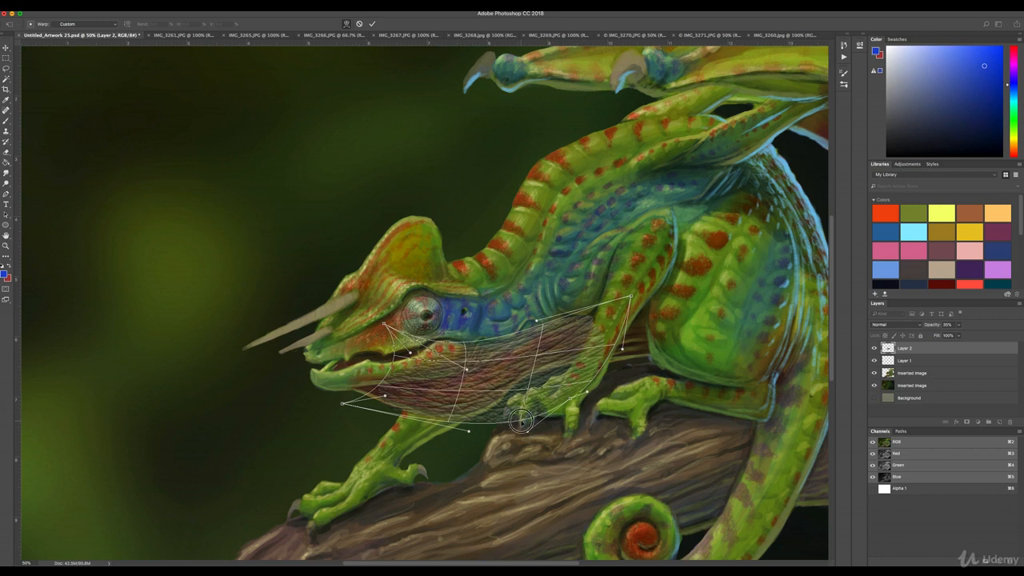
Step: Warp the patch's lower edge up to the throat outline, extend its front corner to the chin, and fit its upper edge along the jaw
left_click_drag(521, 419, 475, 469)
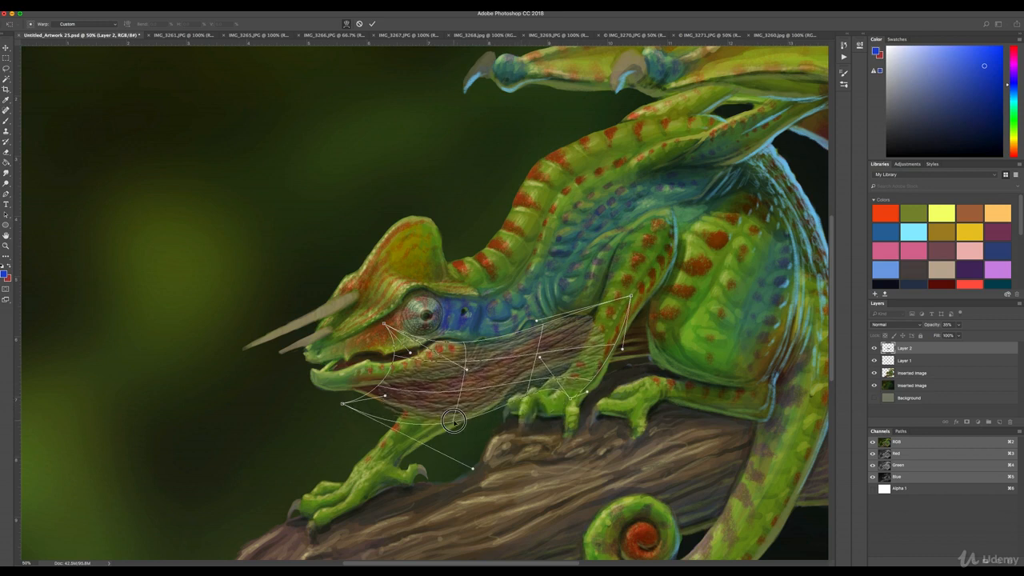
left_click_drag(344, 405, 341, 392)
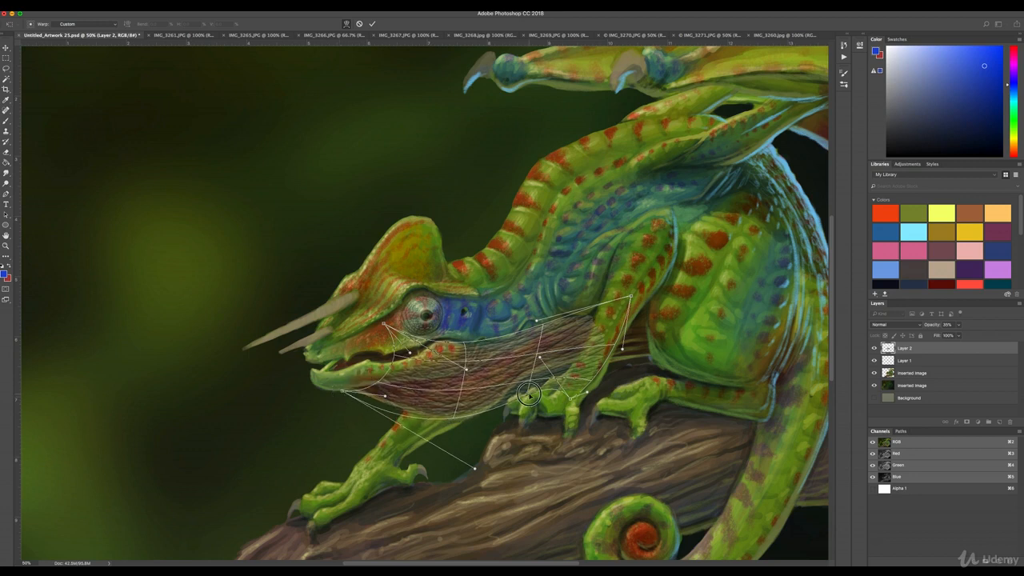
left_click_drag(528, 394, 326, 391)
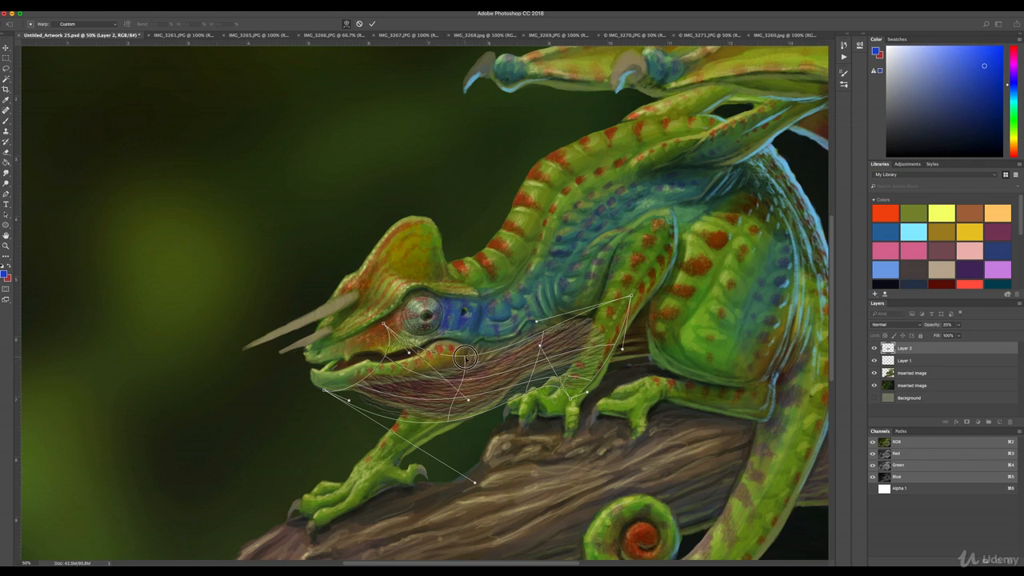
left_click_drag(466, 359, 471, 356)
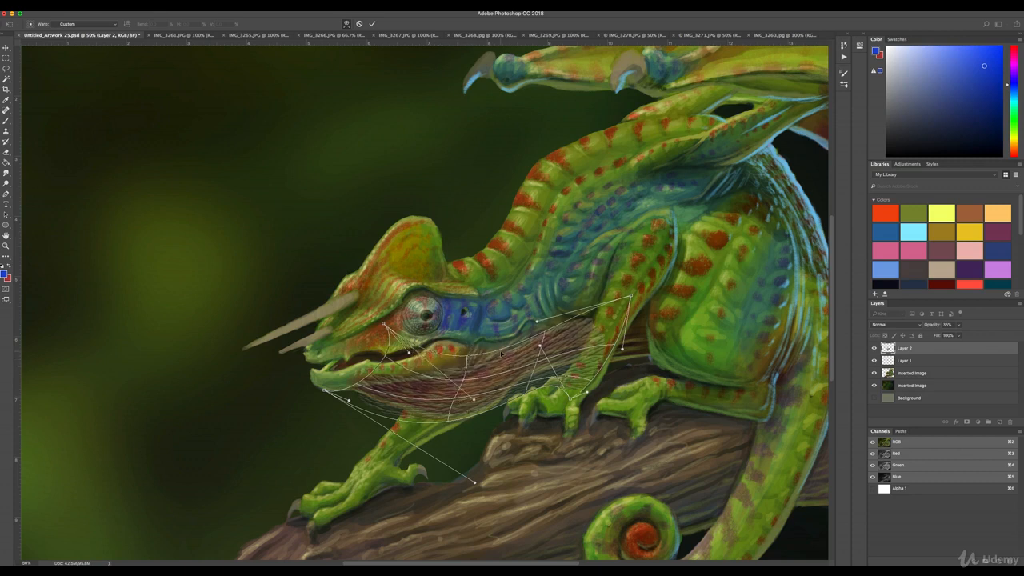
left_click_drag(543, 332, 516, 332)
left_click_drag(460, 354, 454, 358)
left_click_drag(526, 339, 517, 342)
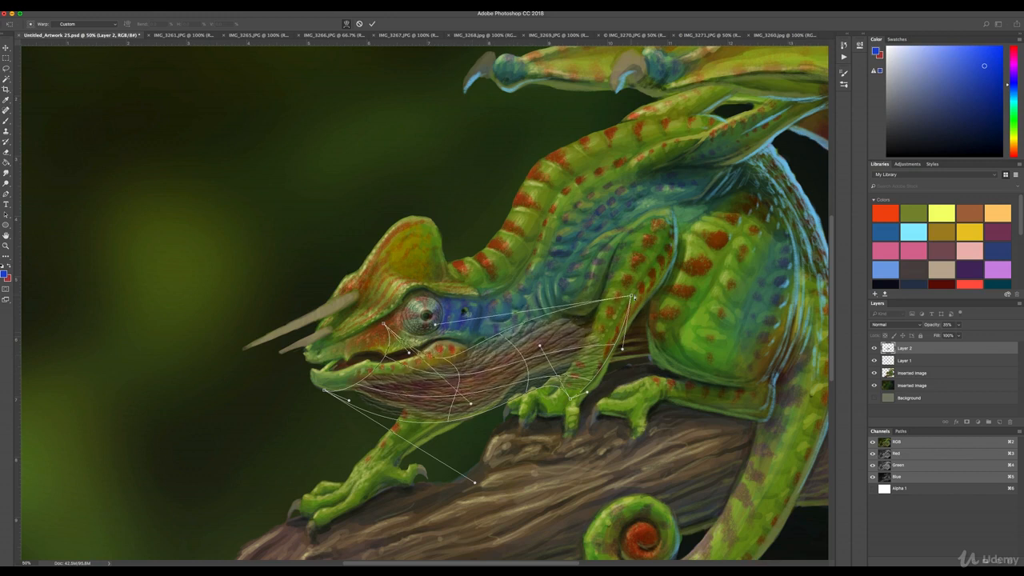
Step: Stretch the rear corners of the skin patch past the front leg, smooth its curve along the neck, and apply the warp
left_click_drag(631, 296, 664, 272)
left_click_drag(571, 398, 609, 388)
left_click_drag(456, 389, 466, 414)
left_click_drag(585, 361, 535, 370)
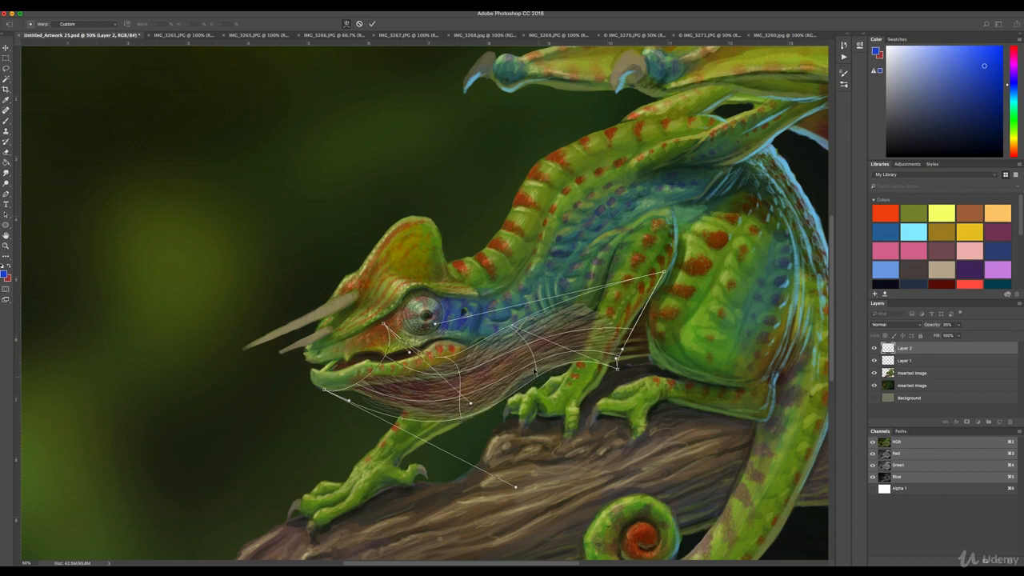
mouse_move(512, 326)
left_mouse_down()
mouse_move(518, 334)
mouse_move(502, 340)
left_mouse_up()
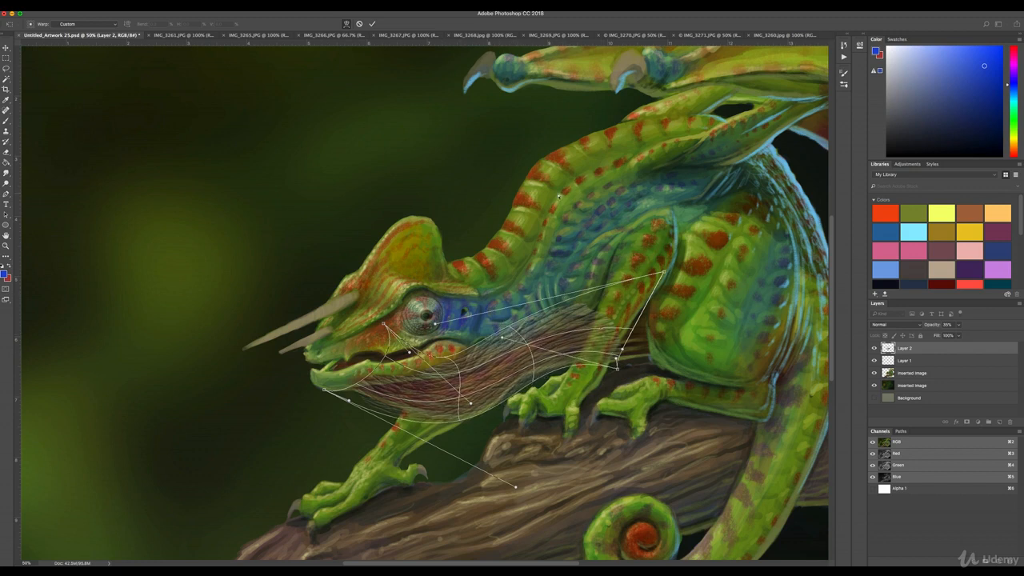
key("Return")
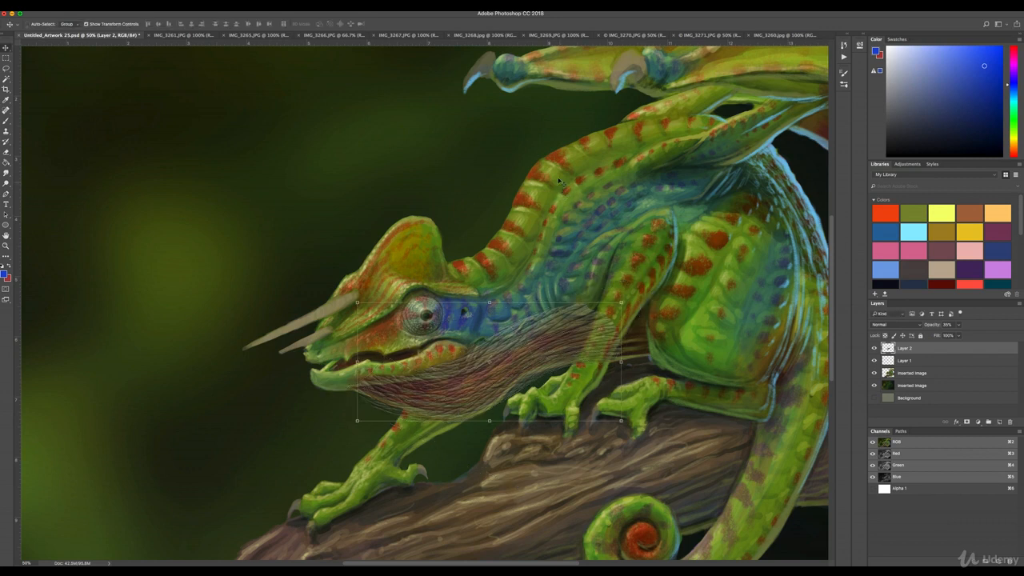
Step: Lower the throat skin layer's opacity to 23% and darken it slightly with an Exposure adjustment, reducing gamma correction and keeping exposure near 0
scroll(660, 167, "down", 3)
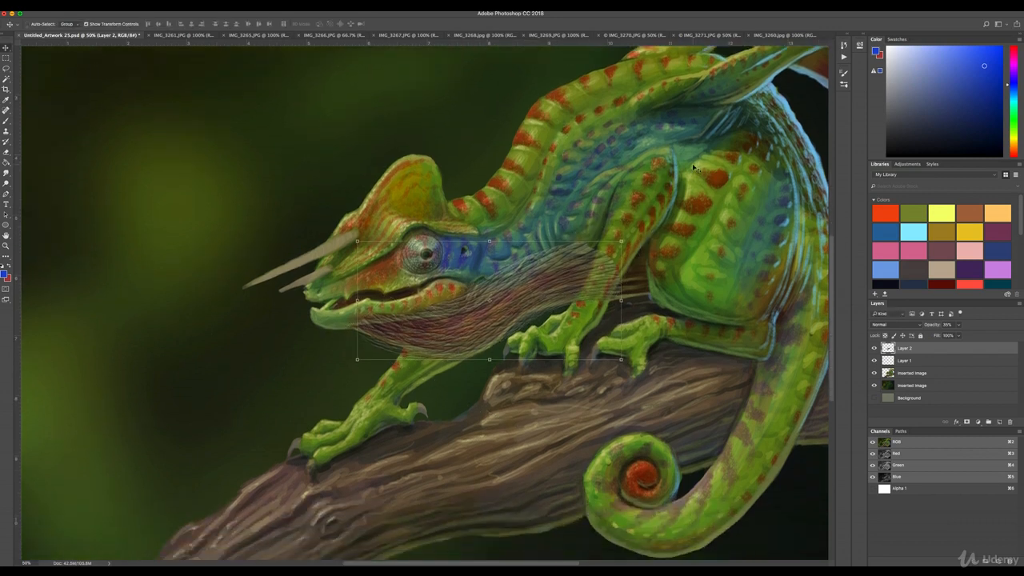
left_click(959, 334)
left_click_drag(960, 335, 956, 336)
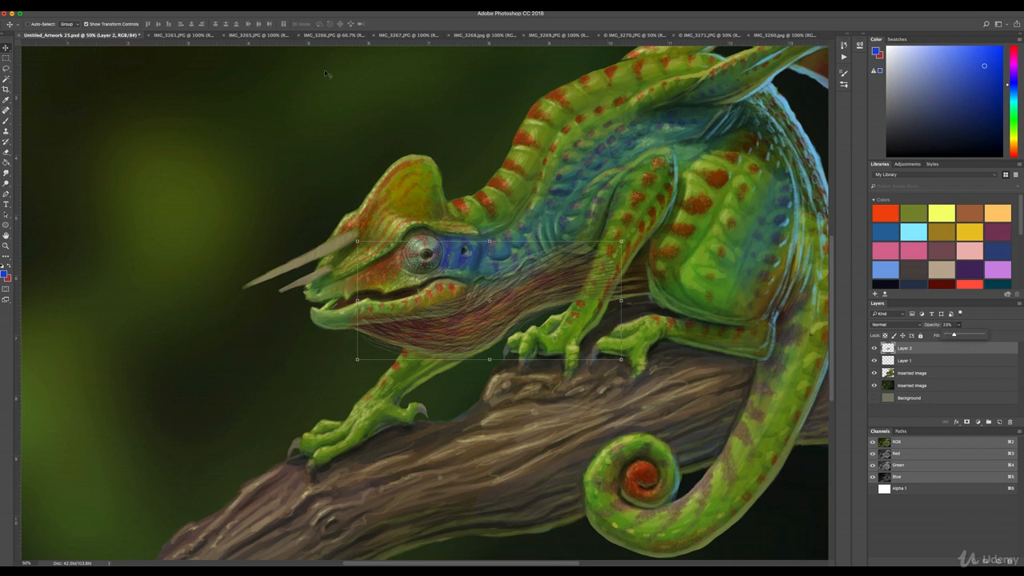
left_click(109, 5)
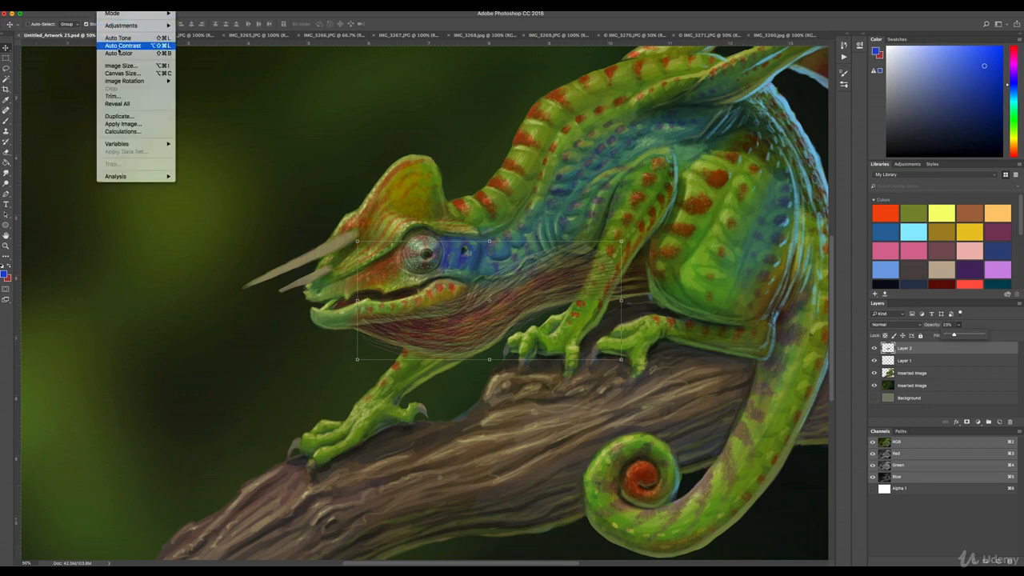
mouse_move(128, 25)
left_click(196, 50)
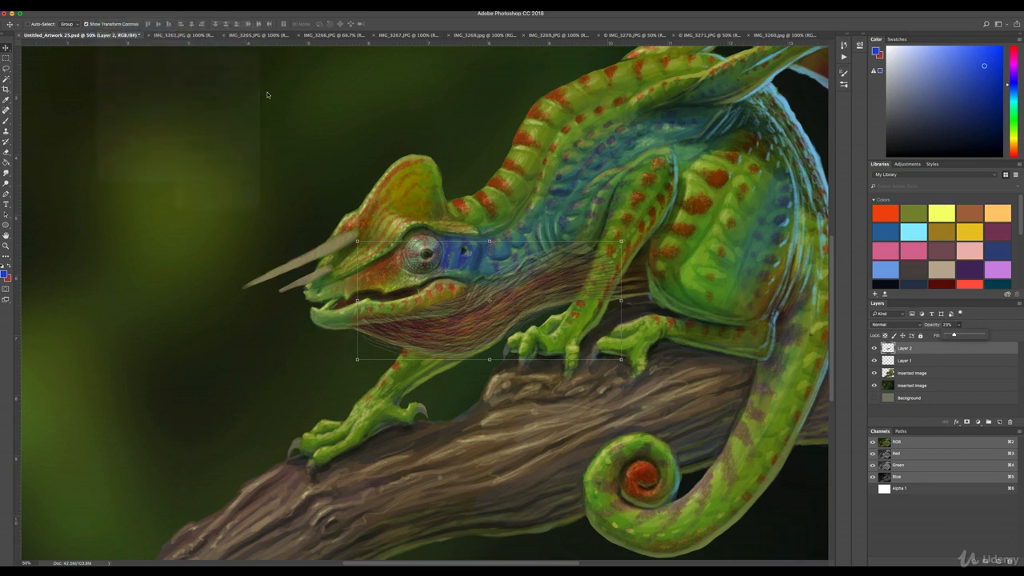
scroll(486, 281, "up", 3)
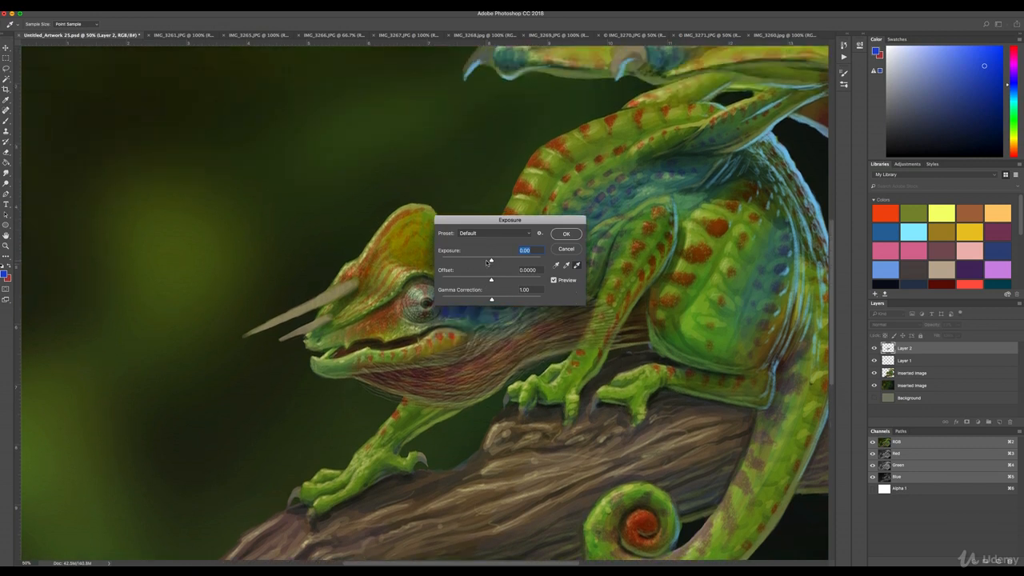
left_click_drag(491, 300, 495, 299)
left_click_drag(491, 262, 491, 262)
left_click_drag(496, 300, 498, 301)
left_click(566, 233)
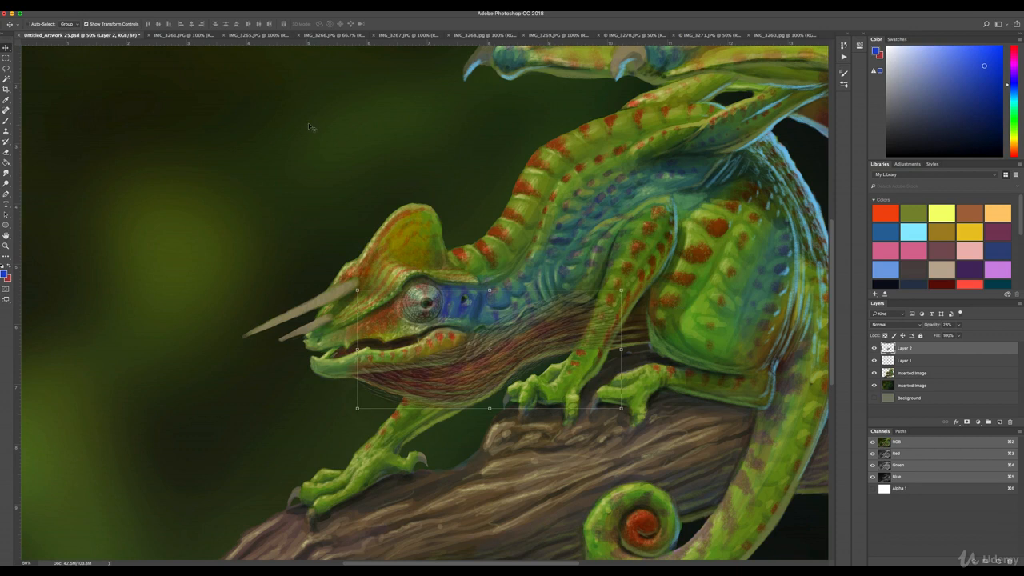
Step: Erase the skin texture that spills over the jaw, front leg and background with the Eraser at 54% opacity
left_click(7, 151)
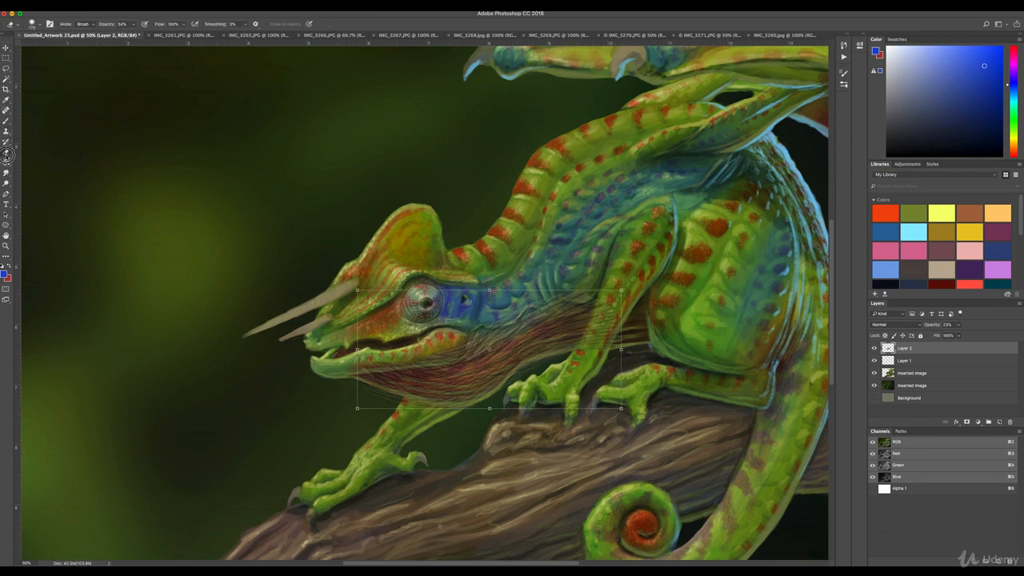
mouse_move(344, 358)
left_mouse_down()
mouse_move(453, 348)
mouse_move(430, 355)
mouse_move(442, 354)
mouse_move(426, 355)
mouse_move(517, 301)
mouse_move(467, 320)
mouse_move(519, 312)
mouse_move(448, 320)
mouse_move(453, 331)
mouse_move(580, 290)
mouse_move(603, 298)
mouse_move(566, 292)
mouse_move(615, 294)
mouse_move(610, 329)
mouse_move(622, 302)
mouse_move(610, 352)
mouse_move(616, 305)
mouse_move(593, 360)
mouse_move(614, 303)
mouse_move(518, 390)
mouse_move(552, 377)
mouse_move(506, 408)
mouse_move(472, 417)
mouse_move(510, 393)
mouse_move(445, 422)
mouse_move(355, 397)
mouse_move(397, 405)
mouse_move(358, 399)
mouse_move(412, 428)
mouse_move(361, 400)
mouse_move(473, 421)
mouse_move(357, 394)
left_mouse_up()
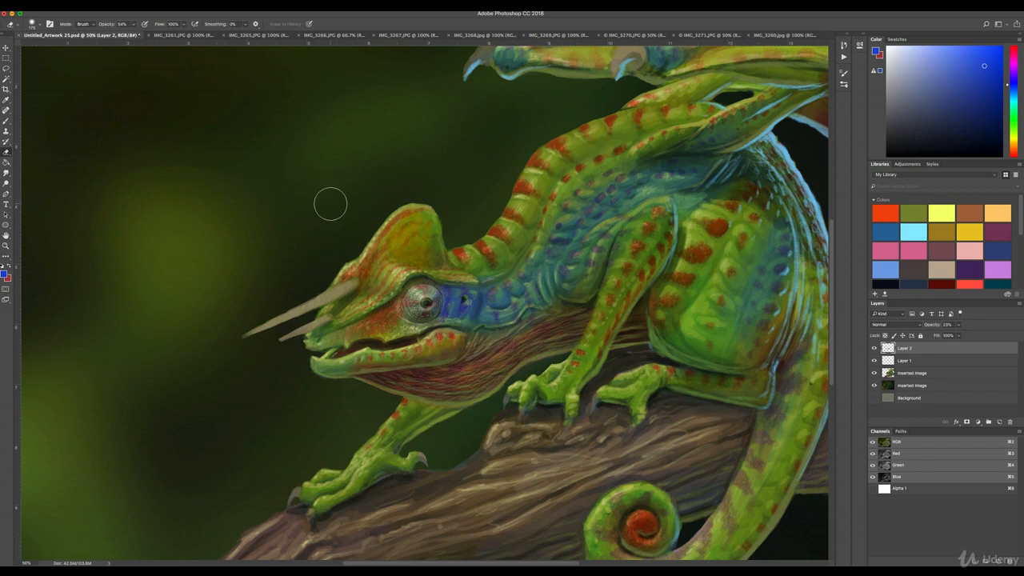
Step: Switch to the orange scaled lizard photo IMG_3267.JPG and outline the scales along its lower jaw and throat with the Lasso
left_click(196, 36)
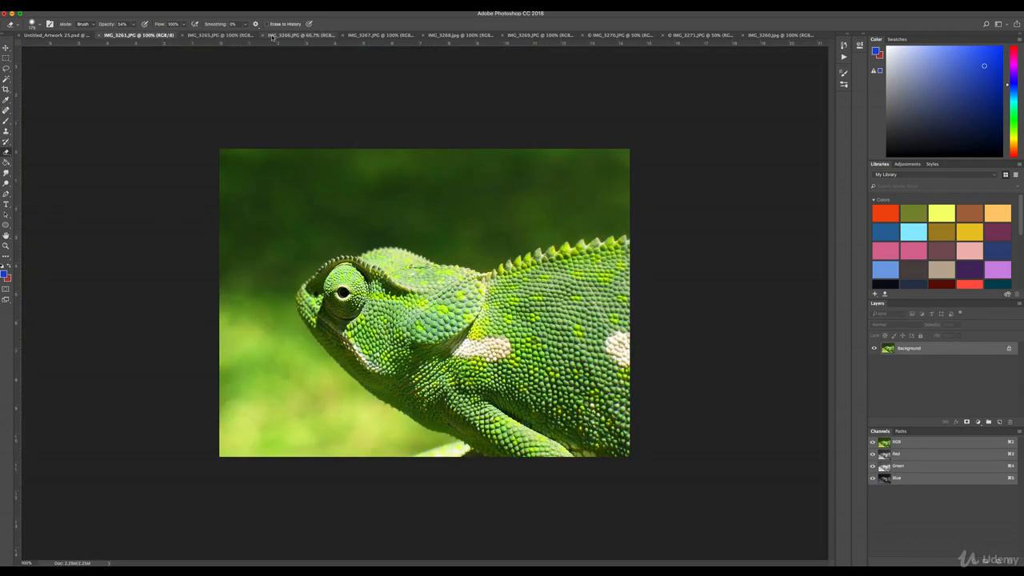
left_click(288, 36)
left_click(362, 36)
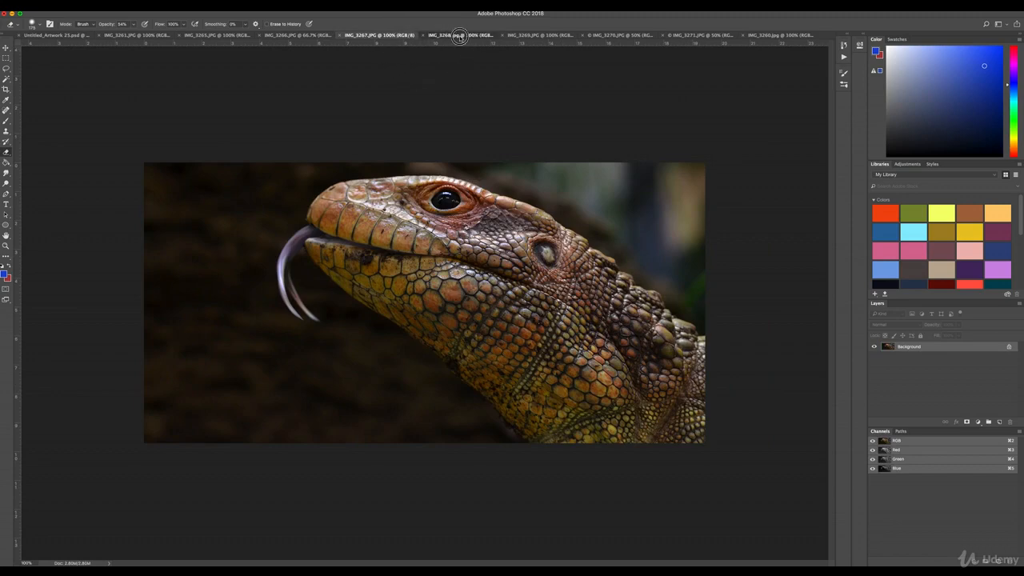
left_click(444, 36)
left_click(524, 36)
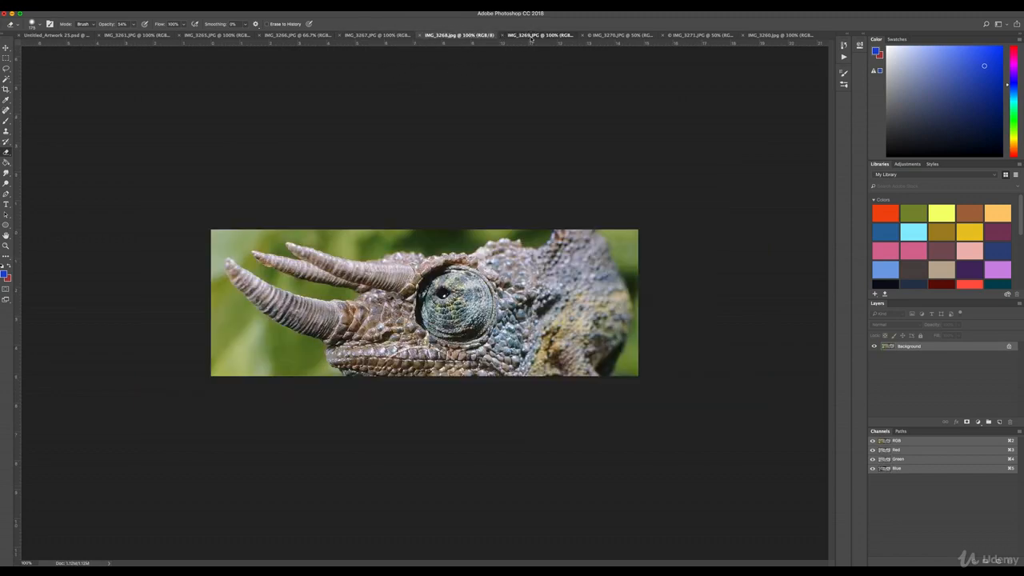
left_click(372, 36)
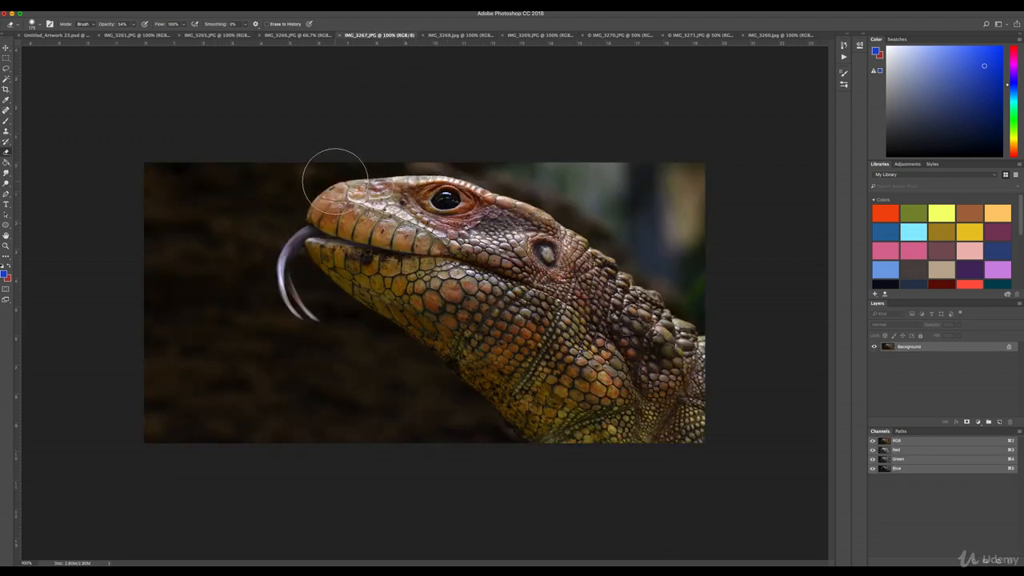
key("s")
key("l")
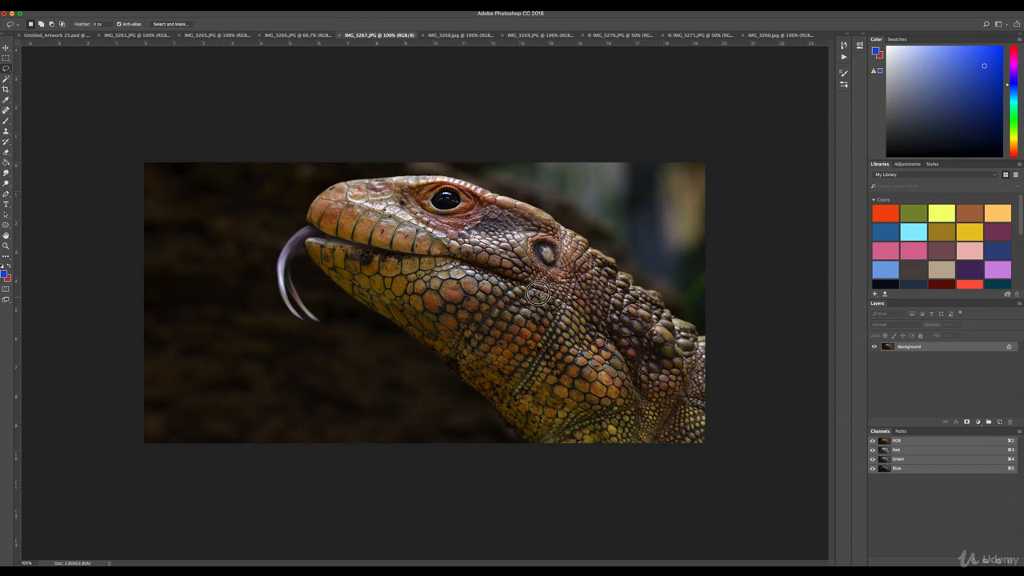
mouse_move(360, 254)
left_mouse_down()
mouse_move(315, 270)
mouse_move(400, 316)
mouse_move(492, 388)
mouse_move(592, 340)
mouse_move(480, 266)
mouse_move(320, 250)
left_mouse_up()
Step: Move the selected scales into the painting and rotate them about 37° counter-clockwise so they lie along the creature's lower jaw
key("v")
mouse_move(461, 287)
left_mouse_down()
mouse_move(175, 76)
mouse_move(78, 36)
mouse_move(459, 352)
left_mouse_up()
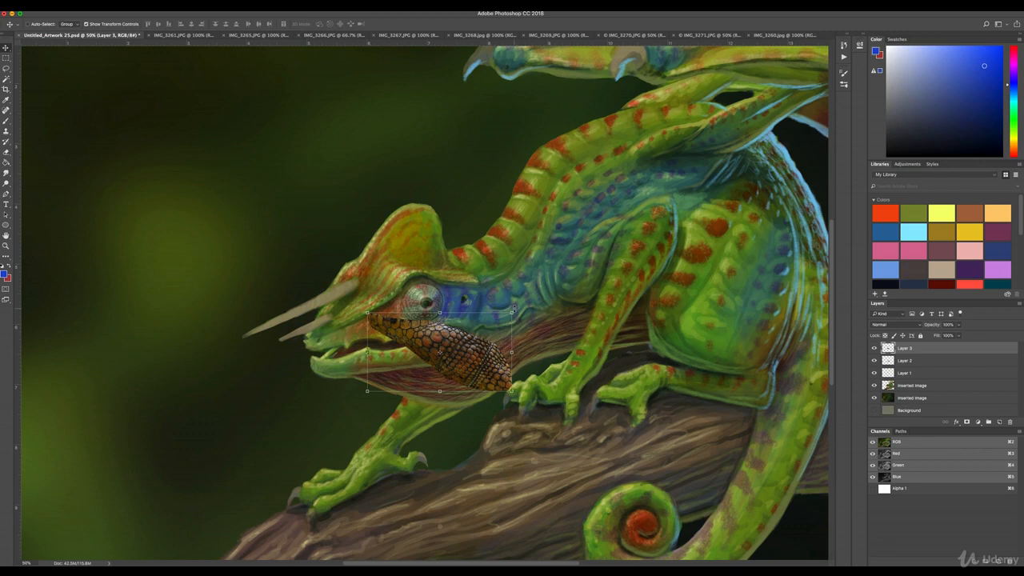
left_click(512, 312)
left_click_drag(516, 307, 472, 272)
left_click_drag(470, 329, 437, 349)
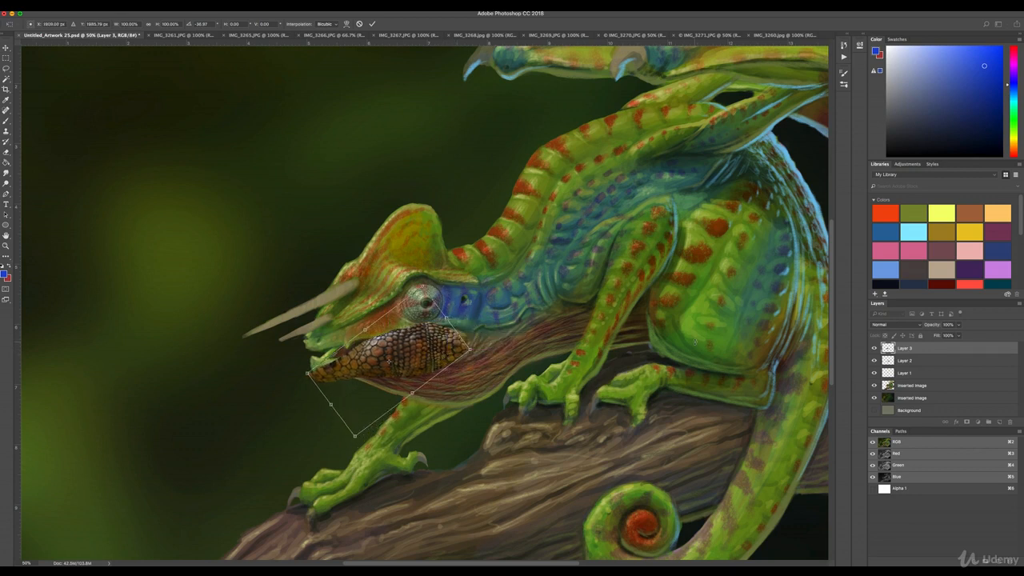
Step: Lower the jaw scale layer's opacity to 32% and apply its rotation
left_click(957, 325)
left_click_drag(950, 334, 933, 335)
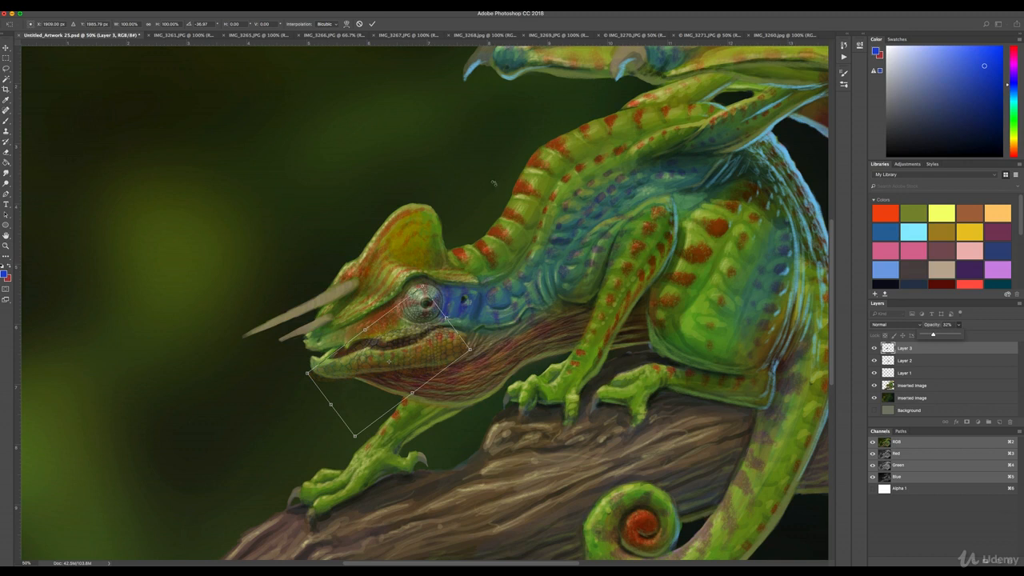
left_click(107, 10)
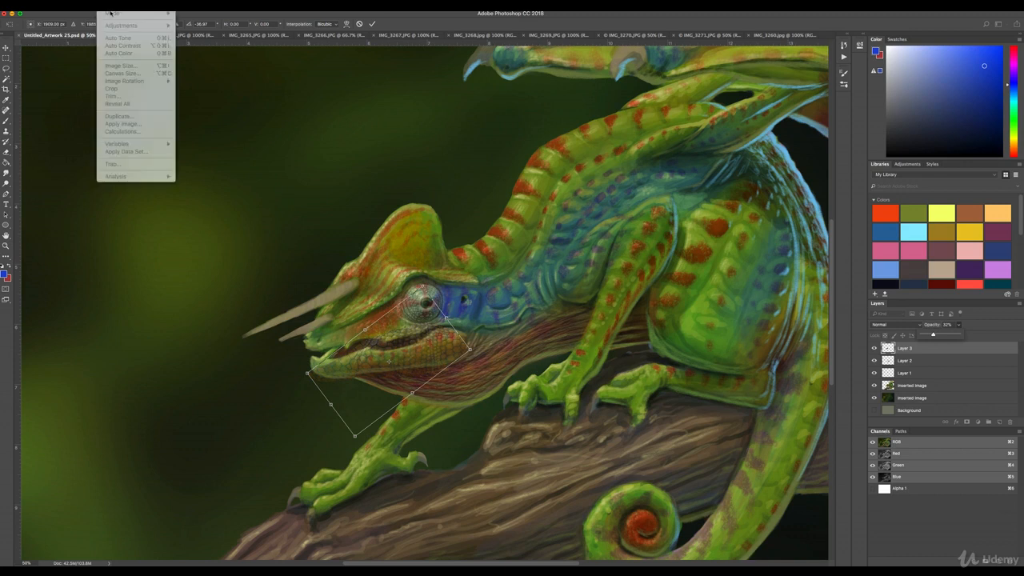
left_click(288, 227)
left_click(286, 226)
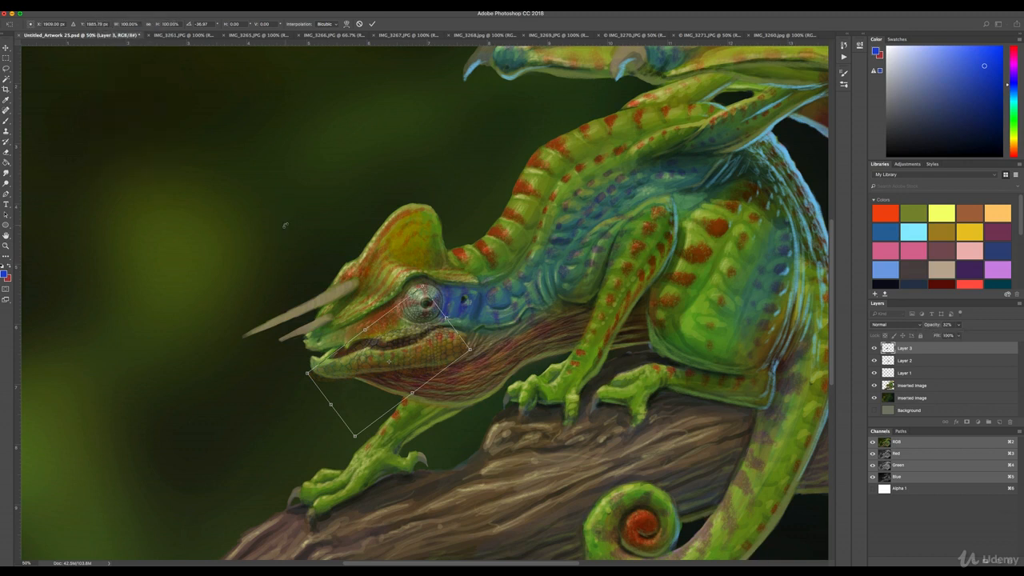
key("Return")
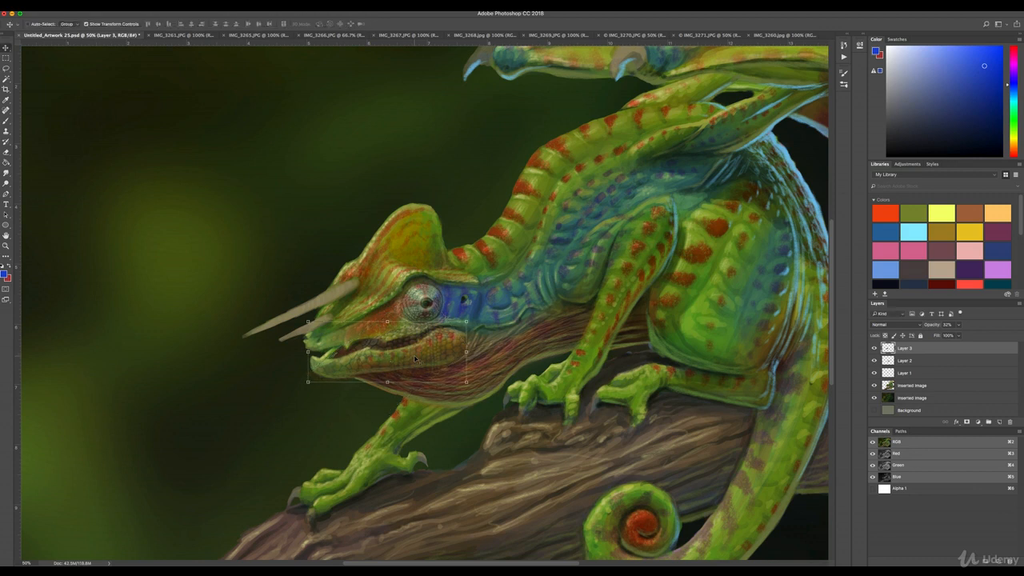
Step: Adjust the jaw scale layer with Hue/Saturation, shifting the hue to a positive value and lowering the saturation to about -71
left_click(114, 13)
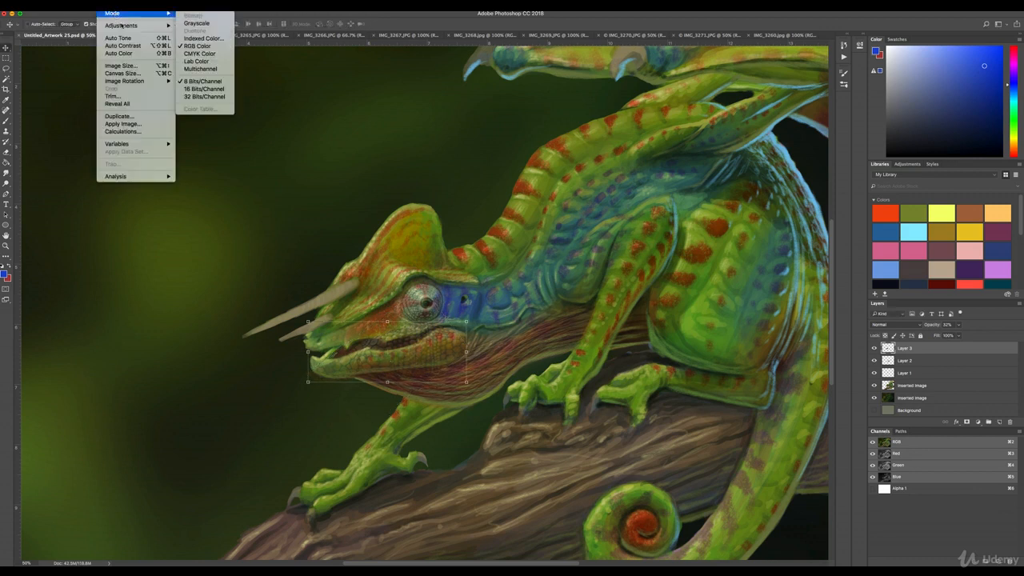
mouse_move(132, 26)
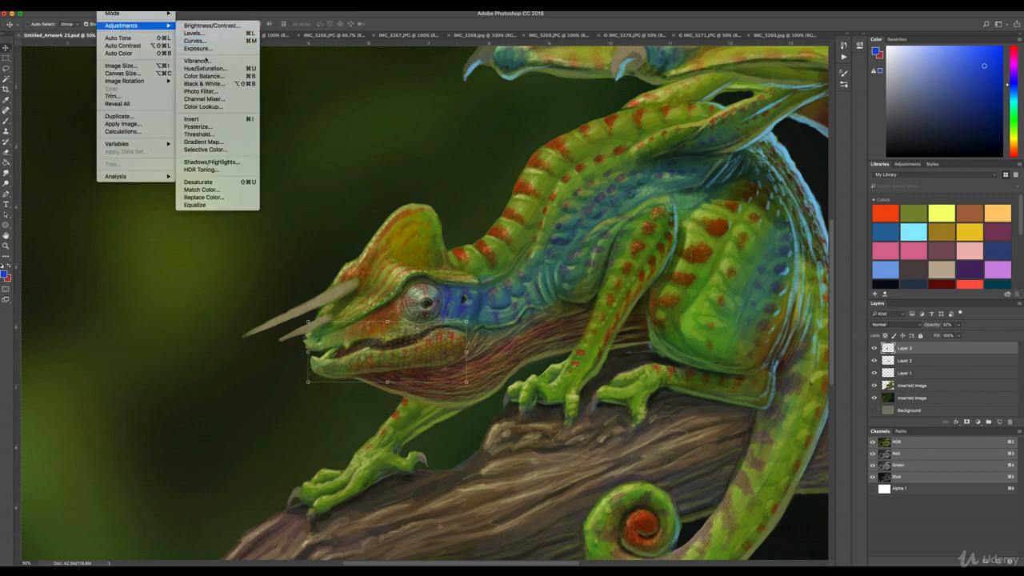
left_click(204, 68)
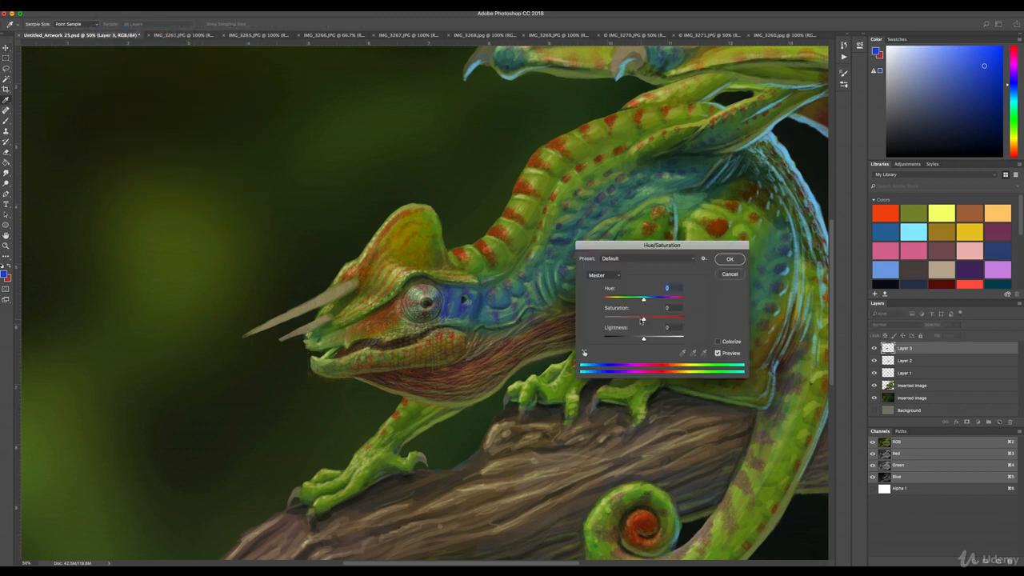
left_click(619, 318)
left_click_drag(644, 299, 615, 319)
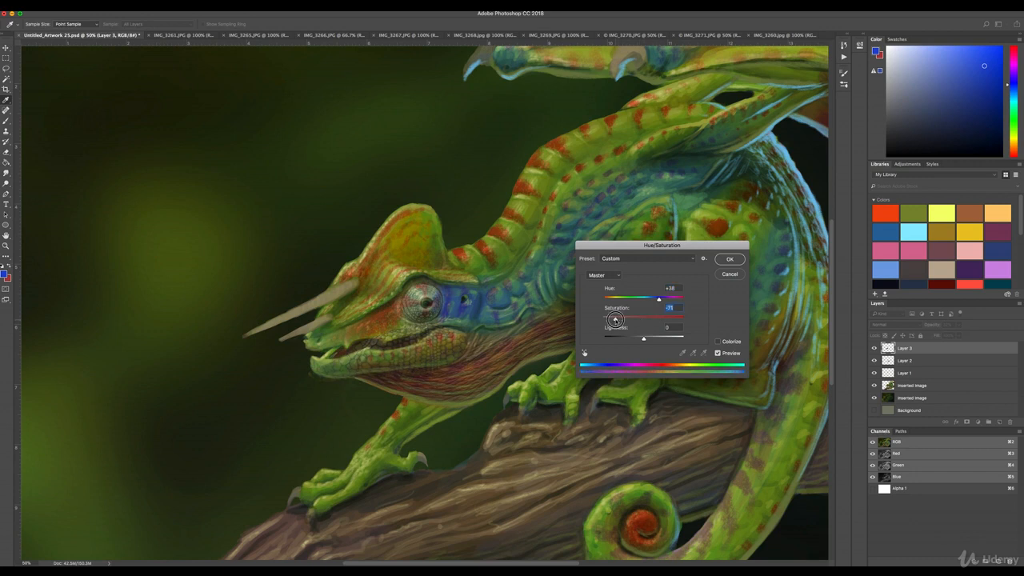
left_click(722, 259)
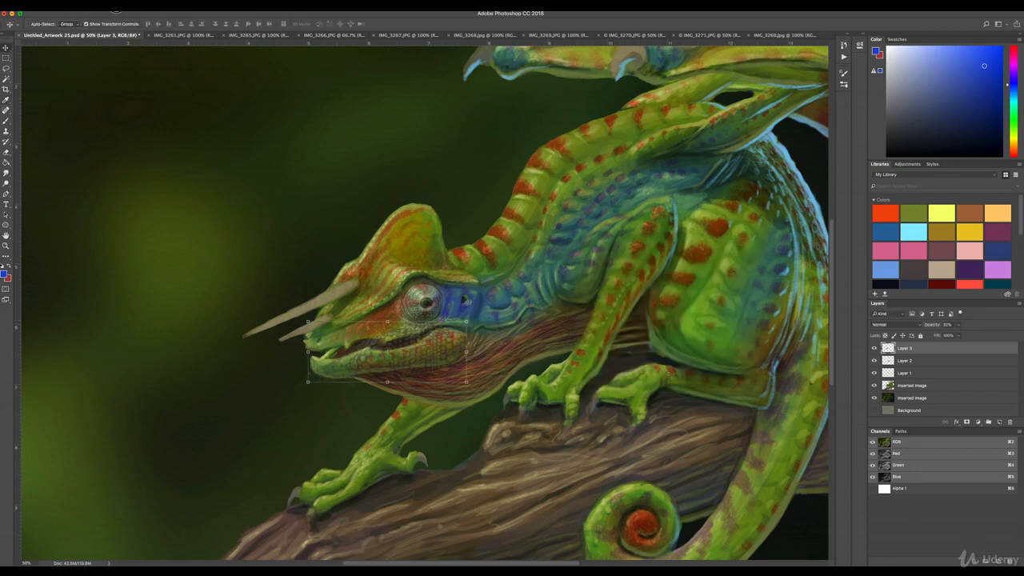
Step: Apply an Exposure adjustment to the jaw scales, slightly raising the exposure and lowering the gamma correction for more contrast
left_click(116, 8)
mouse_move(140, 27)
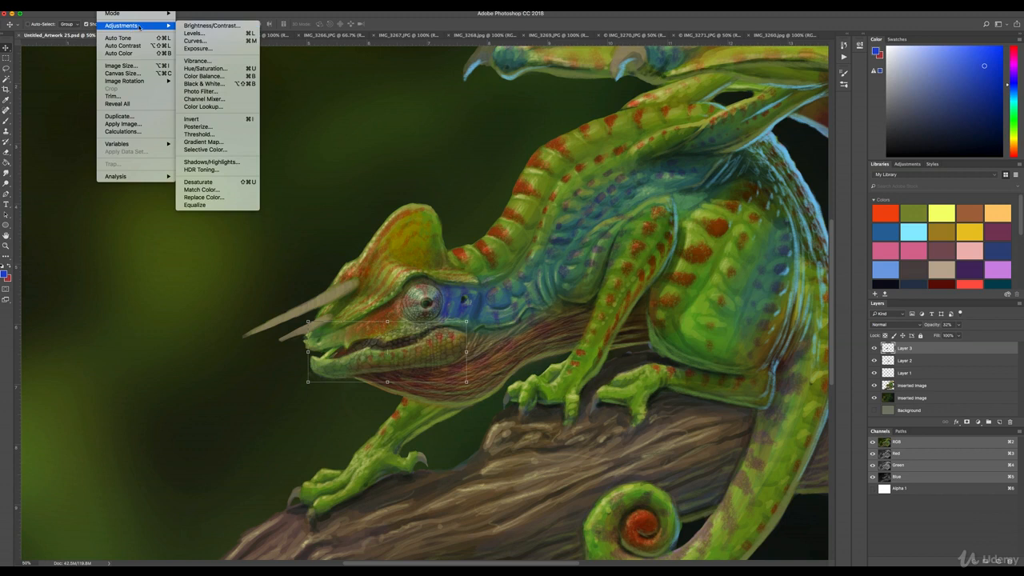
left_click(198, 48)
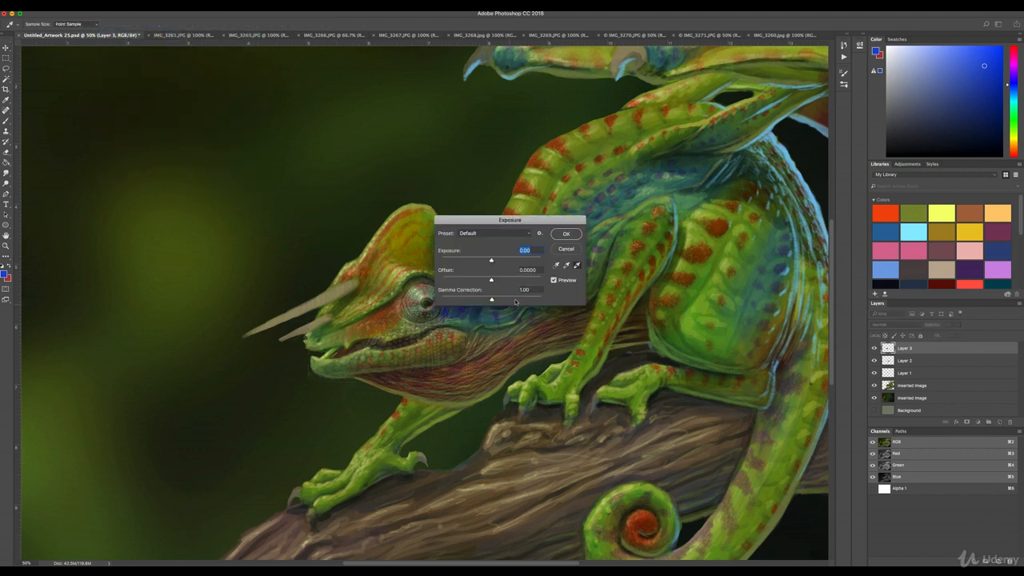
left_click_drag(492, 300, 498, 299)
left_click_drag(492, 263, 494, 263)
left_click_drag(499, 302, 503, 301)
left_click(564, 234)
key("v")
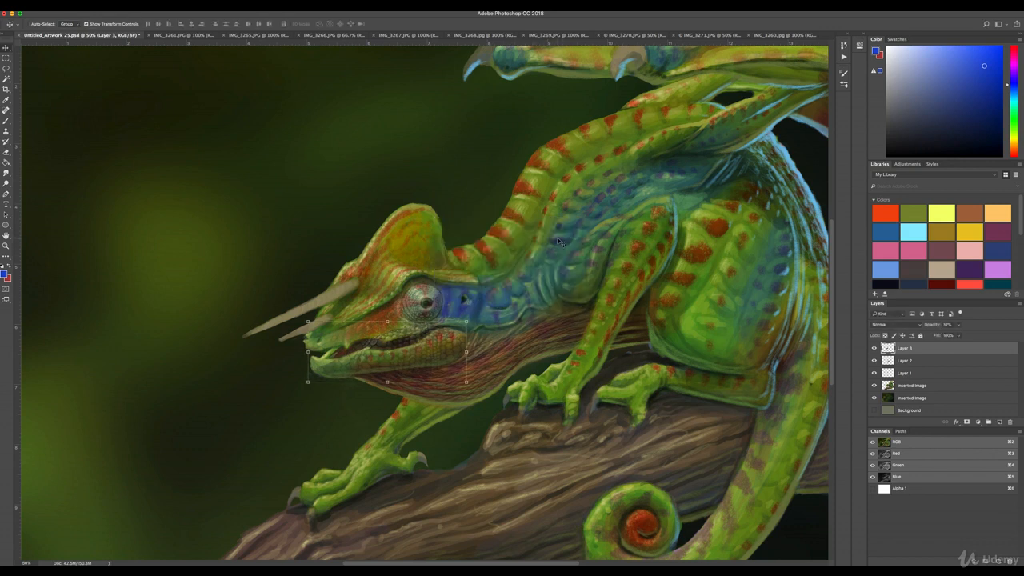
Step: Raise the jaw scale layer's opacity to 47% and brighten it with an Exposure adjustment of about +0.30
left_click(959, 324)
left_click_drag(959, 335, 962, 334)
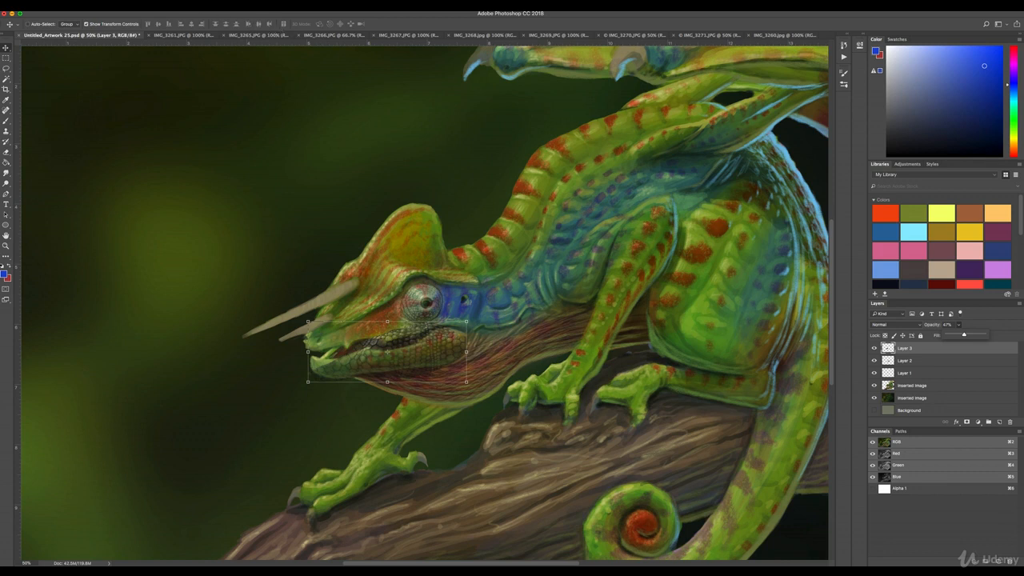
left_click(109, 6)
mouse_move(123, 26)
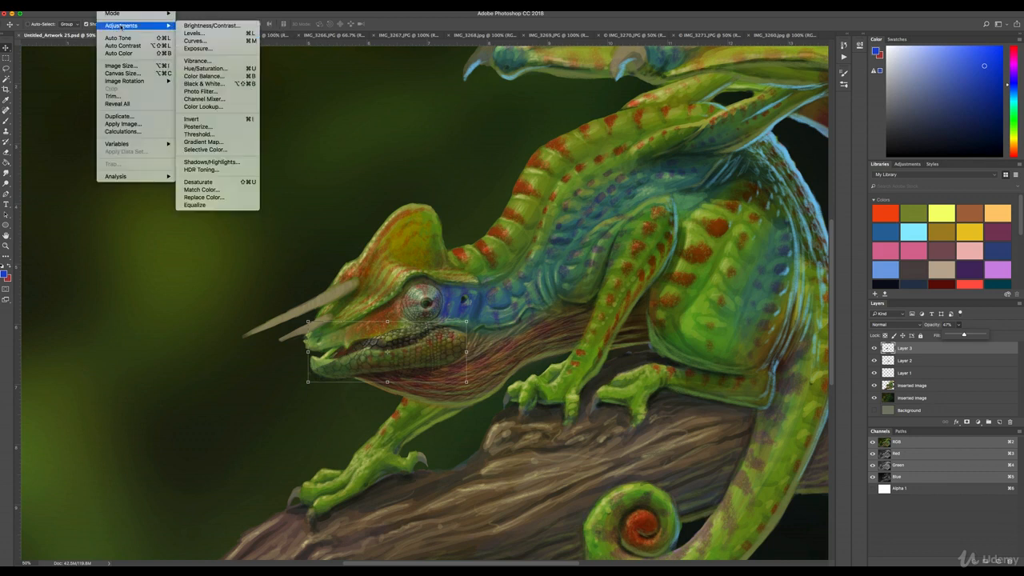
left_click(200, 49)
left_click_drag(492, 260, 492, 260)
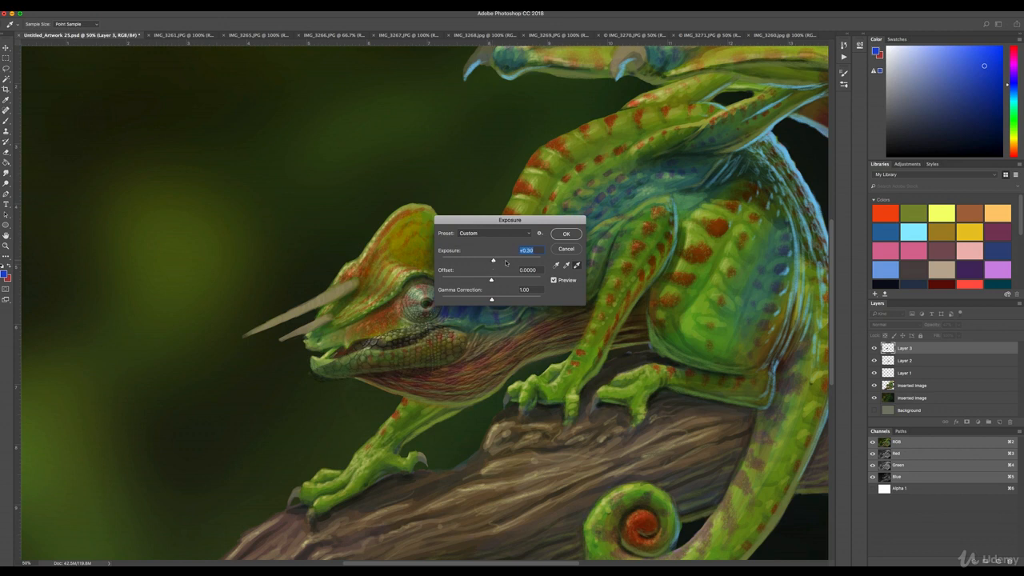
left_click(492, 300)
left_click(565, 234)
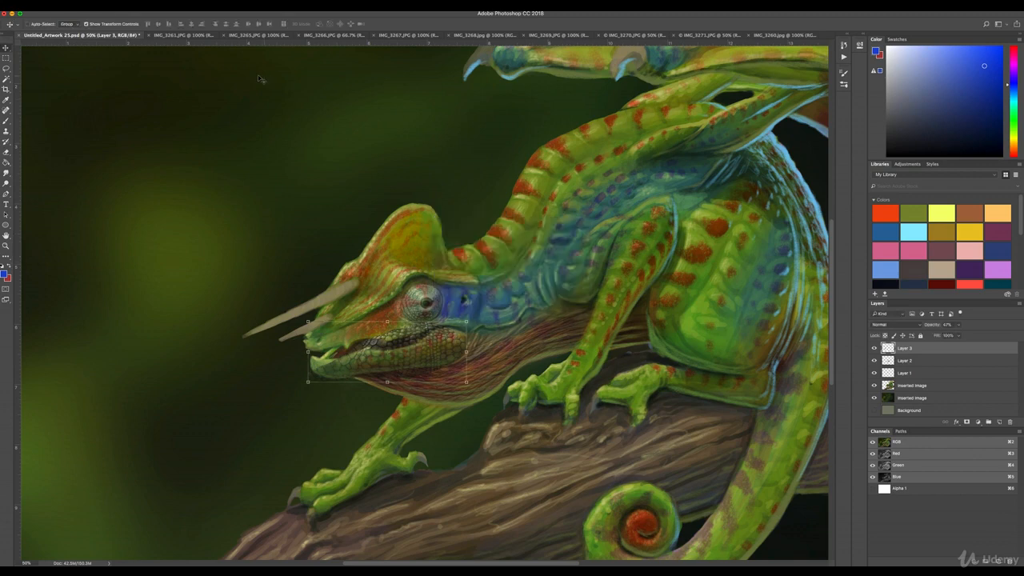
Step: Start a Warp on the jaw scales, curving their front lower corner around the chin and extending their rear edge toward the throat
left_click(93, 5)
mouse_move(141, 184)
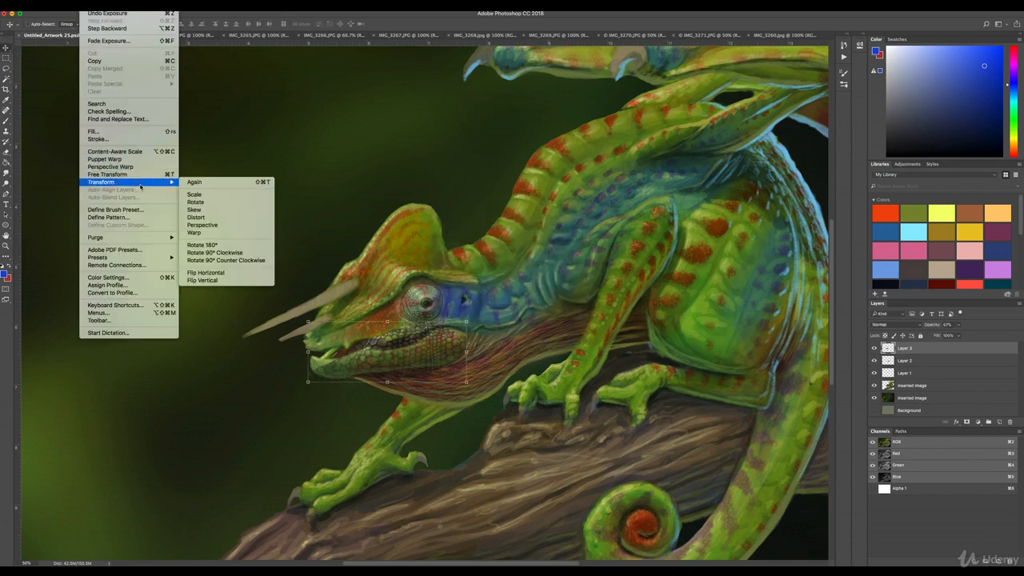
left_click(204, 232)
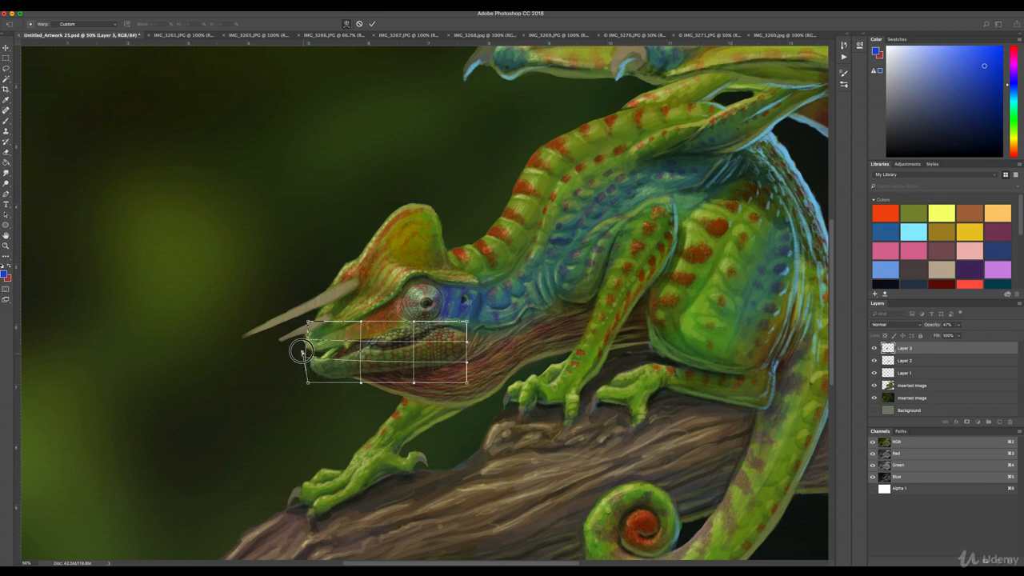
left_click_drag(309, 384, 350, 396)
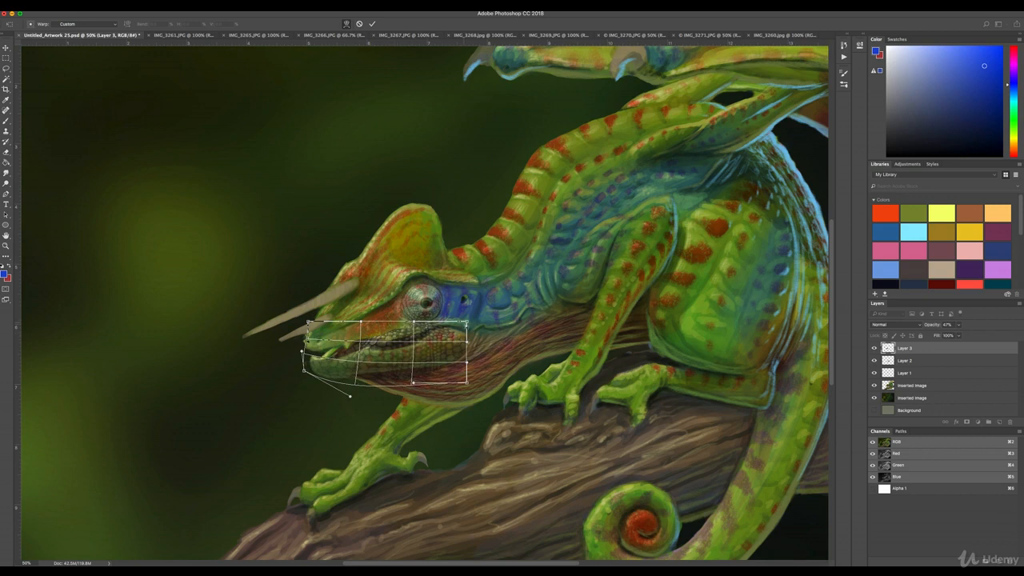
left_click_drag(467, 323, 476, 319)
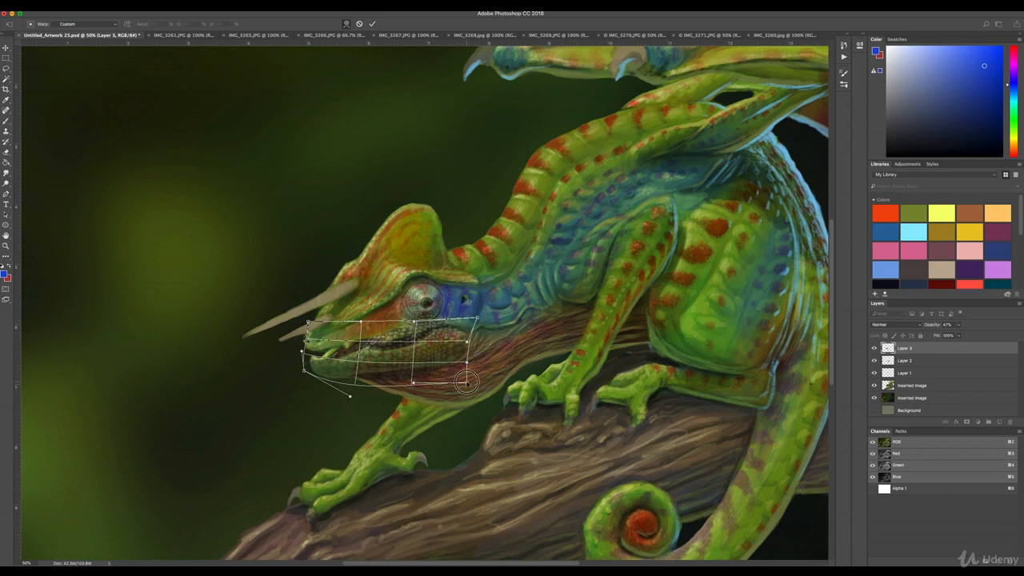
left_click_drag(466, 381, 475, 360)
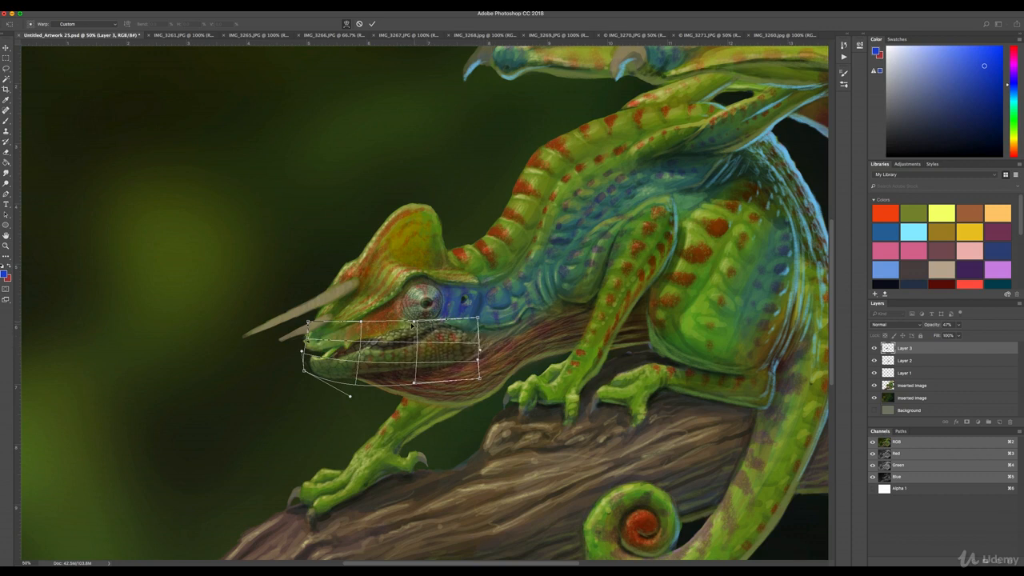
Step: Warp the scales' upper edge over the cheek and their lower edge along the jawline, and apply the warp
left_click_drag(401, 323, 340, 350)
left_click_drag(438, 336, 441, 265)
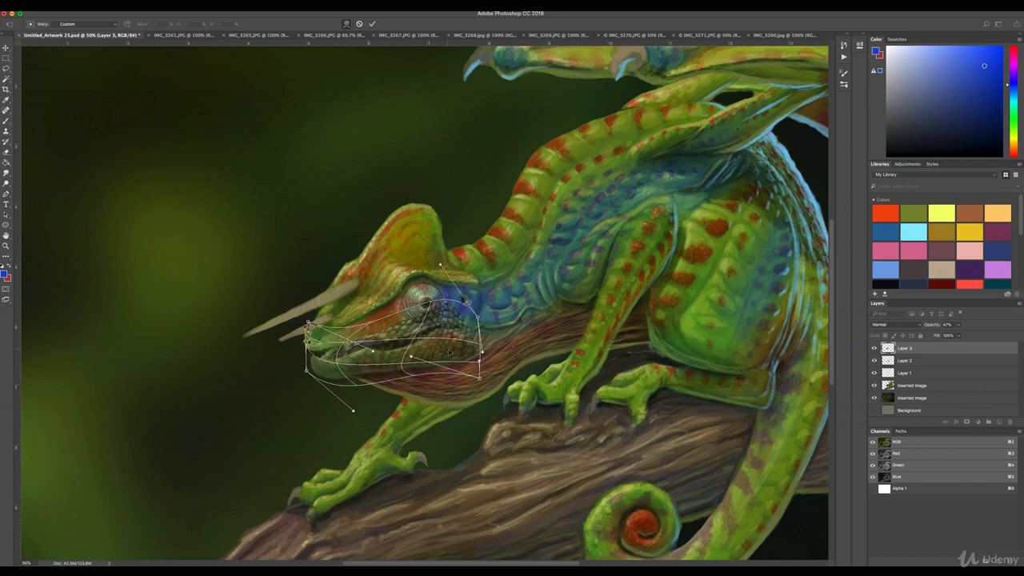
left_click_drag(484, 388, 488, 400)
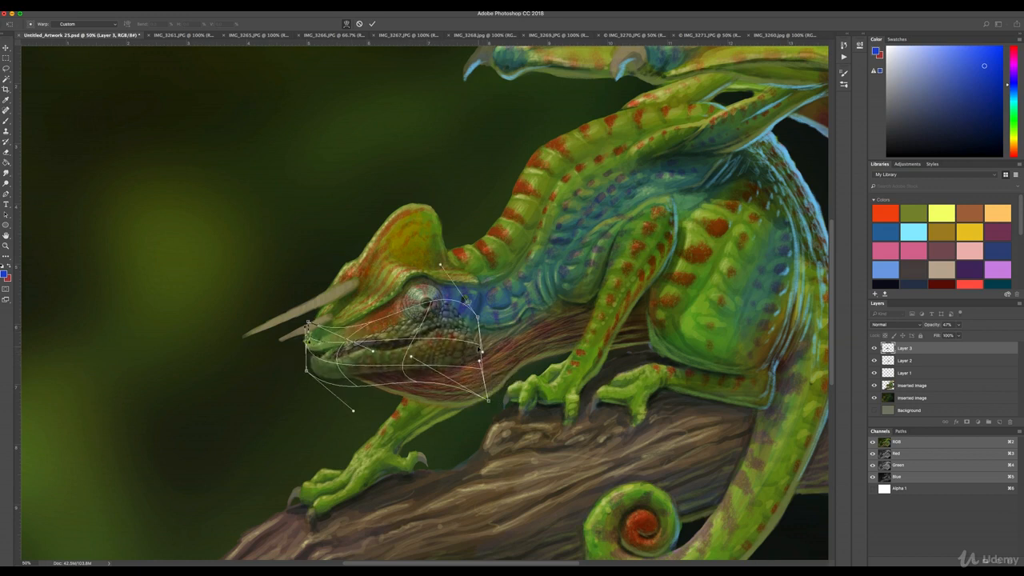
left_click_drag(482, 352, 414, 337)
left_click_drag(487, 400, 475, 371)
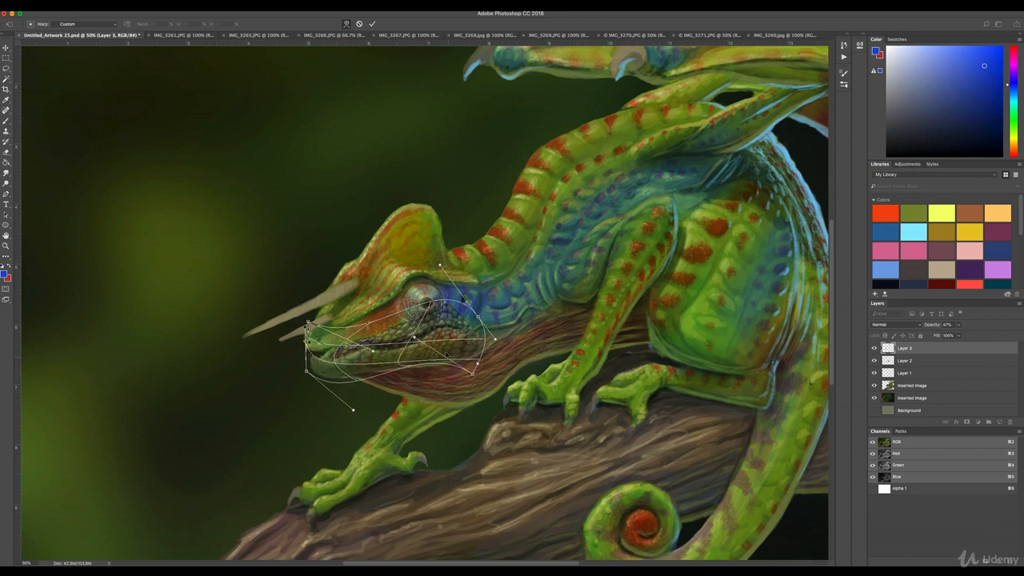
left_click_drag(415, 340, 485, 360)
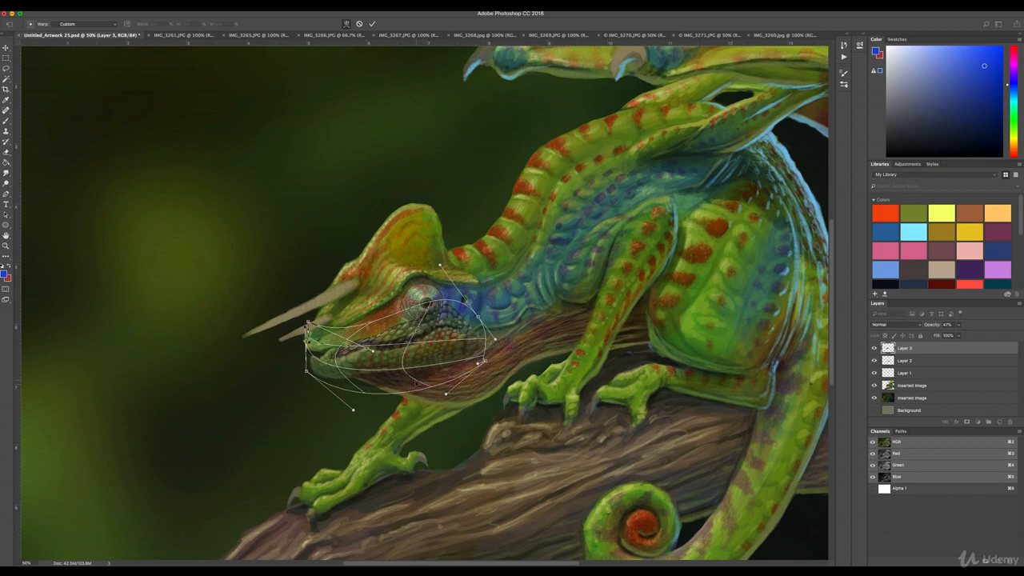
left_click_drag(428, 388, 429, 380)
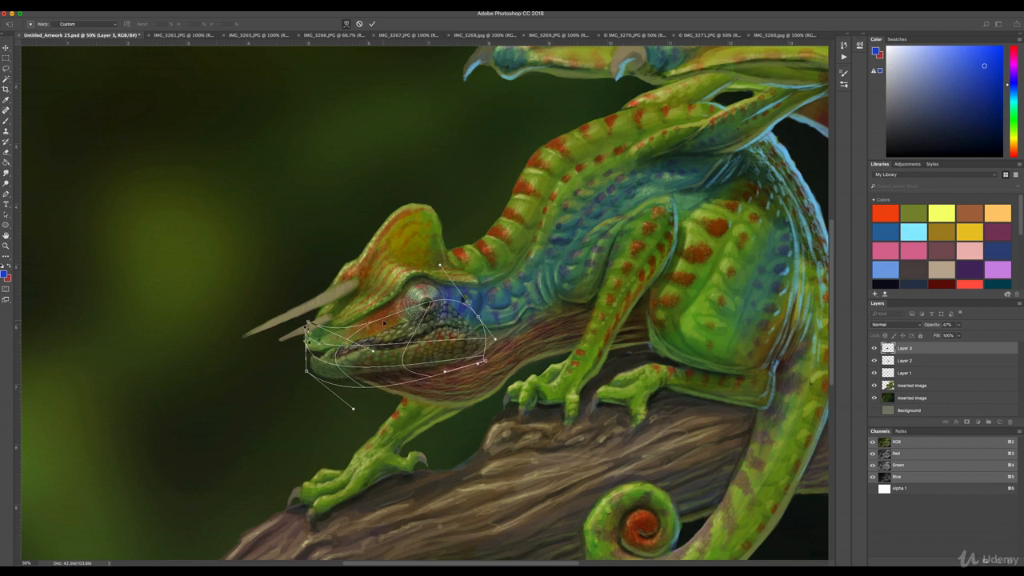
key("Return")
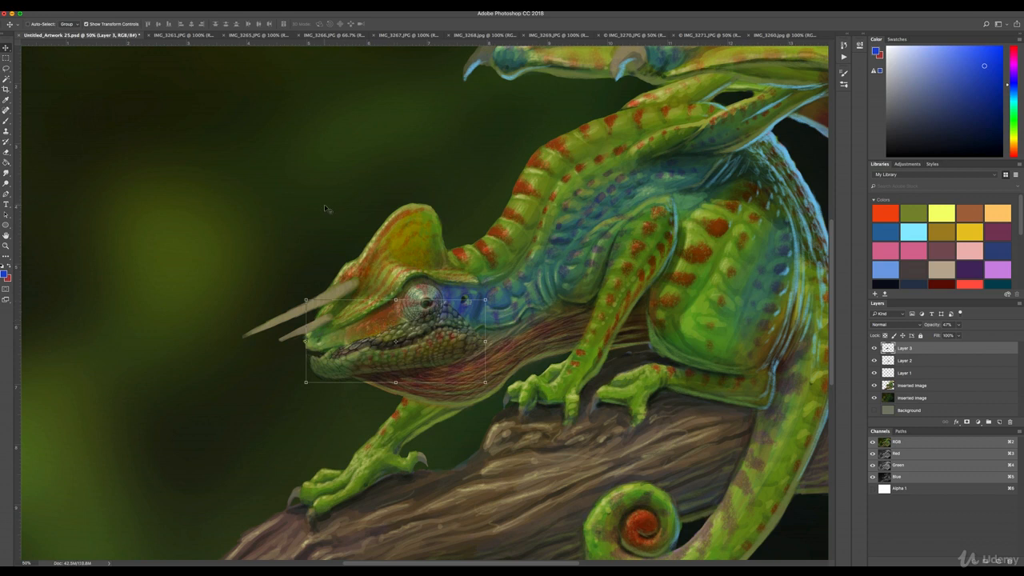
left_click(6, 110)
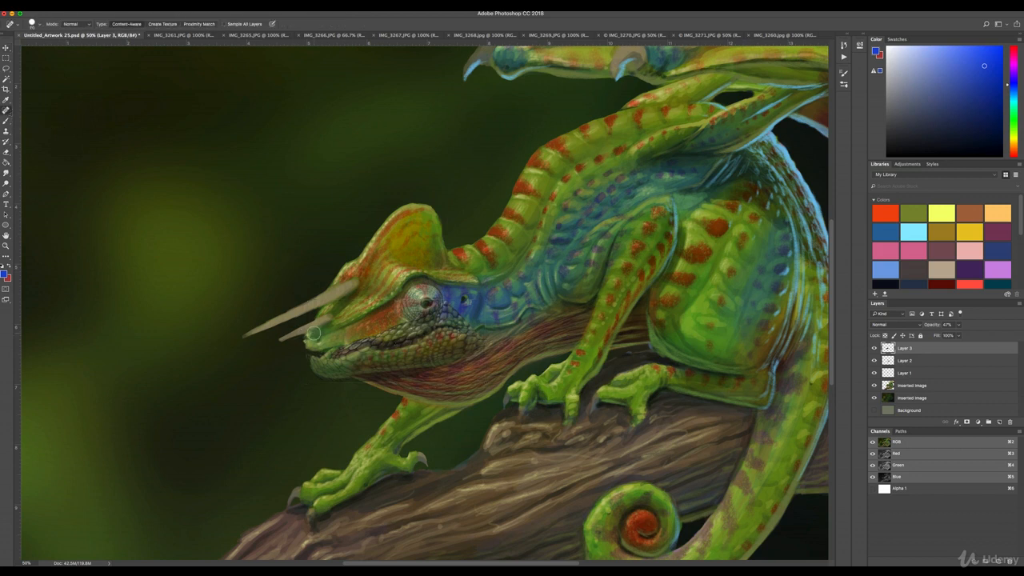
key("bracketright")
key("bracketright")
key("bracketright")
key("bracketright")
key("bracketright")
key("bracketright")
mouse_move(311, 344)
left_mouse_down()
mouse_move(293, 346)
mouse_move(338, 312)
left_mouse_up()
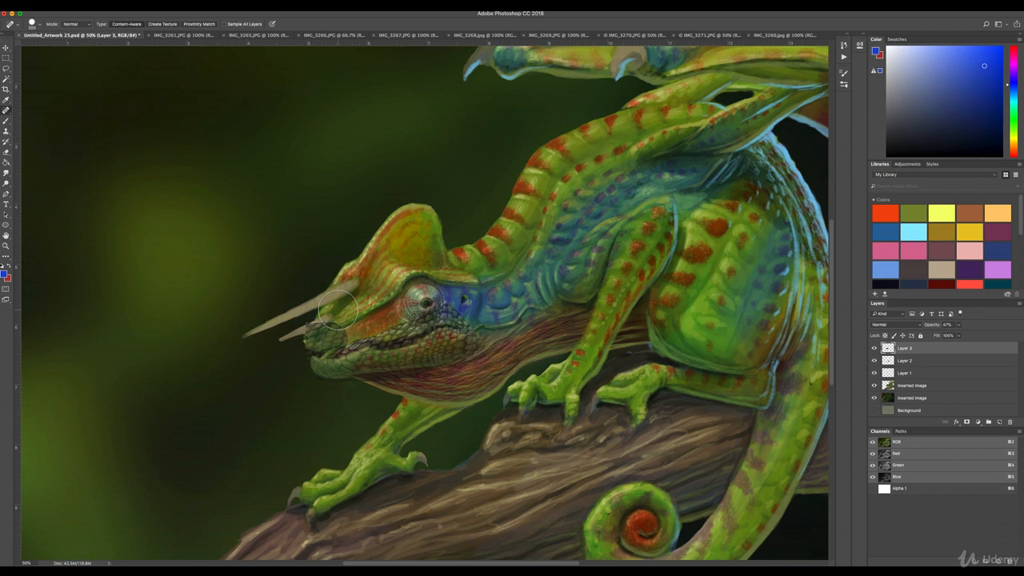
key("alt+super+z")
key("alt+super+z")
key("shift+alt+z")
key("super+alt+z")
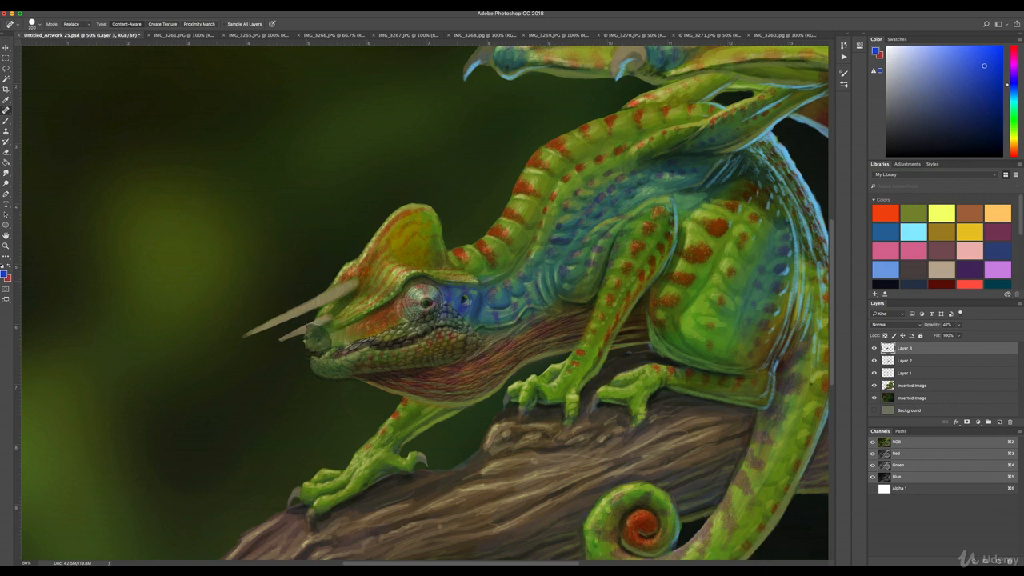
left_click(85, 7)
left_click(105, 29)
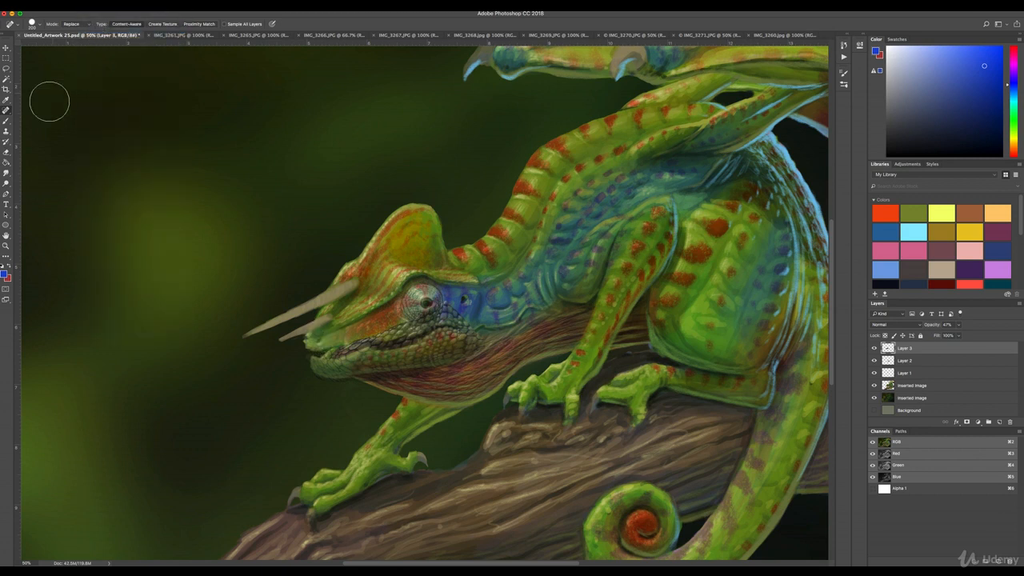
Step: Erase the scale texture spilling over the snout, mouth, cheek and throat with the Eraser at 54% opacity
left_click(6, 152)
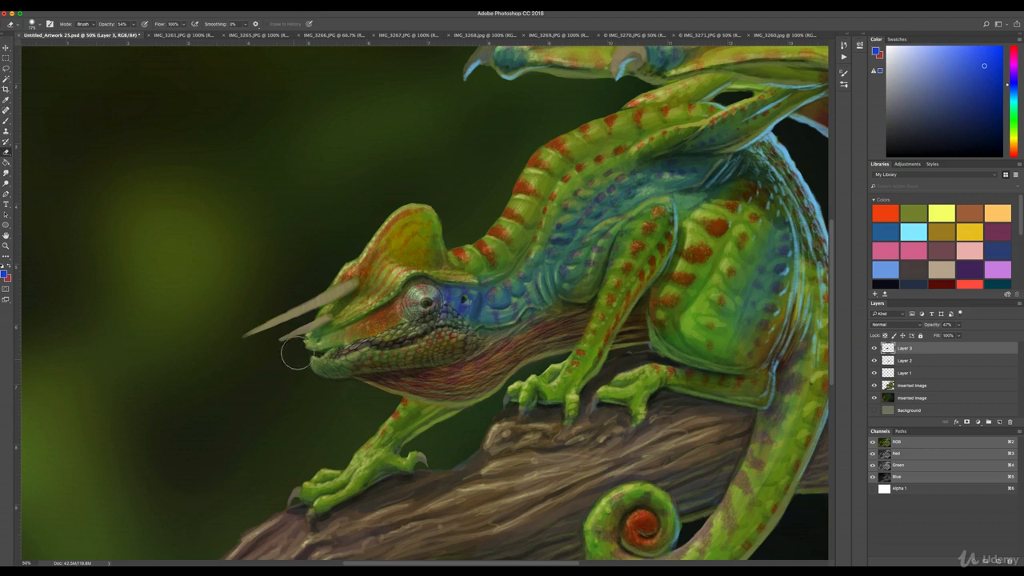
mouse_move(312, 333)
left_mouse_down()
mouse_move(336, 344)
mouse_move(377, 331)
mouse_move(334, 350)
left_mouse_up()
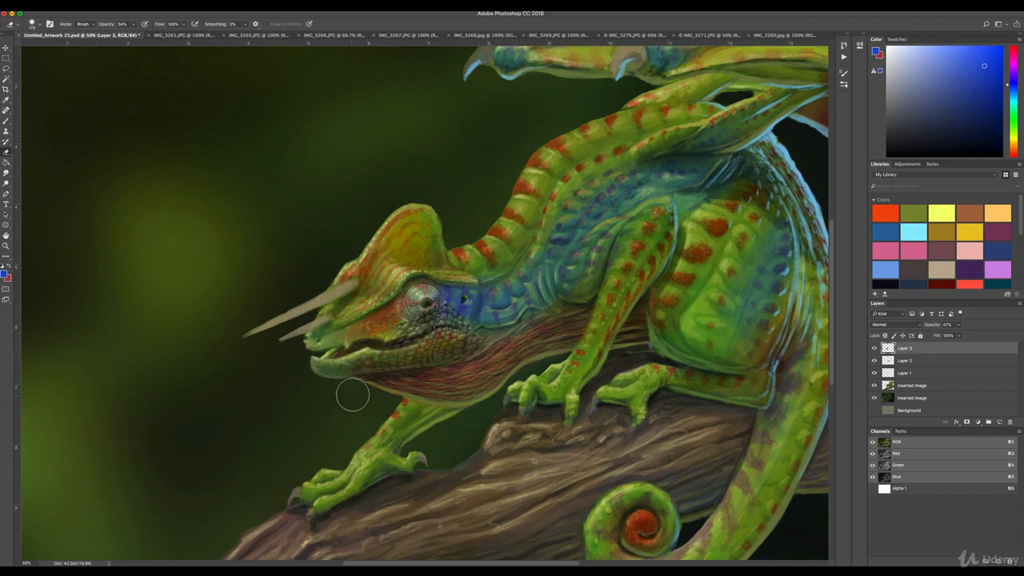
mouse_move(355, 394)
left_mouse_down()
mouse_move(446, 382)
mouse_move(361, 392)
mouse_move(466, 372)
mouse_move(442, 382)
mouse_move(480, 364)
mouse_move(471, 367)
mouse_move(485, 339)
mouse_move(464, 373)
left_mouse_up()
mouse_move(472, 344)
left_mouse_down()
mouse_move(472, 311)
mouse_move(473, 320)
mouse_move(428, 309)
mouse_move(436, 310)
mouse_move(383, 336)
mouse_move(429, 314)
mouse_move(465, 318)
mouse_move(434, 321)
mouse_move(480, 353)
mouse_move(485, 331)
mouse_move(372, 336)
mouse_move(451, 365)
mouse_move(504, 343)
mouse_move(416, 380)
mouse_move(324, 382)
left_mouse_up()
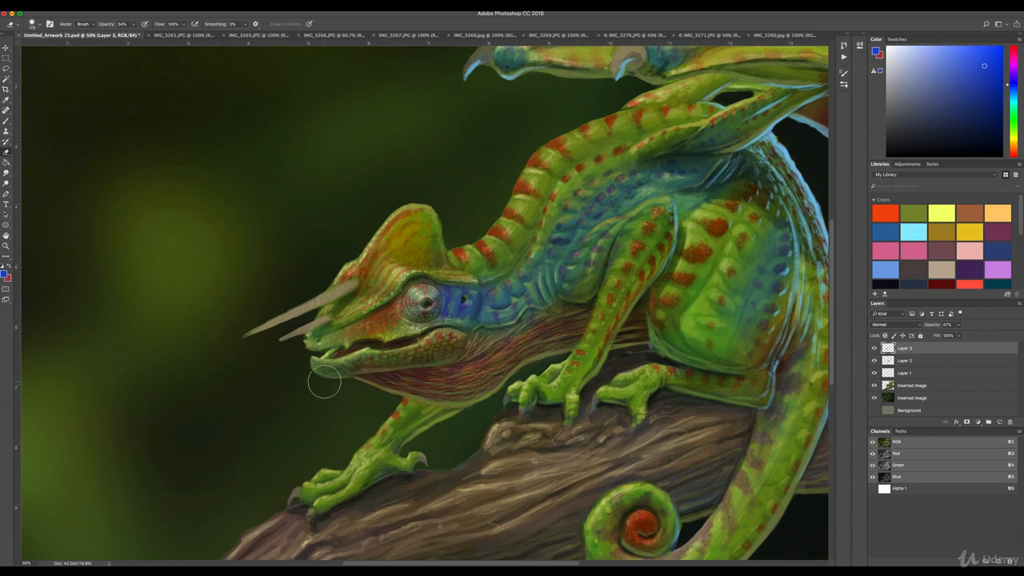
Step: Lower the jaw scale layer's opacity to about 33% and apply an Exposure adjustment with gamma correction 0.70 and slightly raised exposure
left_click_drag(958, 324, 953, 335)
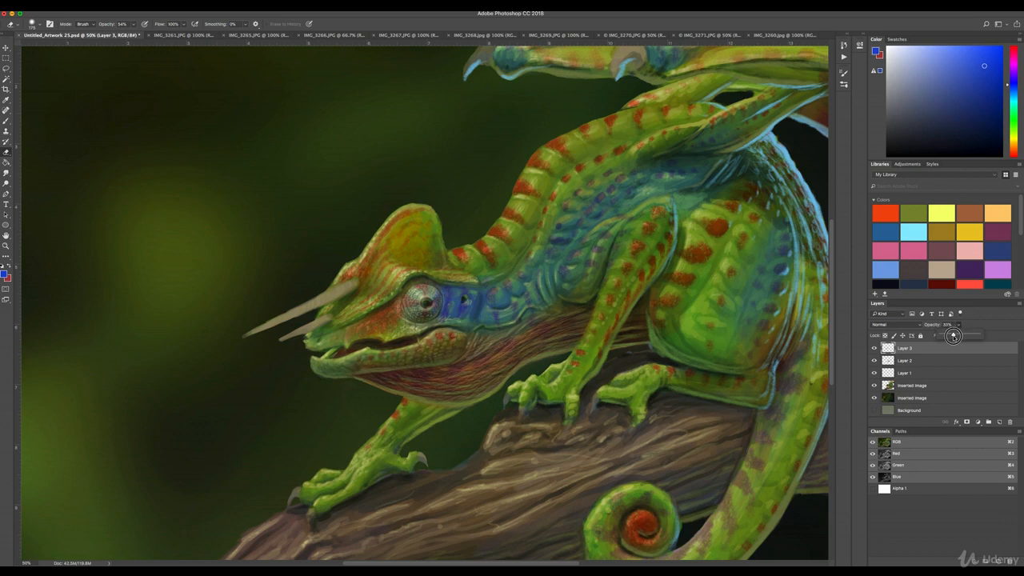
left_click_drag(952, 336, 953, 335)
left_click(107, 6)
mouse_move(120, 24)
left_click(200, 49)
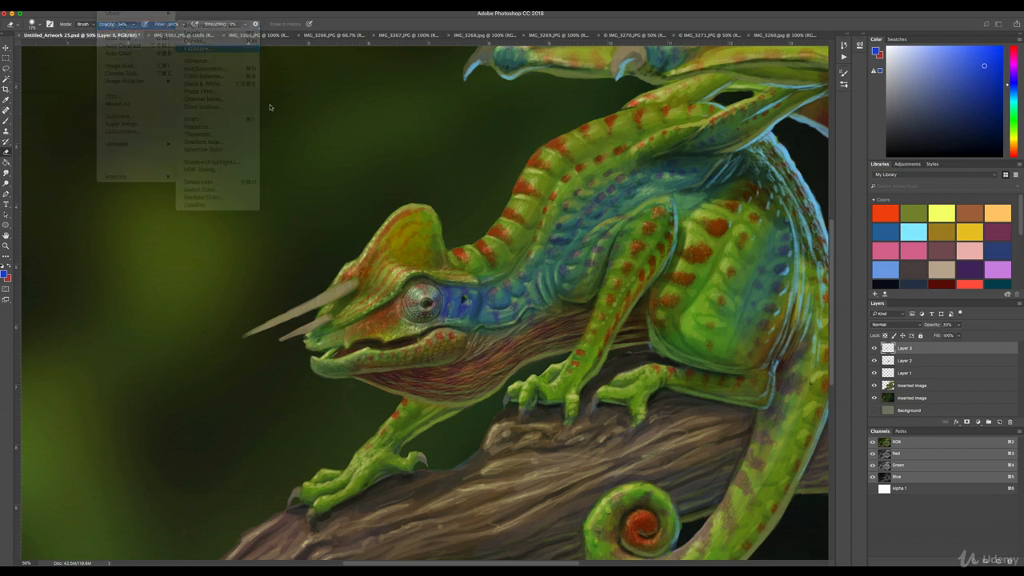
left_click_drag(491, 301, 504, 300)
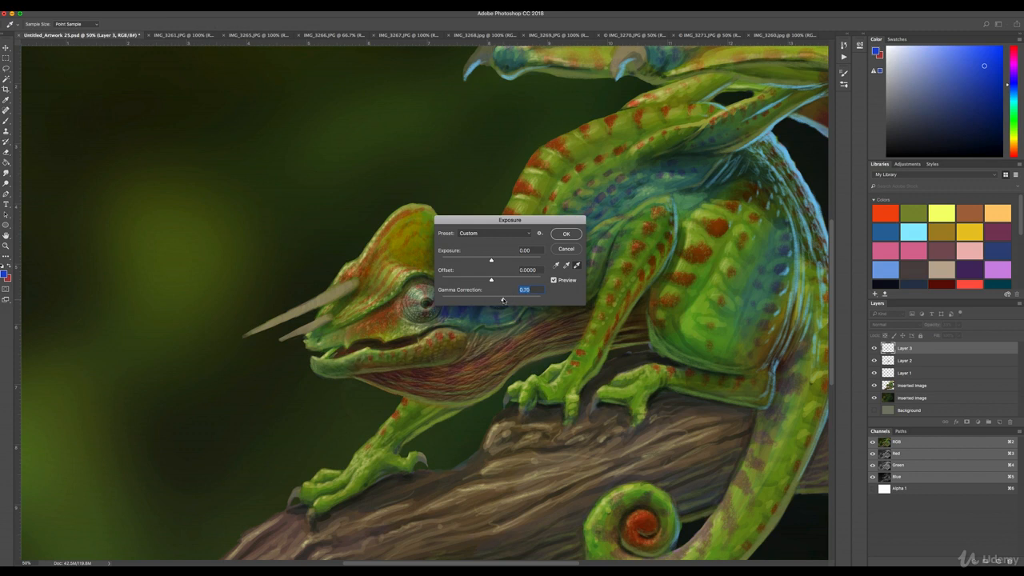
left_click_drag(492, 260, 498, 259)
left_click(566, 234)
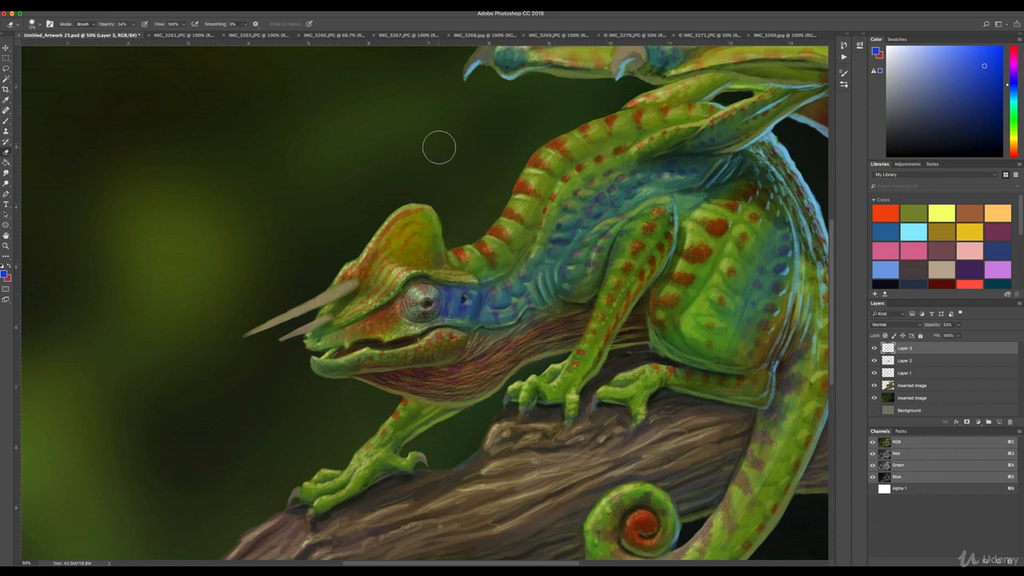
Step: Hide and reshow Layer 2 to compare its effect on the painting, and make it the active layer
left_click(875, 362)
left_click(875, 361)
left_click(916, 362)
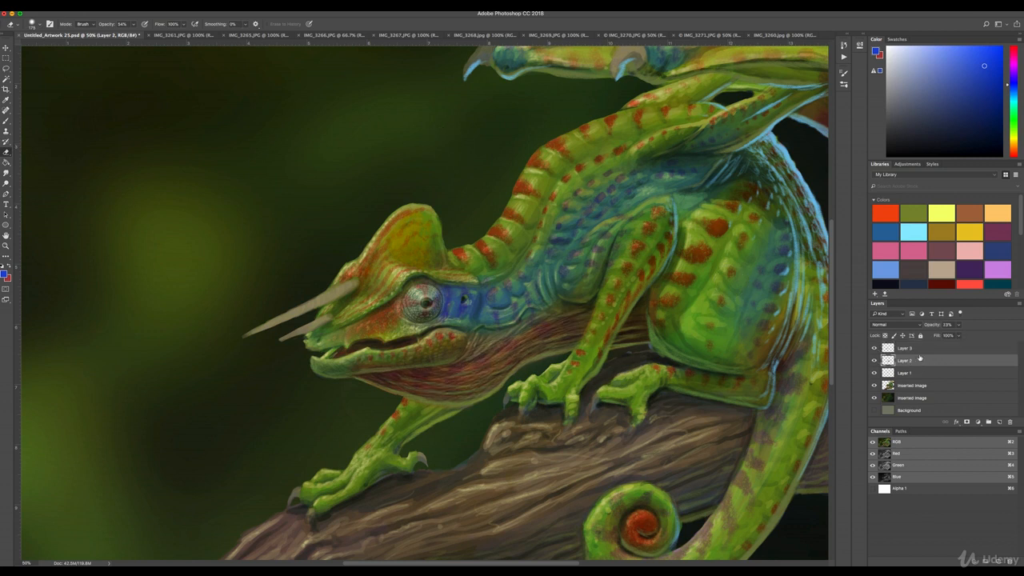
Step: Fine-tune the opacity of the jaw scale texture on Layer 2
left_click(958, 335)
left_click_drag(957, 336, 955, 335)
left_click_drag(953, 335, 956, 335)
Step: Look through the open reference photos for another scale texture, ending on the horned chameleon in IMG_3269.JPG
left_click(258, 35)
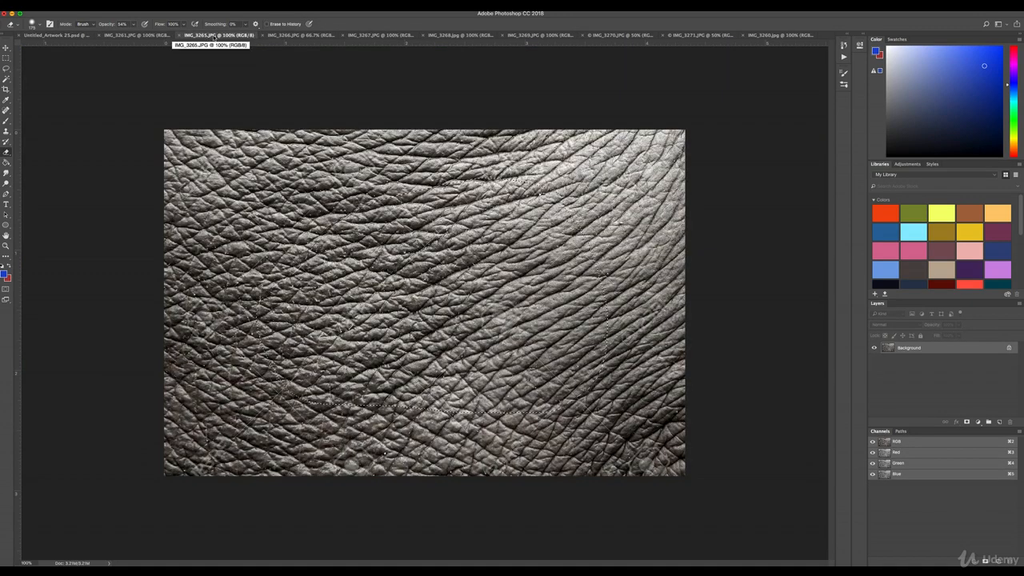
left_click(150, 36)
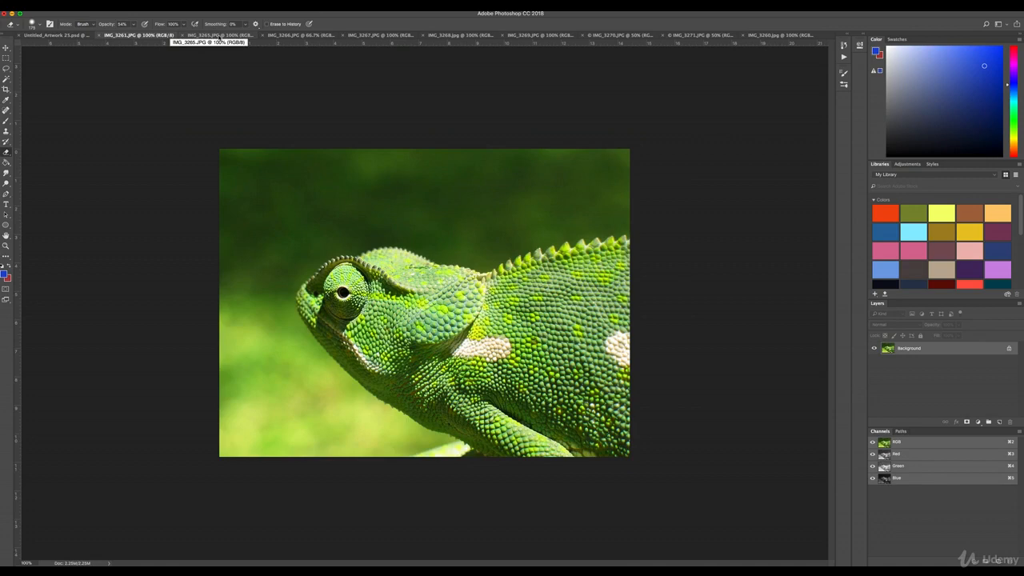
left_click(227, 35)
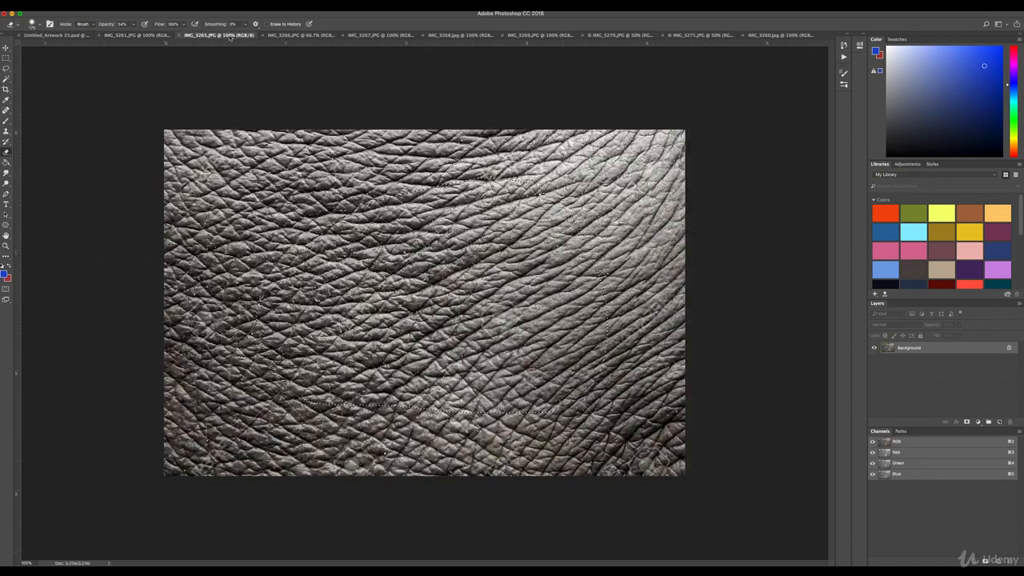
left_click(379, 35)
left_click(472, 36)
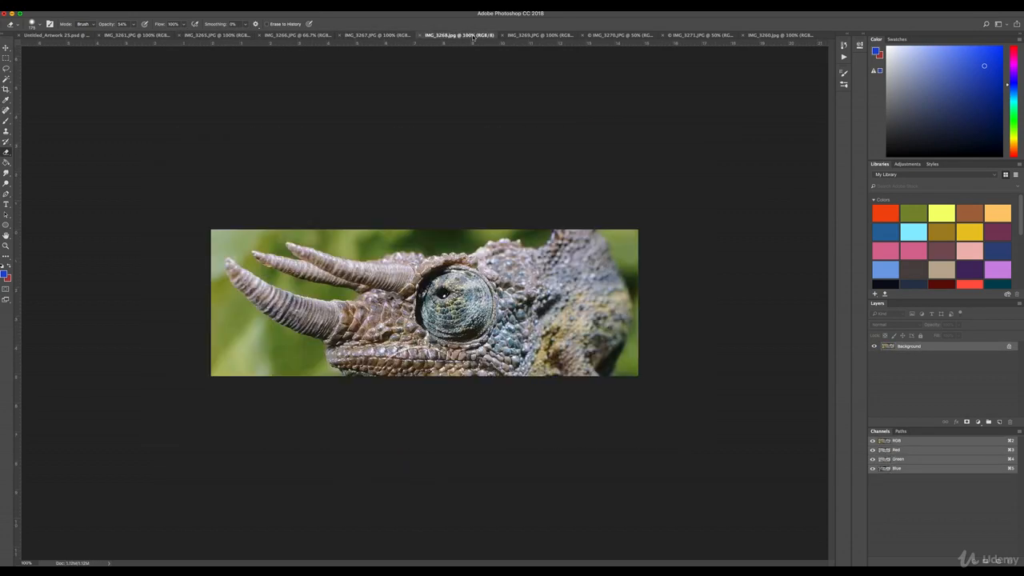
left_click(531, 36)
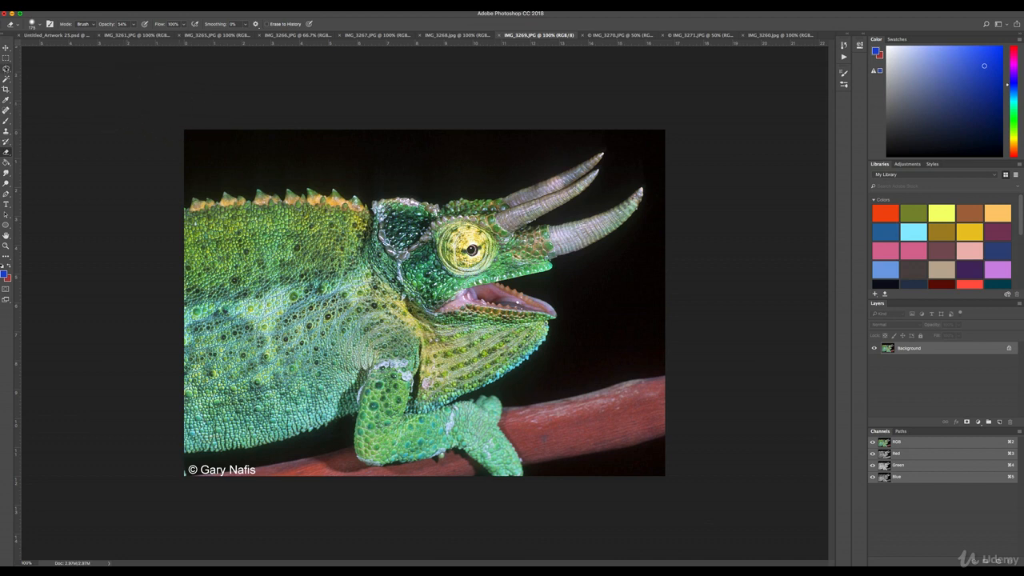
Step: Lasso a patch of body scales in IMG_3269.JPG, bring it into the painting rotated about 173°, and place it over the snout
key("l")
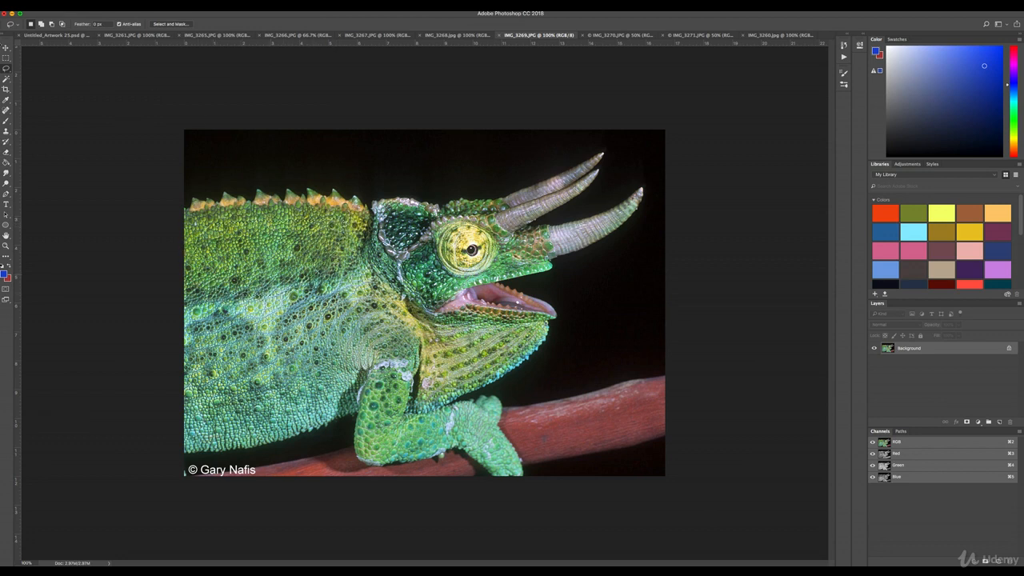
left_click(6, 48)
mouse_move(263, 257)
left_mouse_down()
mouse_move(79, 36)
mouse_move(65, 36)
mouse_move(255, 247)
left_mouse_up()
left_click_drag(281, 259, 410, 365)
key("super+d")
key("Return")
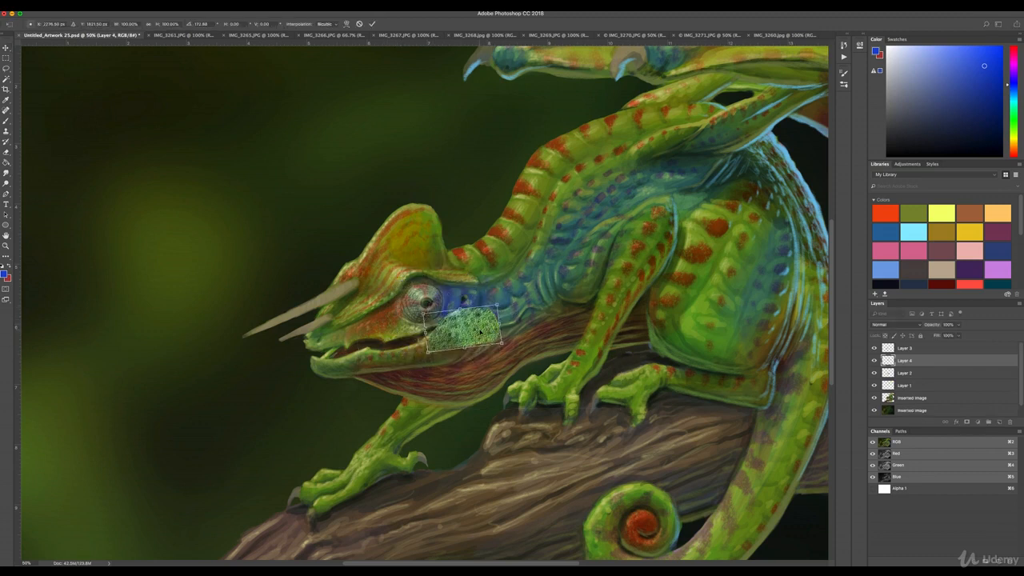
left_click_drag(480, 331, 391, 329)
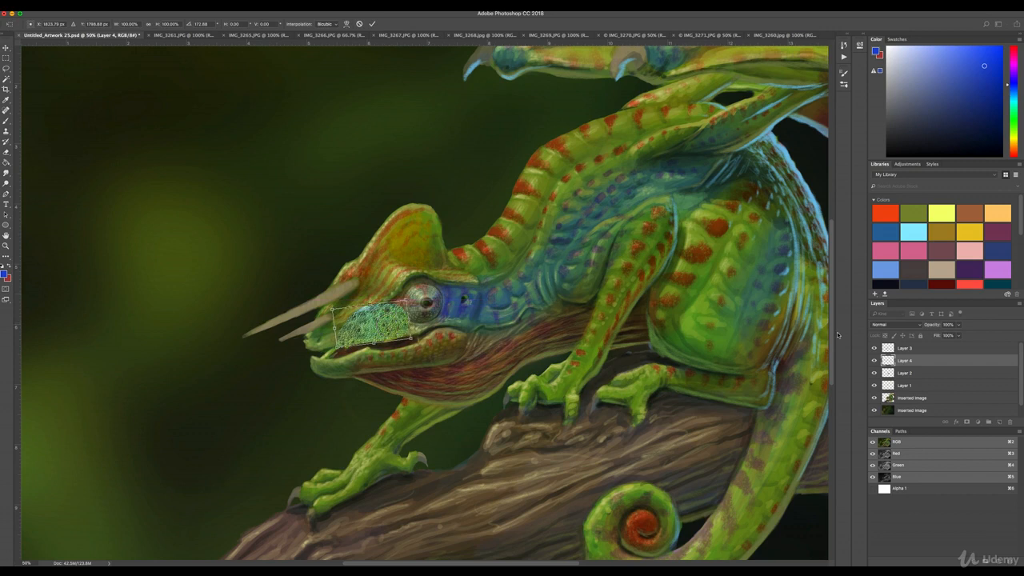
Step: Set the snout scale layer's opacity to 37% and apply the pending transform
left_click(958, 326)
left_click_drag(945, 336, 934, 335)
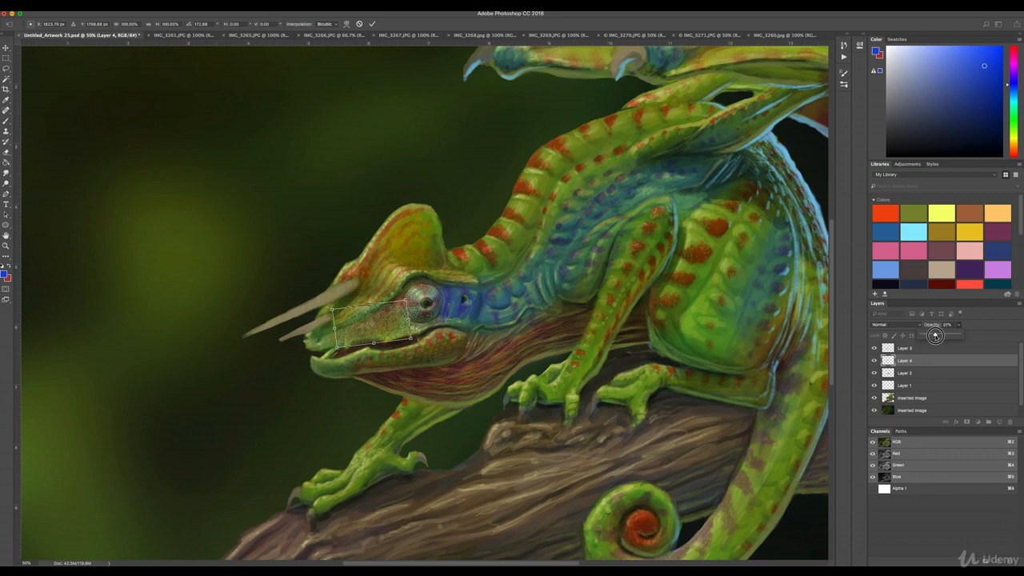
left_click(105, 7)
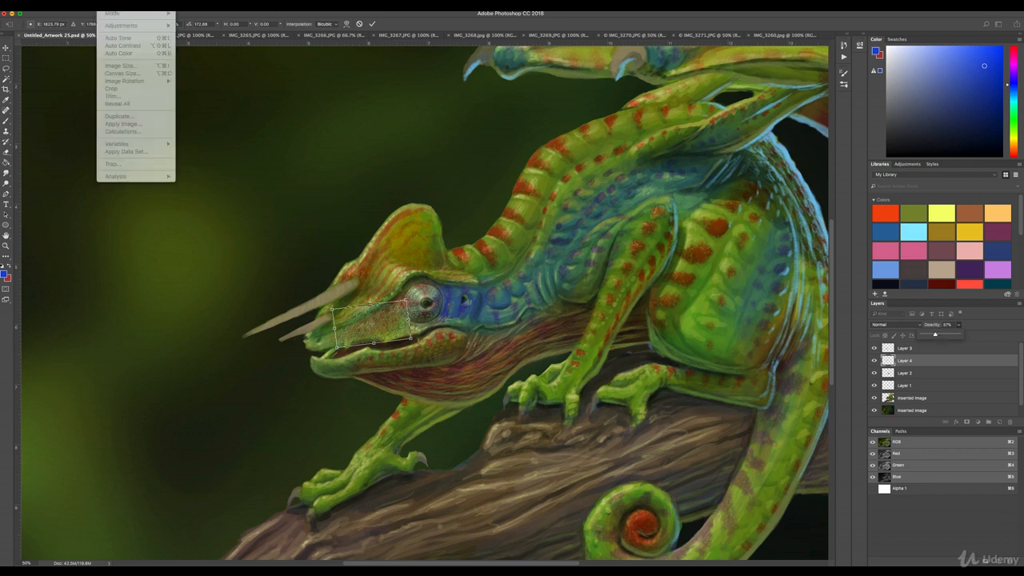
left_click(261, 152)
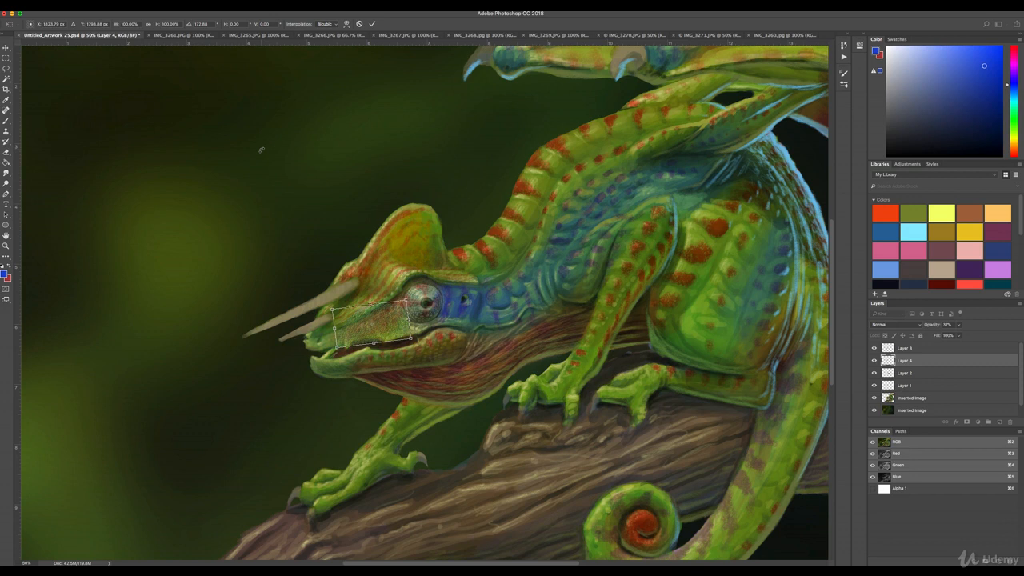
key("Return")
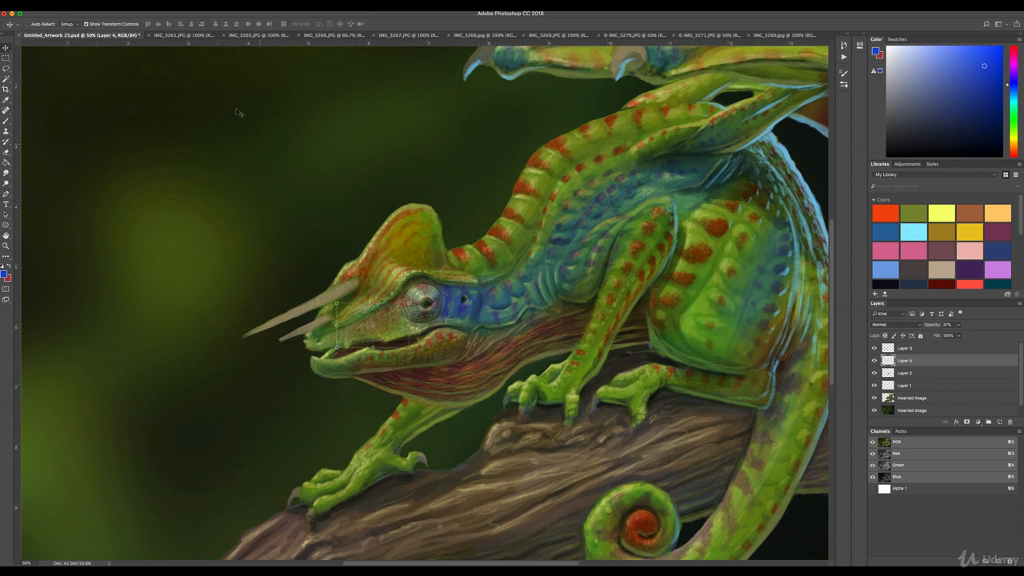
Step: Apply an Exposure adjustment to the snout scales with slightly lowered gamma correction and slightly raised exposure
left_click(105, 6)
mouse_move(136, 25)
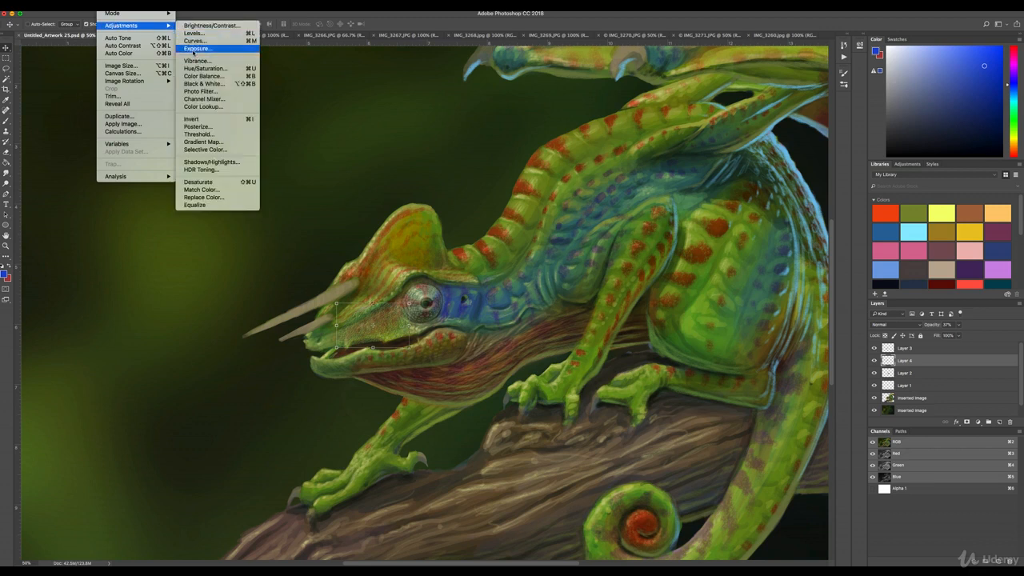
left_click(195, 48)
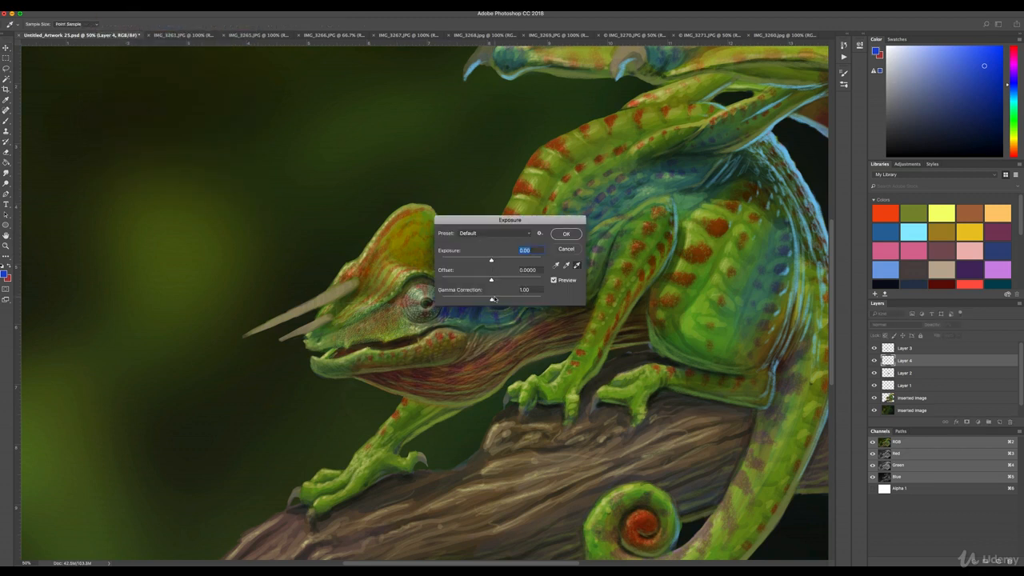
left_click_drag(492, 299, 495, 300)
left_click_drag(492, 262, 494, 262)
left_click(562, 234)
Step: Enlarge the snout scale patch to about 139% so it covers the area from snout tip to eye, and apply the transform
scroll(440, 284, "up", 5)
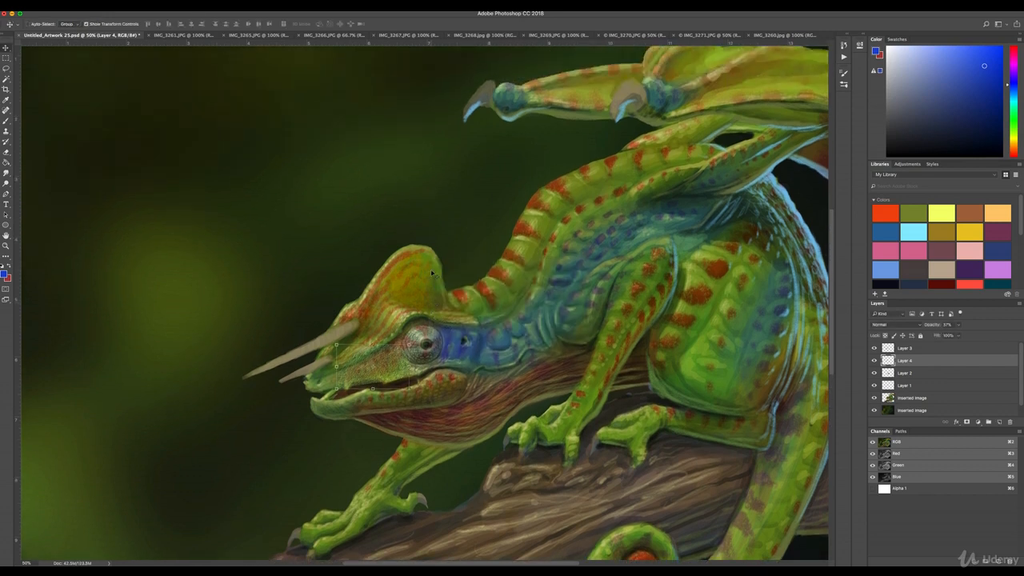
scroll(428, 346, "down", 6)
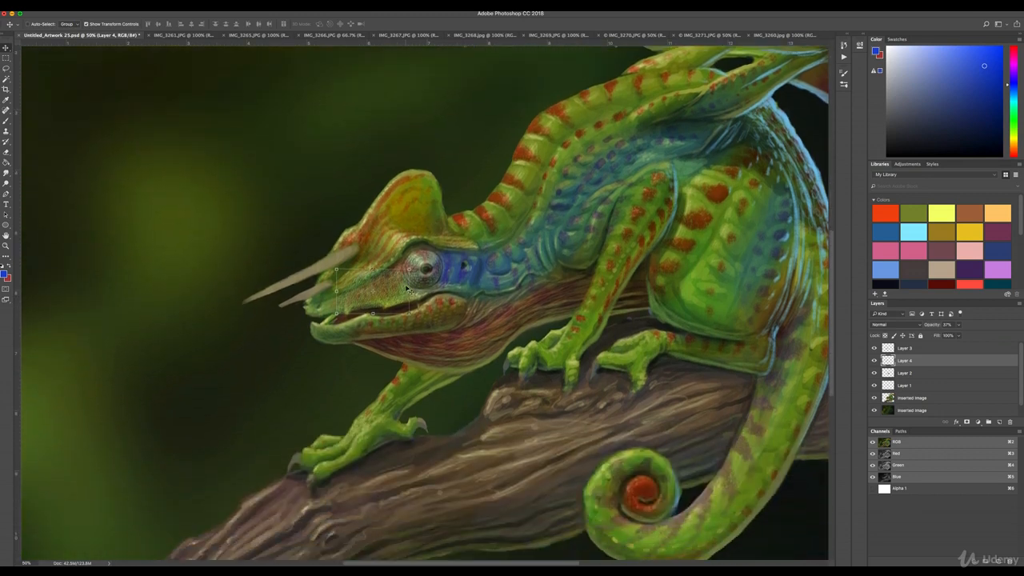
left_click_drag(409, 268, 393, 284)
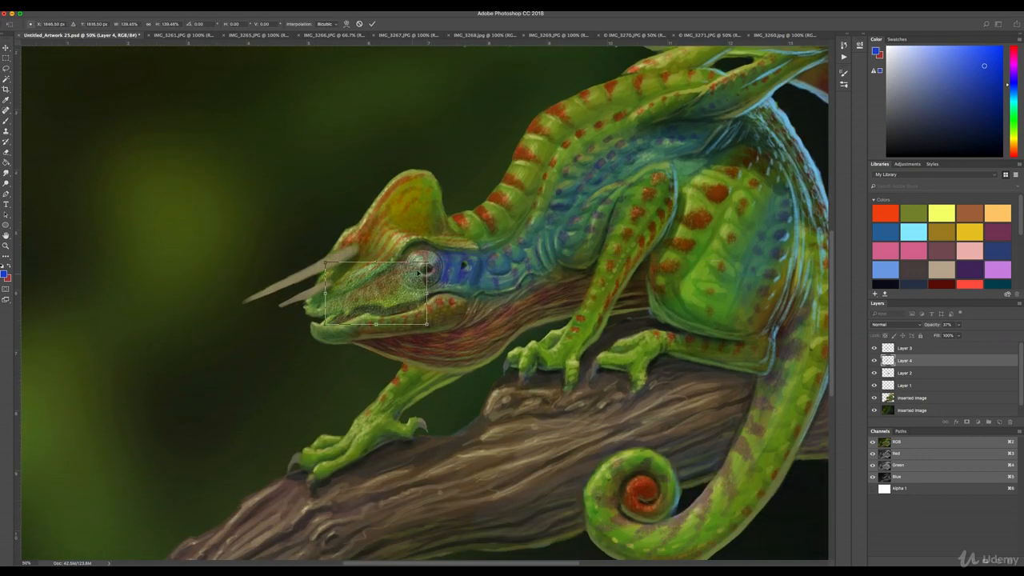
key("Return")
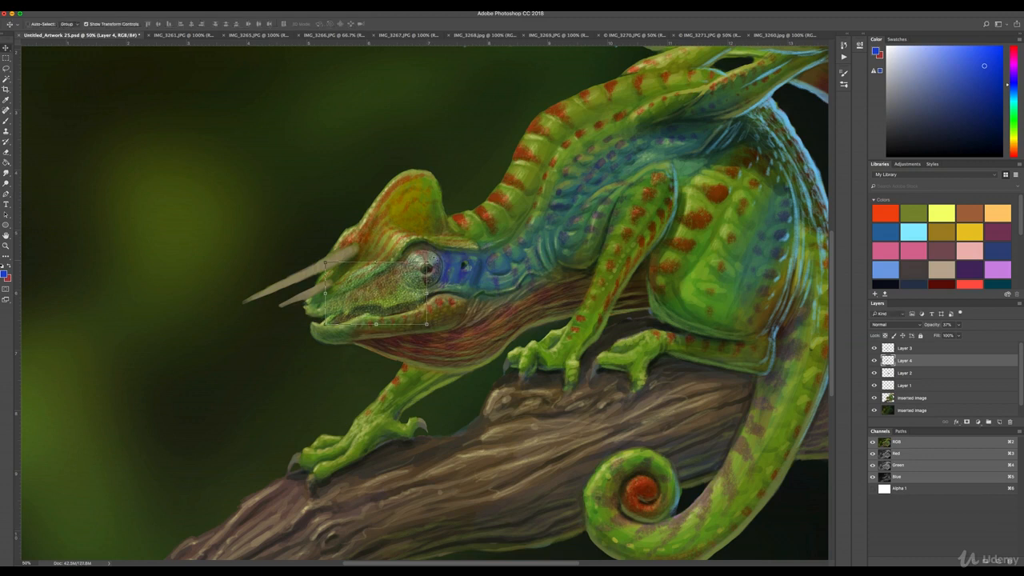
Step: Apply a Hue/Saturation adjustment to the snout scales, lowering saturation to about -63
scroll(433, 240, "down", 2)
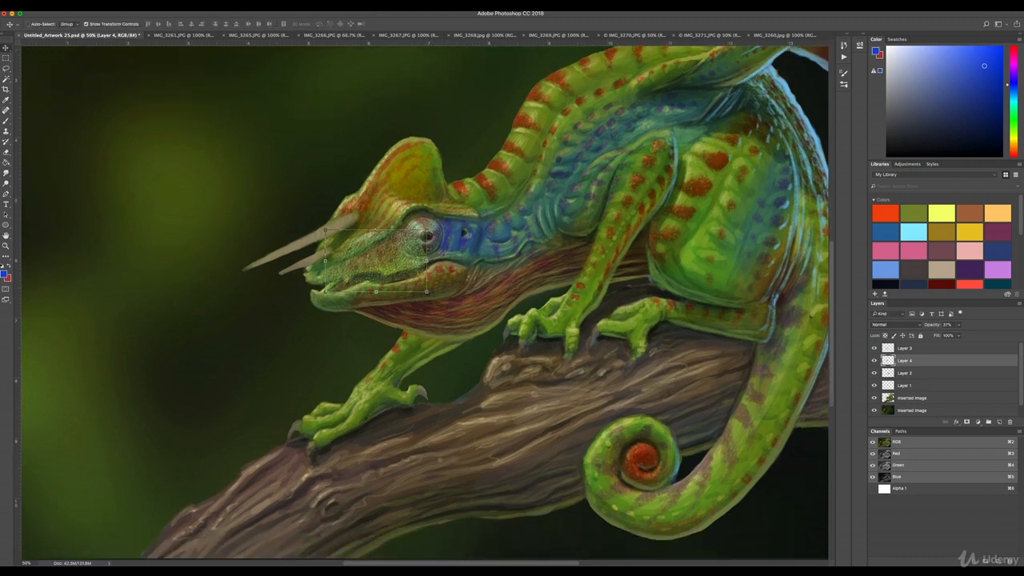
left_click(112, 2)
mouse_move(118, 26)
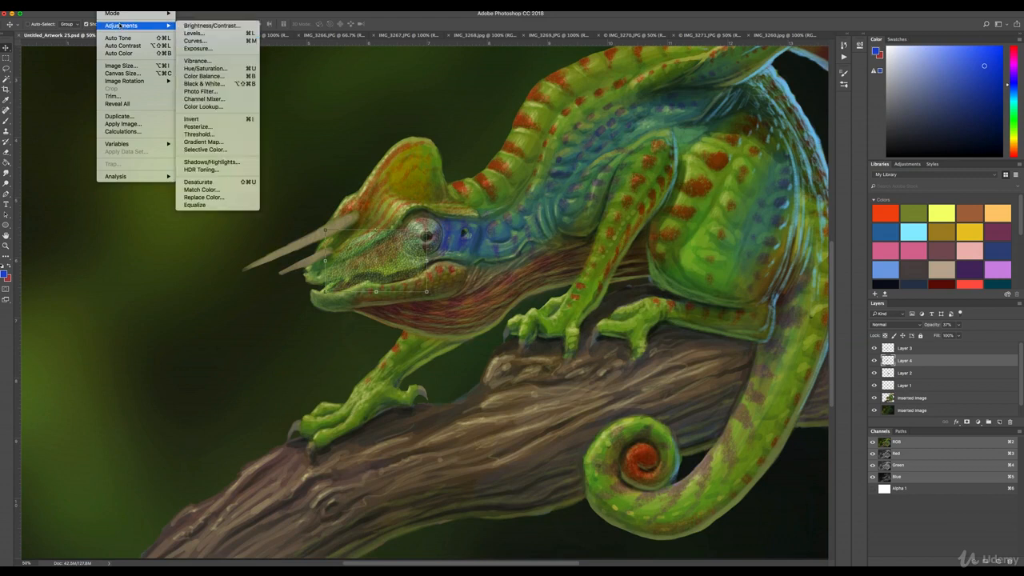
left_click(202, 68)
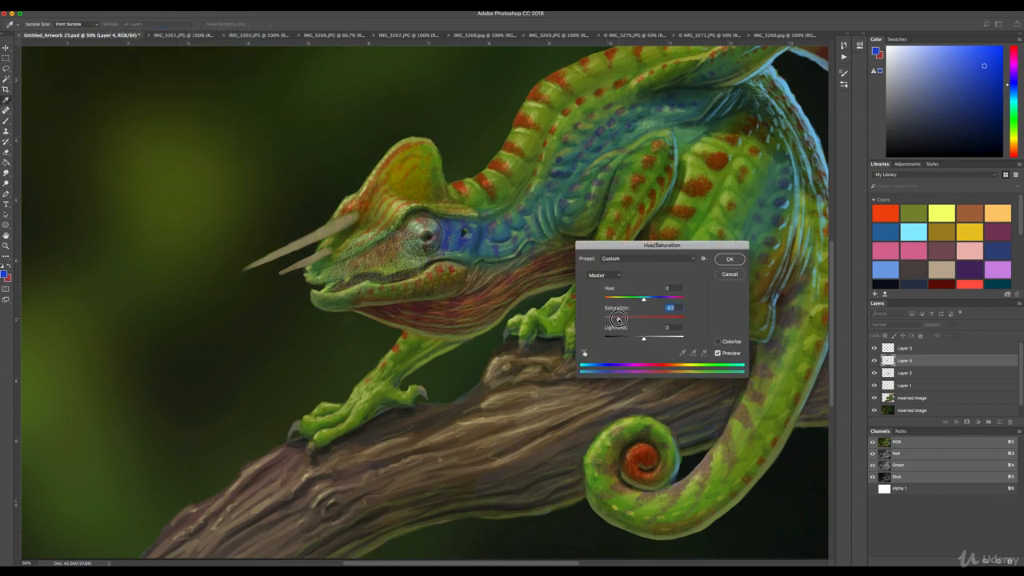
left_click(730, 259)
key("v")
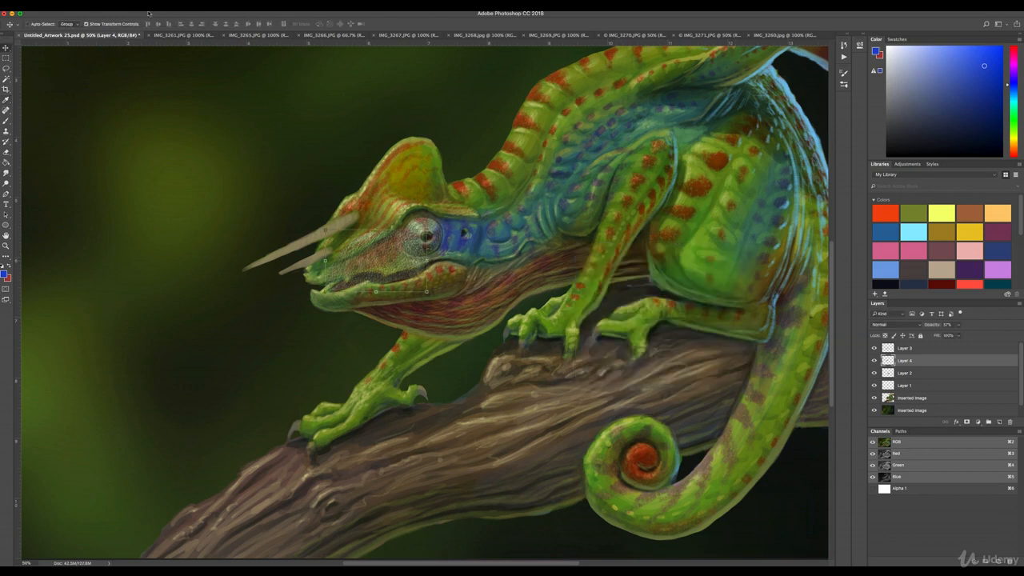
Step: Warp the snout scale patch, raising its upper edge toward the brow and pulling its lower edge along the upper lip to the snout tip
left_click(152, 10)
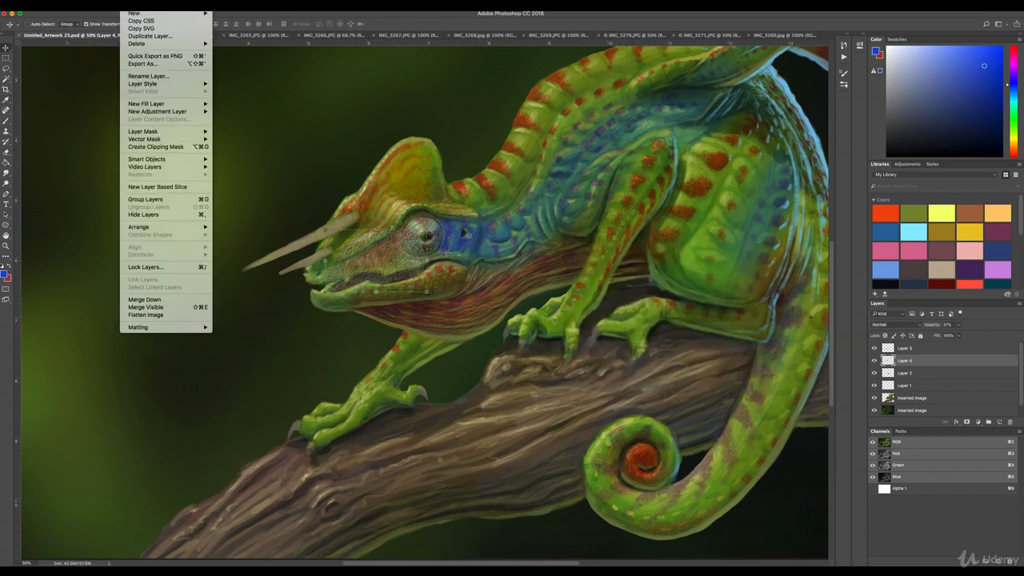
mouse_move(113, 6)
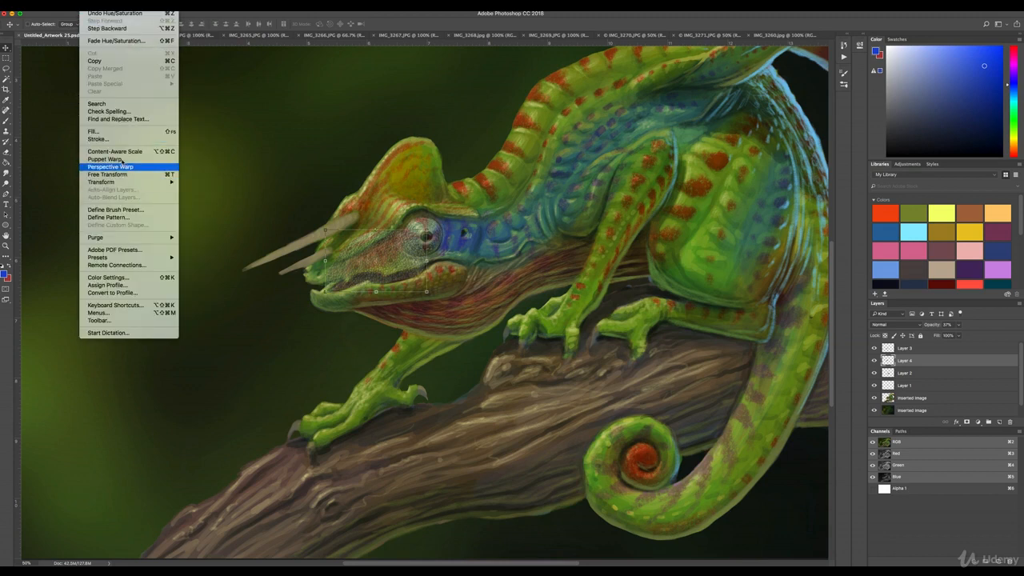
mouse_move(126, 185)
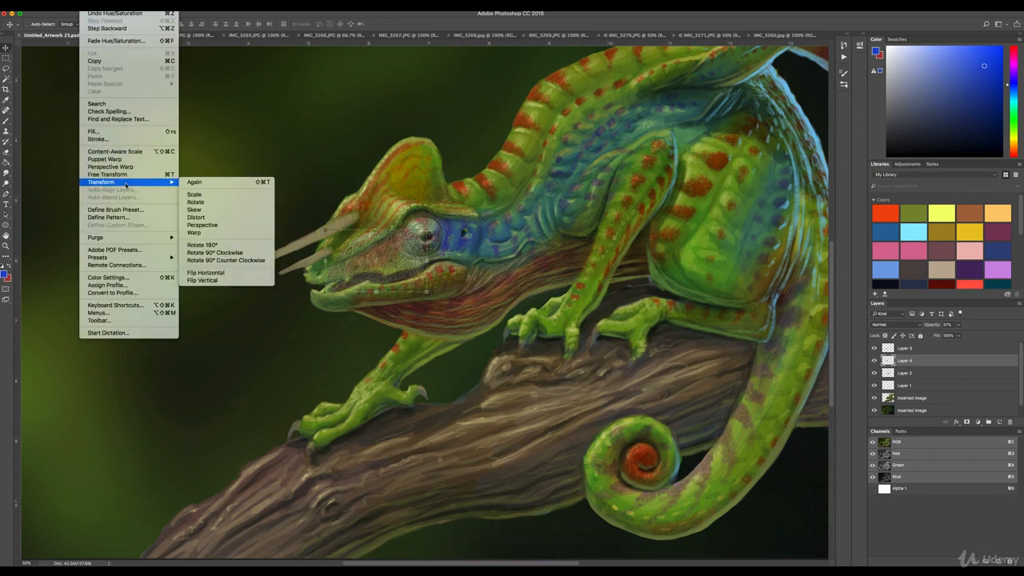
left_click(214, 233)
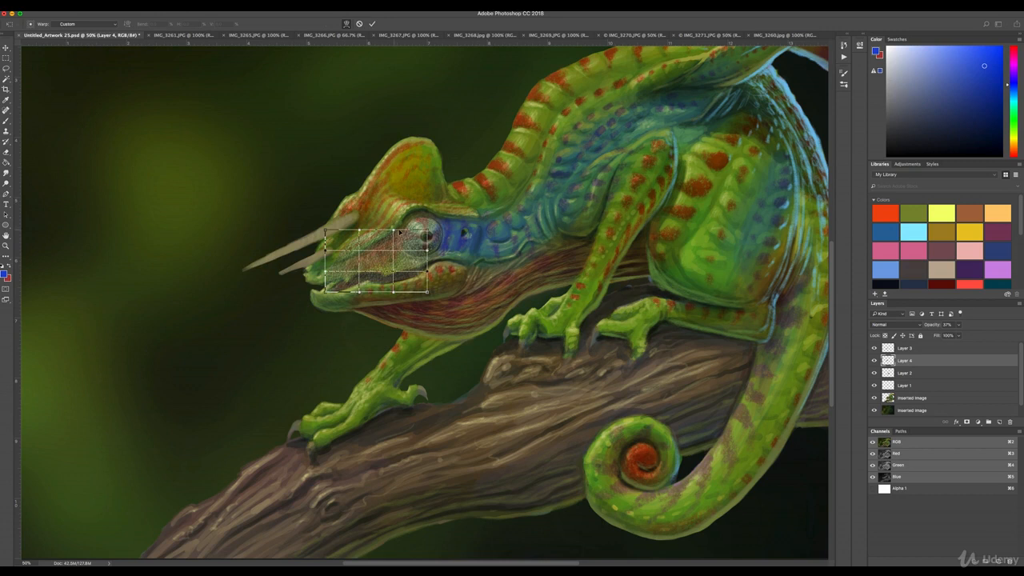
left_click_drag(427, 231, 401, 218)
left_click_drag(360, 231, 350, 222)
left_click_drag(325, 292, 282, 272)
left_click_drag(359, 292, 355, 277)
left_click_drag(392, 292, 380, 278)
left_click_drag(428, 292, 428, 283)
left_click_drag(325, 230, 328, 260)
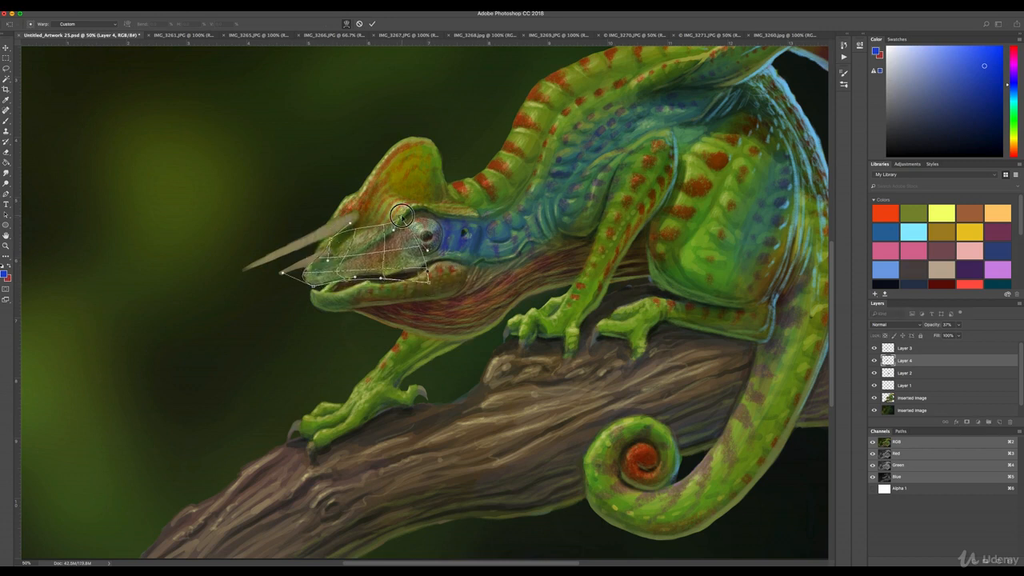
Step: Refine the warp's corners and edges around the eye, mouth corner and snout tip, and apply the warp
left_click_drag(401, 218, 411, 210)
left_click_drag(428, 250, 394, 253)
left_click_drag(428, 283, 443, 265)
mouse_move(427, 271)
left_mouse_down()
mouse_move(425, 257)
mouse_move(434, 288)
left_mouse_up()
left_click_drag(380, 278, 389, 293)
left_click_drag(283, 272, 300, 281)
left_click_drag(328, 260, 320, 237)
key("Return")
Step: Erase the scale texture spilling beyond the snout and over the eye and mouth, and lower the layer's opacity to 33%
key("b")
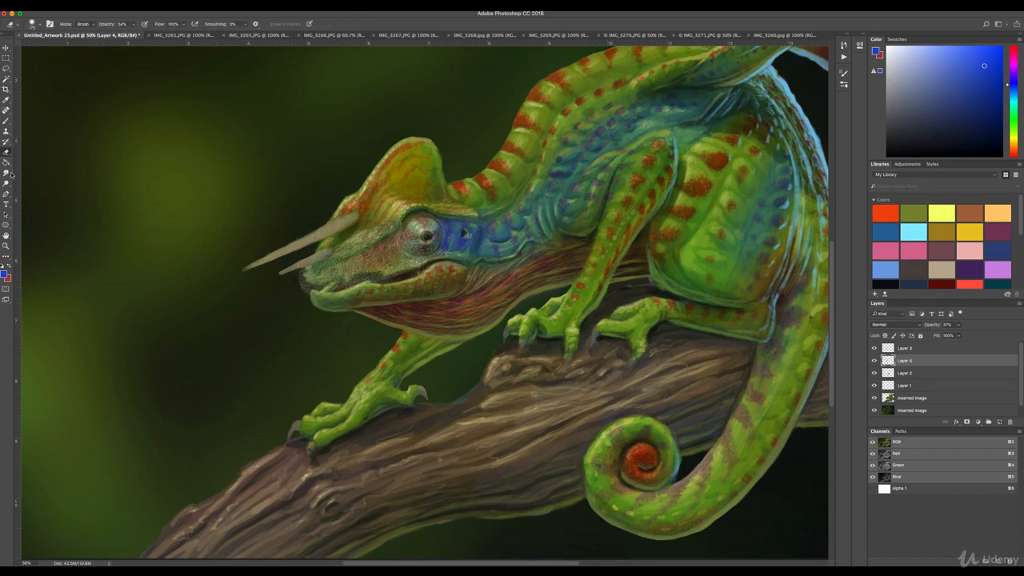
mouse_move(403, 223)
left_mouse_down()
mouse_move(363, 231)
mouse_move(391, 219)
mouse_move(344, 239)
mouse_move(392, 218)
mouse_move(406, 222)
mouse_move(411, 242)
mouse_move(391, 286)
mouse_move(439, 273)
mouse_move(306, 294)
mouse_move(289, 276)
mouse_move(310, 253)
mouse_move(357, 234)
mouse_move(345, 190)
left_mouse_up()
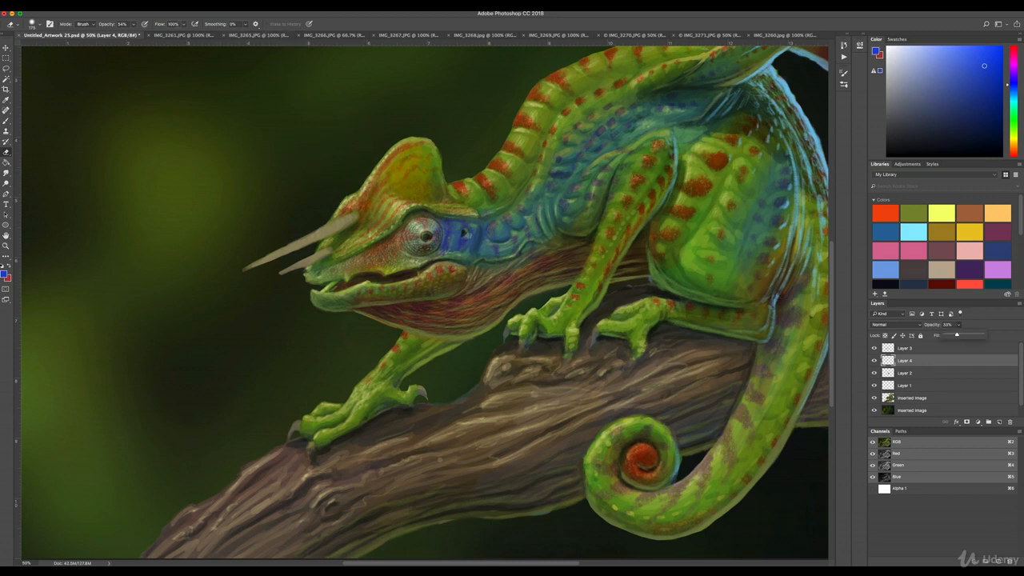
Step: Copy the dark bumpy neck scales from IMG_3267.JPG, paste them over the area behind the eye and set the layer's opacity to 35%
left_click(166, 37)
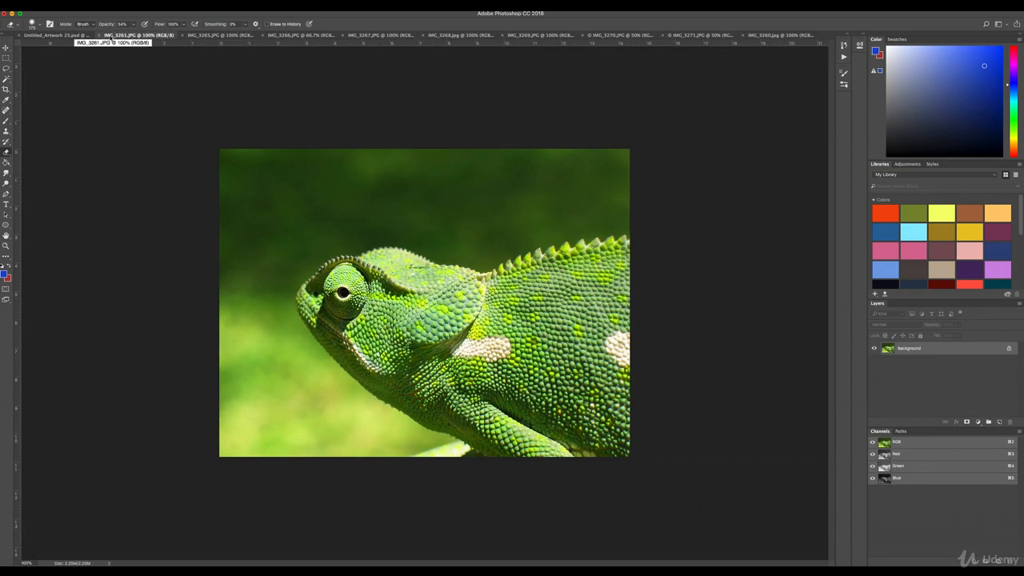
left_click(72, 37)
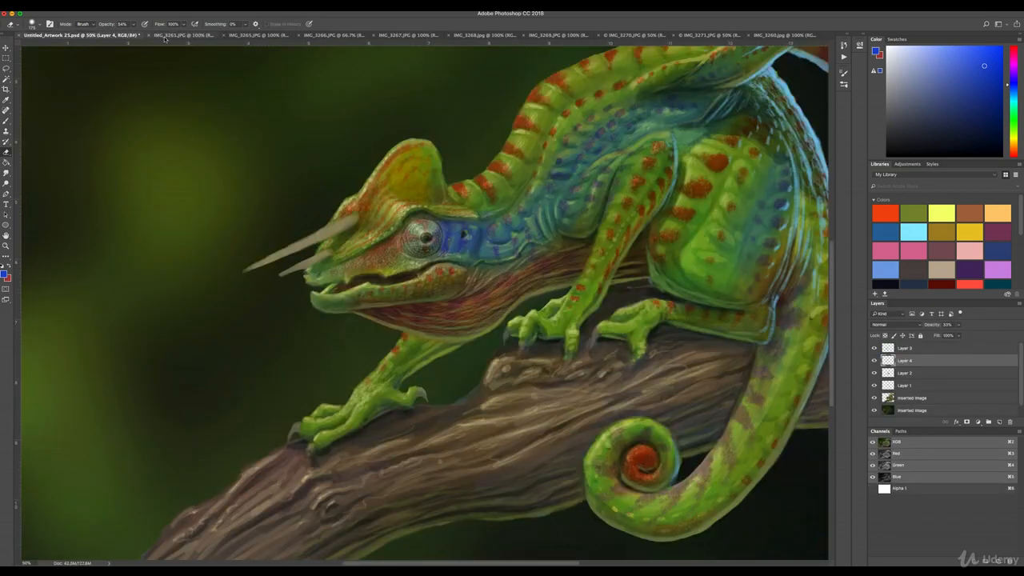
left_click(244, 37)
left_click(316, 37)
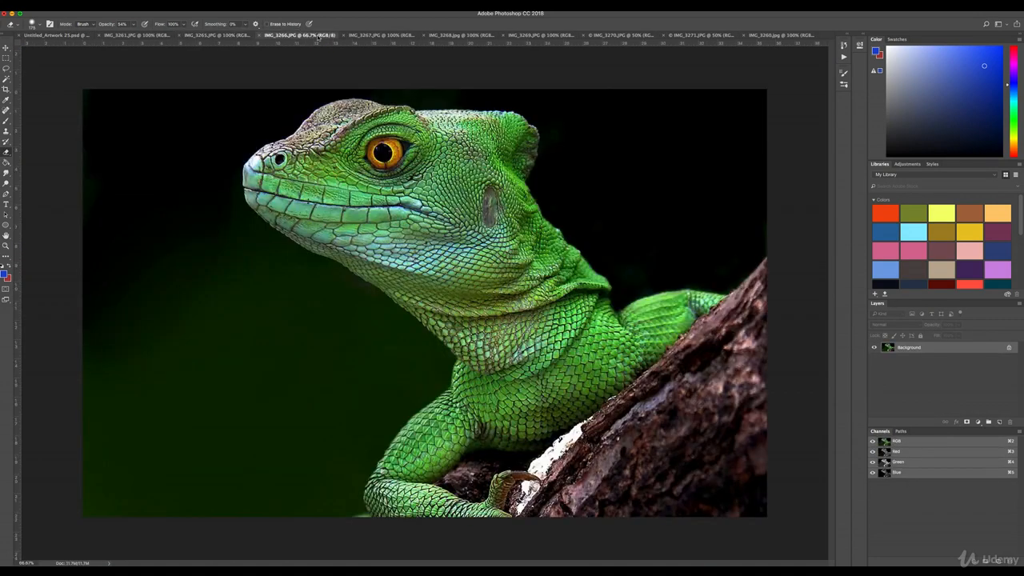
left_click(385, 37)
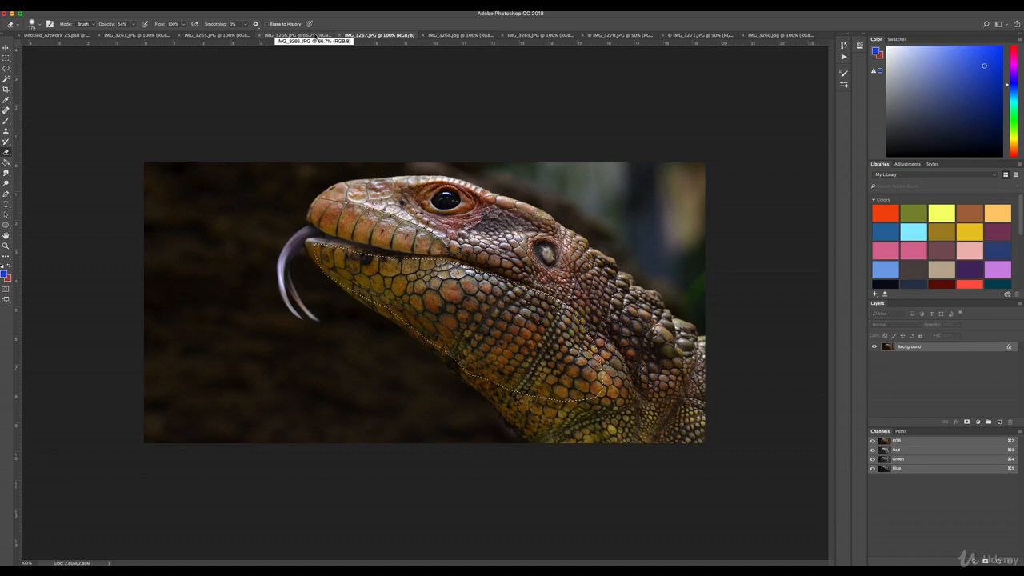
left_click(316, 36)
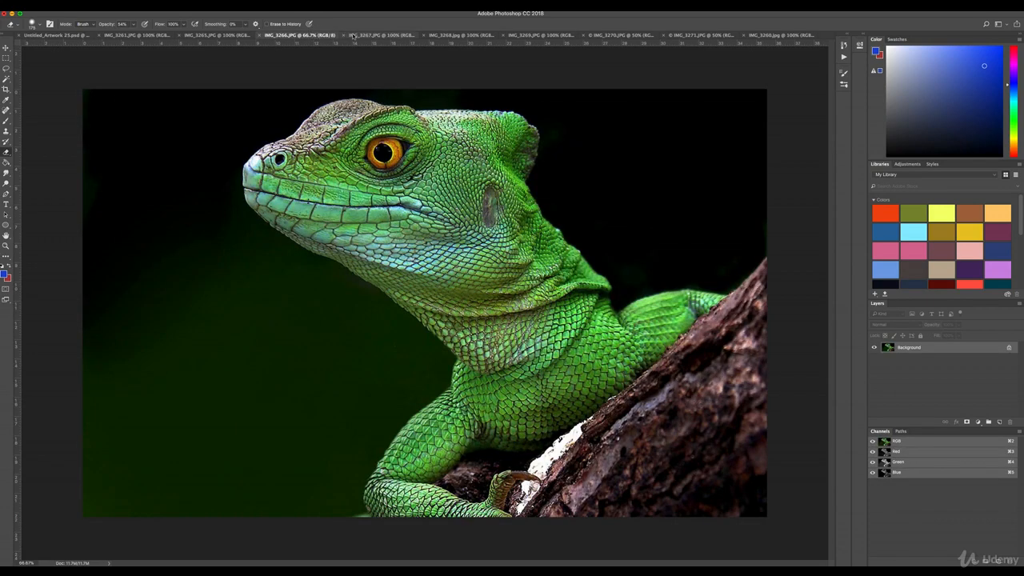
left_click(369, 37)
key("l")
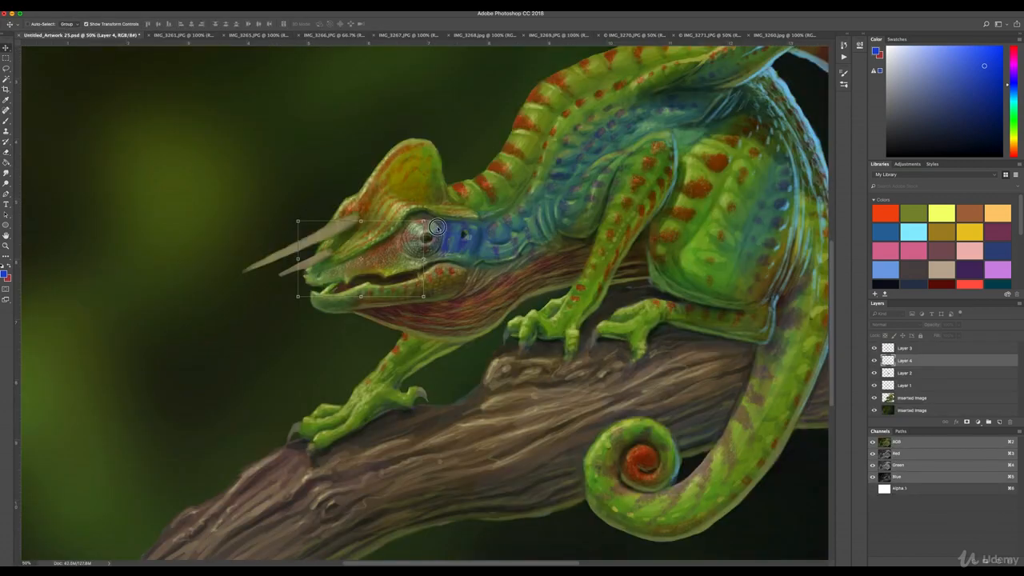
key("ctrl+v")
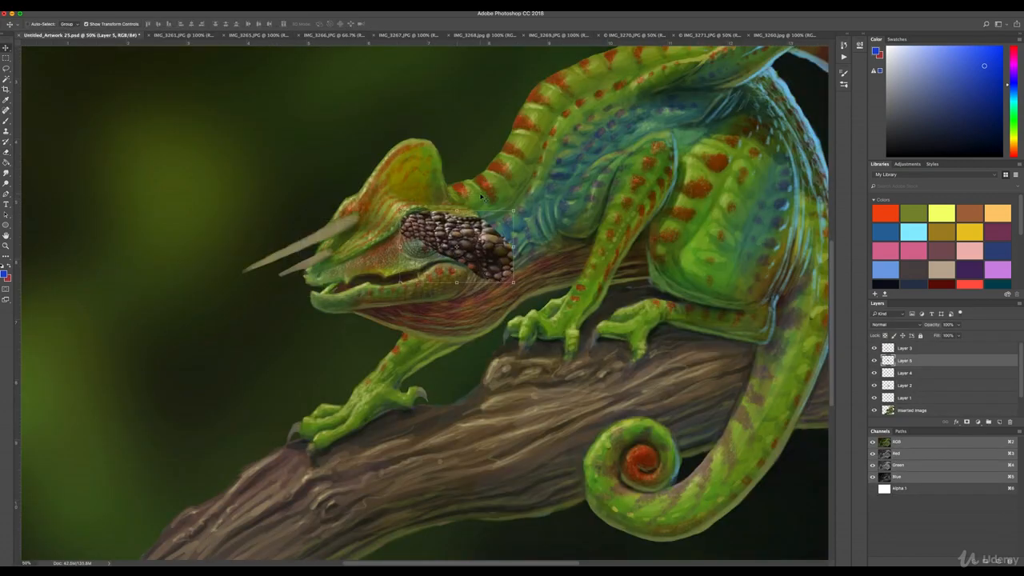
key("3")
key("5")
Step: Apply an Exposure adjustment of about +0.73 with gamma correction 0.81 to the scale patch behind the eye
left_click(107, 5)
mouse_move(122, 26)
left_click(197, 48)
left_click_drag(483, 339, 486, 339)
left_click_drag(500, 257, 489, 277)
left_click_drag(470, 318, 474, 318)
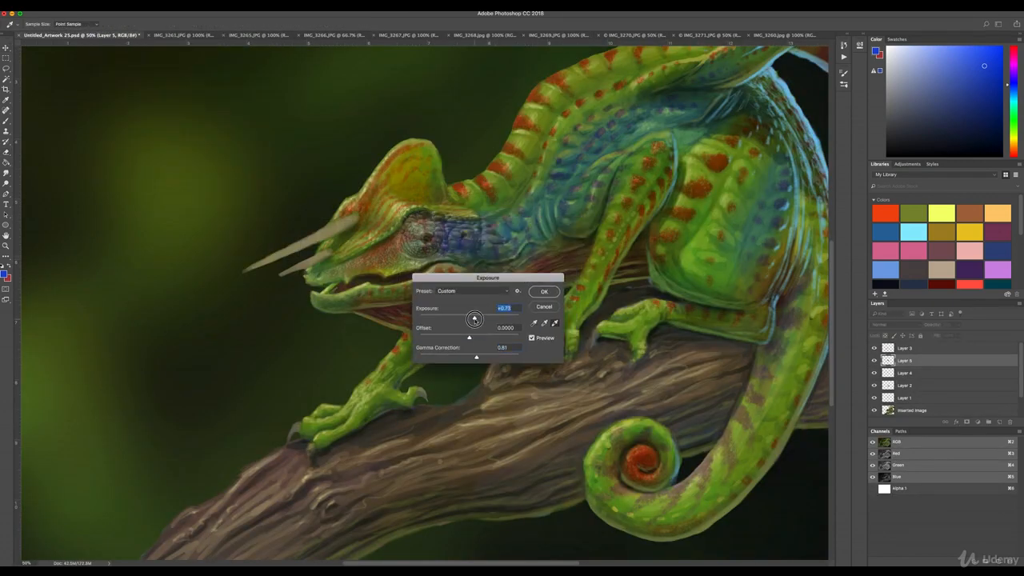
left_click(544, 293)
Step: Apply a Hue/Saturation adjustment to the scale patch behind the eye
left_click(107, 5)
left_click(200, 68)
left_click_drag(643, 298, 666, 297)
left_click(729, 260)
Step: Start warping the scale patch behind the eye, moving its upper corners inward between the eye and the neck
left_click(86, 5)
left_click(200, 232)
left_click_drag(400, 211, 391, 214)
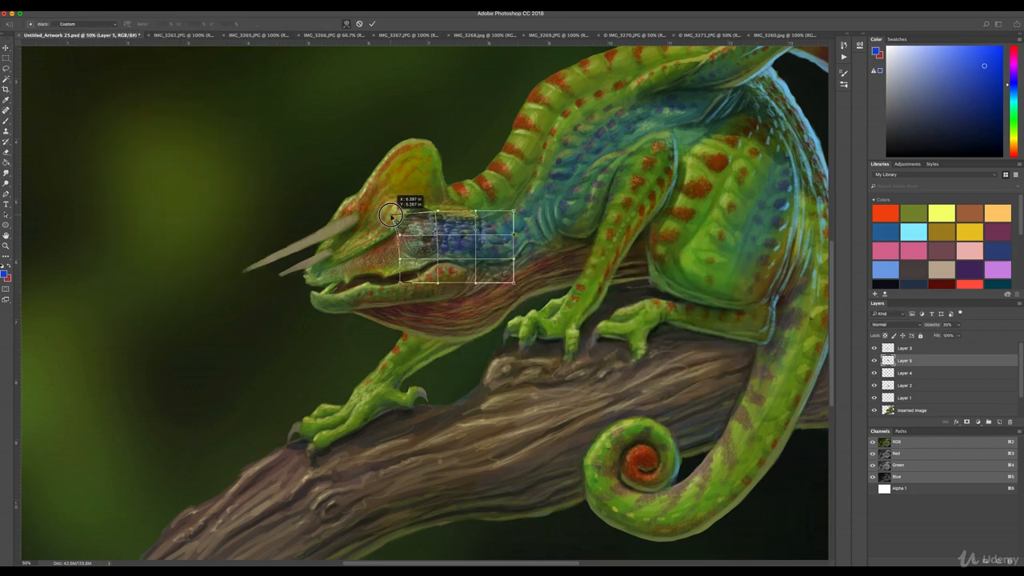
left_click_drag(514, 211, 525, 201)
left_click_drag(437, 282, 477, 265)
left_click_drag(526, 201, 505, 224)
left_click_drag(392, 215, 422, 215)
Step: Pull in the warp's lower and side edges to fit the blue cheek behind the eye, and apply the warp
left_click_drag(400, 258, 425, 235)
left_click_drag(476, 210, 476, 213)
left_click_drag(514, 282, 494, 284)
left_click_drag(476, 265, 413, 262)
left_click_drag(425, 235, 419, 240)
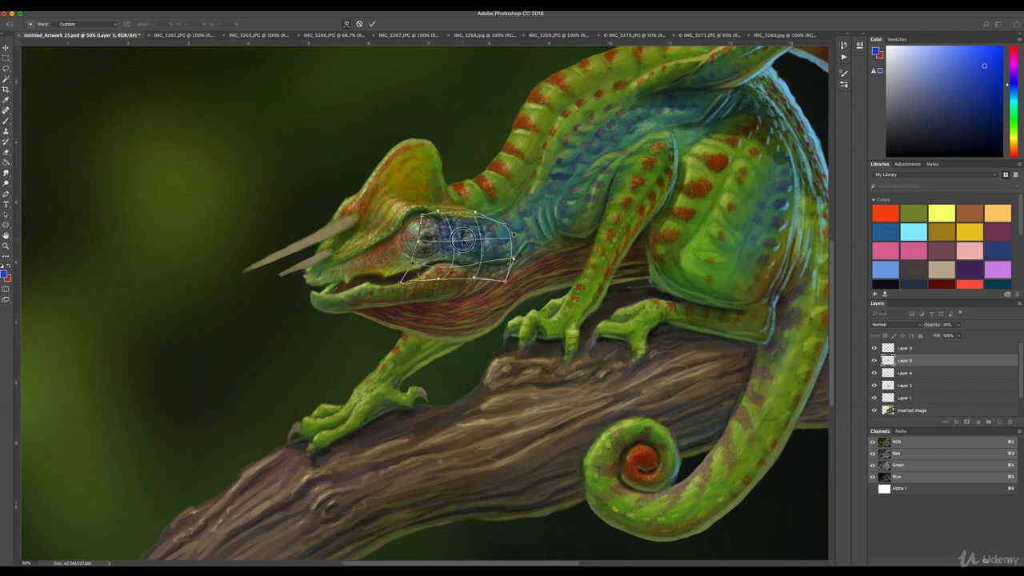
left_click_drag(514, 235, 496, 233)
left_click_drag(505, 224, 492, 227)
key("Return")
scroll(490, 226, "down", 1)
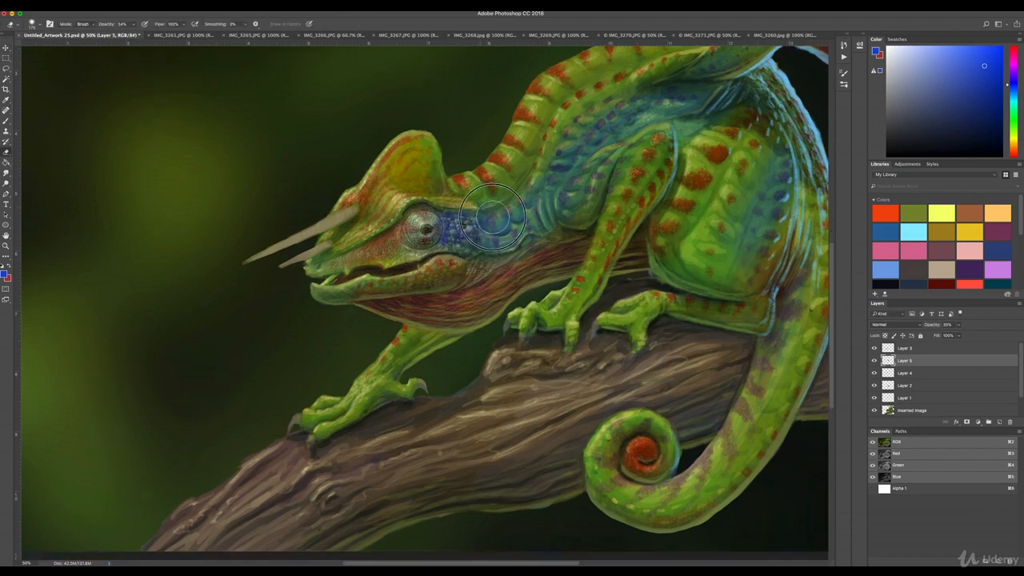
scroll(559, 216, "left", 3)
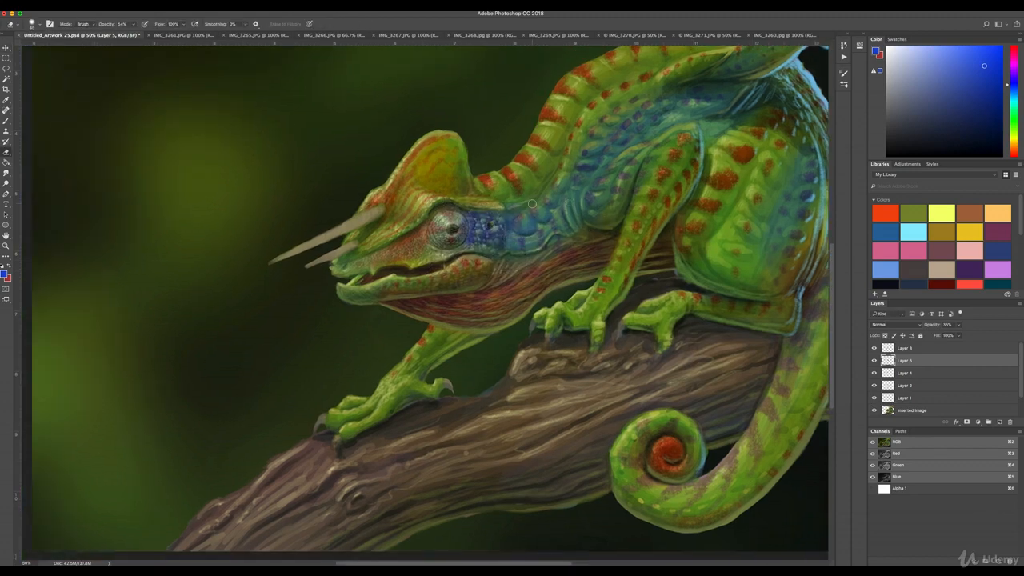
Step: Browse the reference photos and copy a patch of teal bumpy skin from IMG_3269.JPG for the head
left_click(238, 35)
left_click(166, 35)
left_click(387, 35)
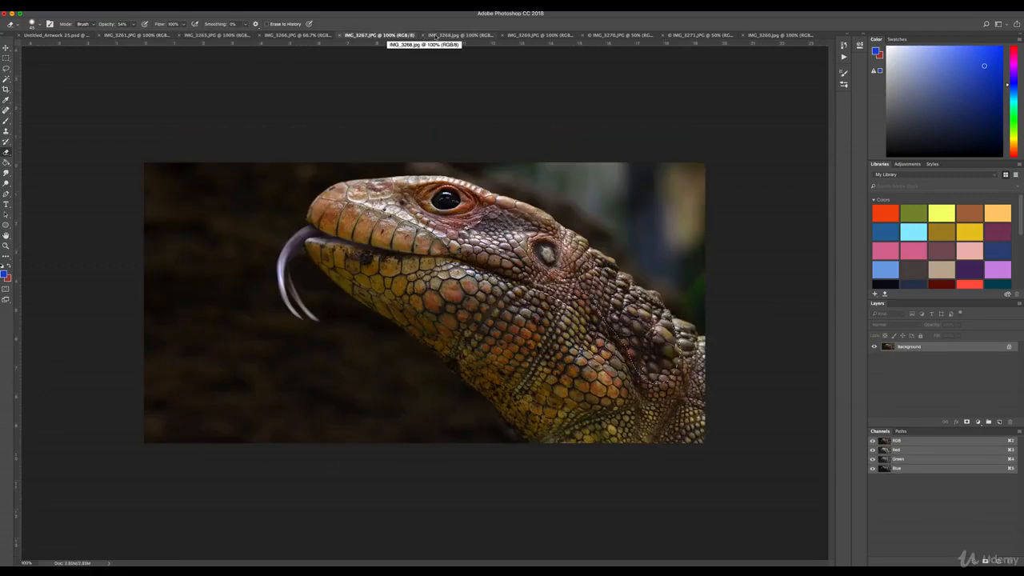
left_click(546, 35)
key("l")
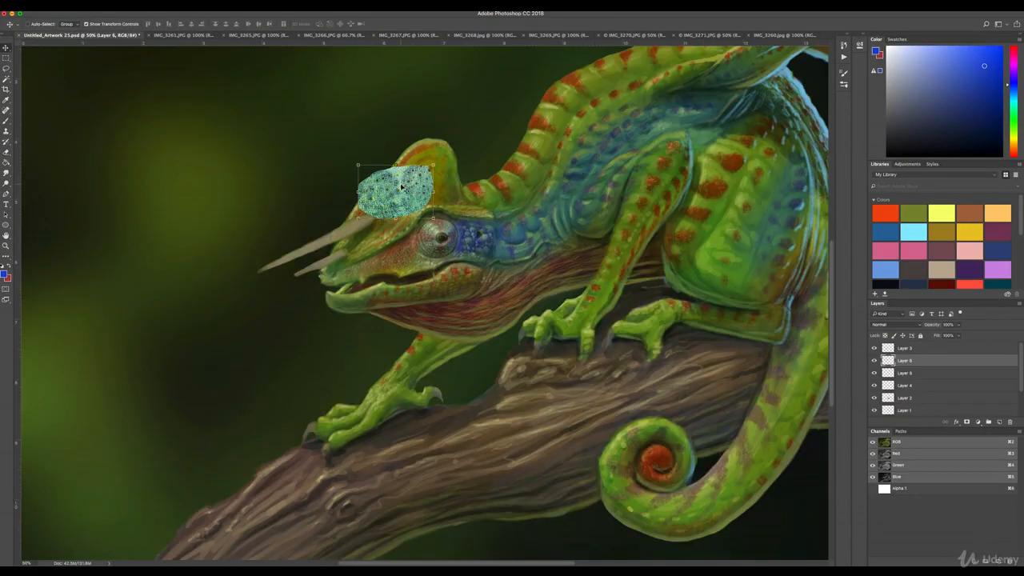
Step: Place the teal skin patch over the crest and snout, lower its opacity to 35%, and enlarge and rotate it to cover them
mouse_move(400, 168)
left_mouse_down()
mouse_move(451, 119)
mouse_move(460, 206)
mouse_move(407, 219)
left_mouse_up()
left_click_drag(957, 324, 935, 335)
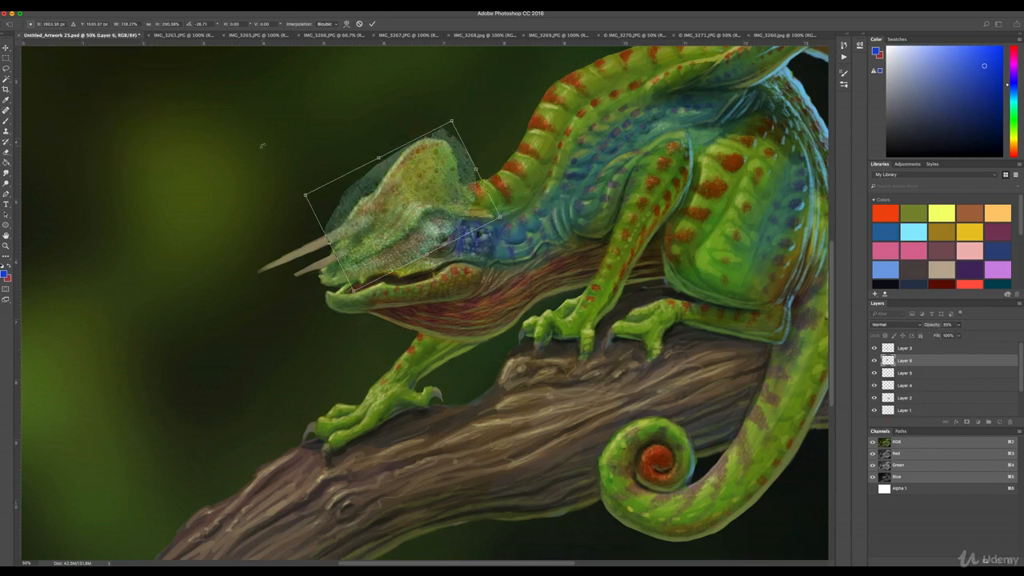
key("Return")
Step: Apply a Hue/Saturation adjustment to the skin patch covering the crest
left_click(104, 12)
mouse_move(120, 25)
left_click(204, 68)
left_click(726, 260)
Step: Apply two successive Exposure adjustments to the crest skin patch
left_click(104, 12)
left_click(196, 48)
left_click(544, 291)
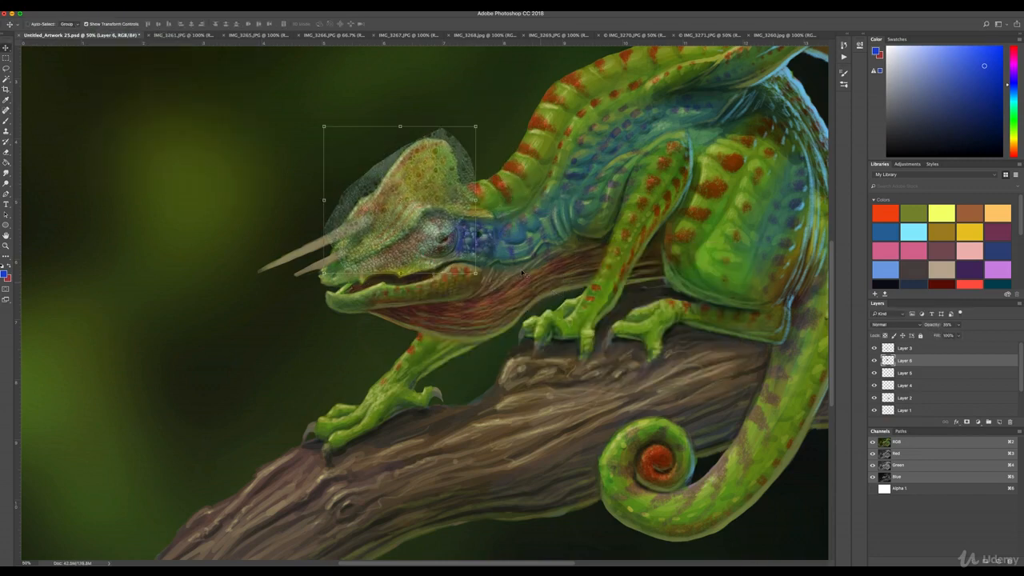
left_click(104, 12)
left_click(196, 49)
left_click(544, 291)
Step: Warp the crest skin patch, pulling its upper corners in around the crest and its lower rear corner toward the neck
left_click(84, 12)
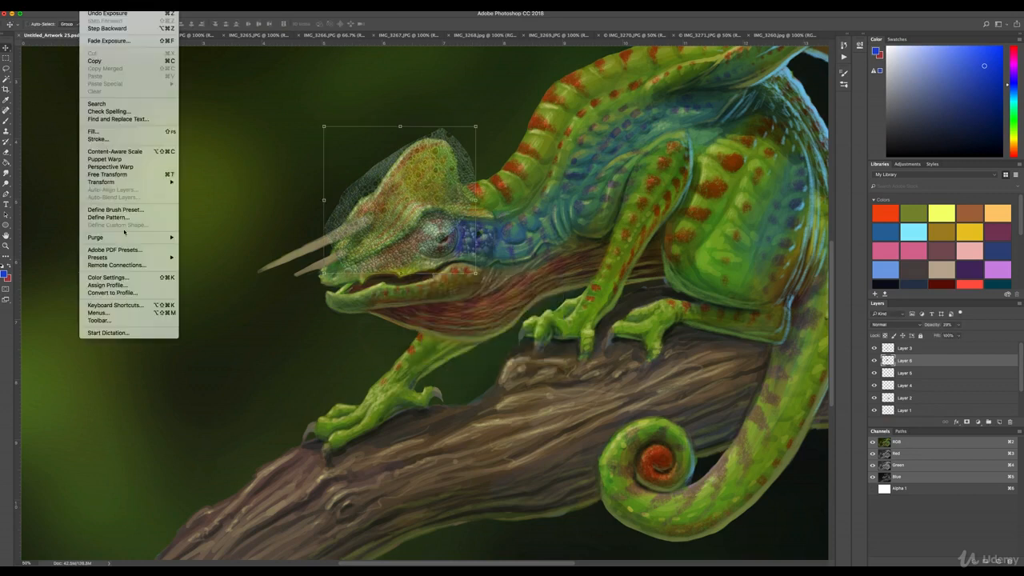
mouse_move(96, 181)
left_click(196, 231)
left_click_drag(324, 127, 379, 130)
left_click_drag(476, 127, 469, 130)
left_click_drag(475, 175, 462, 178)
left_click_drag(483, 216, 490, 210)
left_click_drag(477, 273, 516, 211)
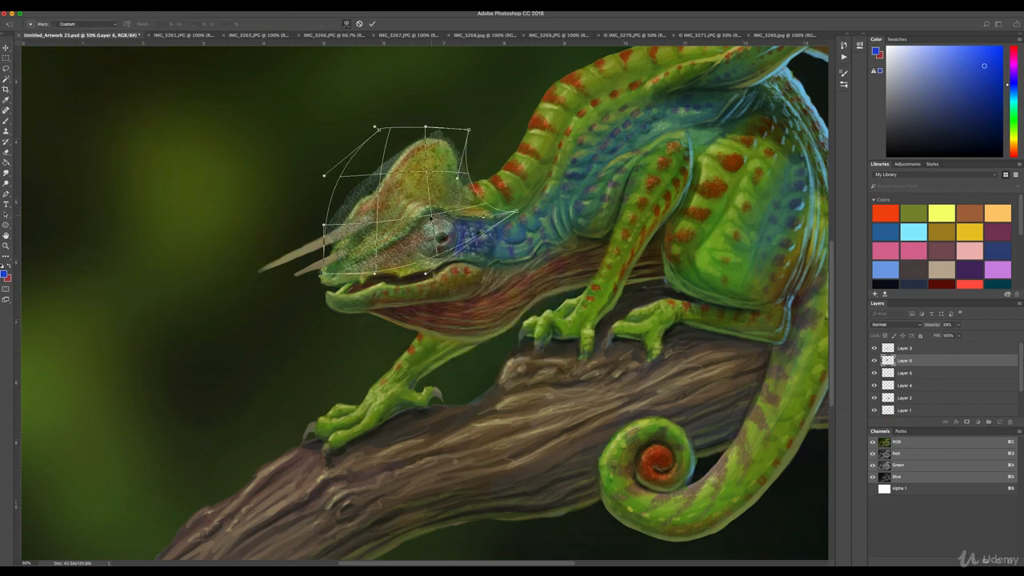
Step: Pull the crest warp's lower edge and front corner up toward the brow, away from the mouth
left_click_drag(426, 274, 503, 245)
left_click_drag(324, 273, 372, 282)
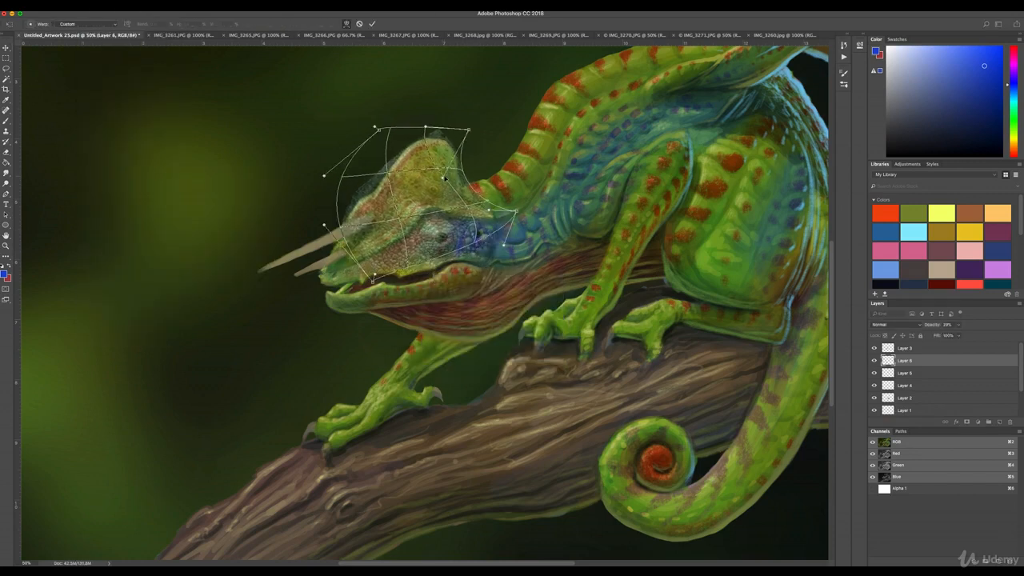
left_click_drag(467, 216, 471, 216)
left_click_drag(379, 129, 389, 131)
left_click_drag(373, 282, 379, 238)
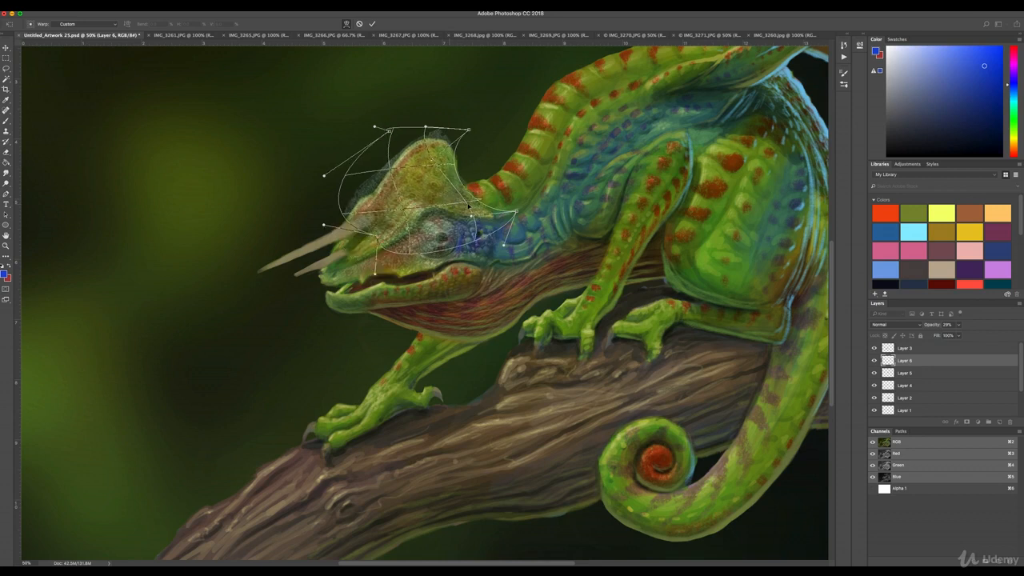
Step: Stretch the crest warp's rear corner back along the neck, lift its lower middle above the eye and apply the warp
left_click_drag(516, 211, 576, 208)
left_click_drag(503, 245, 570, 236)
left_click_drag(472, 216, 459, 221)
left_click_drag(432, 162, 450, 162)
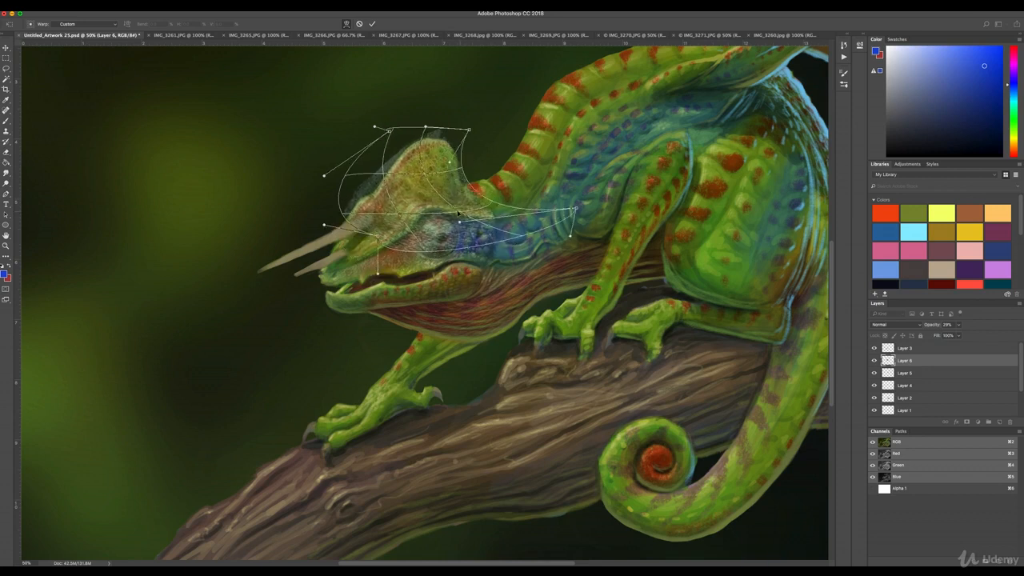
left_click_drag(414, 218, 405, 211)
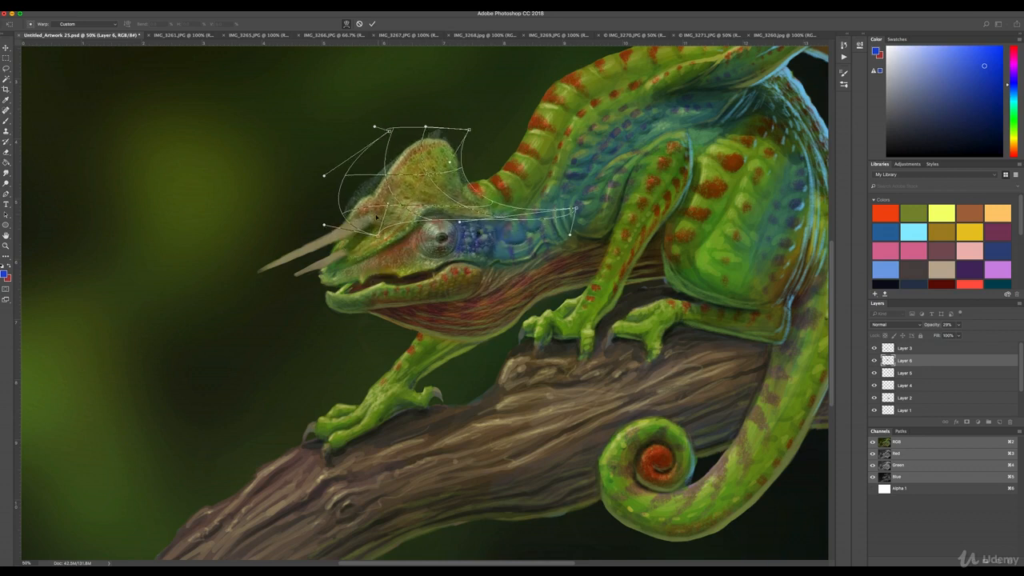
key("Return")
Step: Erase the skin texture spilling outside the crest outline and over the area behind the eye
left_click(6, 152)
mouse_move(448, 138)
left_mouse_down()
mouse_move(420, 130)
mouse_move(353, 227)
left_mouse_up()
mouse_move(498, 228)
left_mouse_down()
mouse_move(473, 162)
mouse_move(462, 188)
left_mouse_up()
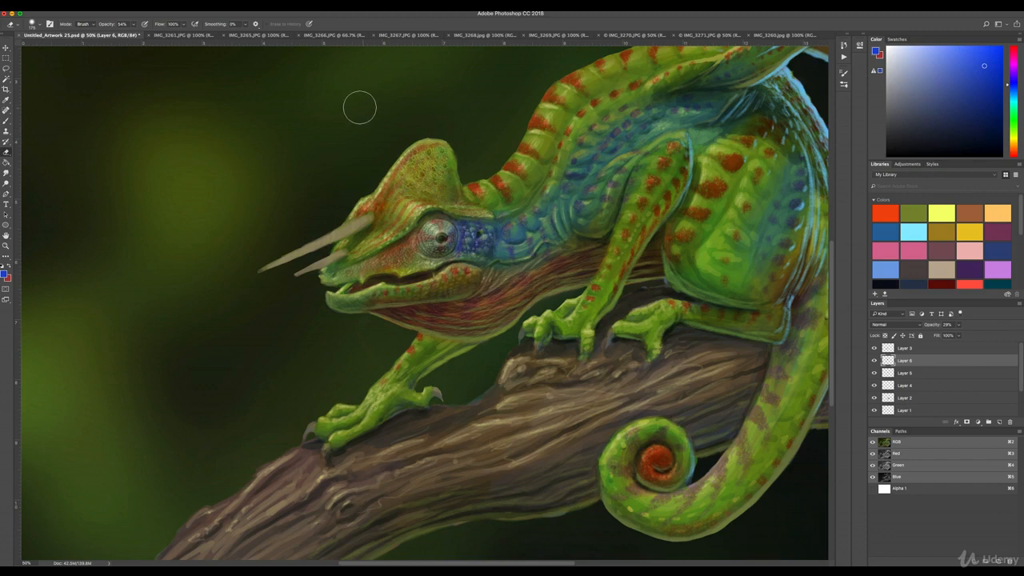
Step: Copy a patch of fine green scales from a reference photo and place it on the snout in front of the eye
left_click(188, 35)
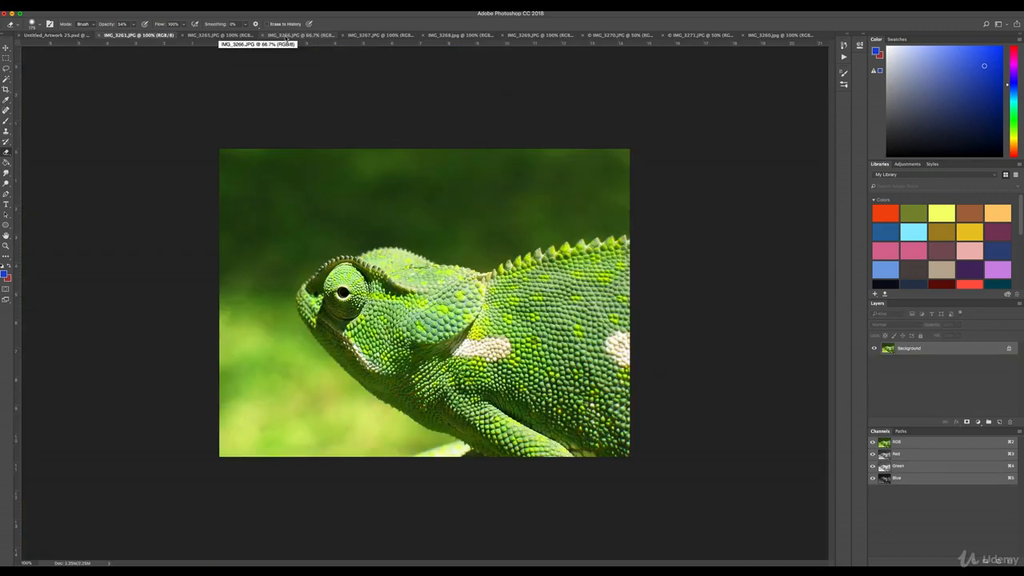
key("l")
left_click_drag(595, 261, 592, 320)
key("v")
mouse_move(602, 314)
left_mouse_down()
mouse_move(407, 227)
mouse_move(357, 239)
mouse_move(454, 221)
mouse_move(371, 188)
mouse_move(409, 182)
left_mouse_up()
Step: Lower the green scale patch's opacity to 34% and apply a transform that enlarges and rotates it along the snout
left_click(959, 325)
left_click_drag(959, 335, 934, 334)
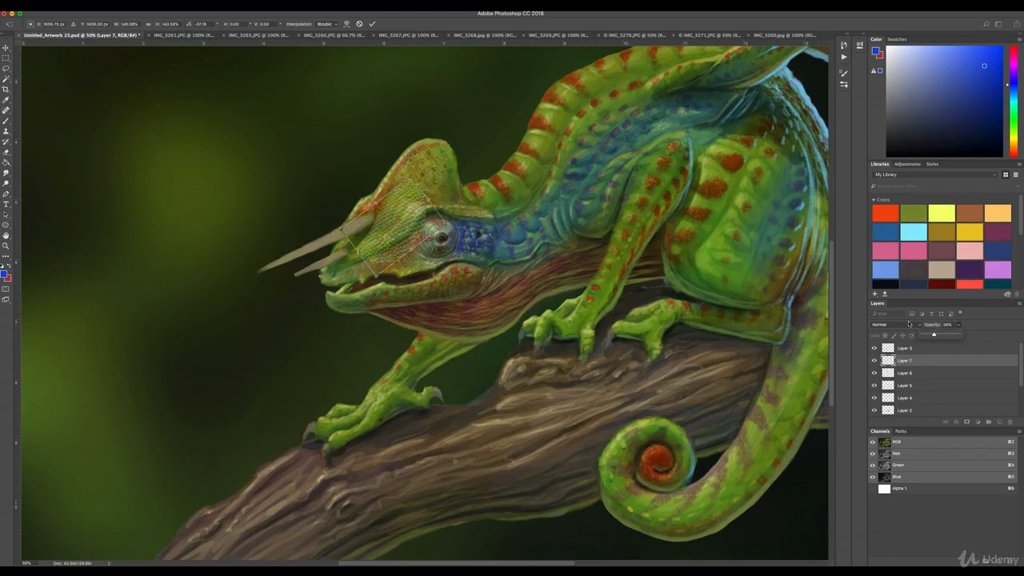
left_click(101, 6)
left_click(251, 112)
key("Return")
left_click(100, 6)
mouse_move(135, 27)
left_click(210, 71)
key("Escape")
Step: Apply an Exposure adjustment of about +0.24 with reduced gamma correction to the green snout scales
left_click(101, 6)
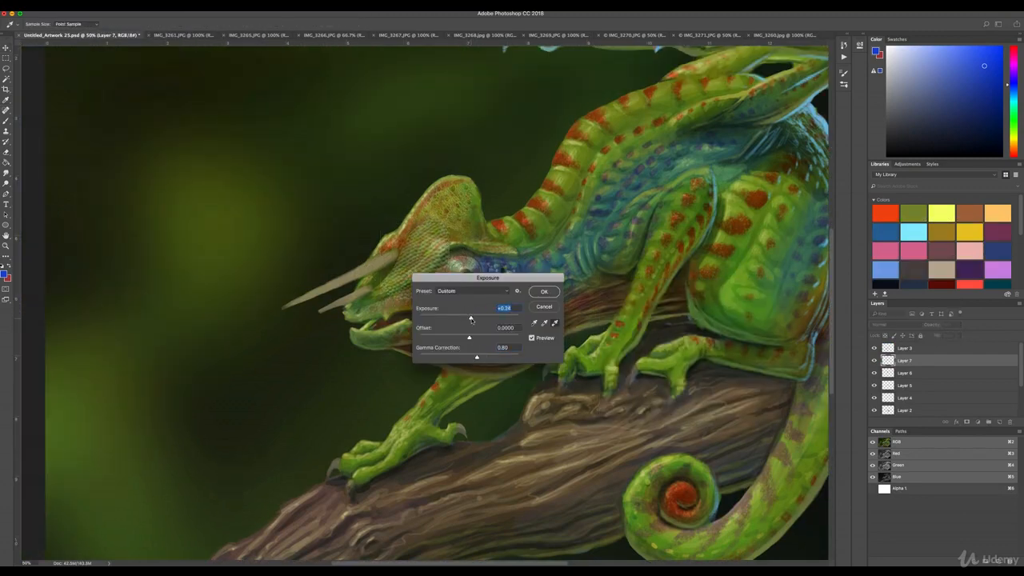
left_click_drag(476, 358, 480, 357)
key("Return")
Step: Warp the green scale patch, stretching its lower front corner to the snout tip and pulling its rear edge in before the eye
left_click(84, 7)
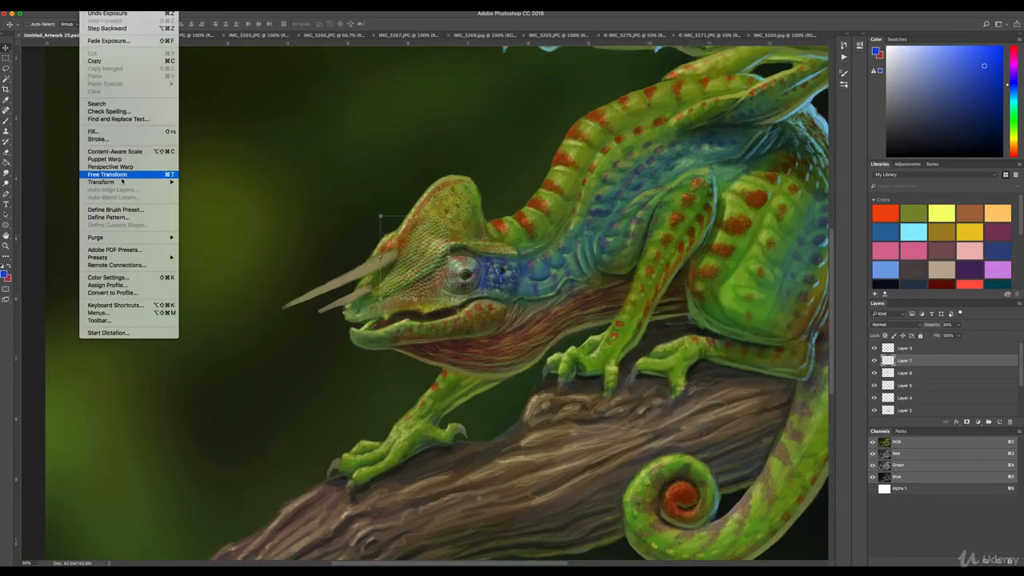
mouse_move(125, 182)
left_click(200, 232)
left_click_drag(449, 216, 448, 230)
left_click_drag(380, 300, 340, 309)
left_click_drag(342, 282, 380, 272)
left_click_drag(340, 310, 322, 318)
left_click_drag(450, 300, 447, 272)
left_click_drag(364, 320, 376, 300)
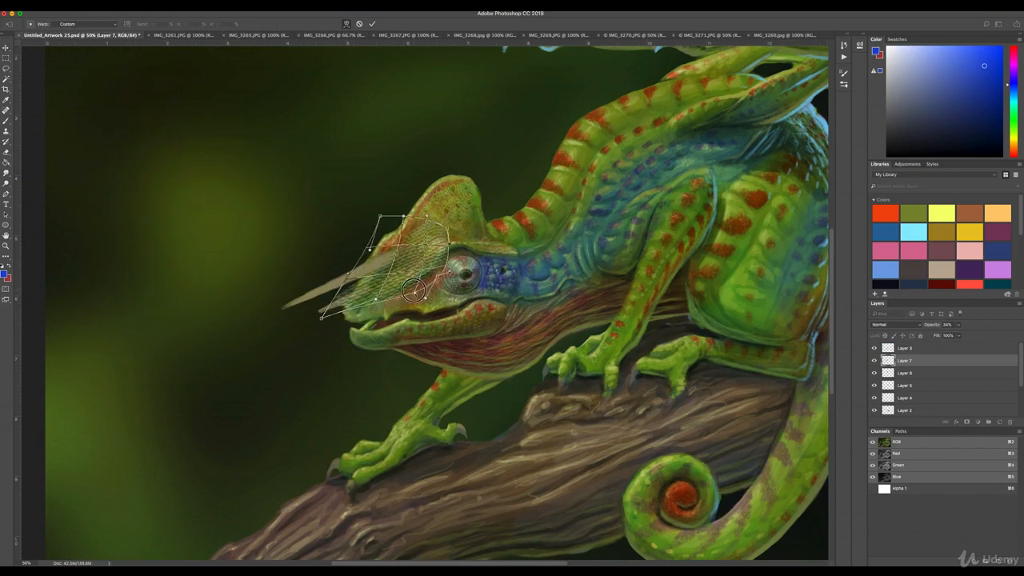
Step: Extend the snout warp's rear corner over the brow, refine its front corners, apply it and fine-tune the layer's opacity
left_click_drag(380, 243, 366, 251)
left_click_drag(450, 243, 436, 242)
left_click_drag(448, 247, 492, 245)
left_click_drag(447, 272, 443, 262)
left_click_drag(380, 216, 389, 205)
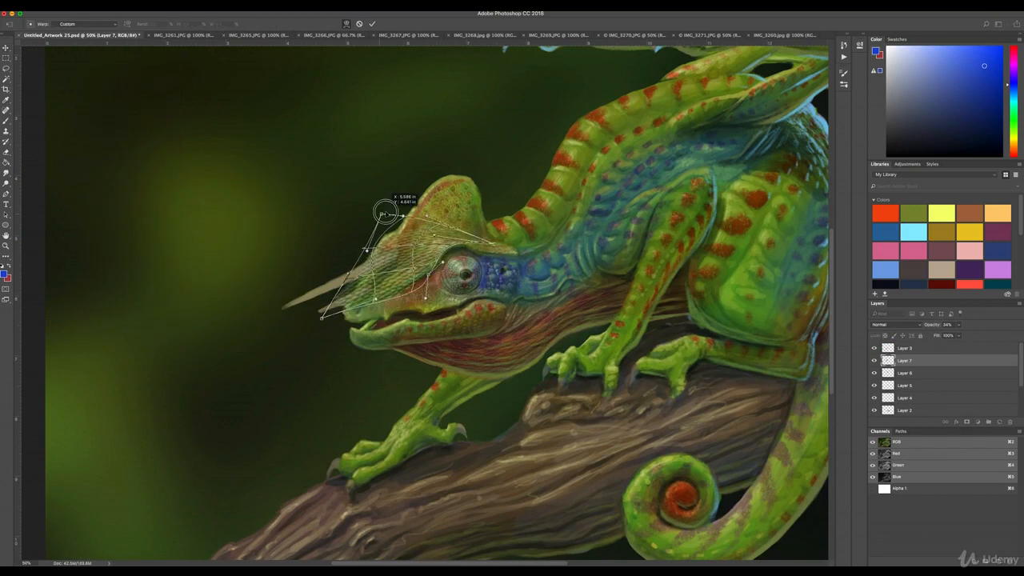
left_click_drag(322, 318, 336, 331)
left_click_drag(487, 242, 491, 245)
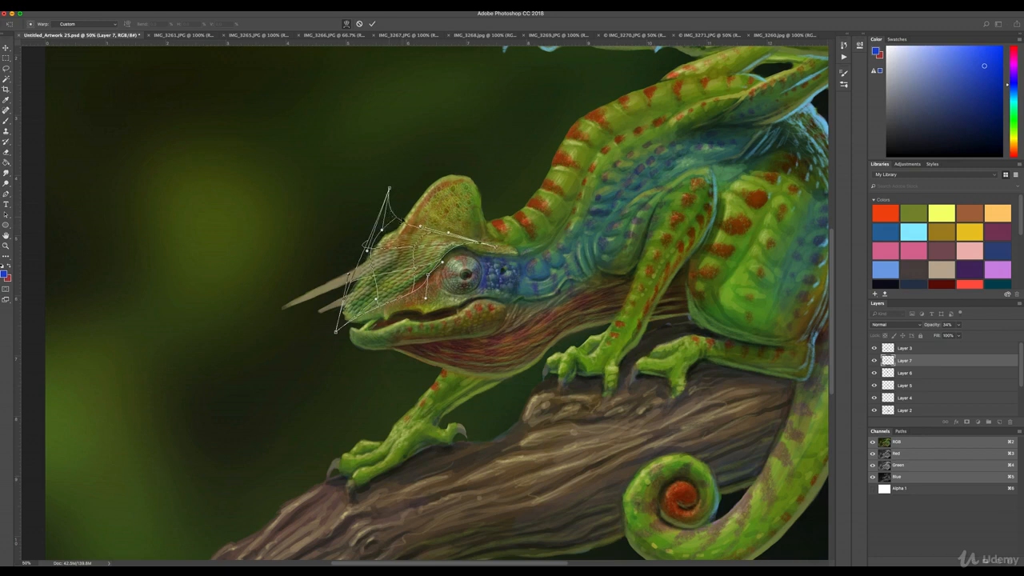
key("Return")
key("b")
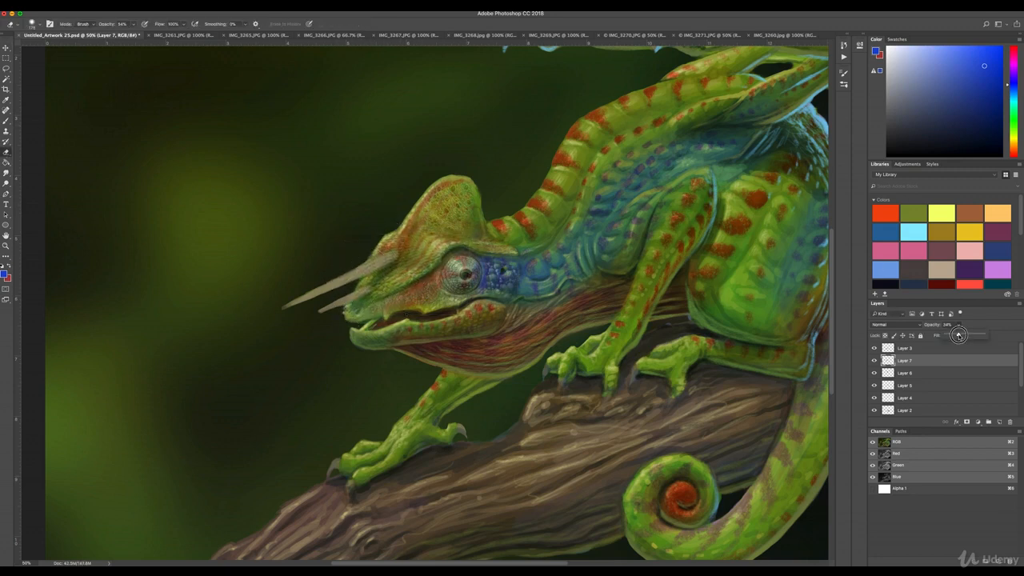
left_click_drag(958, 335, 959, 335)
Step: Copy a strip of dark bumpy scales from a reference photo, then enlarge and rotate it across the neck and shoulder
left_click(175, 37)
key("l")
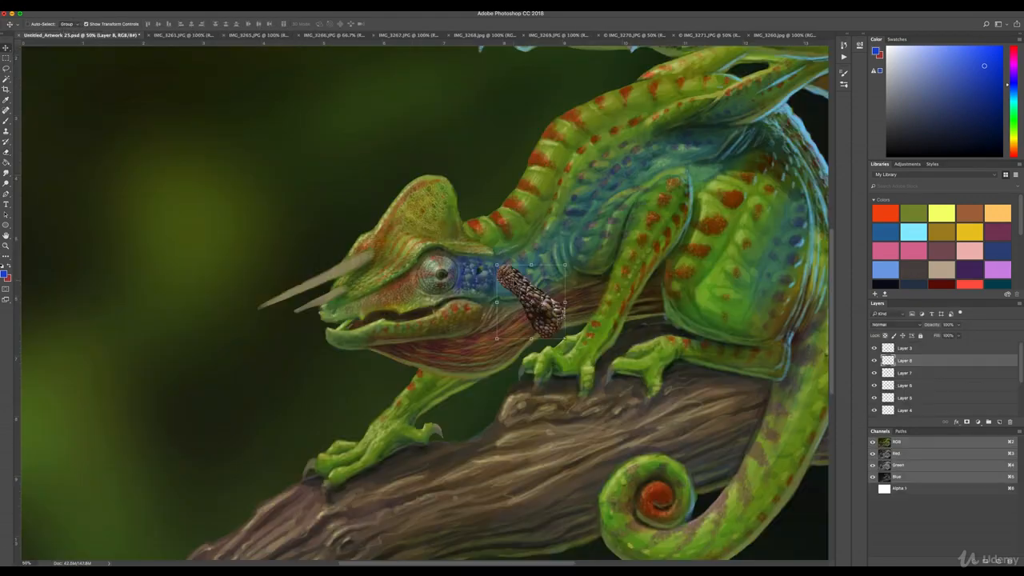
left_click_drag(495, 226, 459, 175)
left_click_drag(520, 260, 560, 252)
left_click_drag(661, 228, 654, 209)
key("Return")
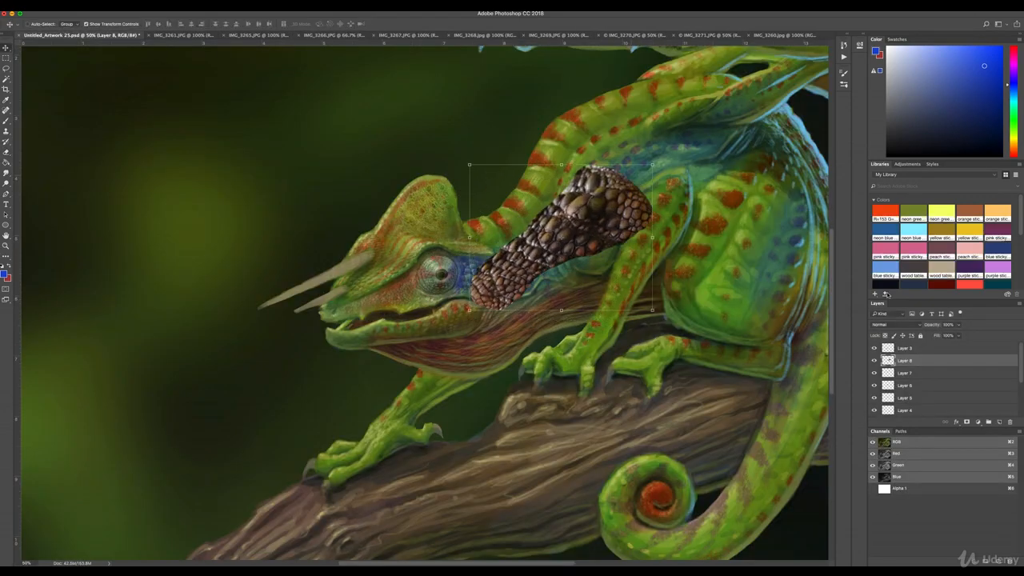
Step: Lower the neck scale patch's opacity to about 35% and apply a Hue/Saturation adjustment to it
left_click(958, 324)
left_click_drag(959, 335, 936, 335)
left_click(104, 7)
mouse_move(120, 25)
left_click(205, 69)
left_click_drag(644, 298, 660, 299)
left_click(730, 259)
Step: Apply an Exposure adjustment to the neck scale patch, raising exposure and lowering gamma correction slightly
left_click(104, 7)
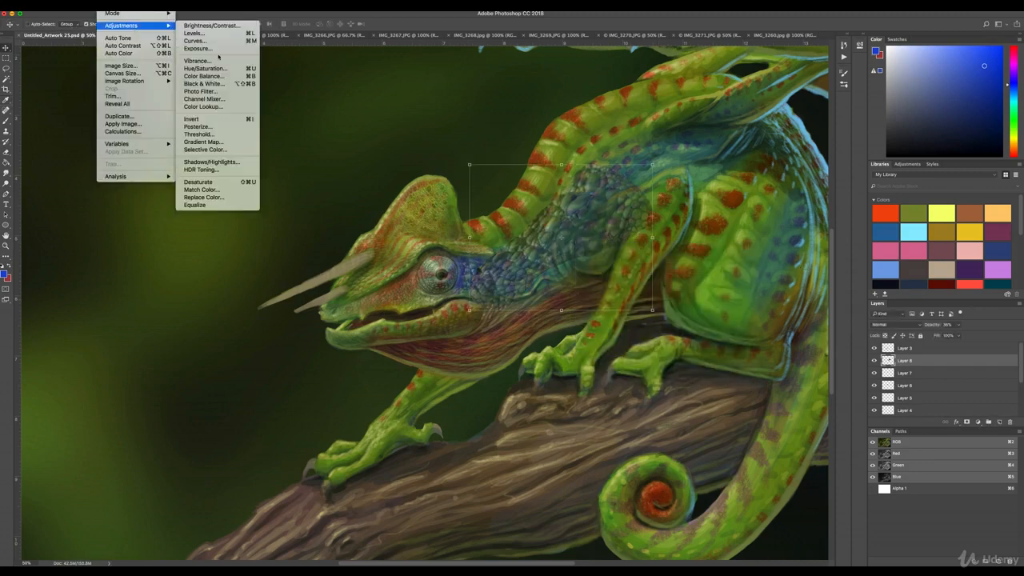
left_click(199, 49)
left_click_drag(465, 365, 472, 366)
left_click_drag(465, 325, 472, 326)
left_click_drag(472, 364, 473, 365)
left_click(541, 299)
Step: Warp the neck scale patch, pulling its lower rear corner and rear edge inward to follow the neck and shoulder
left_click(90, 7)
mouse_move(105, 183)
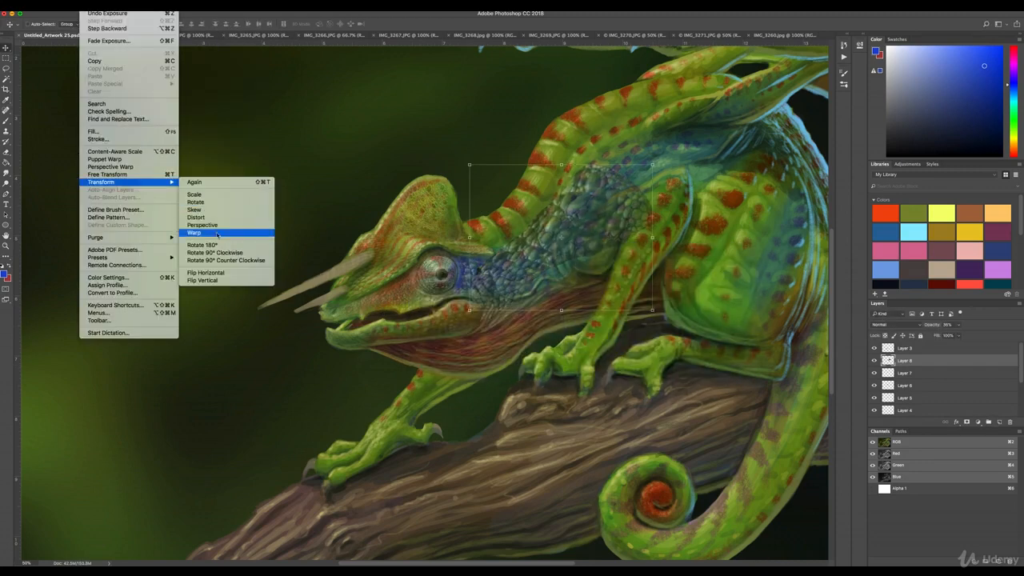
left_click(201, 233)
left_click_drag(530, 268, 542, 280)
left_click_drag(470, 273, 472, 233)
left_click_drag(654, 176, 642, 163)
left_click_drag(654, 321, 595, 241)
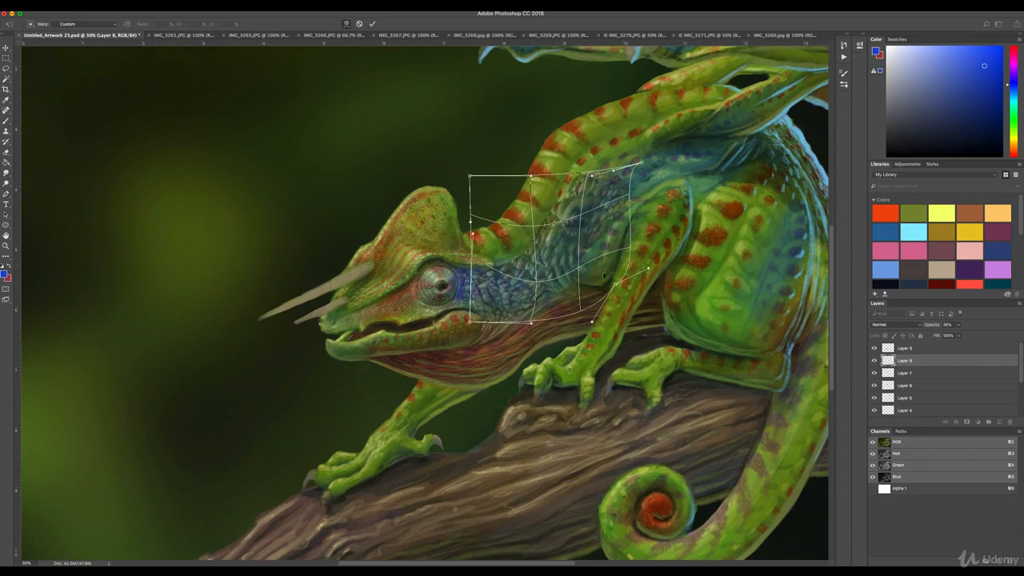
left_click_drag(653, 225, 638, 203)
left_click_drag(596, 242, 579, 256)
left_click_drag(592, 176, 605, 144)
scroll(576, 192, "up", 1)
left_click_drag(533, 280, 534, 270)
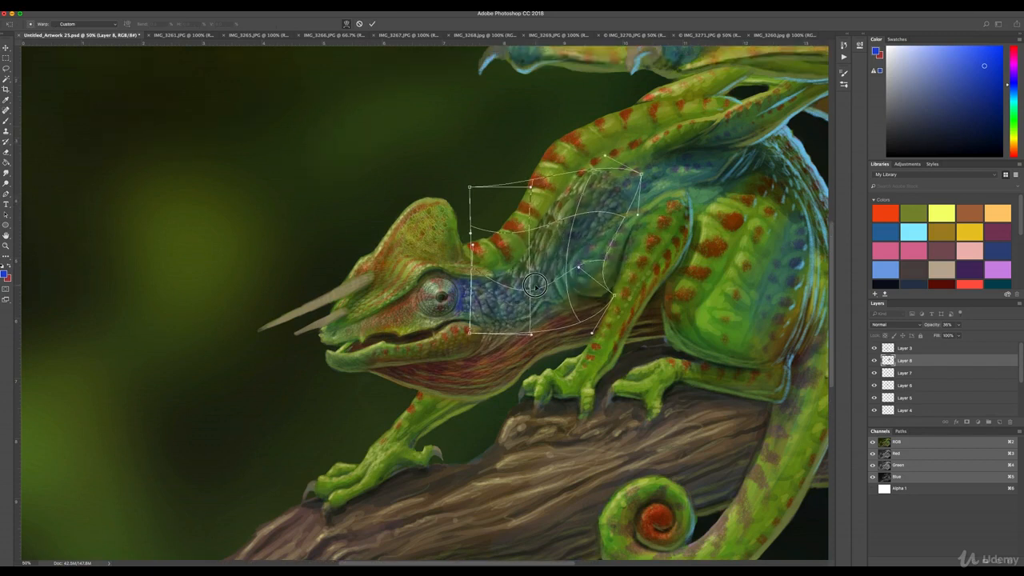
Step: Curve the warp's lower front corner behind the jaw, stretch its upper rear corner over the shoulder, and apply the warp
left_click_drag(470, 333, 478, 315)
left_click_drag(506, 302, 544, 336)
left_click_drag(594, 167, 598, 156)
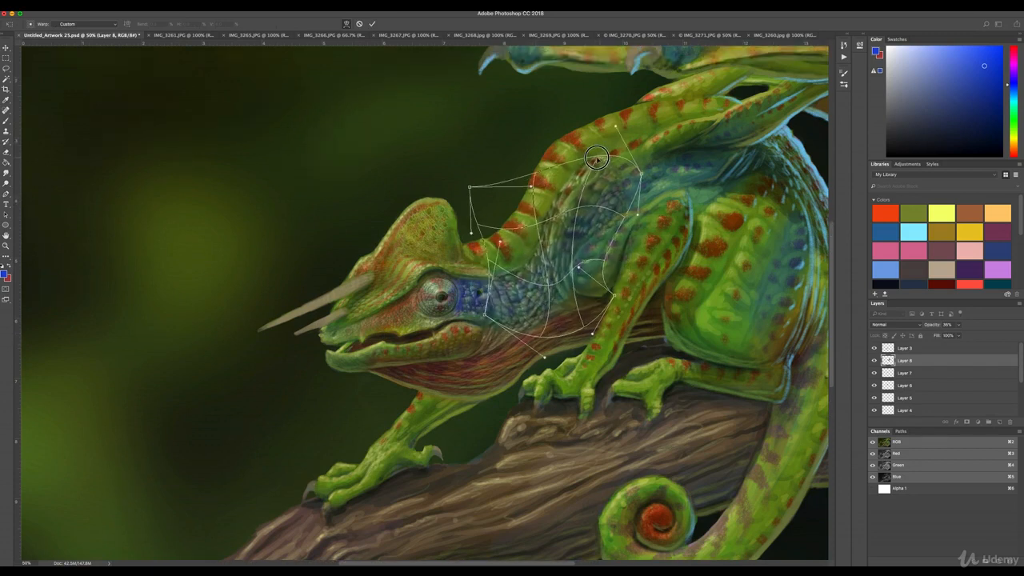
left_click_drag(581, 222, 590, 212)
left_click_drag(642, 174, 736, 133)
scroll(732, 140, "down", 1)
left_click_drag(637, 206, 729, 190)
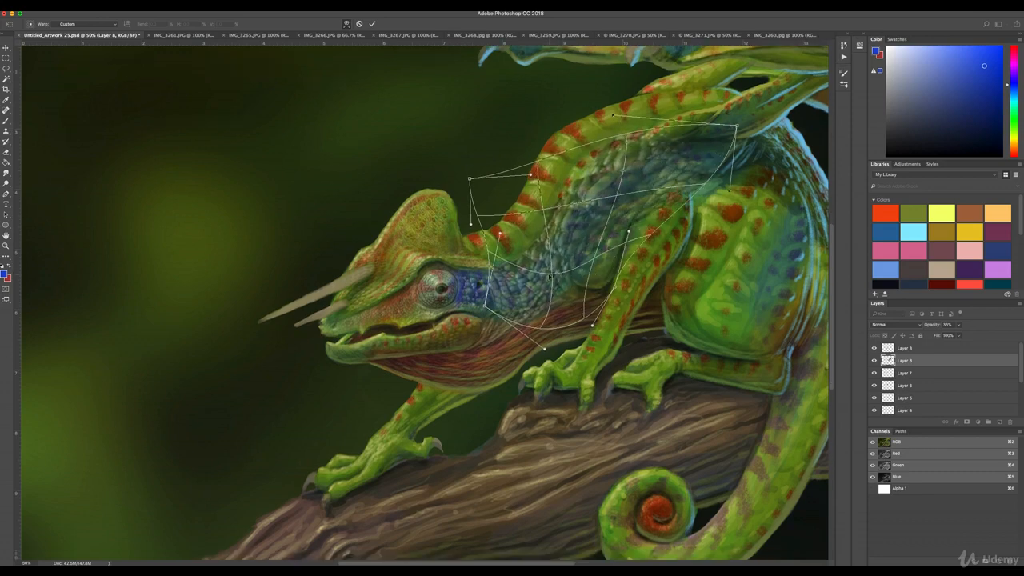
left_click_drag(578, 258, 633, 228)
left_click_drag(552, 244, 569, 244)
mouse_move(545, 349)
left_mouse_down()
mouse_move(595, 290)
mouse_move(606, 244)
mouse_move(683, 237)
mouse_move(688, 160)
mouse_move(679, 164)
left_mouse_up()
key("Return")
Step: Erase parts of the scale patch along the neck and shoulder to blend it, and lower its layer opacity to 24%
left_click(5, 152)
scroll(171, 154, "up", 1)
left_click_drag(500, 259, 632, 155)
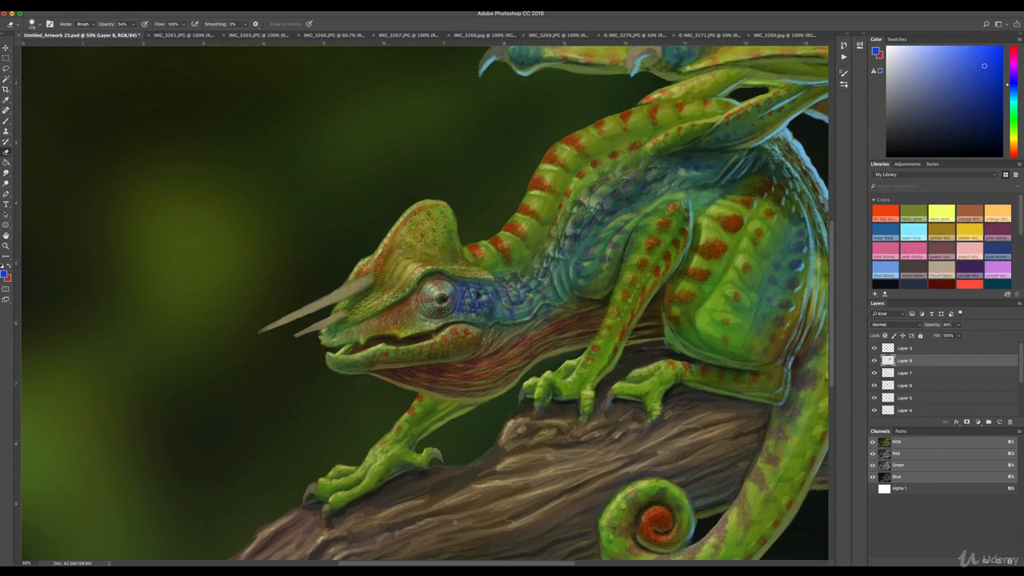
left_click(958, 325)
left_click_drag(958, 335, 953, 336)
left_click_drag(466, 363, 472, 363)
left_click(540, 298)
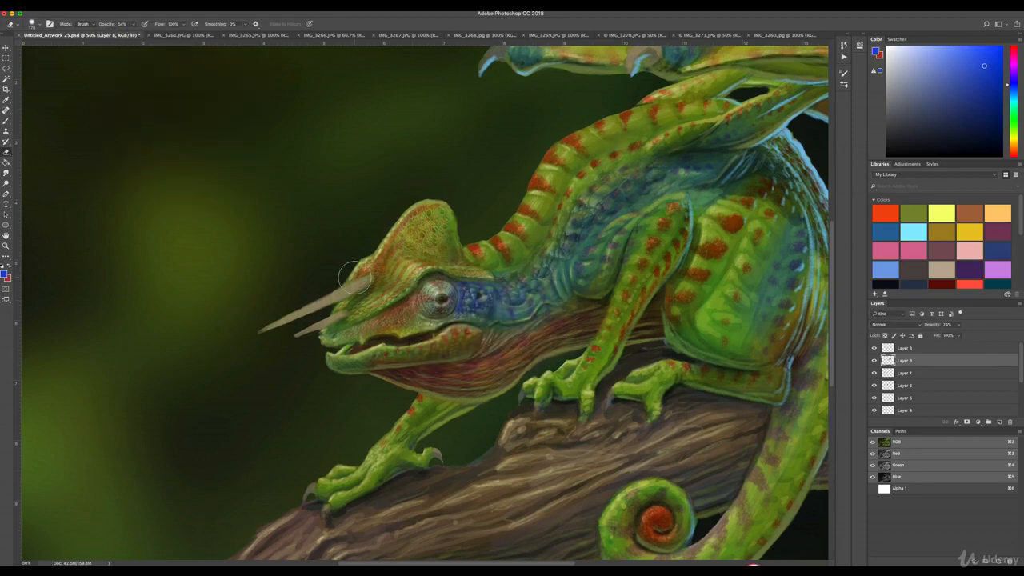
Step: Browse the reference photos to IMG_3268.jpg and outline the chameleon's lowest, foremost horn with the Lasso tool
left_click(179, 37)
left_click(364, 37)
left_click(138, 37)
left_click(217, 37)
left_click(298, 37)
left_click(448, 37)
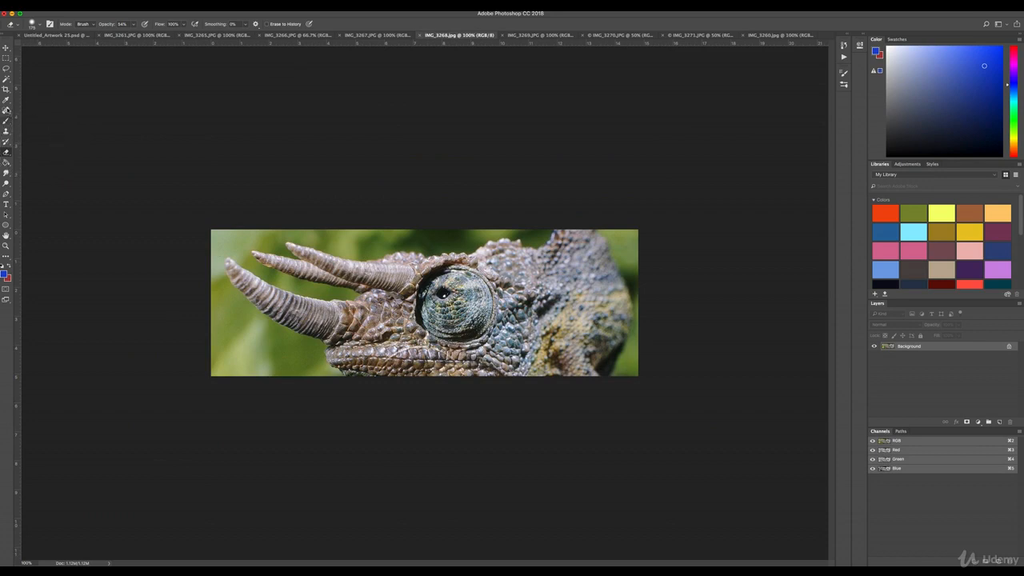
left_click(6, 69)
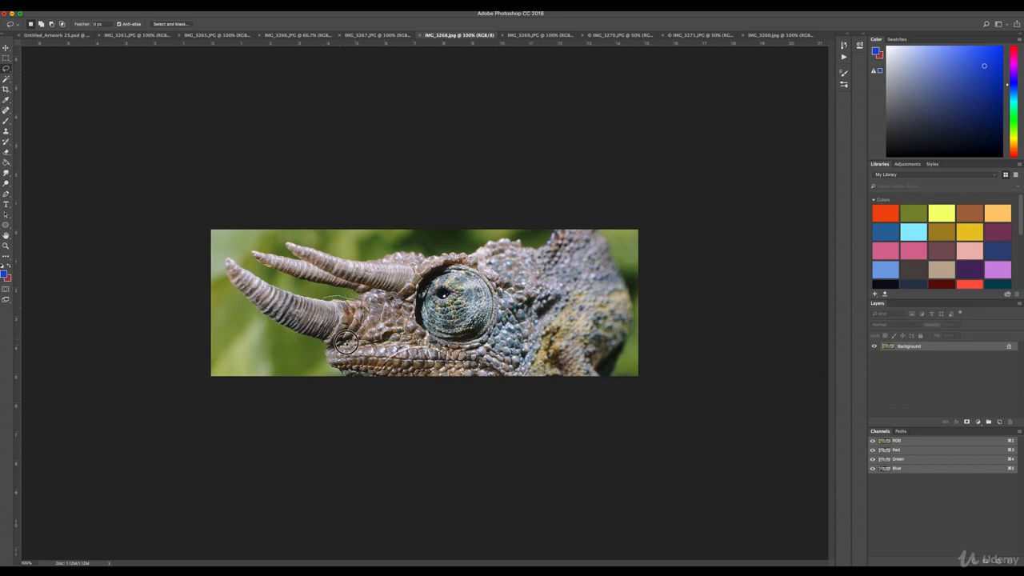
left_click_drag(230, 277, 257, 272)
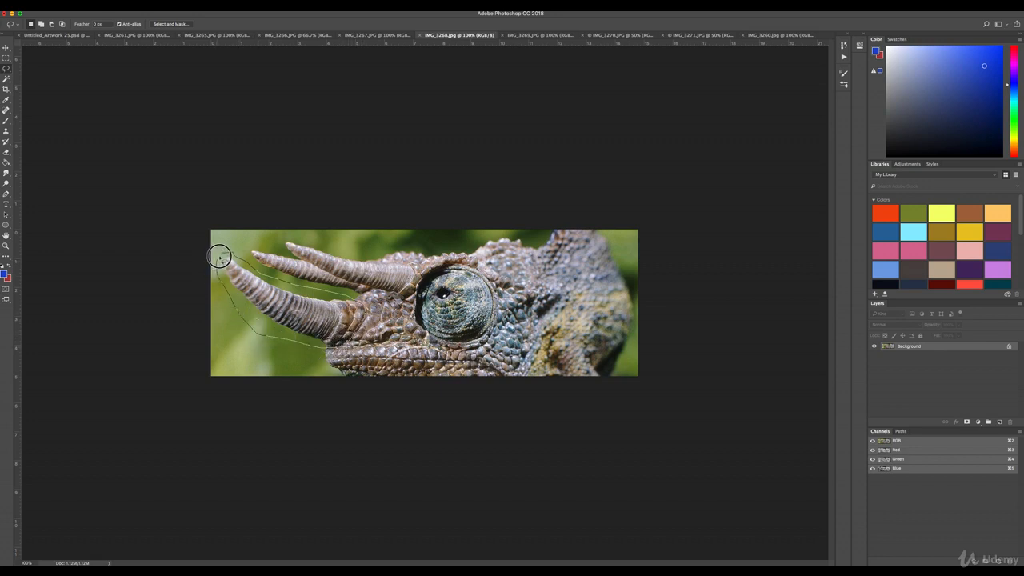
Step: Copy the selected horn into Untitled_Artwork 25.psd beside the snout and enlarge it to about 202%
left_click(6, 48)
left_click_drag(287, 295, 148, 42)
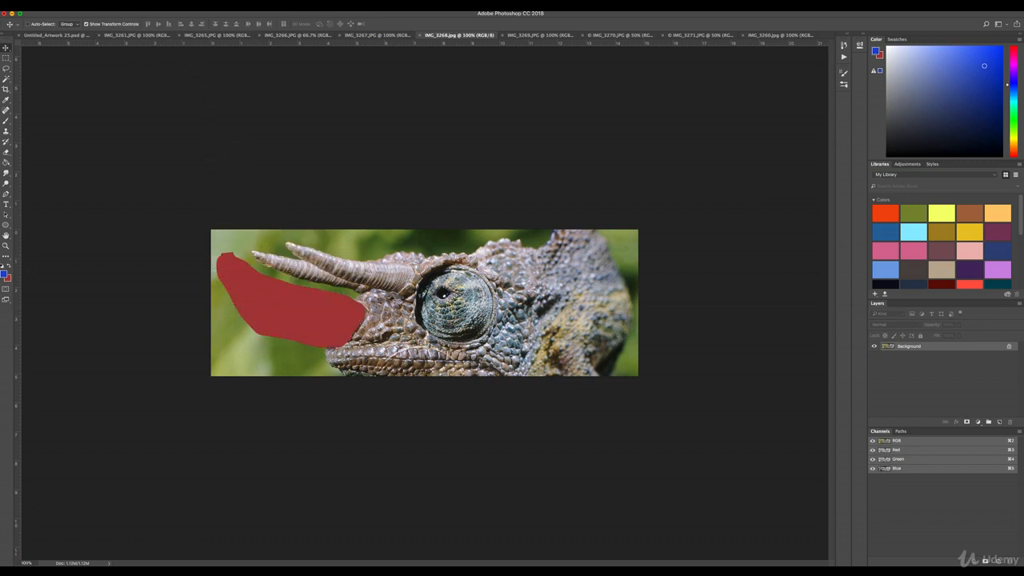
left_click_drag(60, 35, 60, 35)
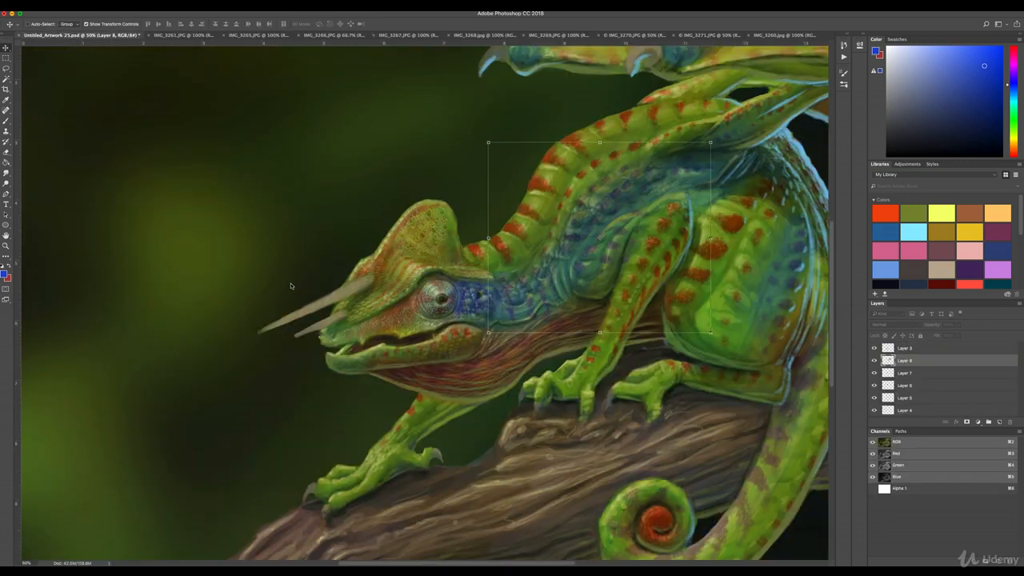
left_click_drag(292, 285, 293, 283)
left_click_drag(249, 255, 192, 219)
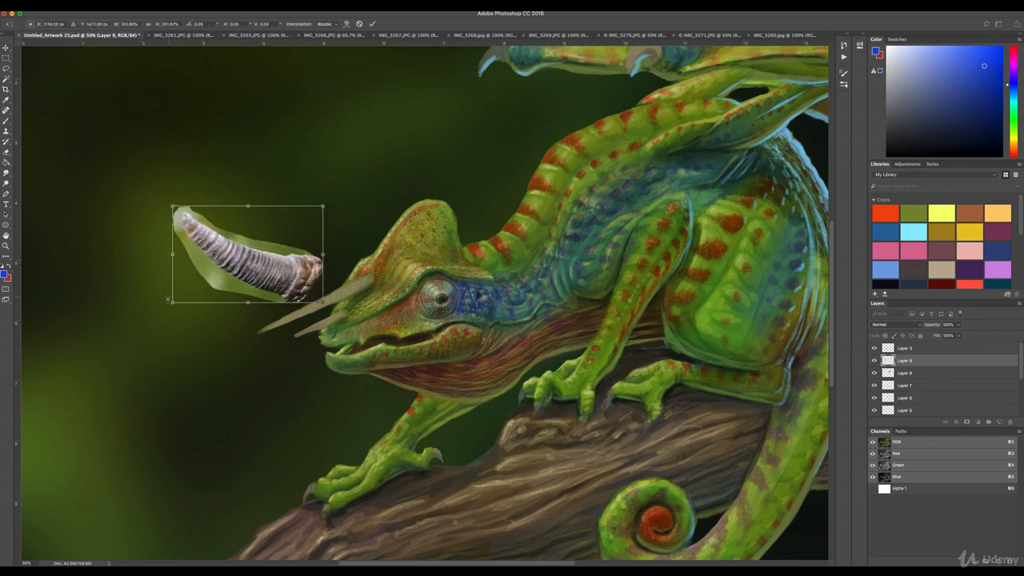
Step: Rotate the horn texture to match the painted front horn's angle, position it over that horn on the snout, and apply the transform
left_click_drag(166, 302, 228, 342)
left_click_drag(300, 270, 339, 286)
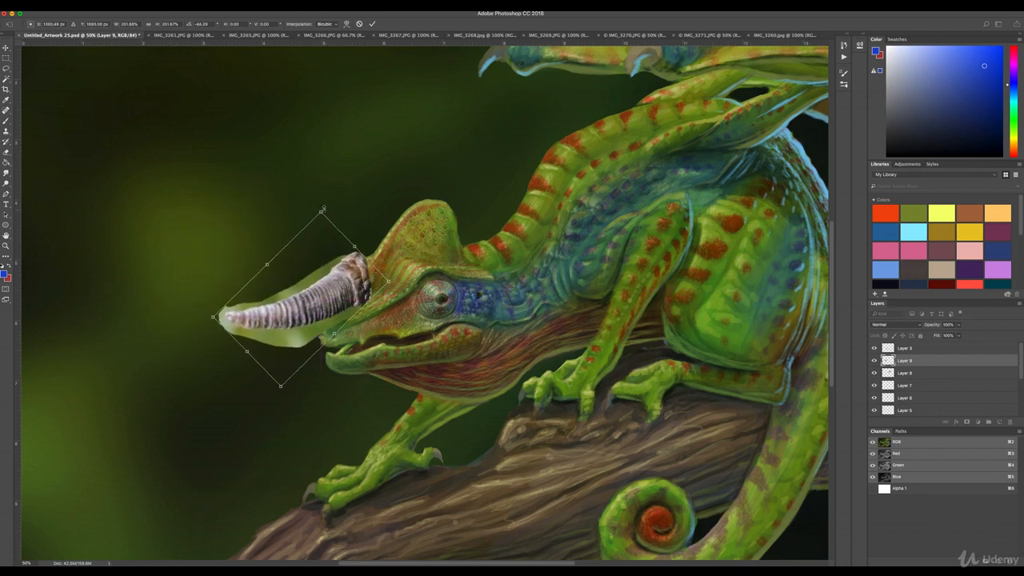
left_click_drag(321, 205, 330, 212)
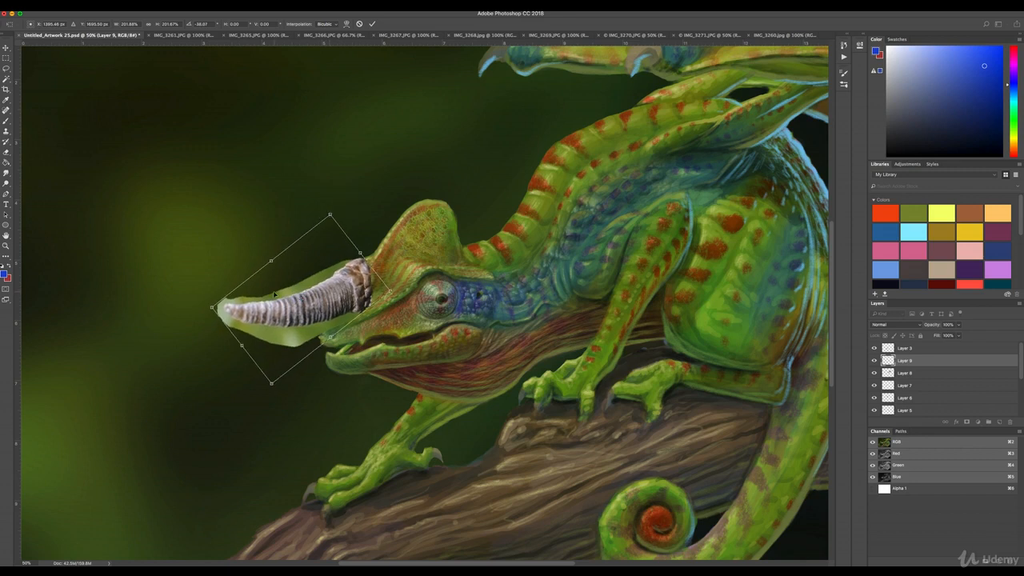
left_click_drag(298, 304, 274, 305)
mouse_move(296, 314)
left_mouse_down()
mouse_move(228, 255)
mouse_move(292, 313)
left_mouse_up()
left_click_drag(322, 214, 318, 234)
mouse_move(313, 302)
left_mouse_down()
mouse_move(339, 288)
mouse_move(327, 331)
mouse_move(326, 296)
left_mouse_up()
key("Return")
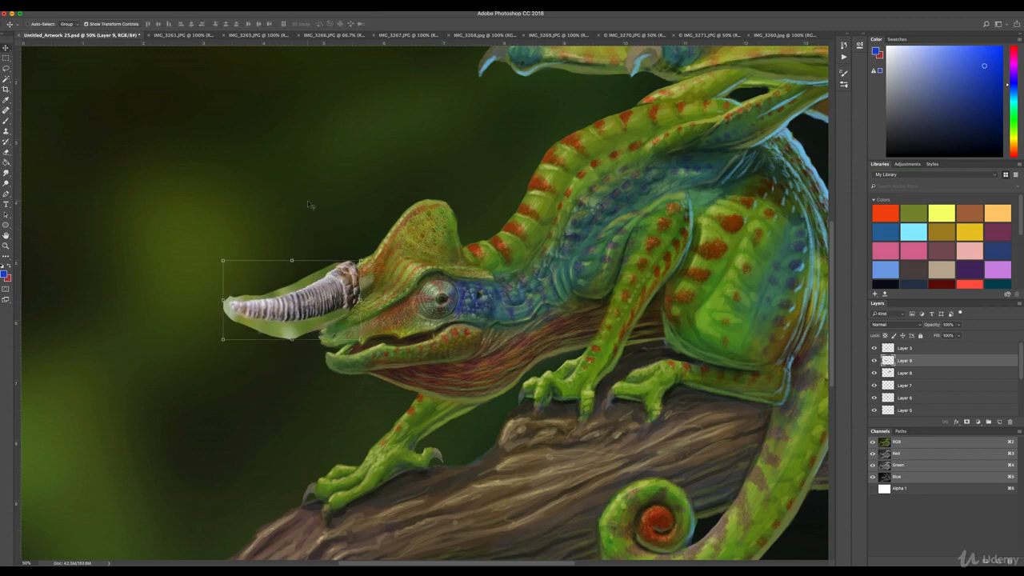
Step: Rotate the pasted horn about 7.6° clockwise over the chameleon's front horn and lower its layer opacity to 47%
left_click_drag(220, 253, 232, 244)
scroll(312, 303, "up", 1)
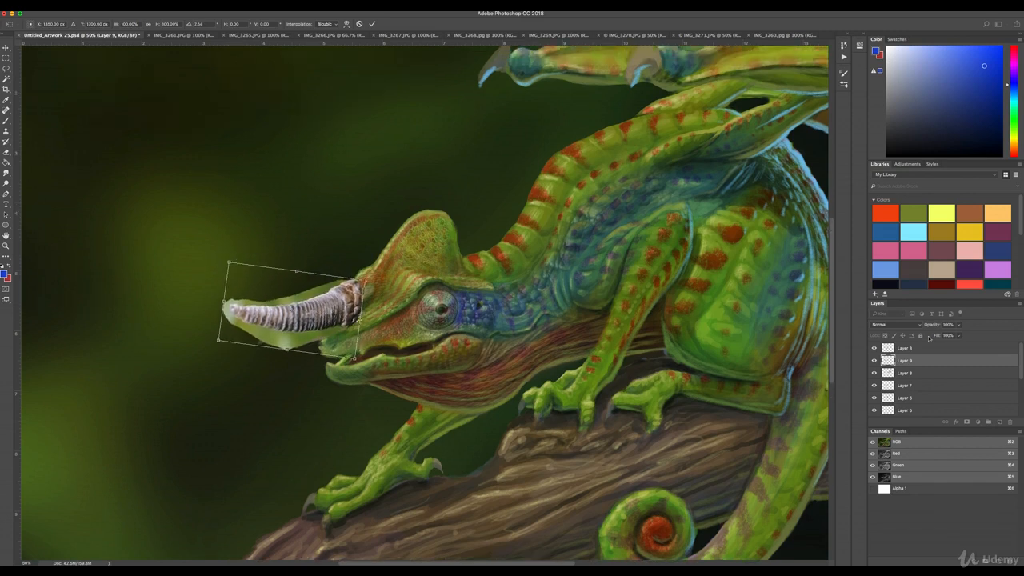
left_click_drag(959, 325, 937, 334)
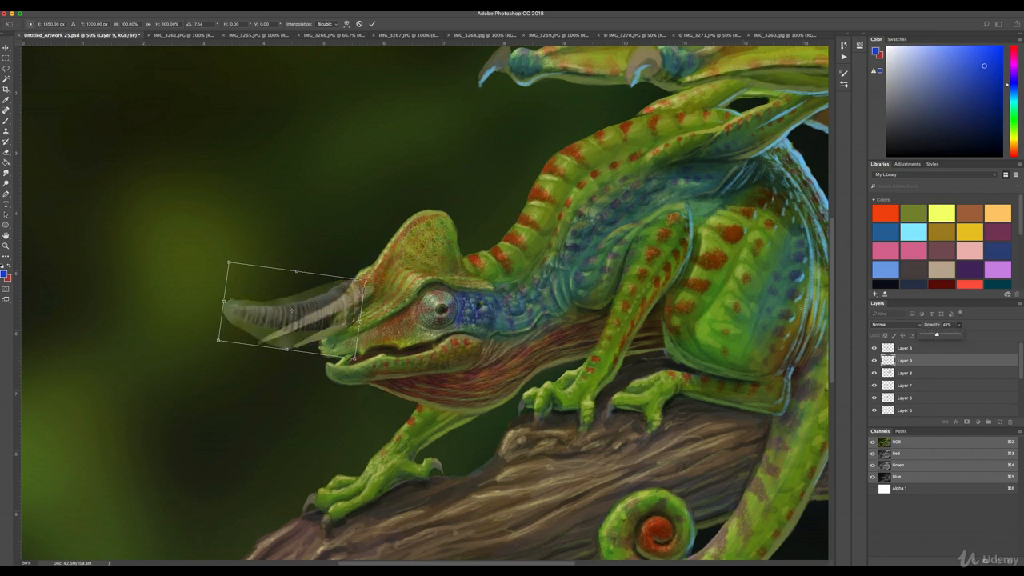
left_click(91, 12)
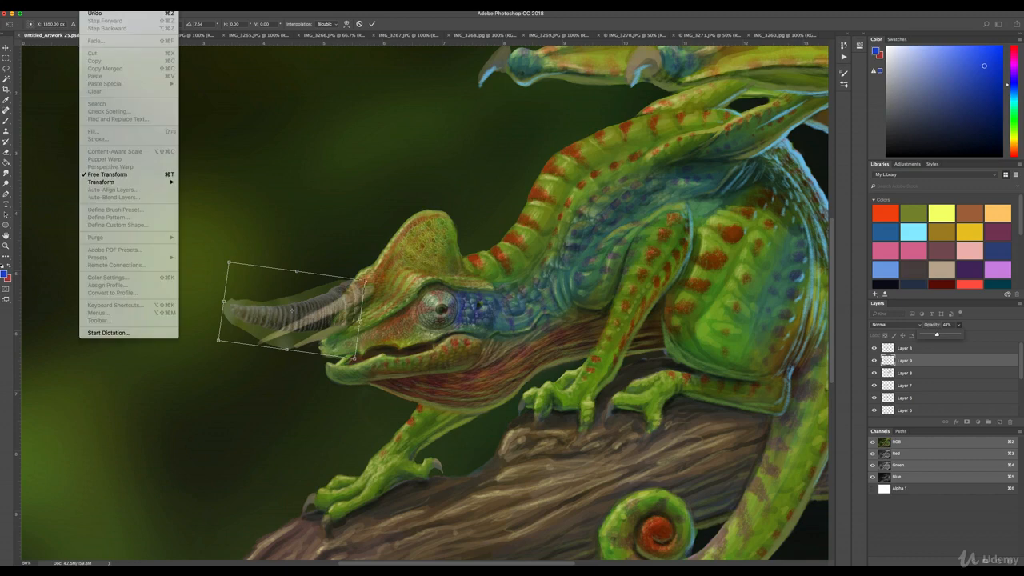
left_click(239, 176)
left_click(236, 175)
key("Return")
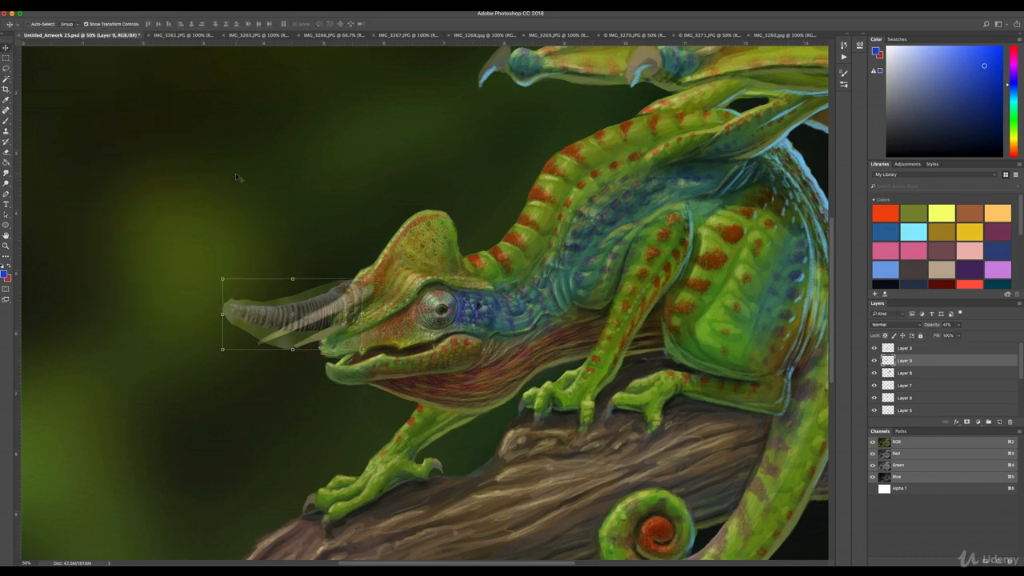
Step: Warp the pasted horn to follow the curve of the painted upper horn and restore its layer opacity to 100%
left_click(88, 12)
left_click(108, 160)
left_click(90, 7)
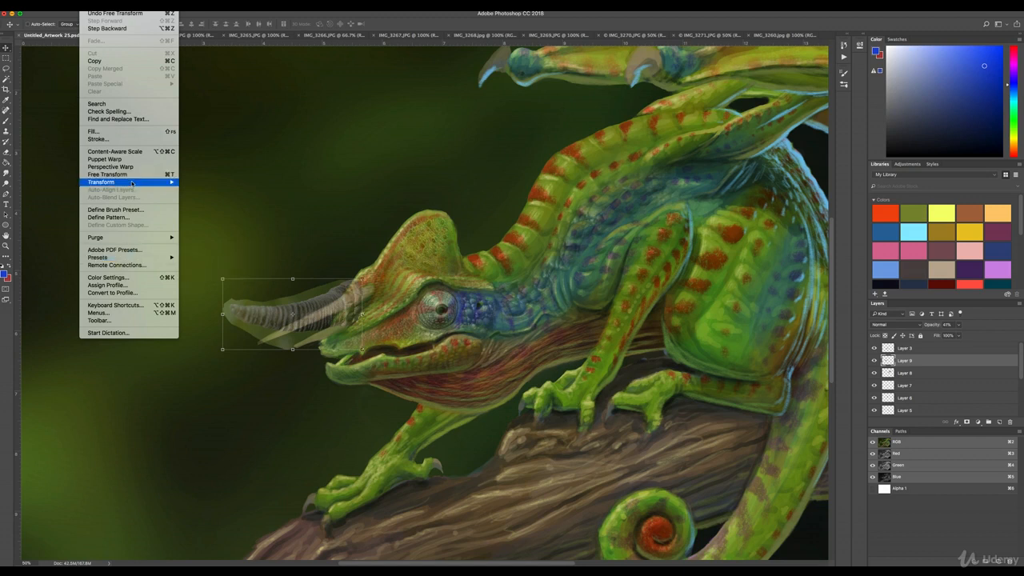
left_click(200, 235)
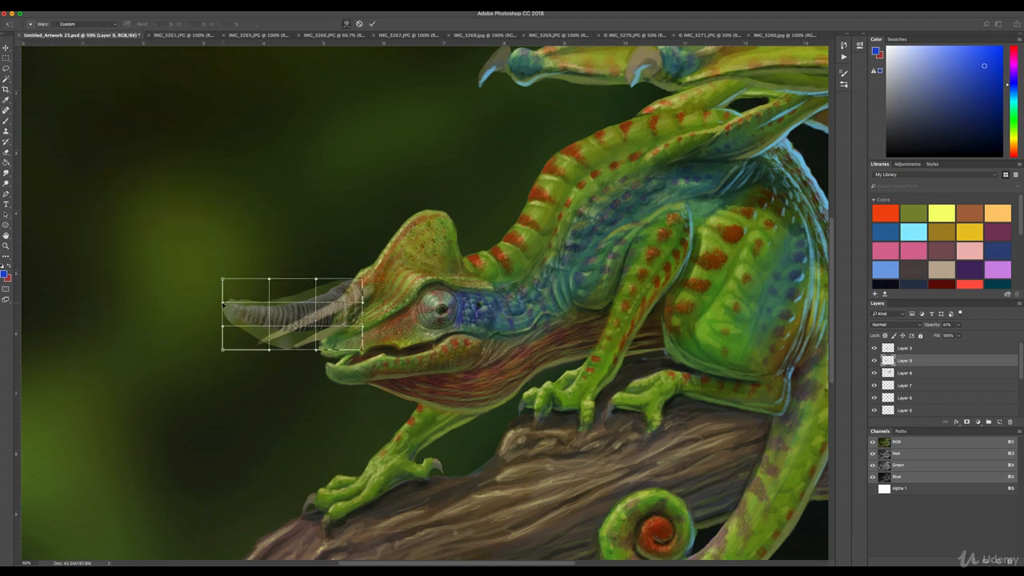
left_click_drag(223, 280, 208, 314)
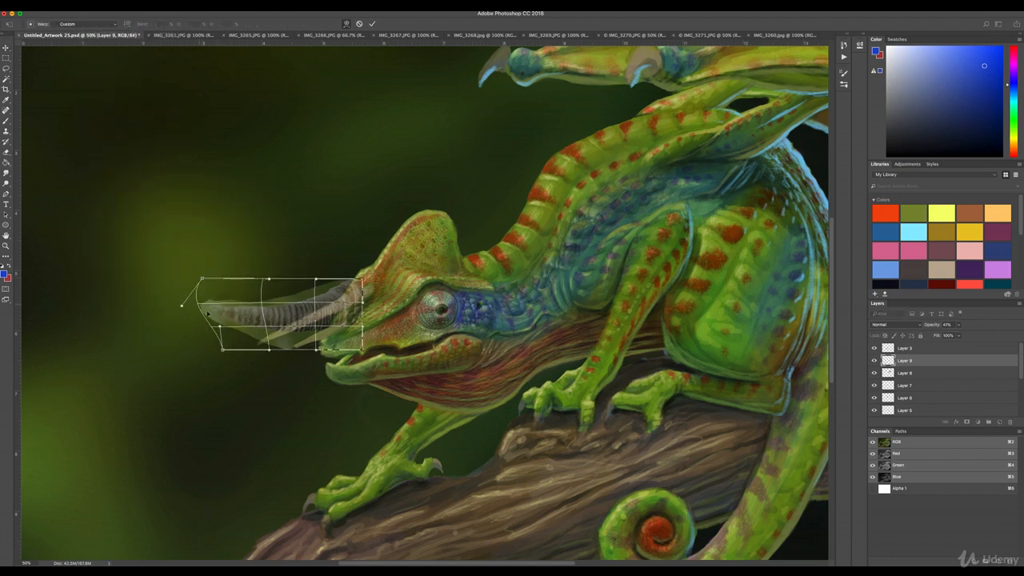
left_click_drag(221, 348, 202, 332)
left_click_drag(362, 279, 362, 283)
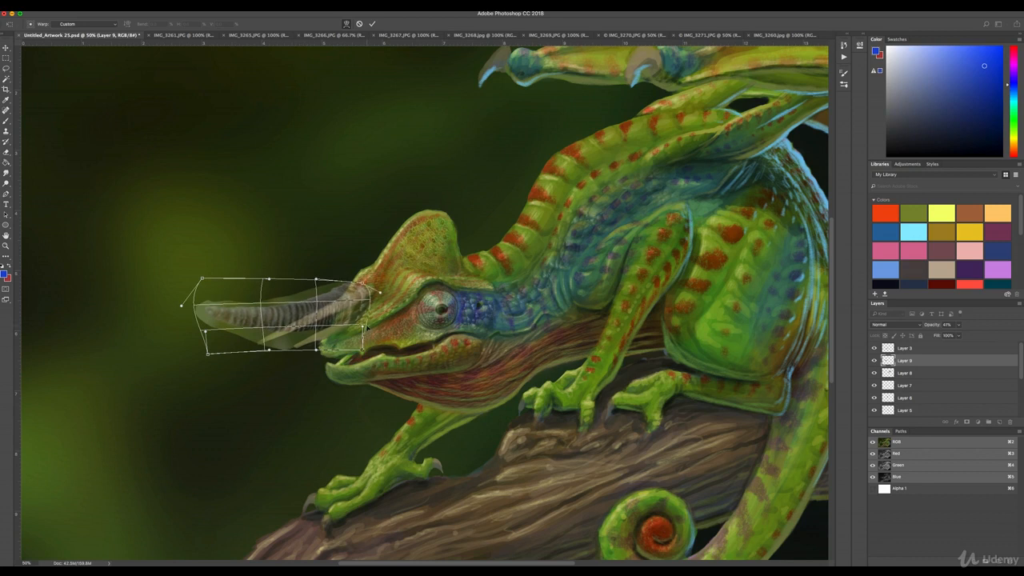
left_click_drag(362, 349, 369, 329)
left_click_drag(203, 279, 220, 315)
left_click_drag(208, 353, 226, 353)
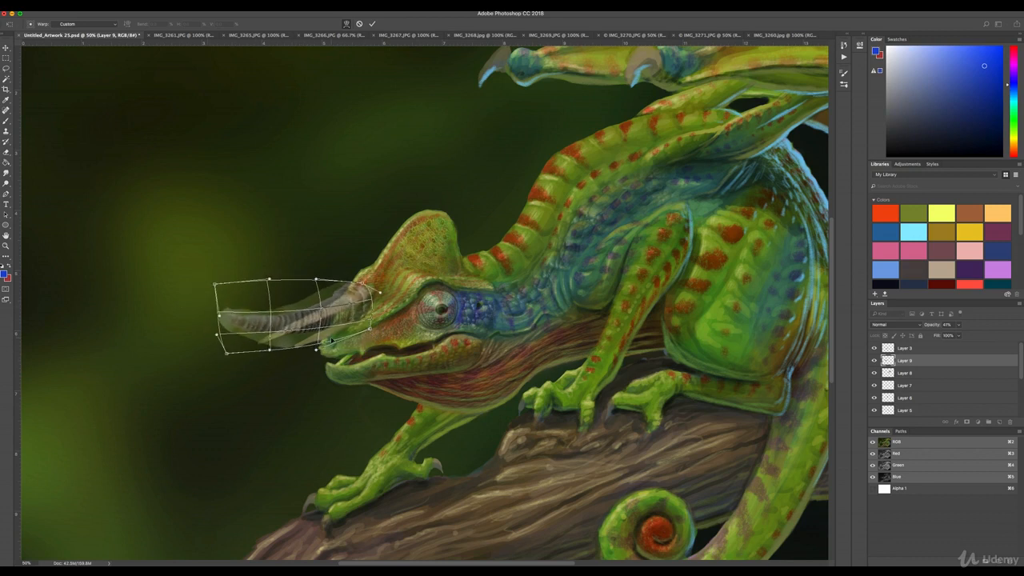
key("Return")
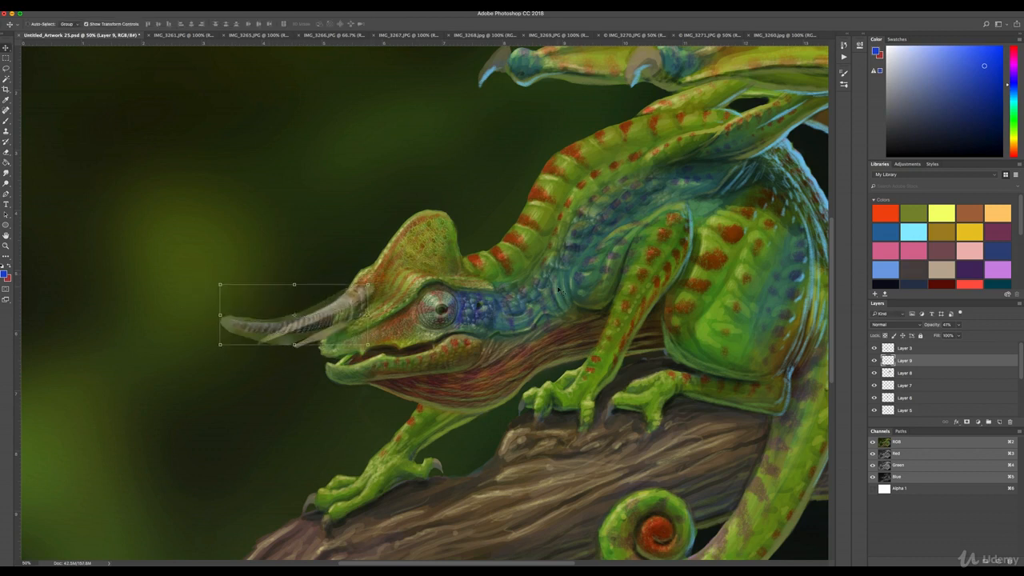
key("0")
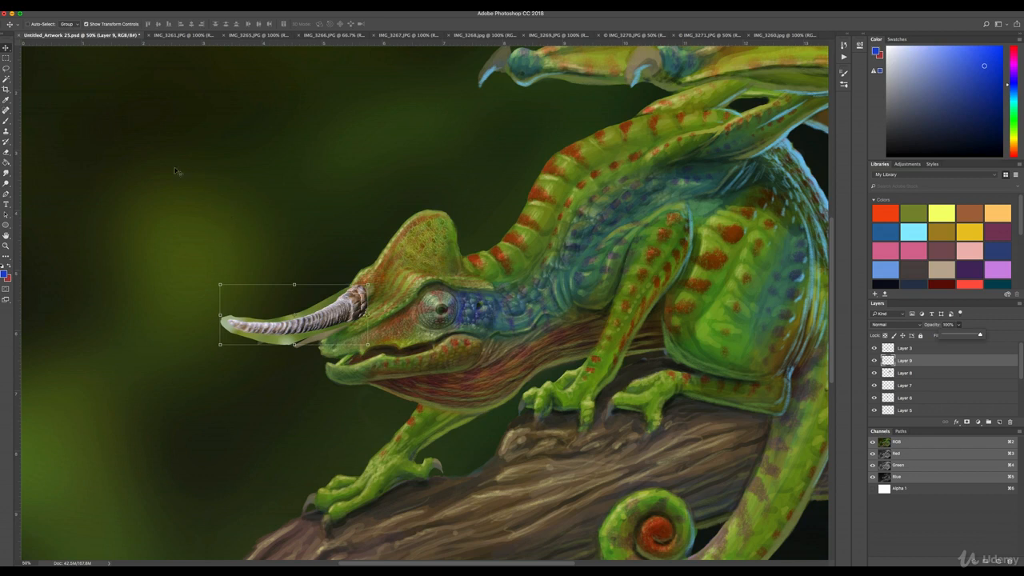
Step: Erase the leftover photo background around the pasted horn and soften its tip and base at 54% eraser opacity
left_click(7, 154)
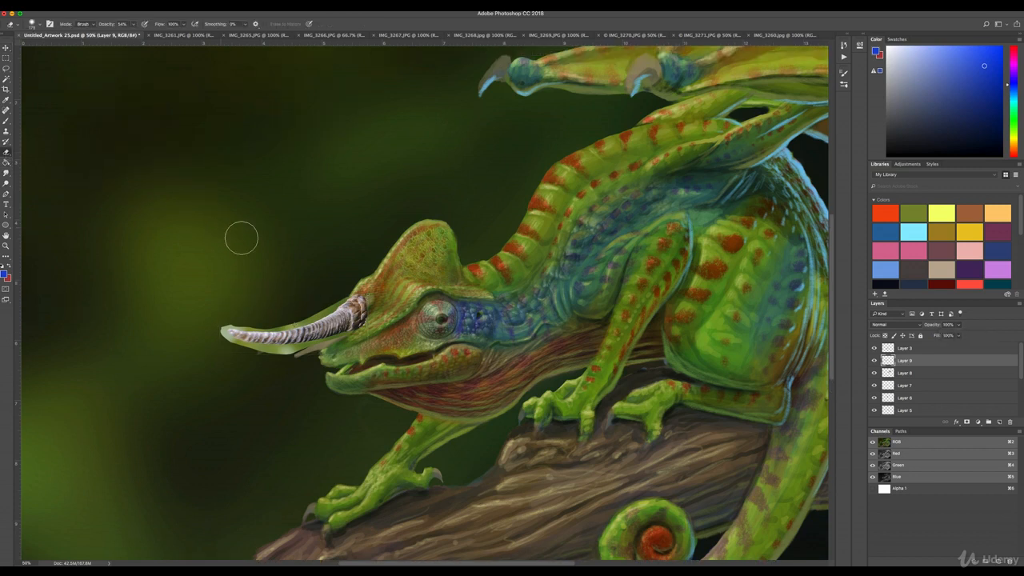
mouse_move(336, 290)
left_mouse_down()
mouse_move(310, 306)
mouse_move(334, 287)
mouse_move(314, 308)
mouse_move(323, 293)
mouse_move(242, 316)
mouse_move(300, 310)
mouse_move(220, 312)
mouse_move(287, 312)
mouse_move(210, 315)
left_mouse_up()
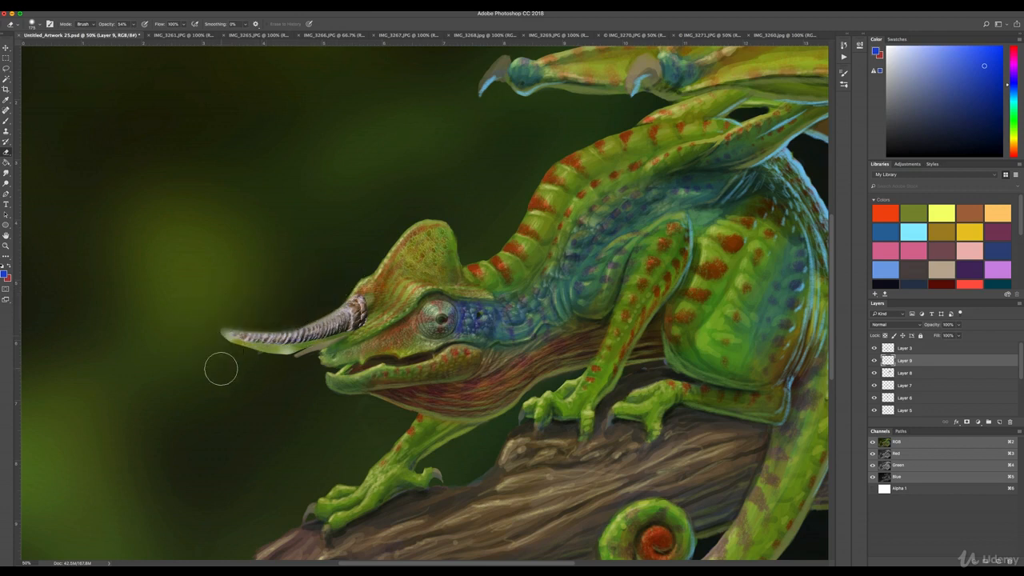
mouse_move(220, 351)
left_mouse_down()
mouse_move(247, 359)
mouse_move(223, 354)
mouse_move(211, 335)
mouse_move(217, 353)
mouse_move(217, 319)
left_mouse_up()
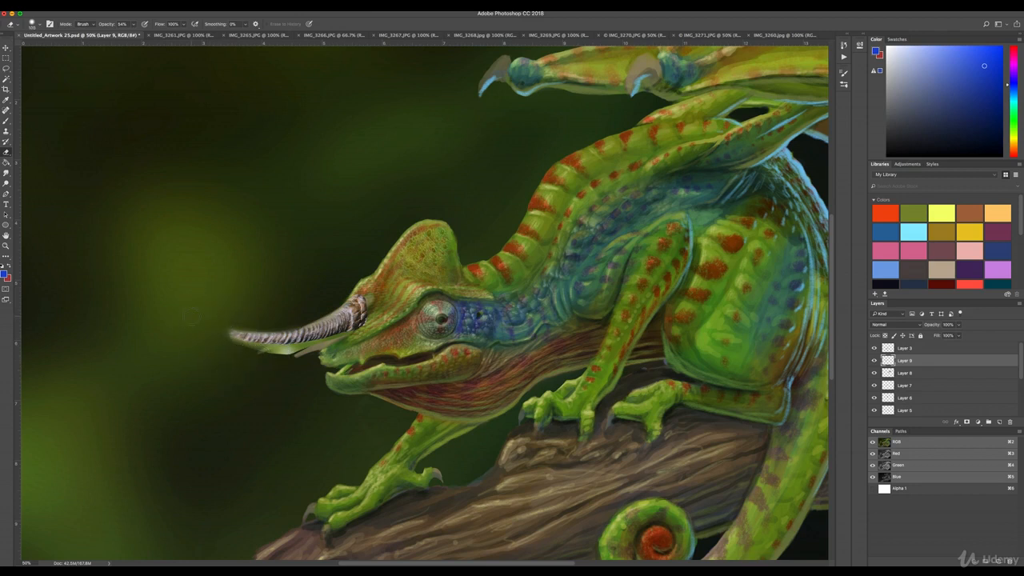
mouse_move(296, 322)
left_mouse_down()
mouse_move(224, 326)
mouse_move(293, 315)
mouse_move(231, 315)
mouse_move(213, 332)
mouse_move(228, 345)
mouse_move(300, 349)
mouse_move(371, 317)
mouse_move(361, 302)
left_mouse_up()
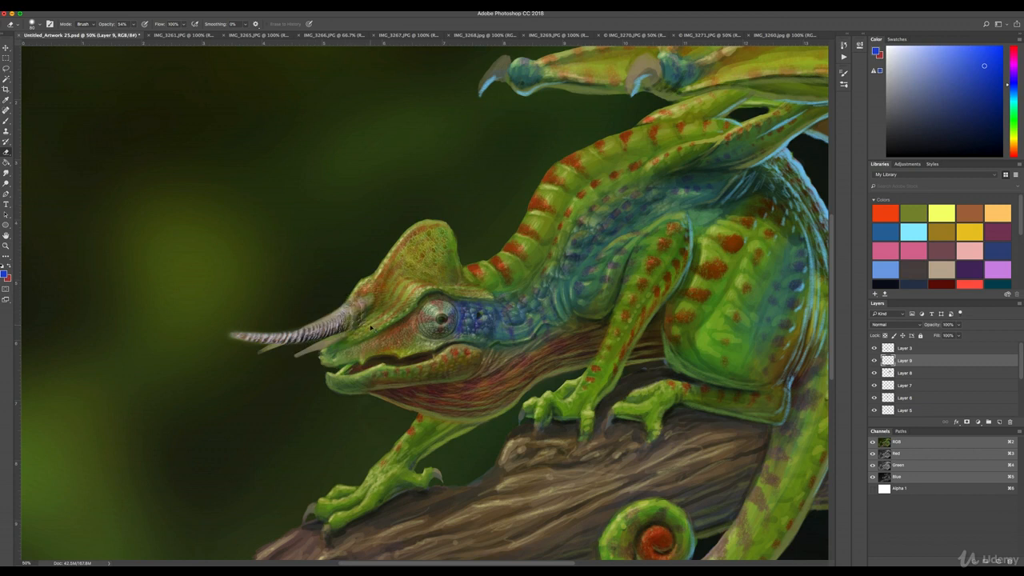
Step: Erase the old painted horn remnant showing below the new horn on the chameleon's Inserted Image layer
scroll(900, 398, "down", 5)
left_click(900, 397)
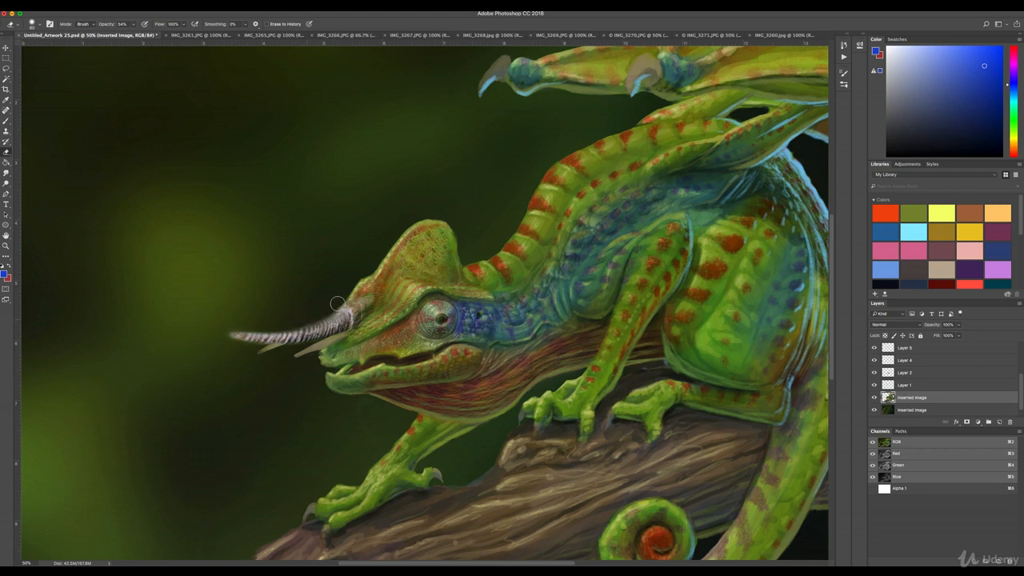
left_click_drag(258, 352, 294, 342)
Step: Check Layers 3 and 9 by toggling their visibility and reduce Layer 9's opacity to about 89%
scroll(928, 362, "up", 3)
left_click(938, 348)
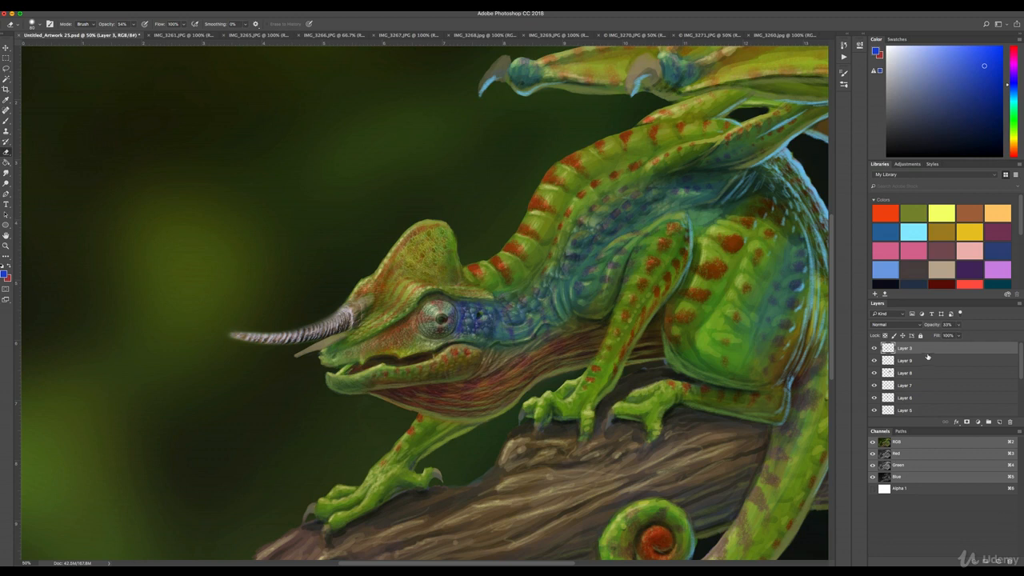
left_click(874, 349)
left_click(875, 349)
left_click(874, 360)
left_click(875, 360)
left_click(939, 364)
left_click(959, 325)
left_click_drag(960, 334, 951, 337)
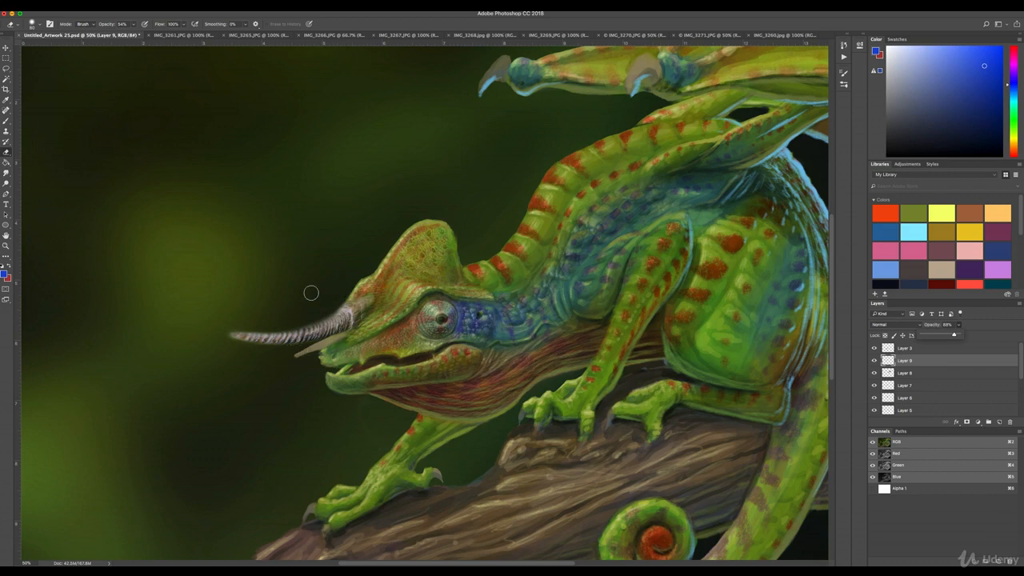
Step: Lasso the upper back horn in IMG_3268.jpg and bring a copy into the chameleon artwork
left_click(468, 35)
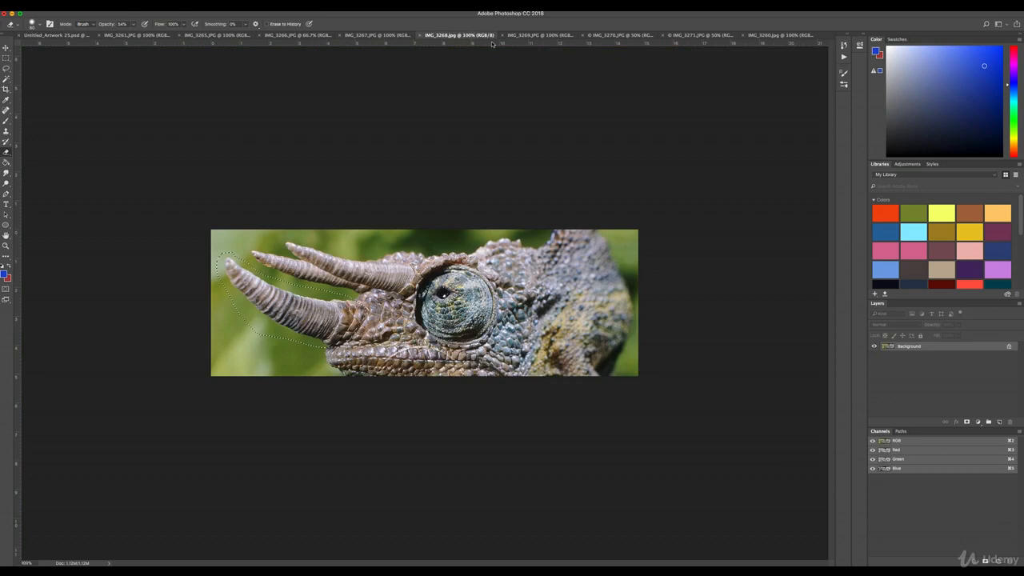
left_click(6, 68)
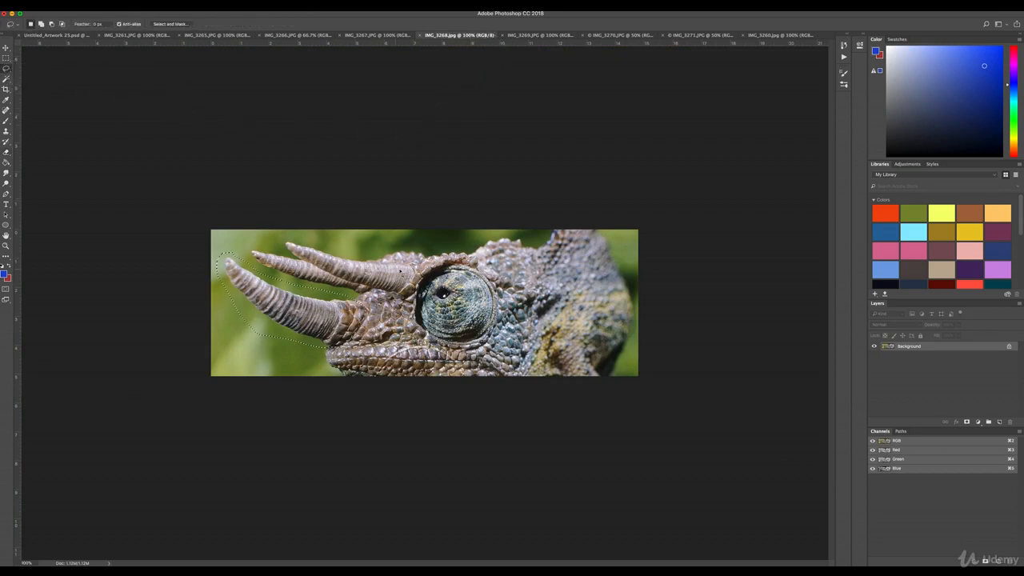
left_click(404, 271)
mouse_move(324, 247)
left_mouse_down()
mouse_move(282, 236)
mouse_move(287, 251)
mouse_move(369, 287)
left_mouse_up()
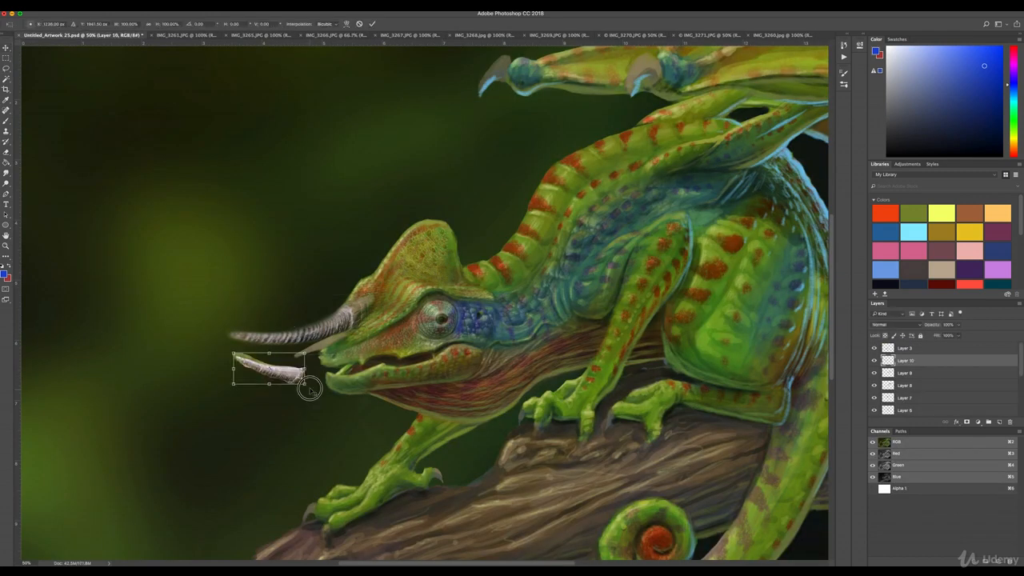
Step: Move the copied horn onto the chameleon's lower front horn and warp it to fit the painted shape
left_click_drag(309, 384, 311, 349)
key("Return")
left_click(93, 6)
mouse_move(121, 182)
left_click(196, 232)
key("Return")
scroll(308, 344, "down", 2)
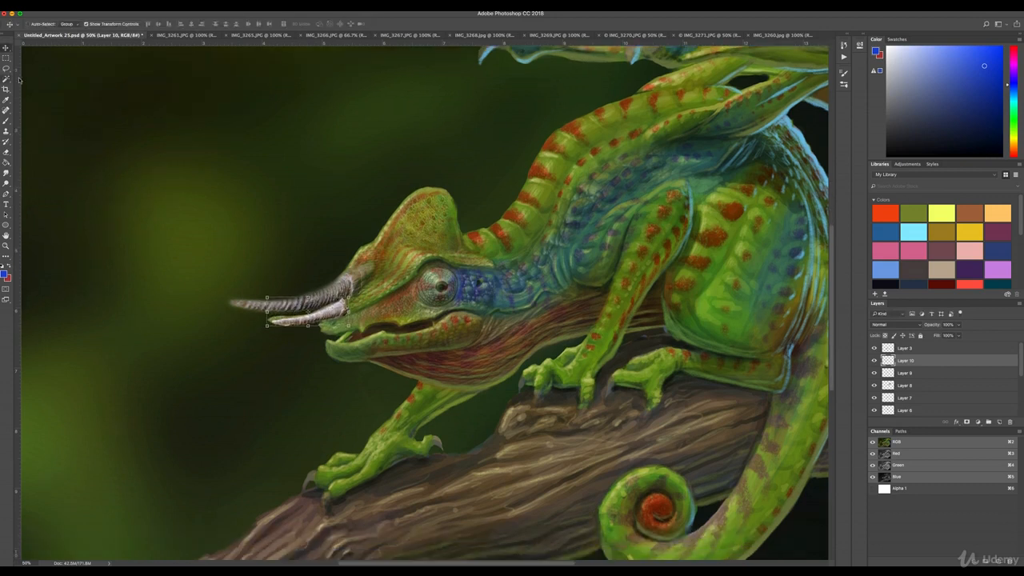
Step: Reduce the lower horn layer's opacity to about 89% and erase its edges to blend it into the snout
left_click(958, 325)
left_click_drag(963, 334, 951, 334)
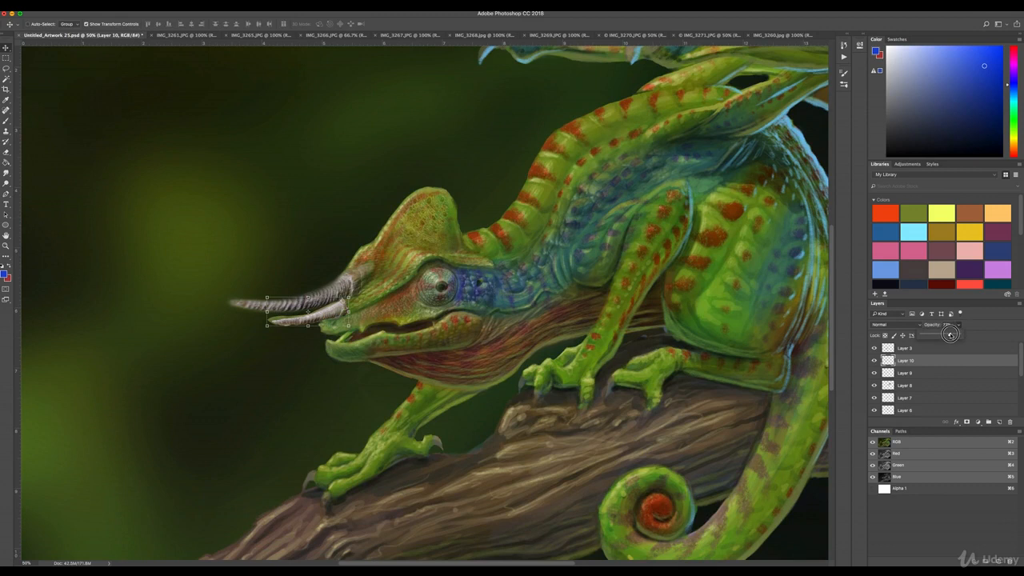
left_click_drag(951, 334, 952, 334)
key("b")
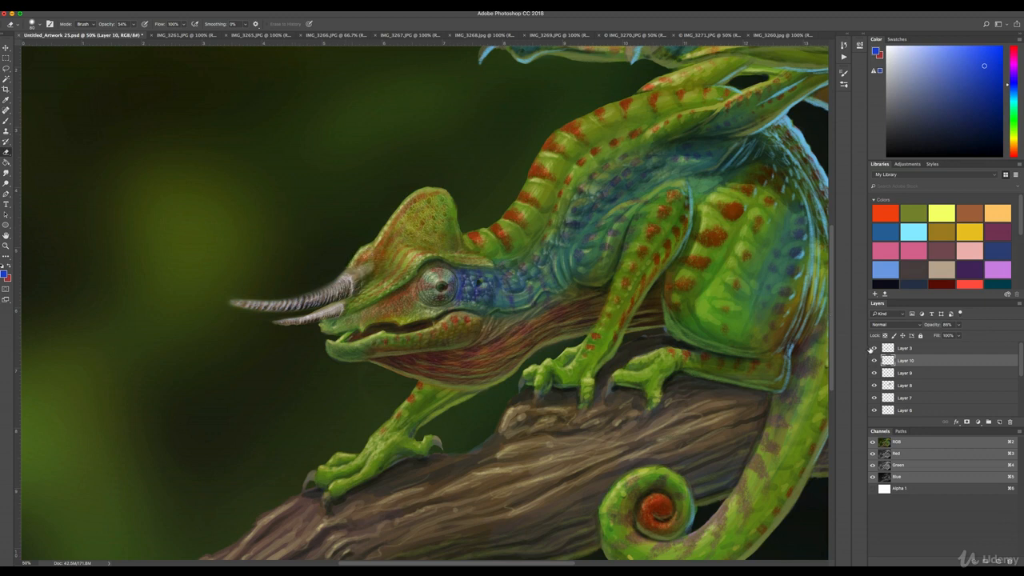
Step: Check Layers 3 and 8 by toggling visibility, select Layer 7, and shrink the eraser brush
left_click(876, 349)
left_click(900, 373)
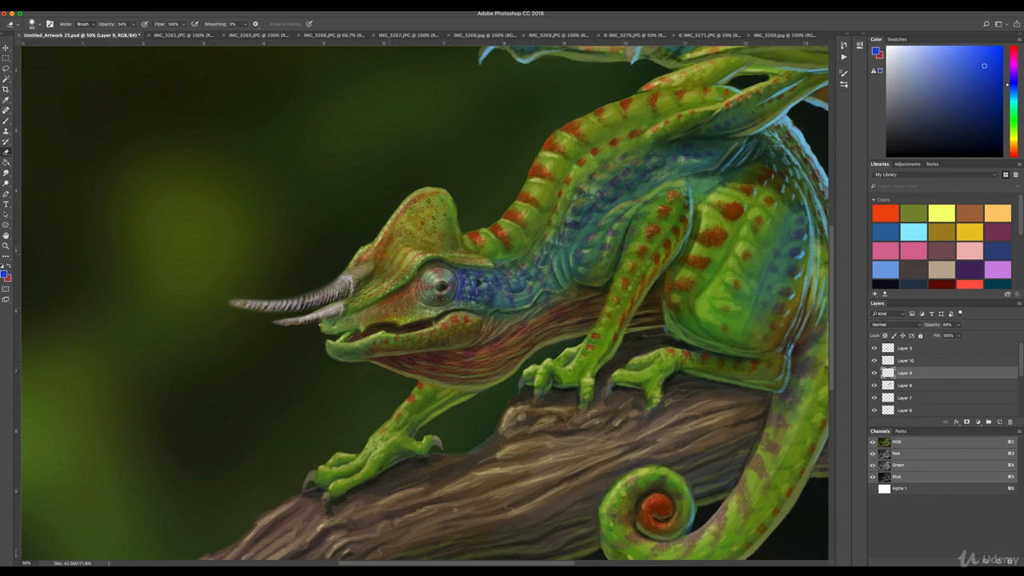
left_click(875, 386)
left_click(874, 386)
left_click(902, 399)
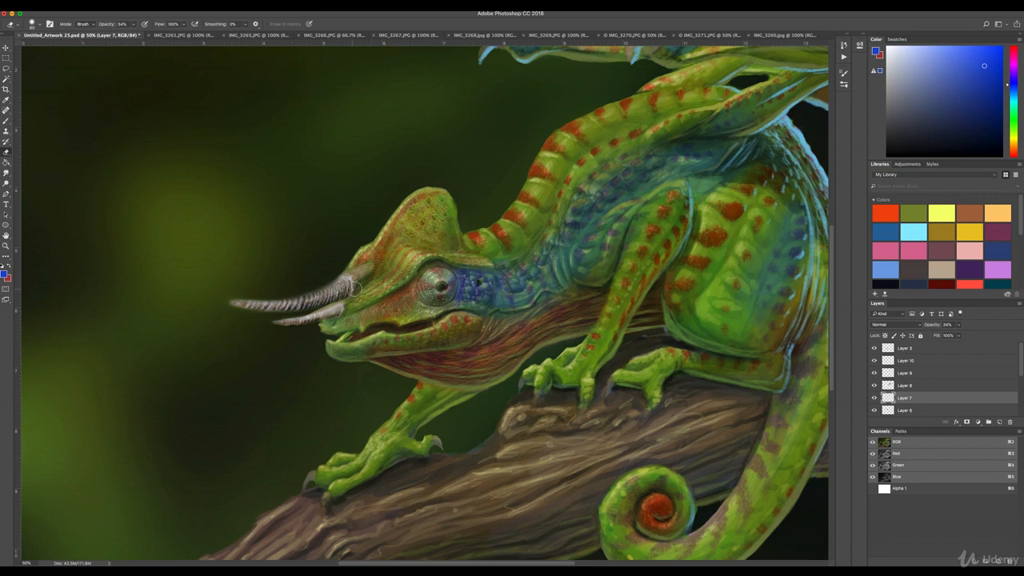
key("bracketleft")
key("bracketleft")
Step: Review the reptile reference photos, lasso a patch of neck scales in IMG_3266.JPG, and move it into the chameleon artwork
left_click(404, 36)
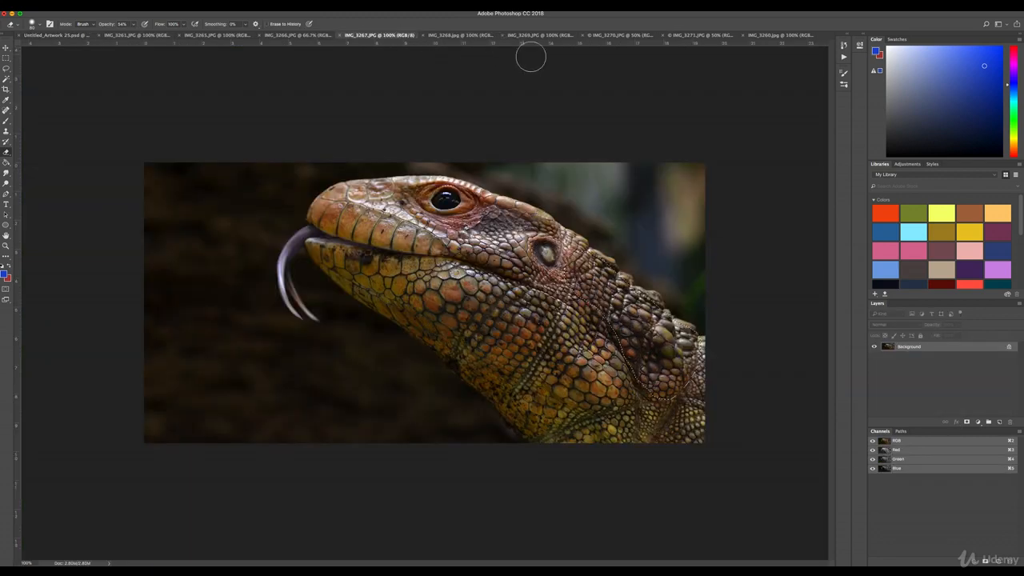
left_click(568, 37)
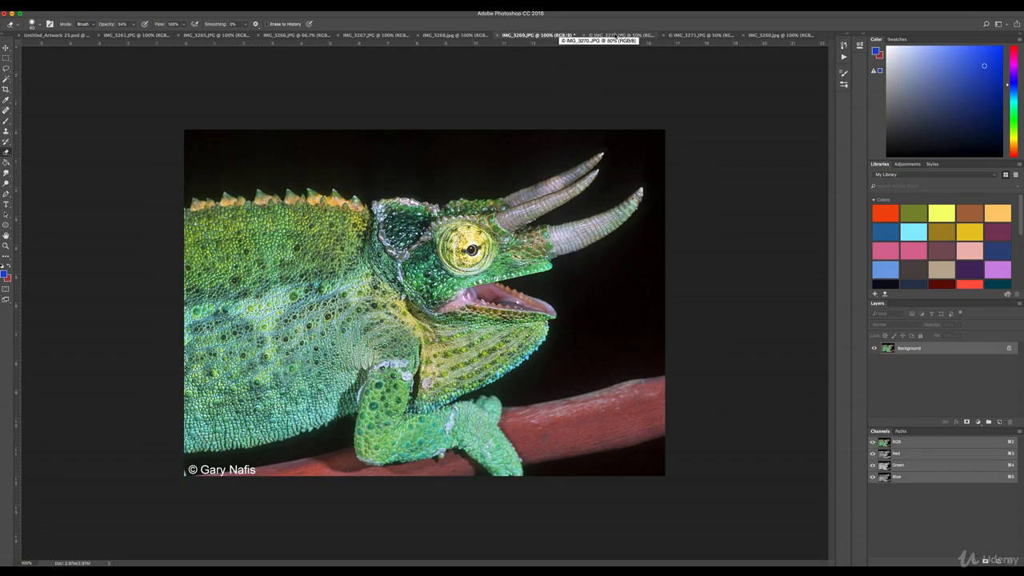
left_click(458, 35)
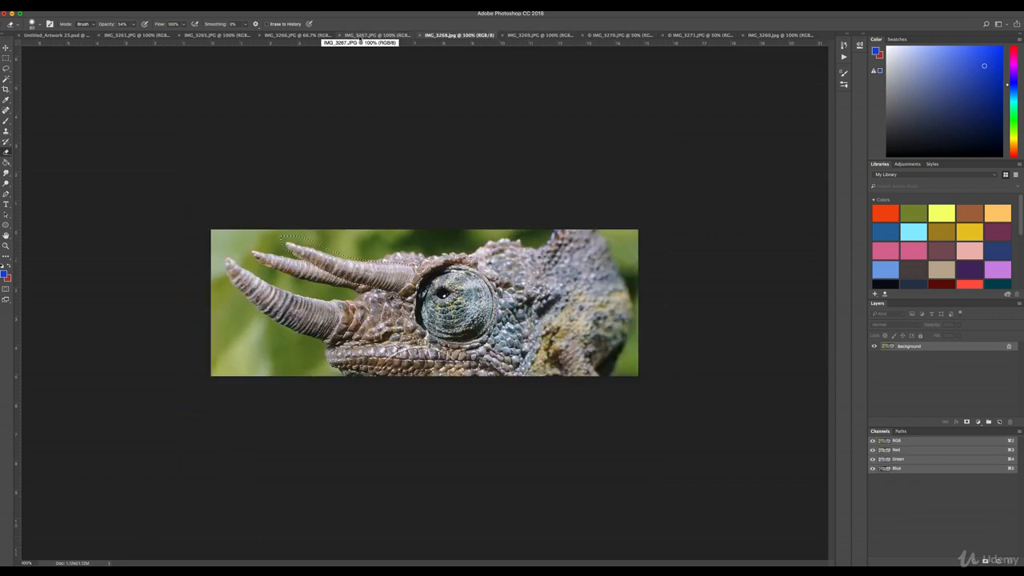
left_click(301, 36)
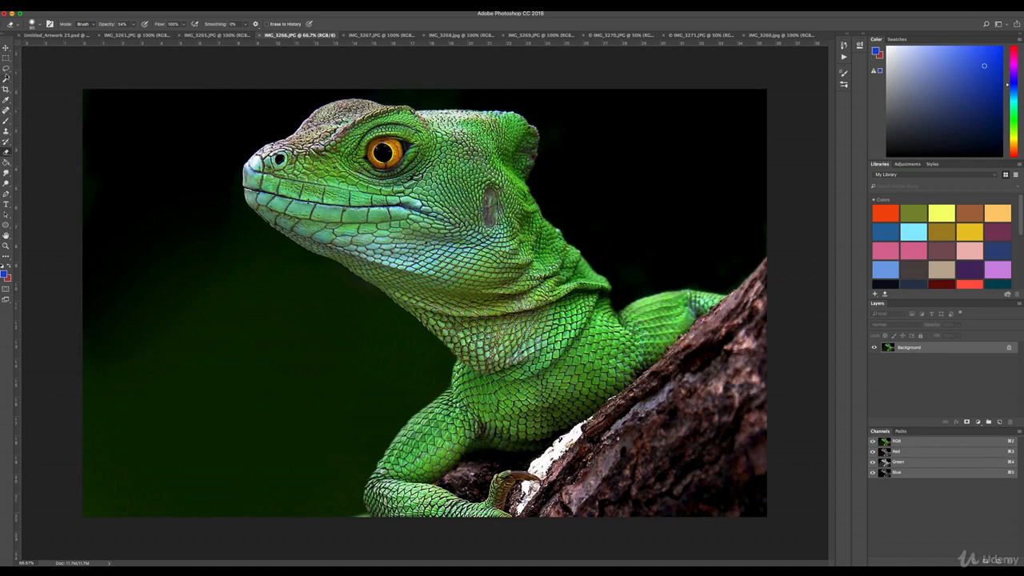
key("l")
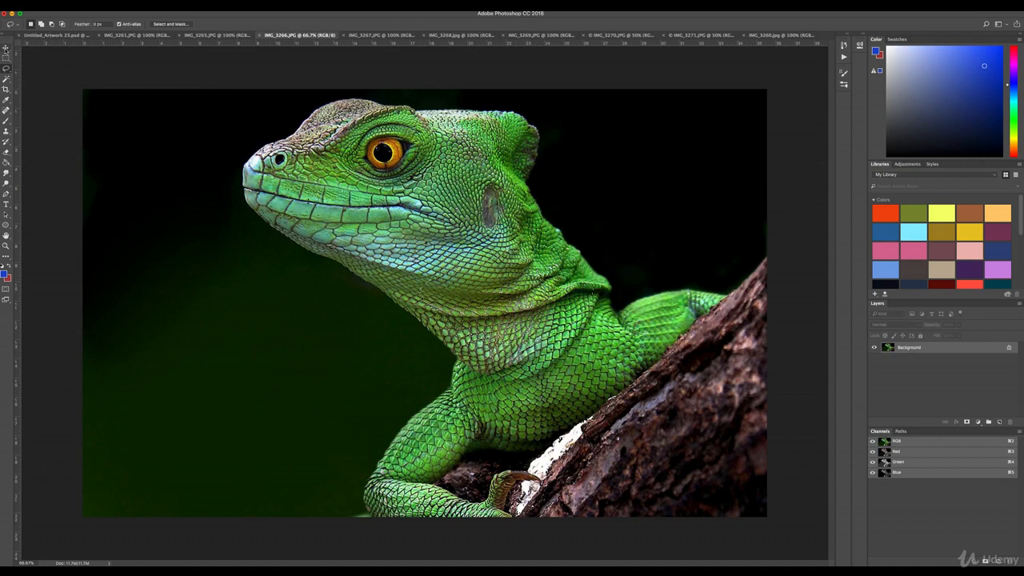
left_click(7, 48)
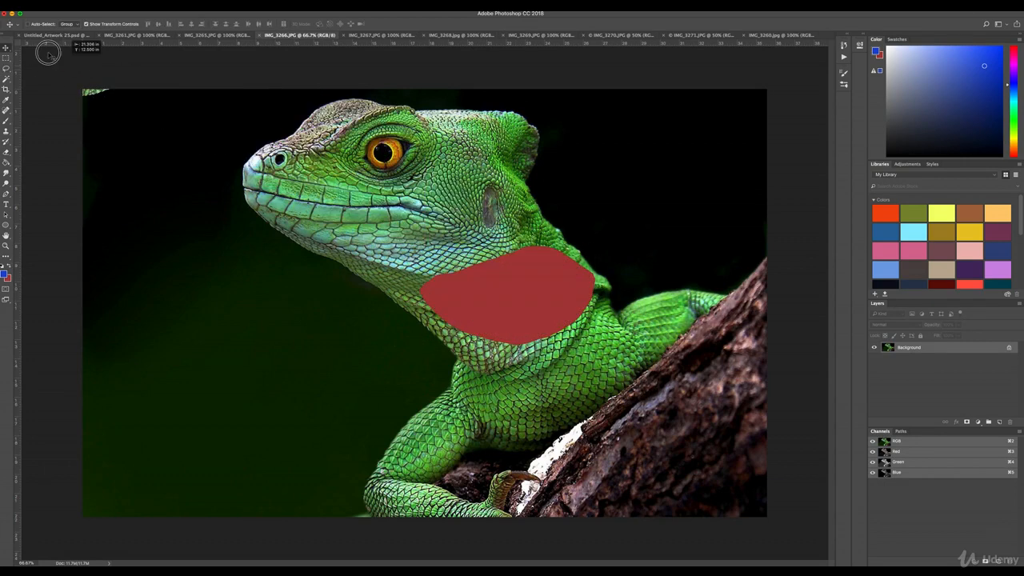
left_click_drag(46, 35, 544, 283)
Step: Rotate the scale patch about 43° over the area behind the chameleon's head and lower its opacity to about 39%
left_click_drag(619, 237, 613, 265)
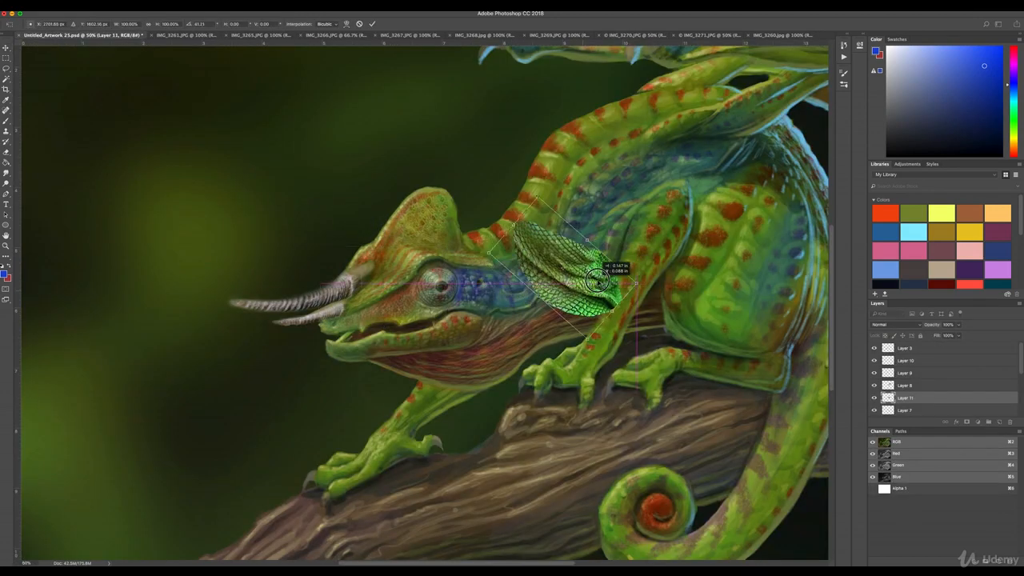
left_click_drag(958, 324, 933, 334)
key("Return")
Step: Warp the scale patch to follow the curve of the chameleon's neck and shoulder
left_click(104, 12)
left_click(189, 48)
left_click(544, 310)
left_click(86, 13)
mouse_move(112, 182)
left_click(194, 232)
left_click_drag(631, 212, 677, 206)
key("Return")
Step: Refine the scale patch's fit toward the head and erase its edges to blend it into the neck
left_click(346, 24)
mouse_move(584, 254)
left_mouse_down()
mouse_move(603, 242)
mouse_move(563, 272)
mouse_move(512, 271)
left_mouse_up()
key("Return")
left_click(85, 13)
key("e")
scroll(585, 213, "up", 1)
scroll(554, 283, "right", 3)
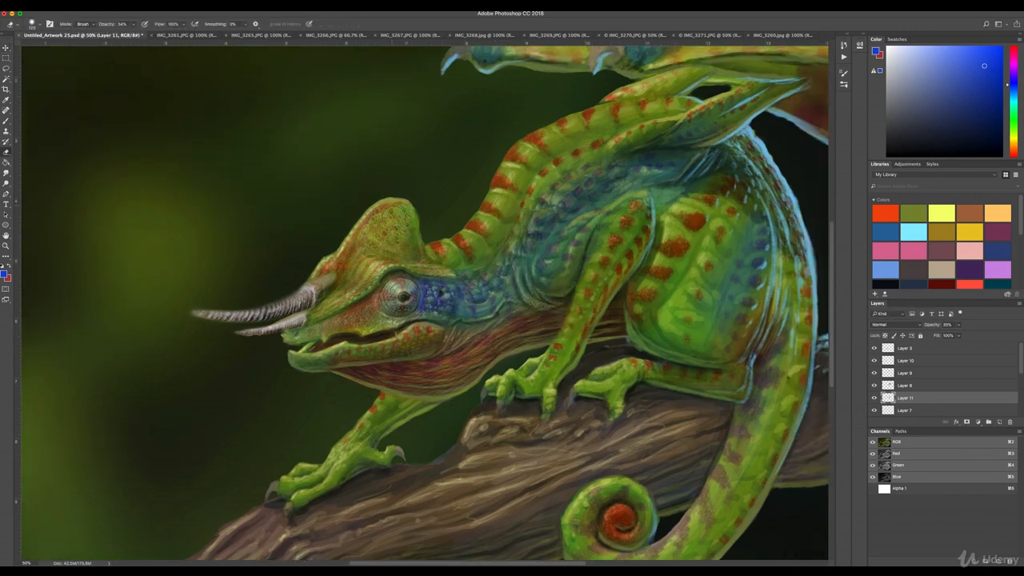
Step: Copy the selected patch of upper-neck scales from IMG_3267.JPG and paste it into the chameleon artwork
left_click(336, 36)
left_click(393, 35)
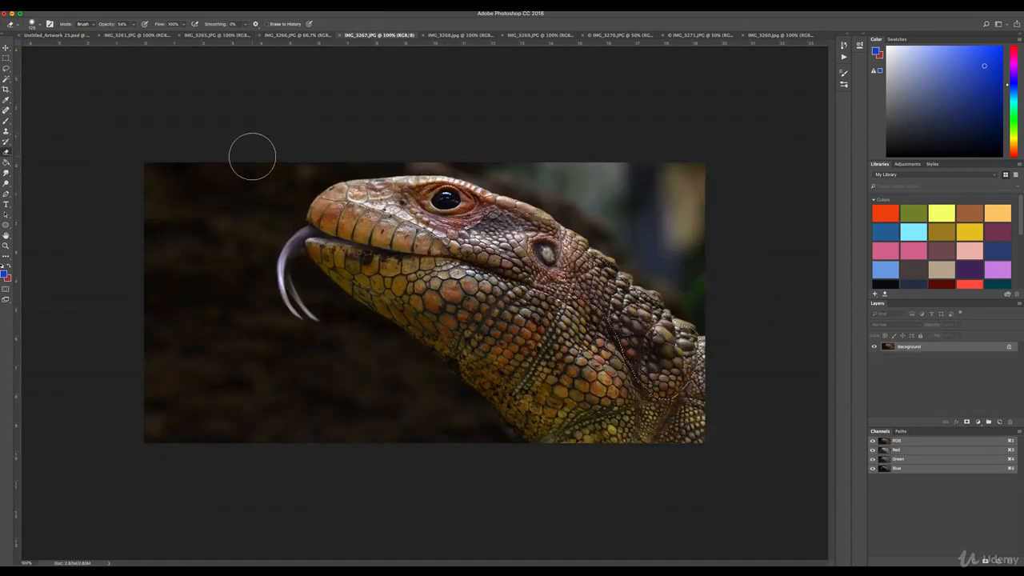
left_click(6, 48)
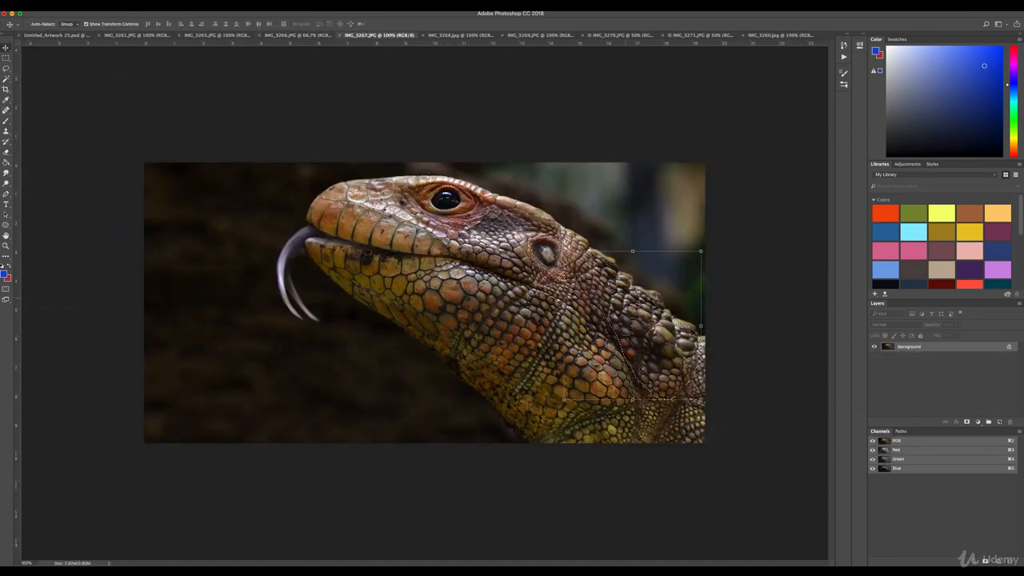
key("q")
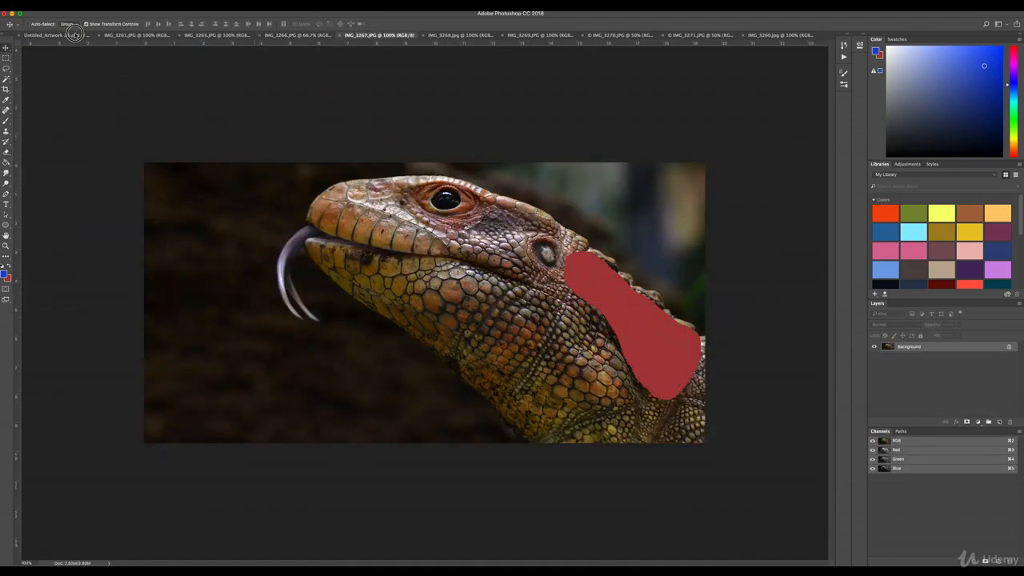
left_click(74, 35)
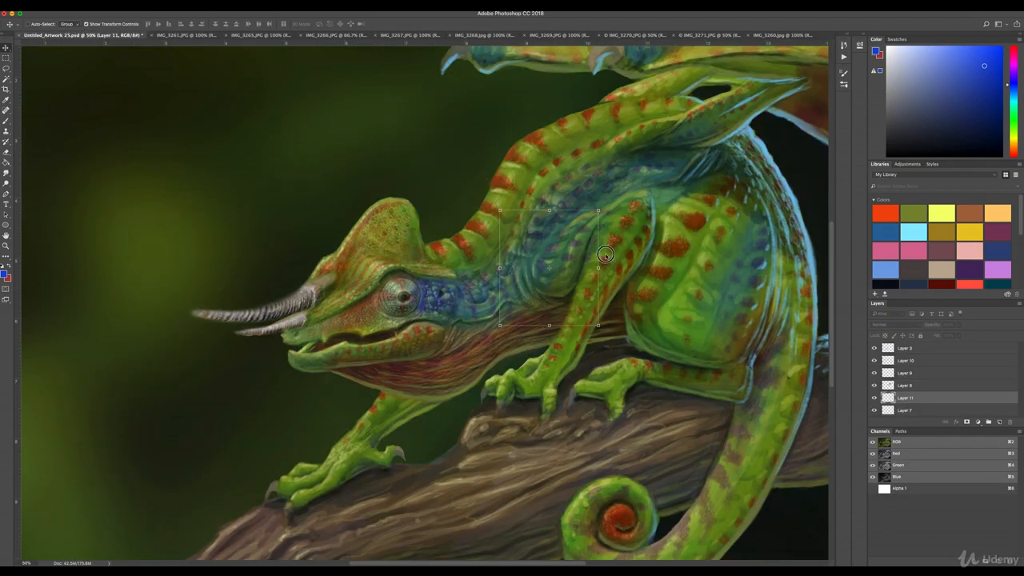
key("super+v")
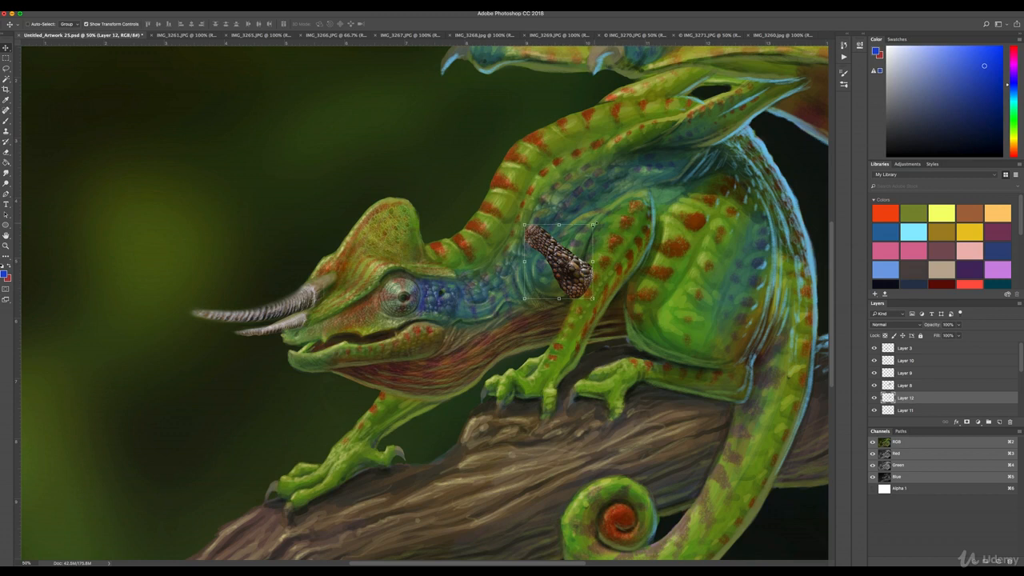
Step: Rotate the pasted scale patch over the shoulder behind the front leg and lower its opacity to about 36%
left_click_drag(599, 223, 571, 245)
key("Return")
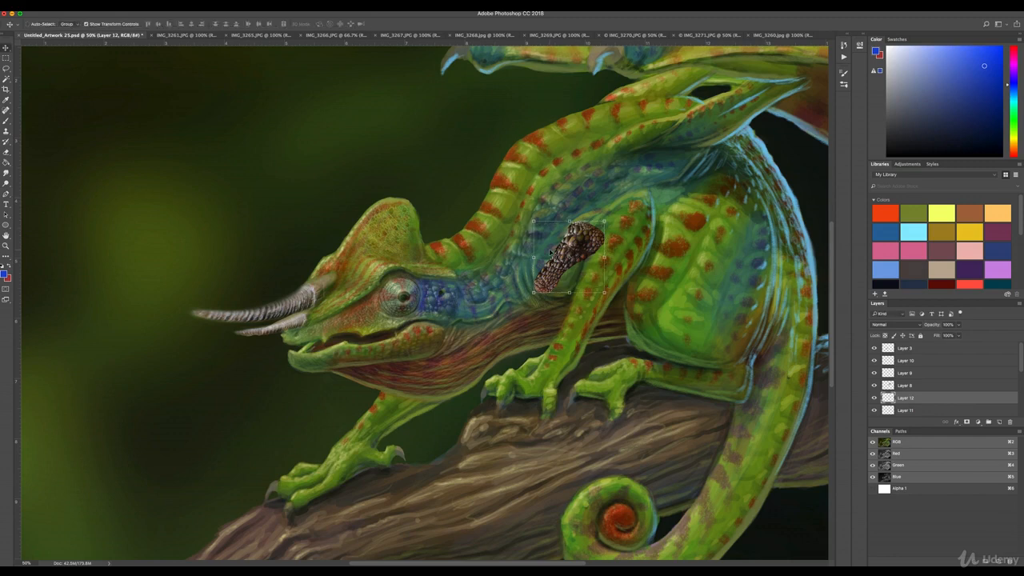
left_click_drag(959, 325, 934, 335)
Step: Adjust the shoulder patch's exposure and reduce its saturation to match the painted skin
left_click(103, 8)
mouse_move(120, 25)
left_click(194, 48)
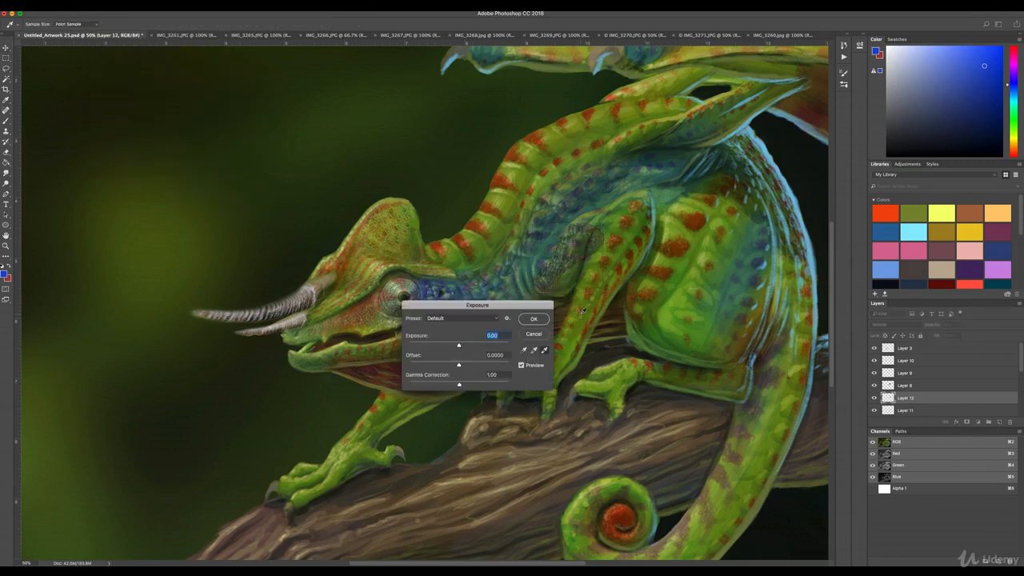
left_click(533, 319)
left_click(103, 8)
left_click(200, 68)
left_click_drag(644, 320, 626, 320)
left_click(728, 258)
Step: Enlarge the shoulder scale patch and warp it to follow the rounded form beside the front leg
left_click_drag(604, 225, 639, 193)
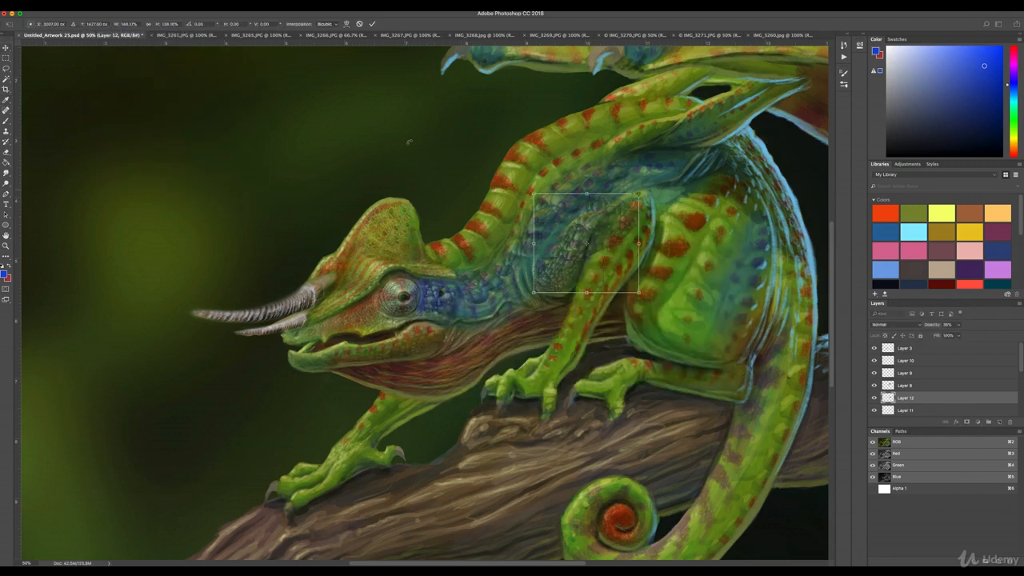
key("Return")
left_click(103, 8)
mouse_move(85, 8)
mouse_move(104, 181)
left_click(210, 231)
left_click_drag(555, 244, 545, 238)
left_click_drag(589, 276, 624, 268)
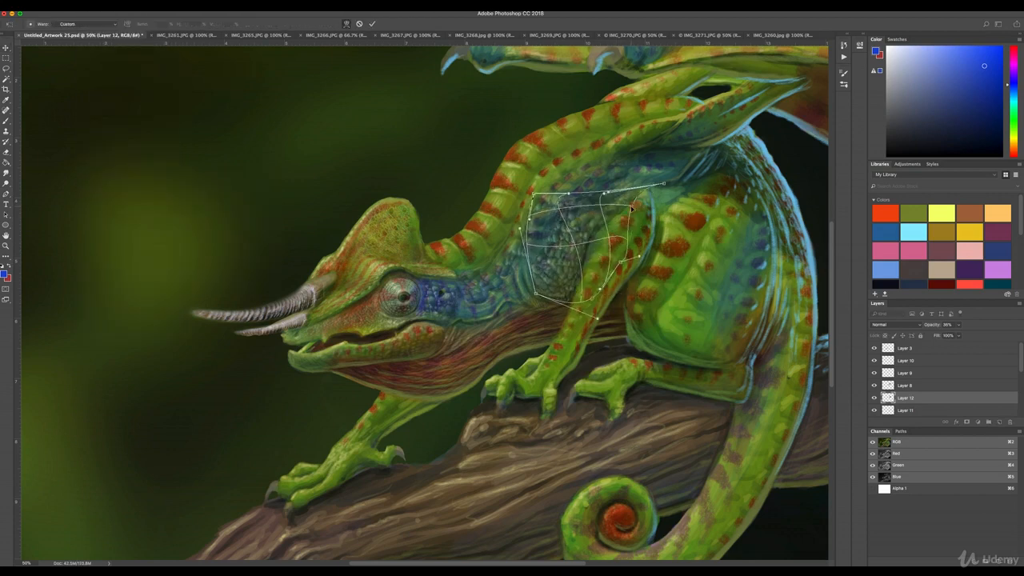
key("Return")
Step: Erase the shoulder patch's edges to blend them and fine-tune the layer's opacity
key("e")
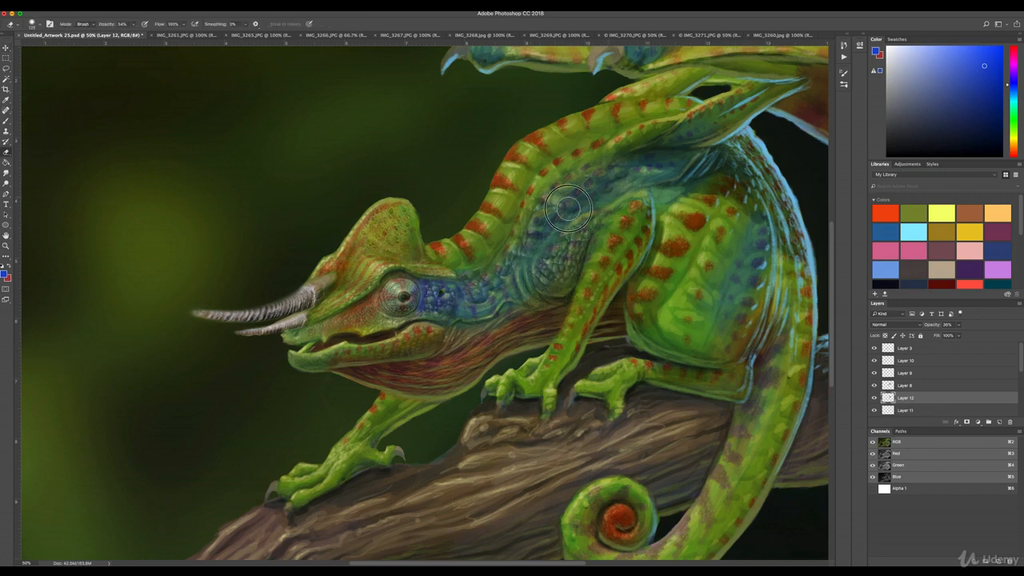
left_click_drag(958, 325, 957, 335)
scroll(400, 160, "down", 2)
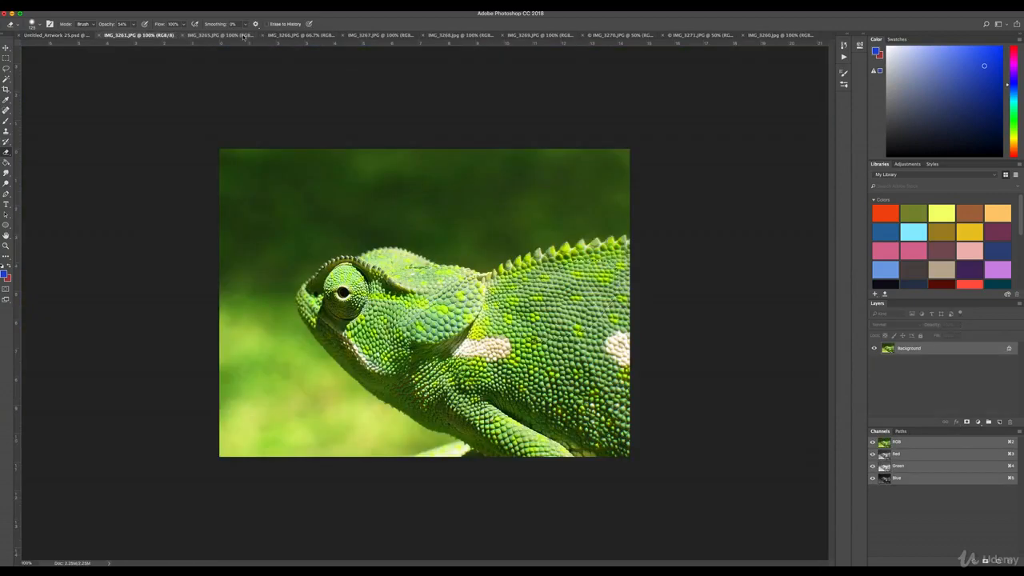
Step: Bring a lassoed patch of throat scales from IMG_3267.JPG into the artwork, enlarged and rotated about 73° over the belly
left_click(412, 35)
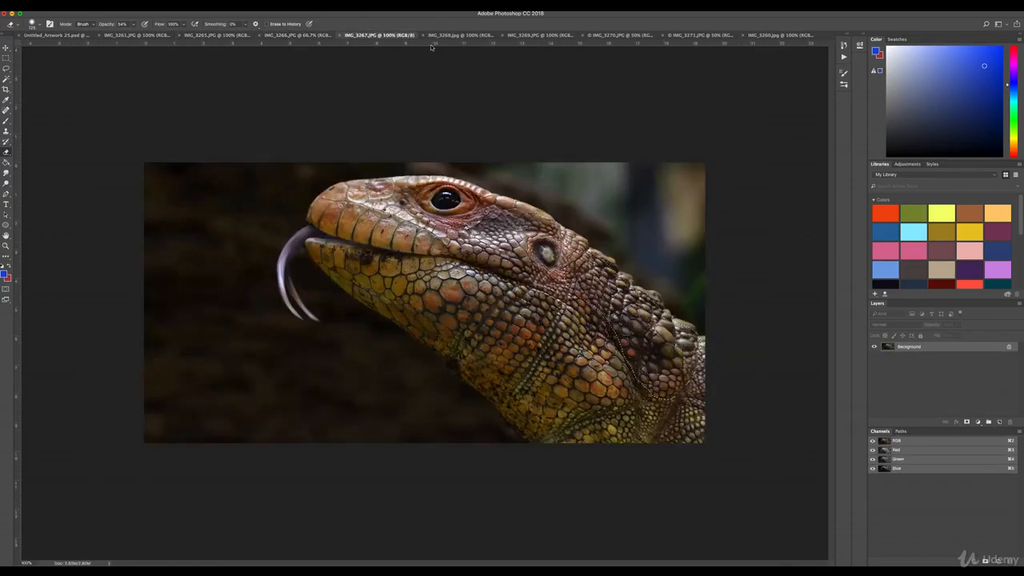
left_click_drag(472, 272, 423, 400)
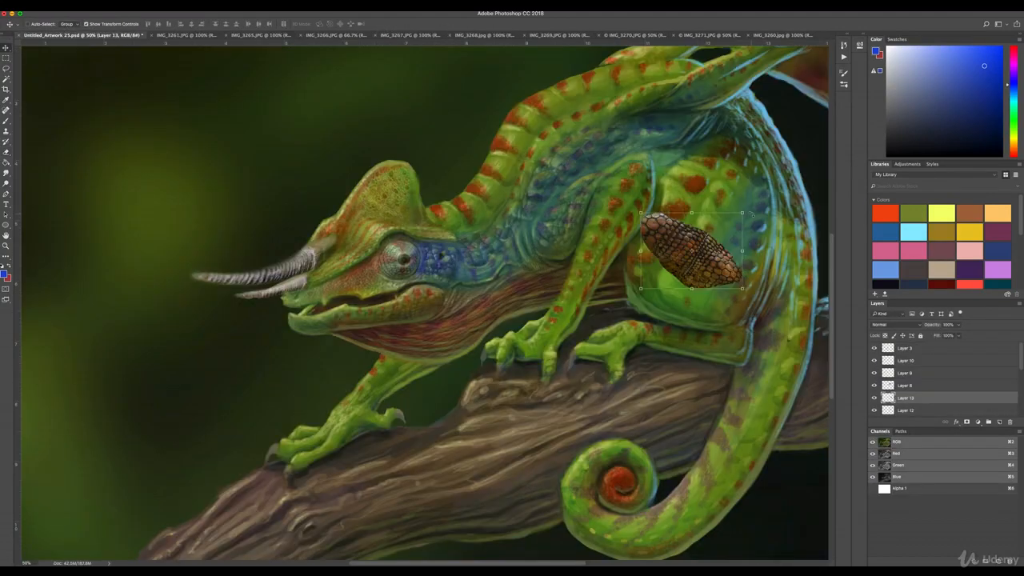
mouse_move(744, 264)
left_mouse_down()
mouse_move(761, 213)
mouse_move(713, 164)
mouse_move(704, 172)
left_mouse_up()
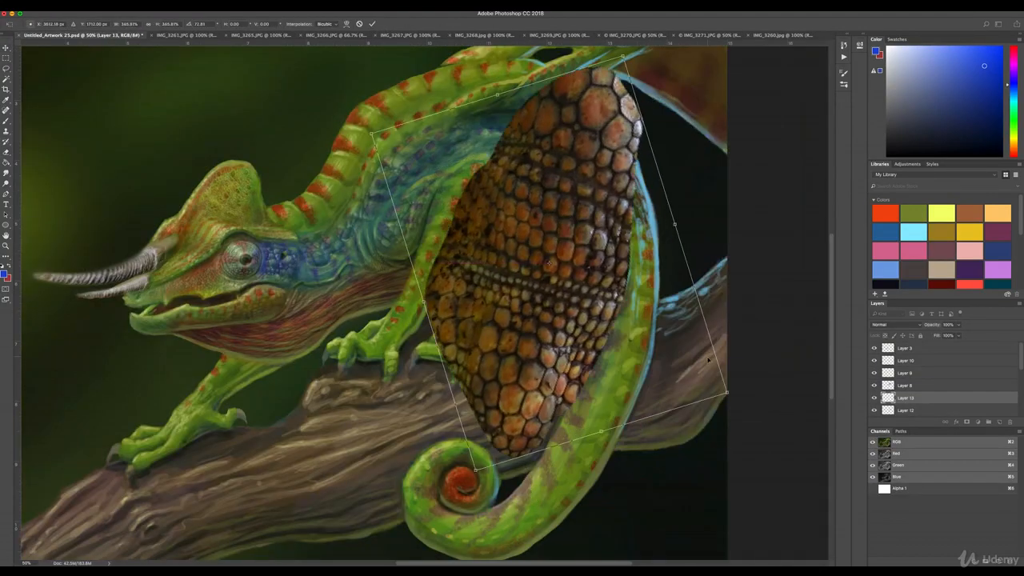
key("Return")
Step: Set the belly patch's opacity to 37% and match its color by shifting hue, reducing saturation and raising exposure slightly
left_click_drag(947, 336, 936, 337)
left_click(103, 5)
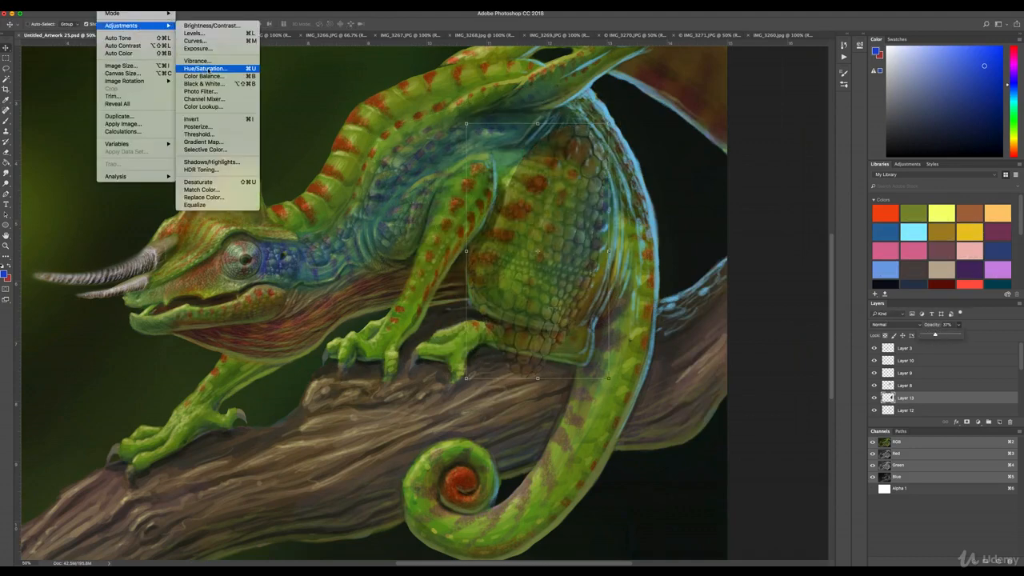
left_click(205, 68)
left_click_drag(644, 298, 657, 299)
left_click_drag(644, 318, 620, 318)
left_click(729, 257)
left_click(103, 4)
left_click(201, 50)
left_click_drag(459, 345, 464, 345)
left_click(533, 319)
Step: Warp the upper corners and side of the belly patch to the rounded top and back of the belly
left_click(87, 5)
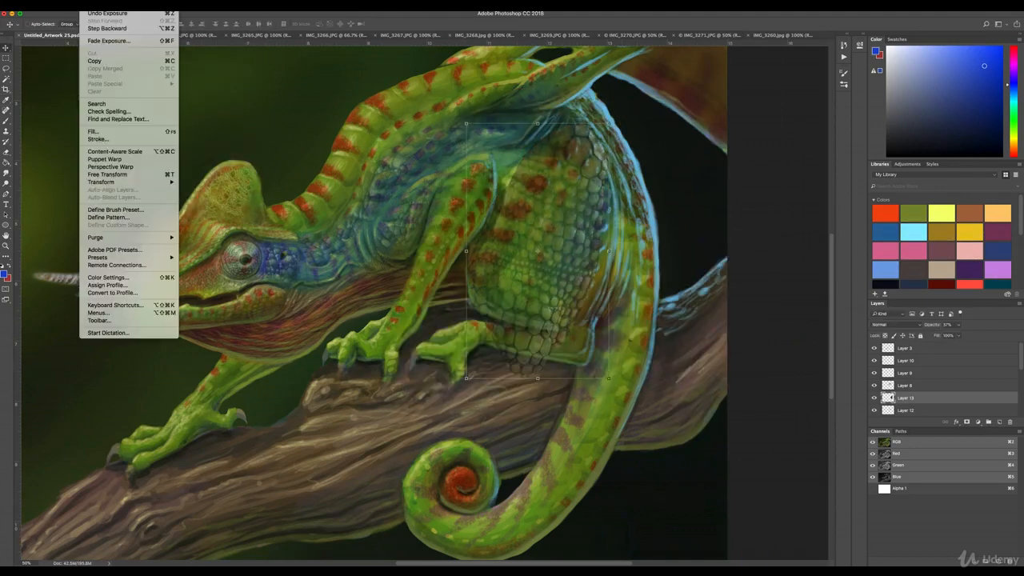
mouse_move(100, 181)
left_click(208, 234)
left_click_drag(466, 123, 504, 160)
left_click_drag(516, 210, 512, 192)
left_click_drag(609, 123, 610, 178)
left_click_drag(561, 123, 601, 105)
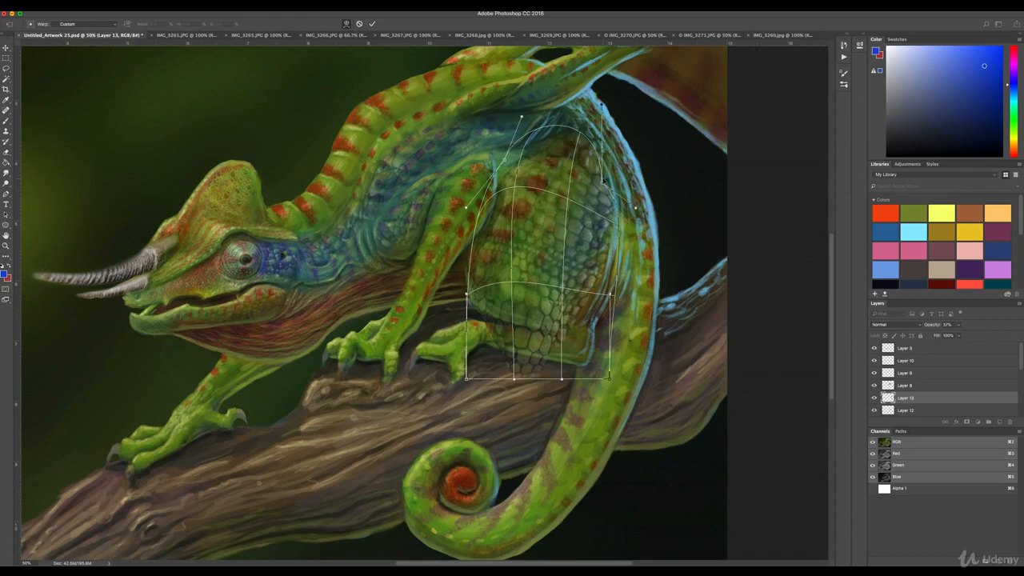
left_click_drag(609, 209, 636, 210)
Step: Pull the warp's lower corners and bottom edge inward to follow the belly's lower contour
left_click_drag(610, 379, 594, 318)
left_click_drag(467, 379, 484, 344)
left_click_drag(467, 208, 457, 210)
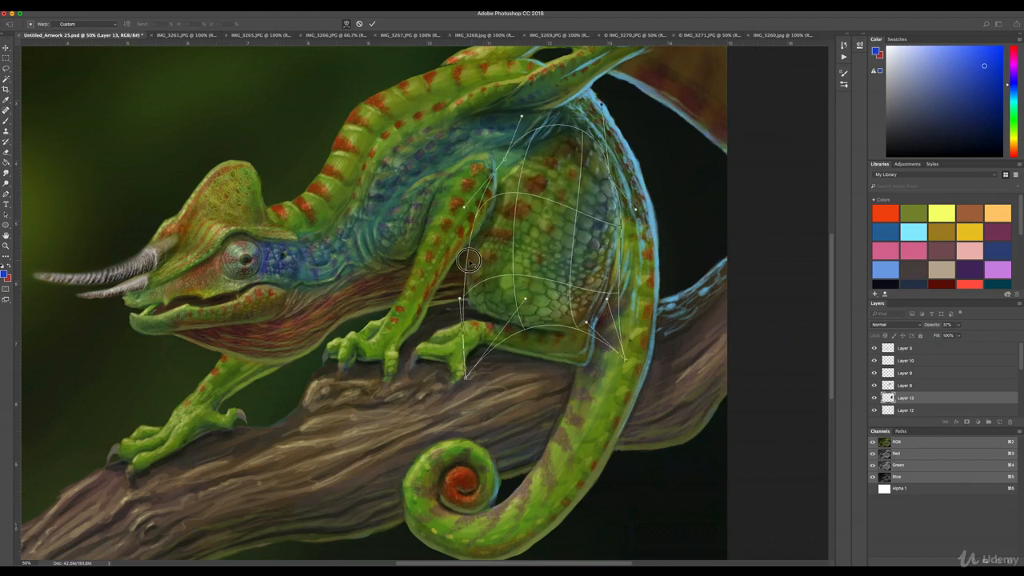
left_click_drag(466, 294, 448, 304)
left_click_drag(514, 379, 530, 312)
left_click_drag(564, 381, 590, 365)
left_click_drag(530, 312, 520, 365)
left_click_drag(484, 344, 499, 319)
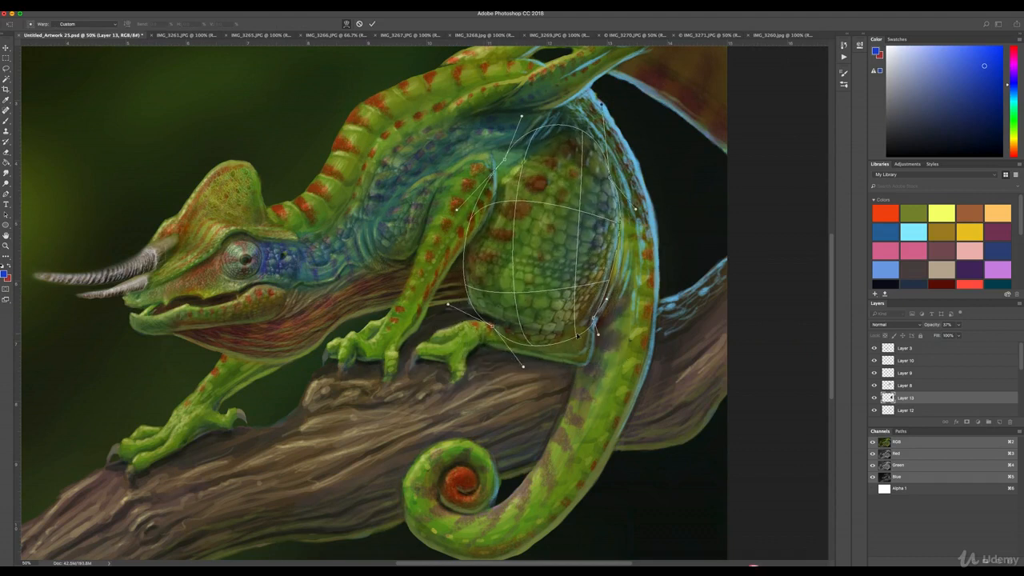
Step: Fine-tune the warp along the belly's lower rear edge and interior, and apply it
left_click_drag(590, 366, 586, 317)
left_click_drag(593, 319, 599, 308)
left_click_drag(520, 366, 533, 343)
left_click_drag(512, 208, 517, 199)
scroll(544, 240, "up", 4)
left_click_drag(567, 336, 573, 343)
key("Return")
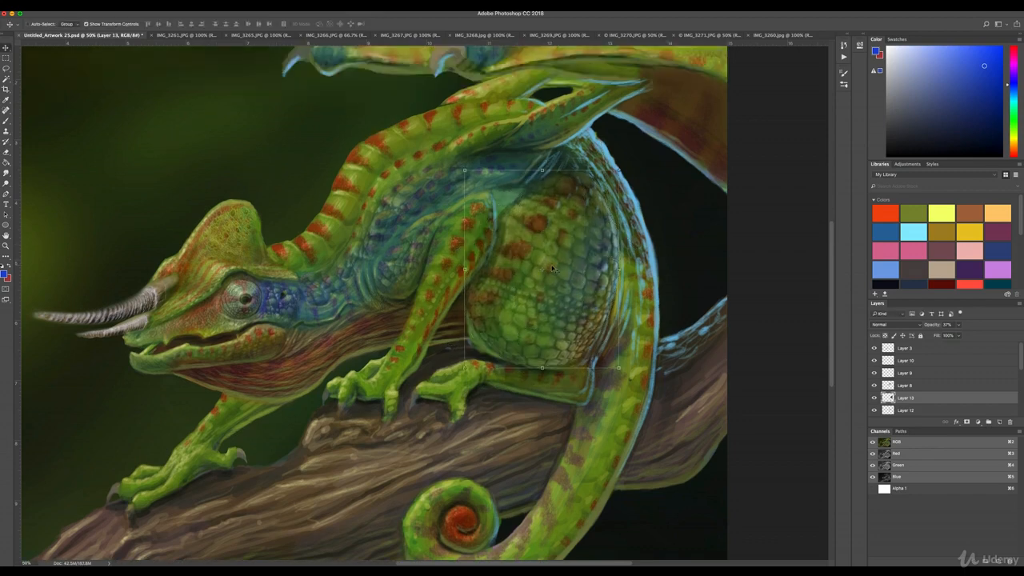
Step: Lower the belly patch's opacity to 33% and erase its edges so the scales blend into the body
key("e")
scroll(480, 248, "down", 1)
left_click_drag(616, 240, 619, 271)
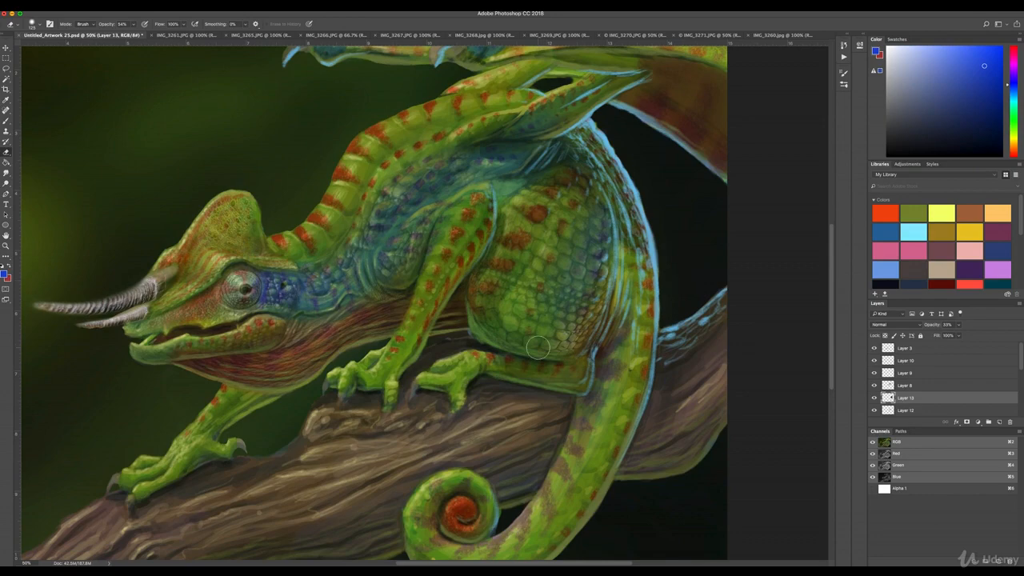
Step: Review the reptile reference photos for another scale texture and check the whole artwork fitted in view
left_click(324, 36)
left_click(393, 36)
left_click(455, 36)
left_click(394, 36)
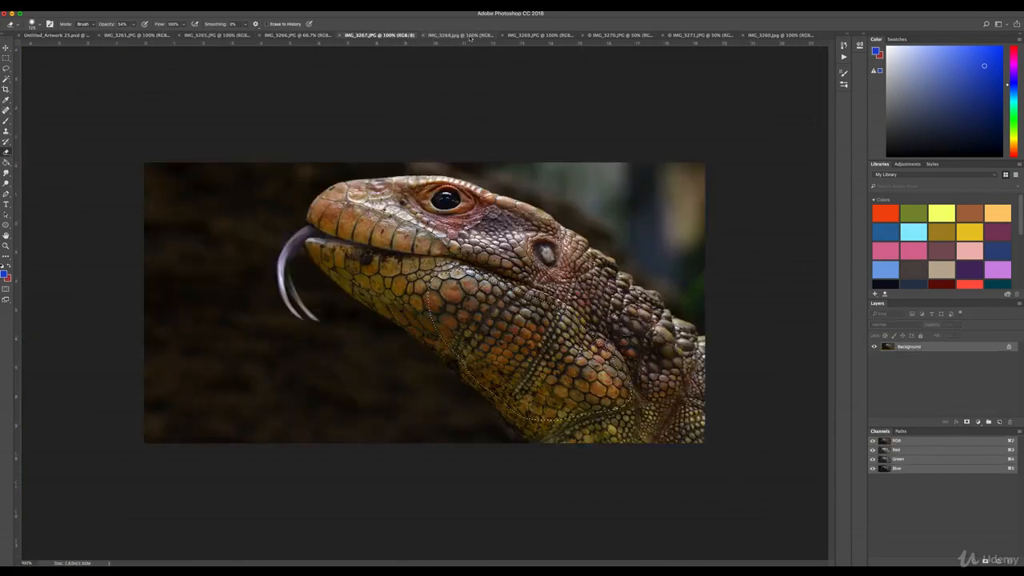
left_click(529, 36)
left_click(83, 36)
key("super+0")
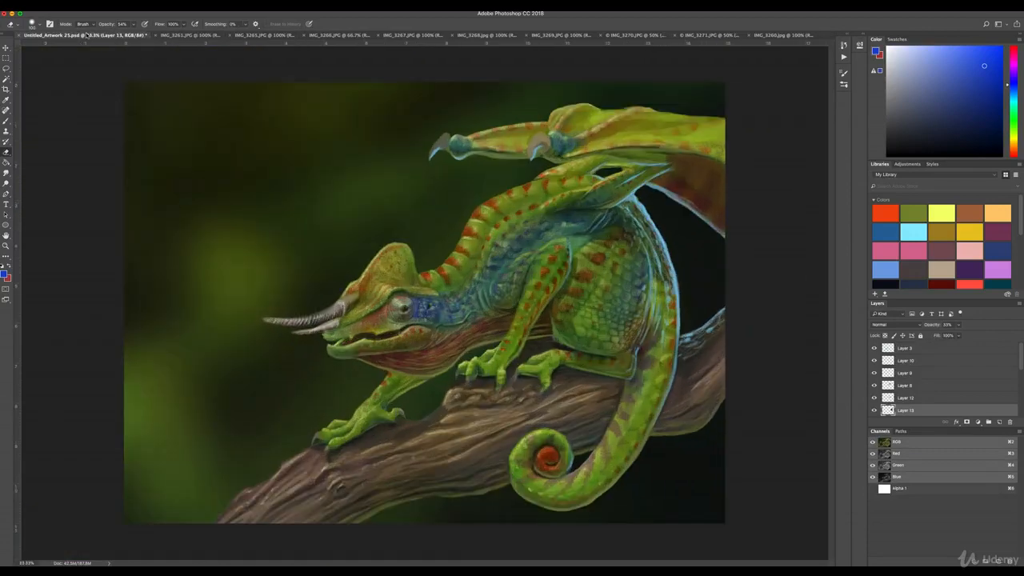
Step: Lasso the orange lip scales on the lizard in IMG_3267.JPG and move them into the chameleon artwork
left_click(248, 36)
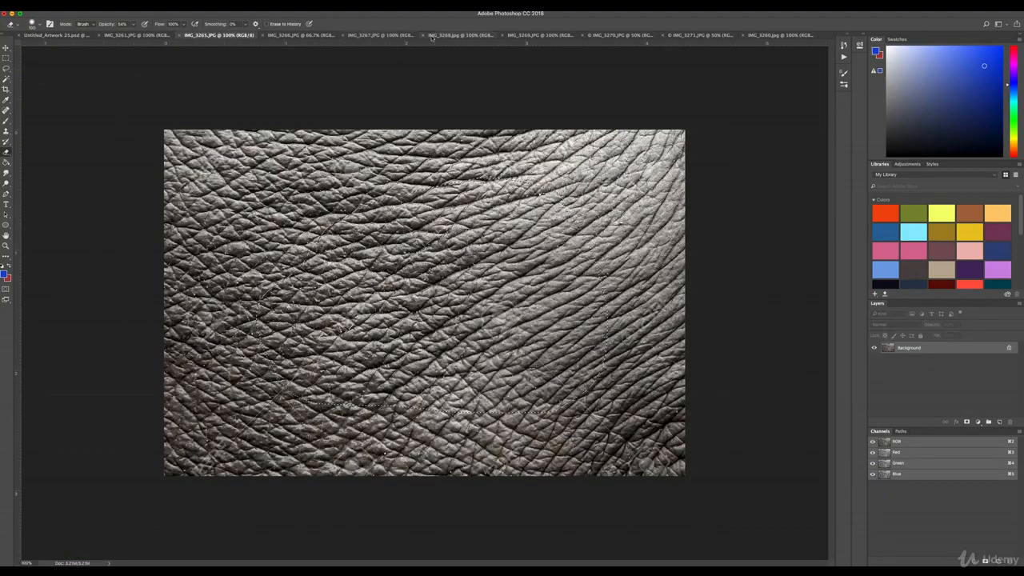
left_click(309, 36)
left_click(379, 36)
key("l")
mouse_move(444, 232)
left_mouse_down()
mouse_move(328, 225)
mouse_move(448, 238)
left_mouse_up()
key("v")
mouse_move(392, 232)
left_mouse_down()
mouse_move(313, 189)
mouse_move(480, 230)
mouse_move(488, 196)
left_mouse_up()
Step: Enlarge and rotate the lip-scale patch along the chameleon's back and lower its opacity to 37%
key("super+t")
mouse_move(497, 205)
left_mouse_down()
mouse_move(551, 177)
mouse_move(474, 261)
left_mouse_up()
left_click_drag(510, 223, 552, 144)
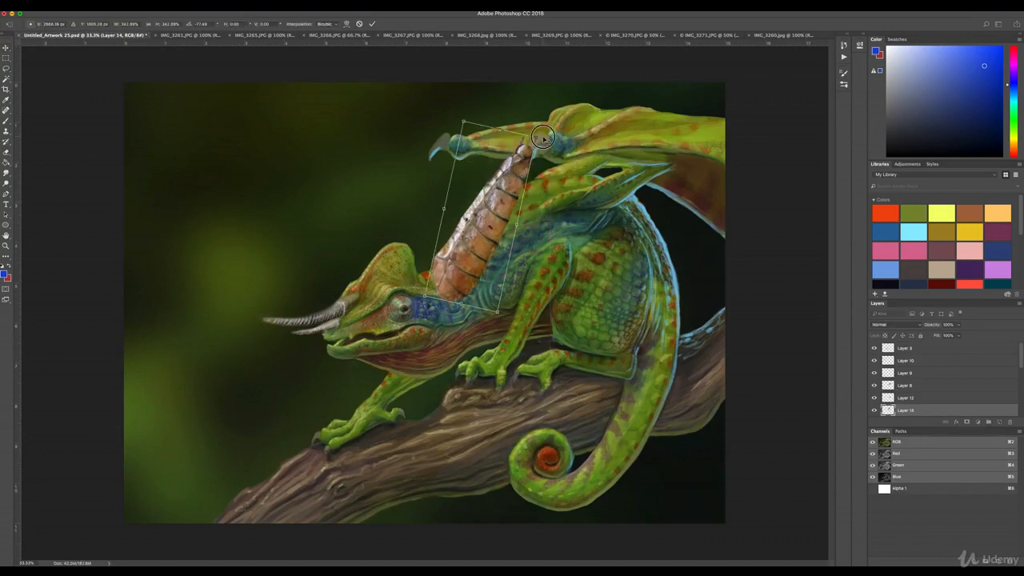
left_click_drag(433, 289, 407, 305)
key("Return")
left_click(958, 326)
left_click_drag(960, 334, 934, 335)
Step: Match the back patch to the skin by adjusting gamma and exposure, shifting its hue and reducing its saturation
left_click(107, 7)
mouse_move(132, 26)
left_click(194, 48)
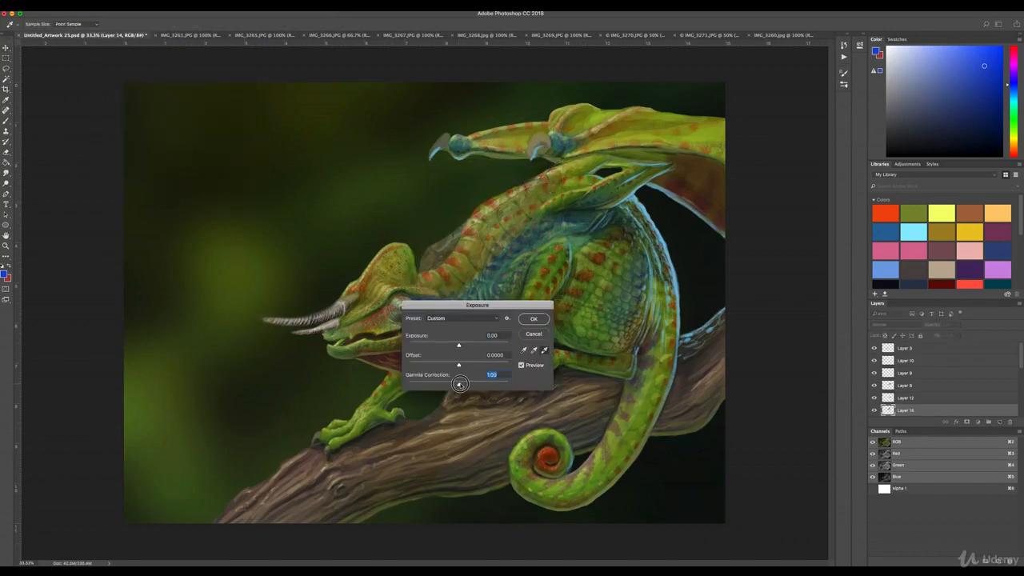
left_click_drag(459, 384, 467, 384)
left_click_drag(459, 345, 461, 346)
left_click(534, 319)
key("super+u")
left_click_drag(643, 299, 658, 299)
left_click_drag(643, 319, 620, 321)
left_click(730, 259)
Step: Warp the back patch so its scale rows follow the arch from the neck to the wing joint
left_click(106, 6)
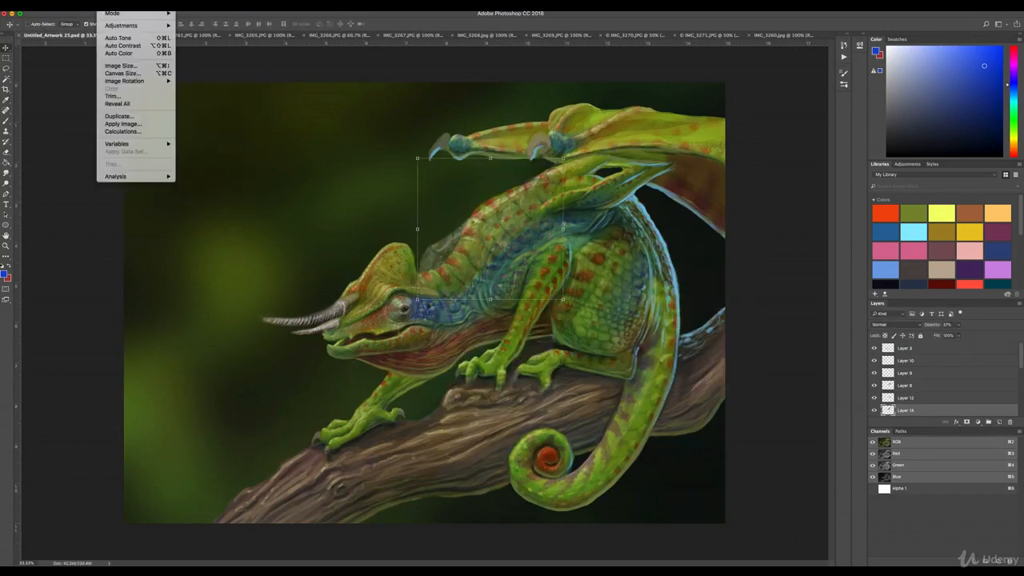
mouse_move(87, 6)
mouse_move(120, 195)
left_click(216, 248)
left_click_drag(467, 206, 451, 216)
left_click_drag(565, 158, 587, 168)
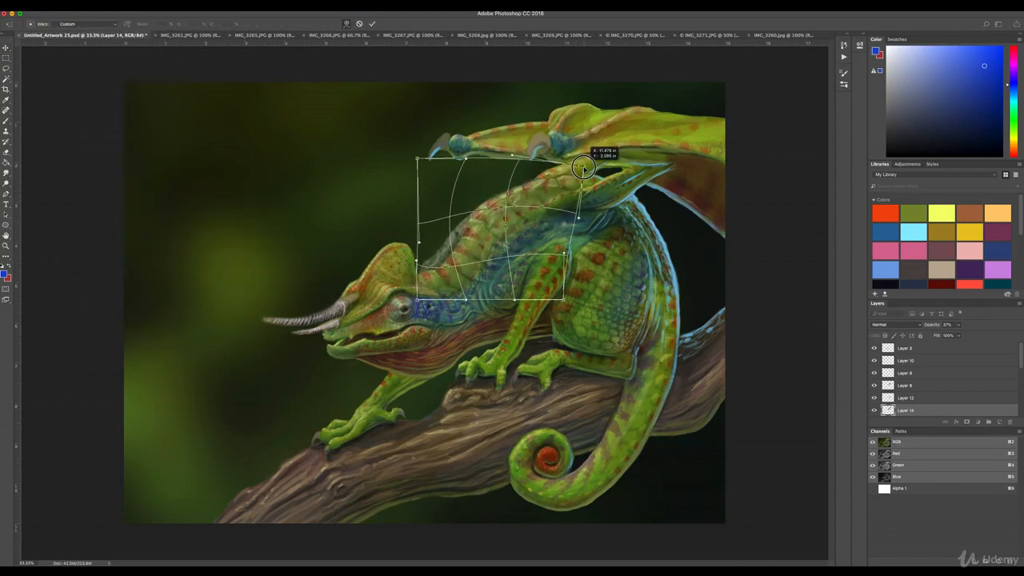
left_click_drag(417, 300, 413, 304)
left_click_drag(453, 250, 460, 258)
left_click_drag(587, 169, 594, 172)
left_click_drag(486, 268, 489, 258)
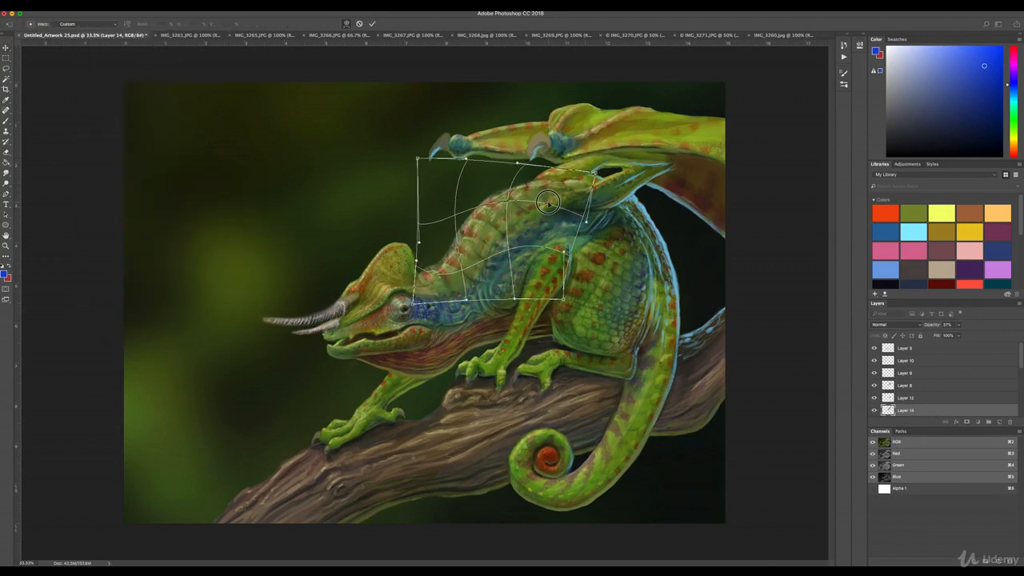
Step: Refine the warp along the outer back and toward the wing joint, and apply it
left_click_drag(420, 243, 435, 256)
left_click_drag(485, 215, 478, 207)
left_click_drag(594, 172, 612, 166)
left_click_drag(512, 251, 507, 245)
key("Return")
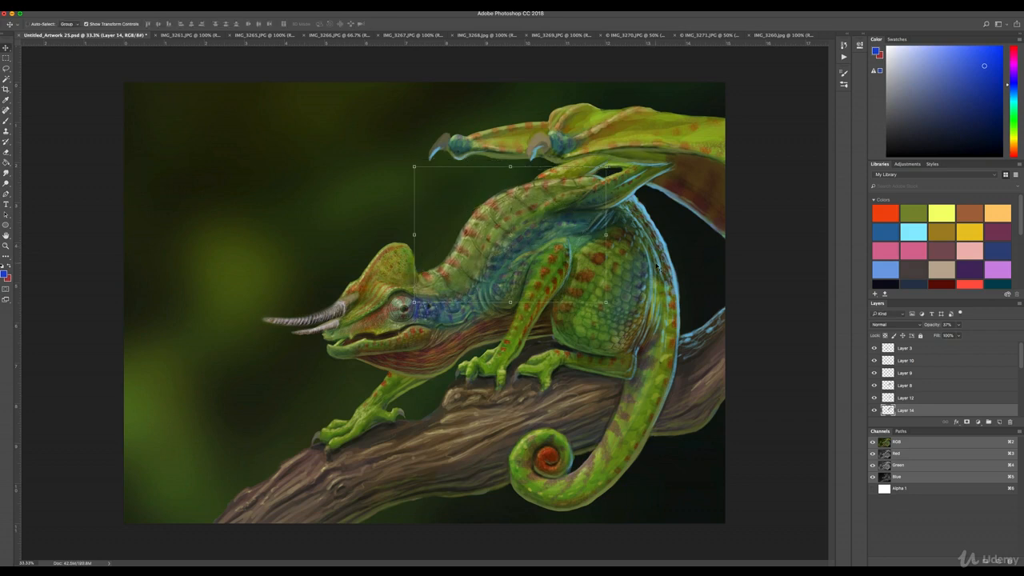
Step: Set the back patch's opacity to about 32% and adjust its gamma correction with Exposure
left_click(958, 324)
left_click_drag(951, 334, 955, 333)
left_click(107, 7)
mouse_move(116, 29)
left_click(198, 54)
left_click_drag(458, 385, 468, 385)
left_click(532, 318)
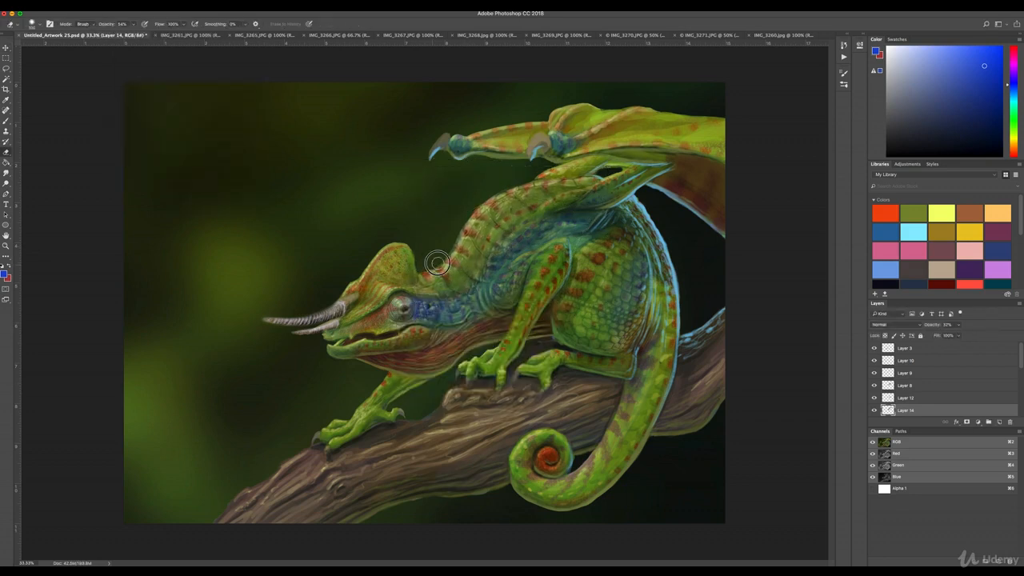
Step: Erase the back patch's excess edges around the neck and shoulder with a smaller eraser
key("bracketleft")
key("bracketleft")
key("bracketleft")
key("bracketleft")
key("bracketleft")
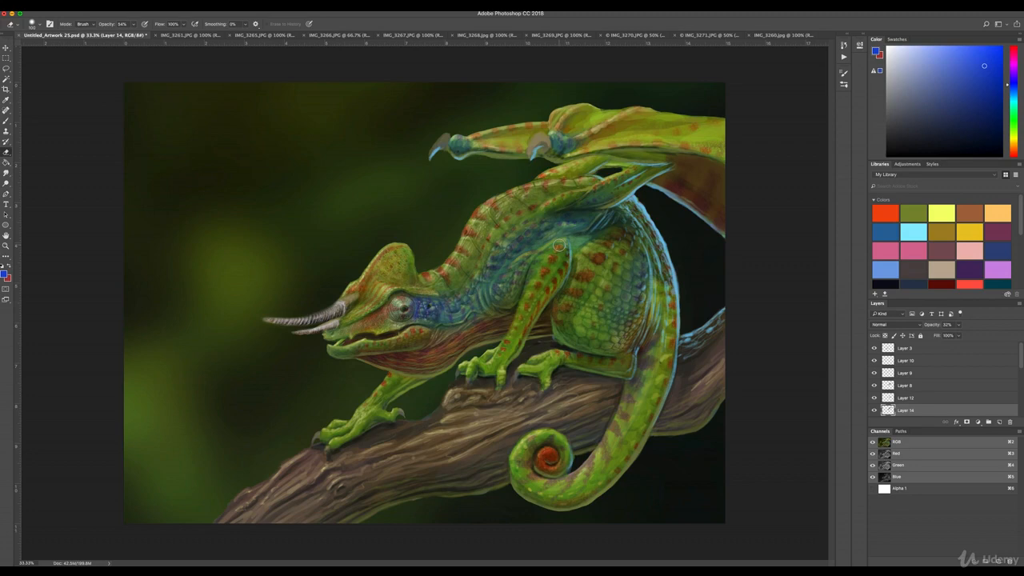
Step: Bring another strip of reference scales into the artwork, enlarged and rotated to lie along the chameleon's front leg
left_click(190, 35)
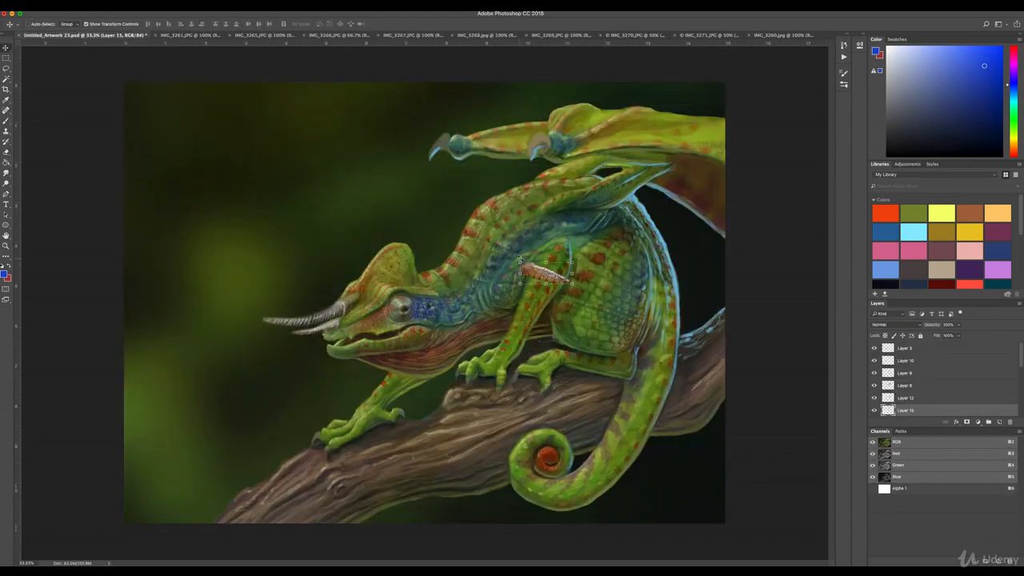
key("ctrl+t")
left_click_drag(516, 271, 569, 216)
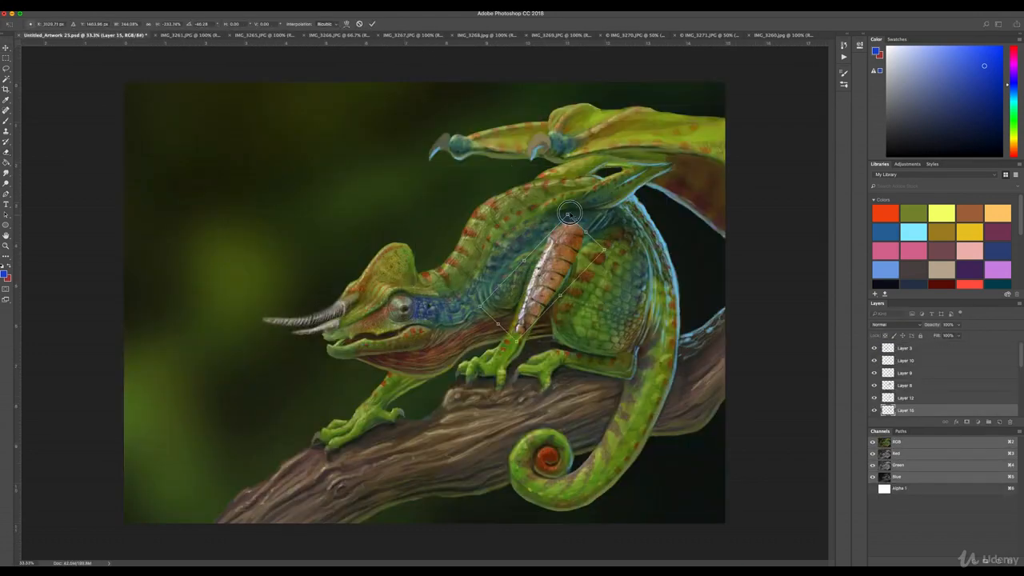
key("Return")
Step: Lower the leg patch's opacity to about 35% and adjust its color with Hue/Saturation
left_click(959, 325)
left_click_drag(958, 335, 934, 336)
left_click(102, 7)
mouse_move(120, 25)
left_click(222, 69)
left_click(721, 262)
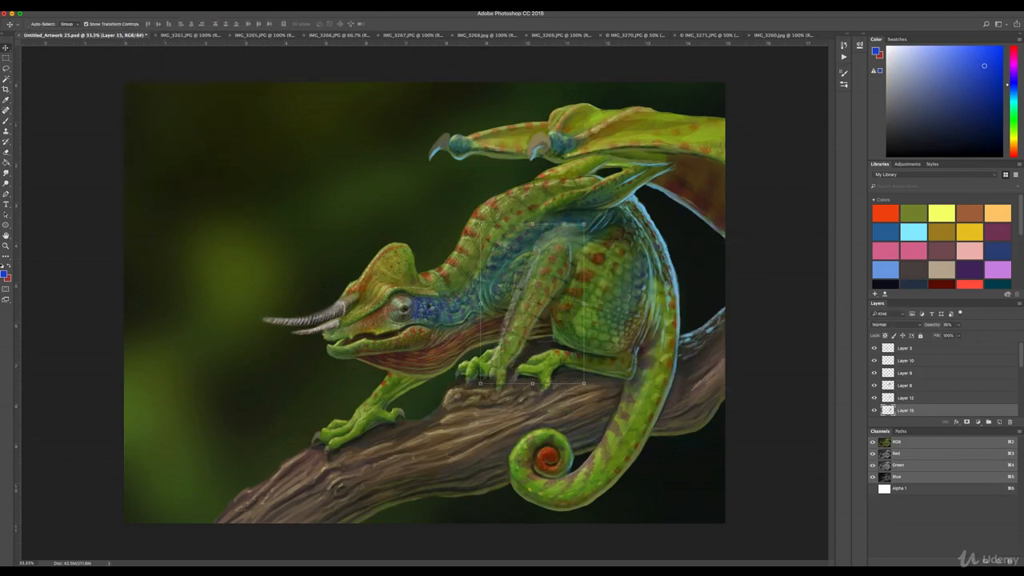
Step: Adjust the front leg patch's gamma correction and exposure with Exposure so it blends with the painted leg
left_click(103, 7)
left_click(200, 49)
left_click_drag(459, 384, 464, 384)
left_click_drag(459, 346, 459, 347)
left_click_drag(466, 385, 465, 385)
left_click(534, 320)
Step: Warp the leg patch to follow the contour of the chameleon's front leg and erase its excess edges
left_click(84, 7)
mouse_move(104, 183)
left_click(200, 242)
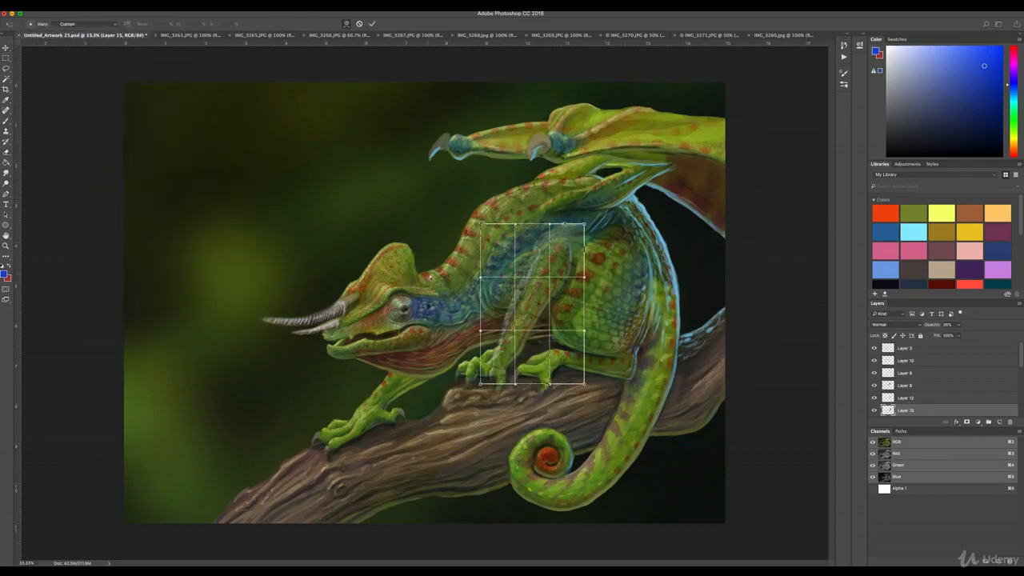
left_click_drag(585, 223, 573, 235)
left_click_drag(520, 308, 528, 301)
left_click_drag(480, 225, 524, 230)
left_click_drag(512, 316, 520, 304)
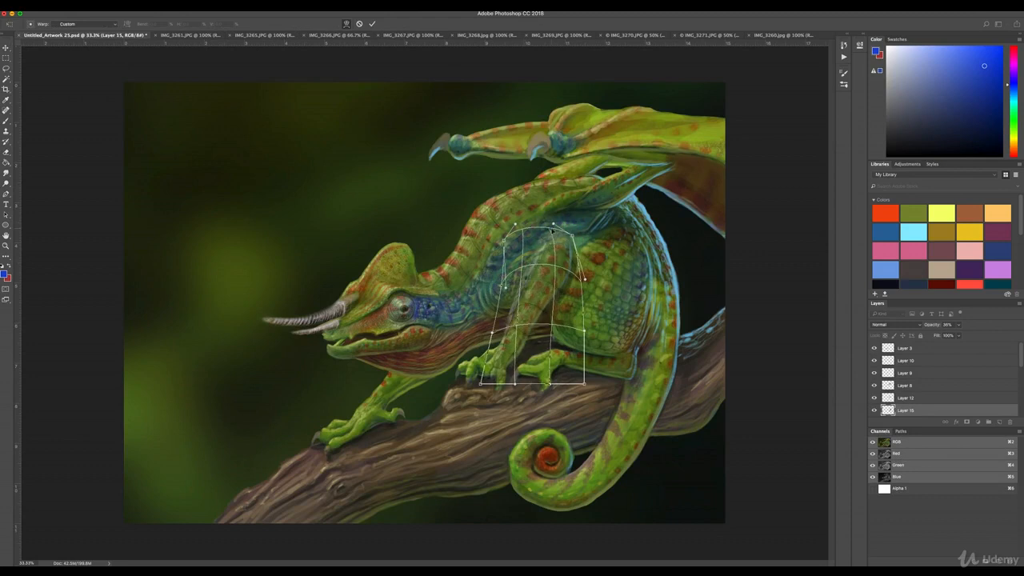
left_click_drag(524, 230, 576, 240)
left_click_drag(584, 384, 550, 377)
mouse_move(534, 308)
left_mouse_down()
mouse_move(540, 300)
mouse_move(535, 314)
left_mouse_up()
left_click_drag(550, 378, 549, 344)
left_click_drag(534, 324, 526, 324)
left_click_drag(576, 240, 571, 237)
left_click_drag(534, 300, 563, 322)
left_click_drag(506, 288, 490, 286)
key("Return")
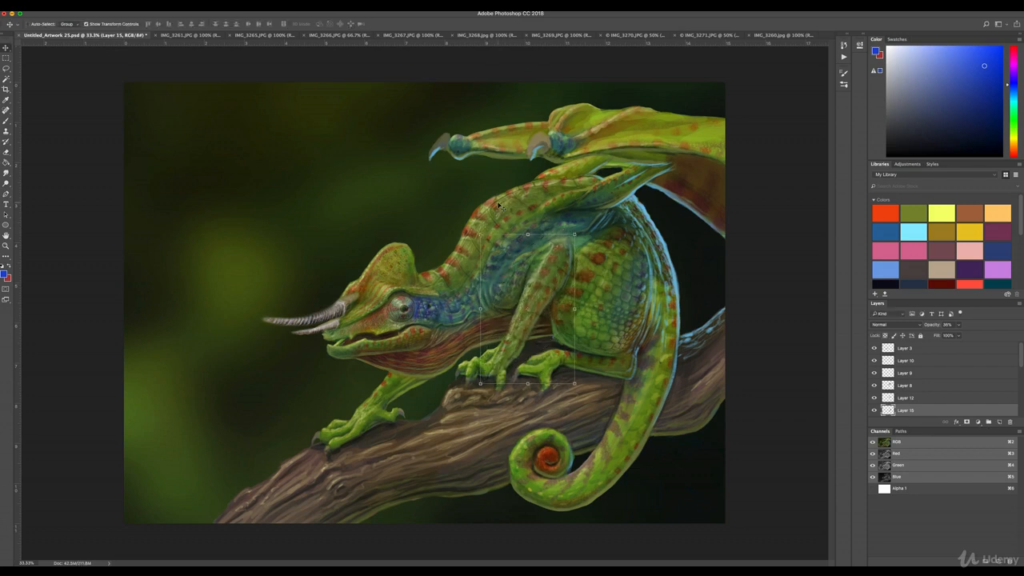
left_click(5, 151)
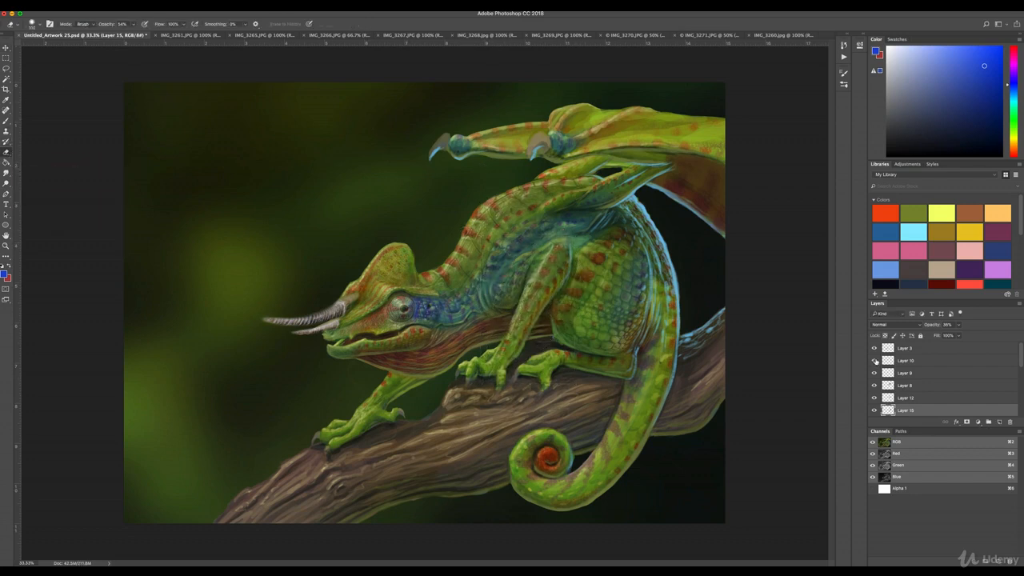
Step: Toggle the visibility of the two horn texture layers to identify them and delete Layer 10
left_click(875, 361)
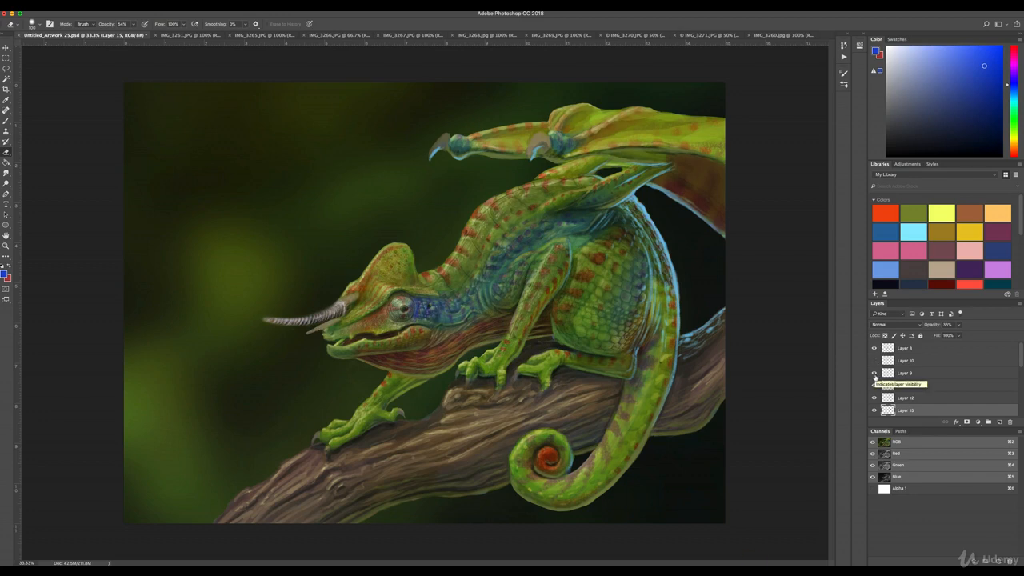
left_click(874, 373)
left_click(898, 373)
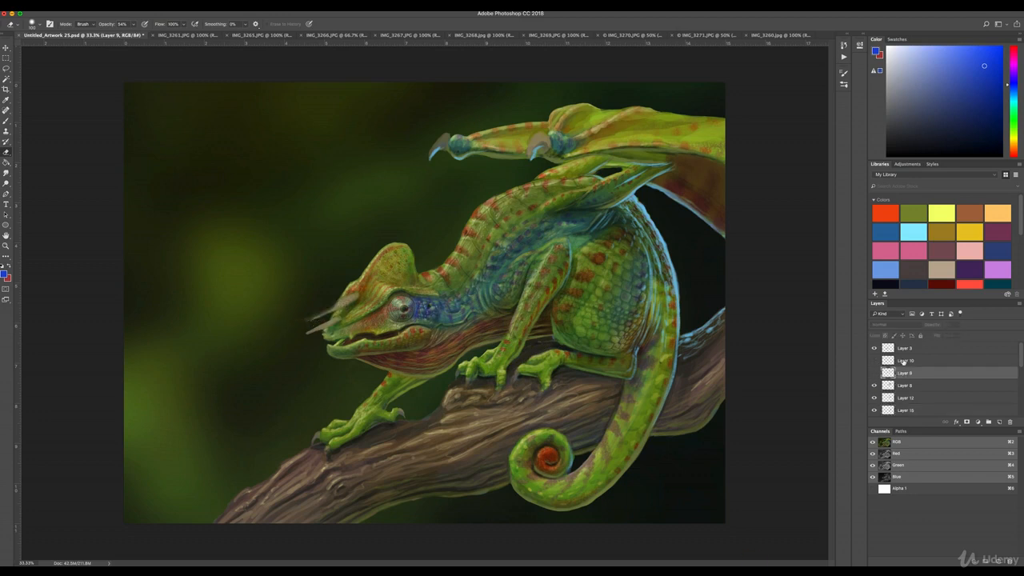
left_click(875, 373)
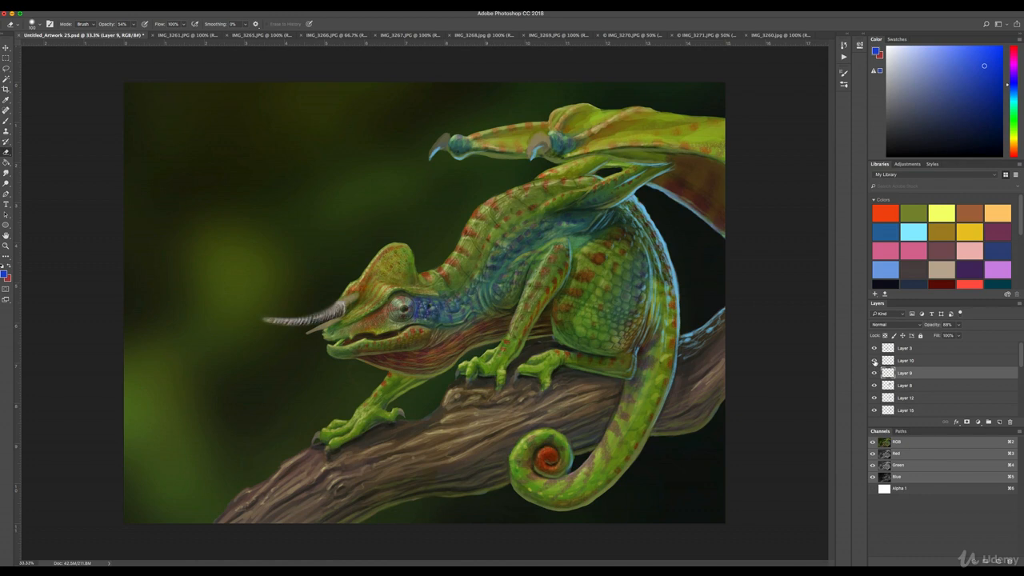
left_click(901, 361)
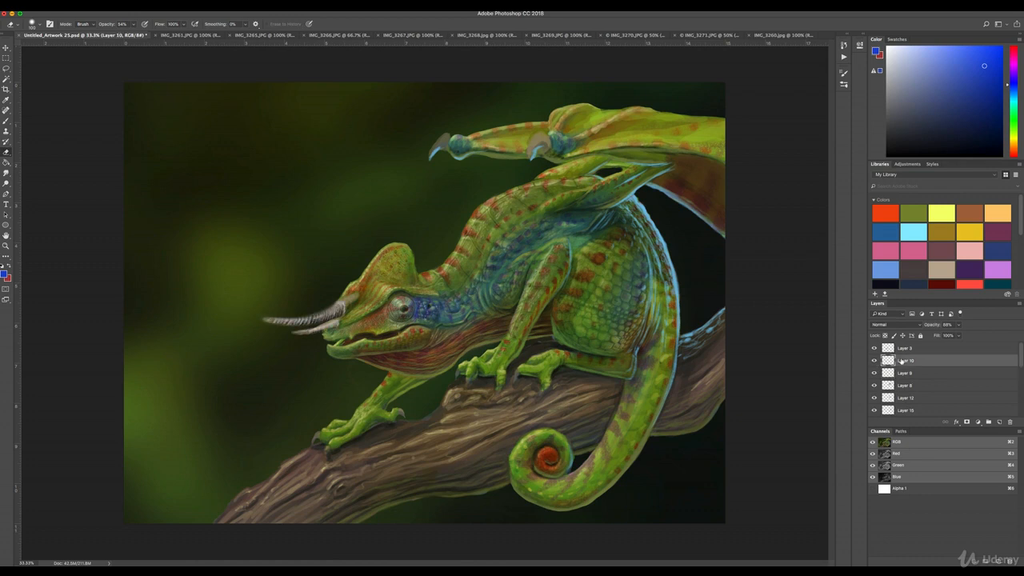
left_click(1010, 423)
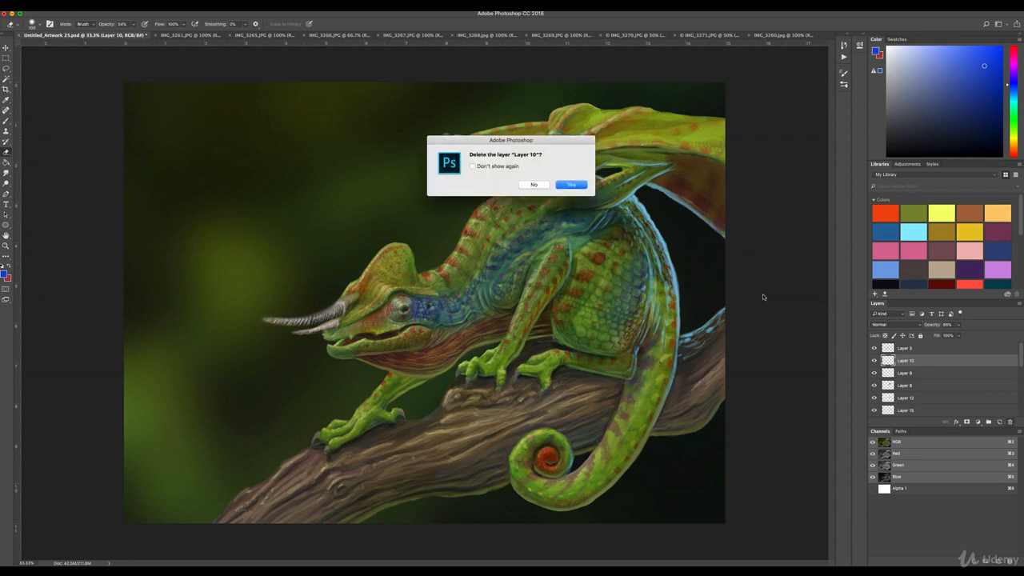
left_click(571, 185)
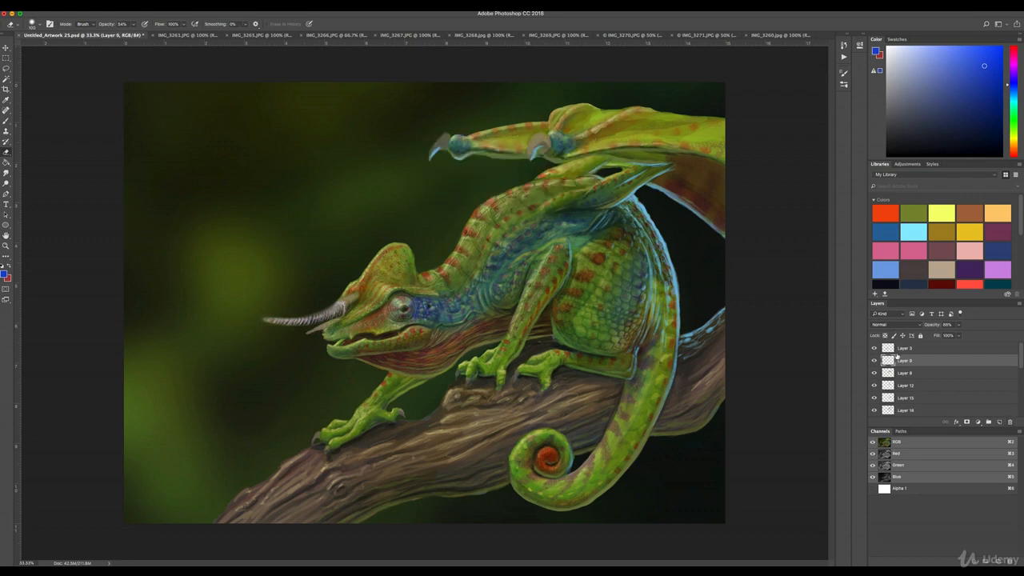
Step: Check what Layer 9 contains by toggling its visibility, and delete this remaining horn texture layer
left_click(873, 362)
left_click(873, 361)
left_click(1010, 423)
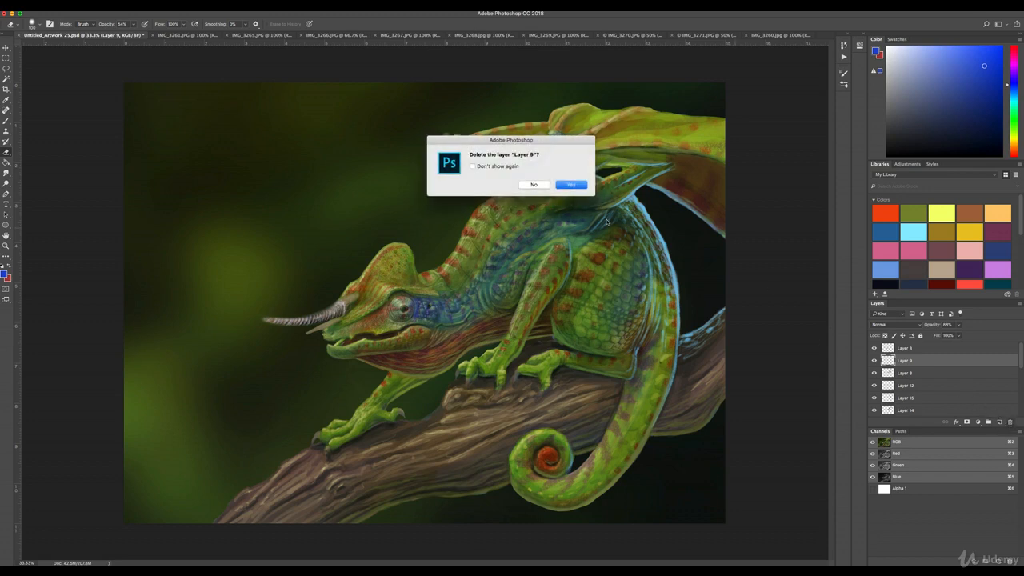
left_click(572, 184)
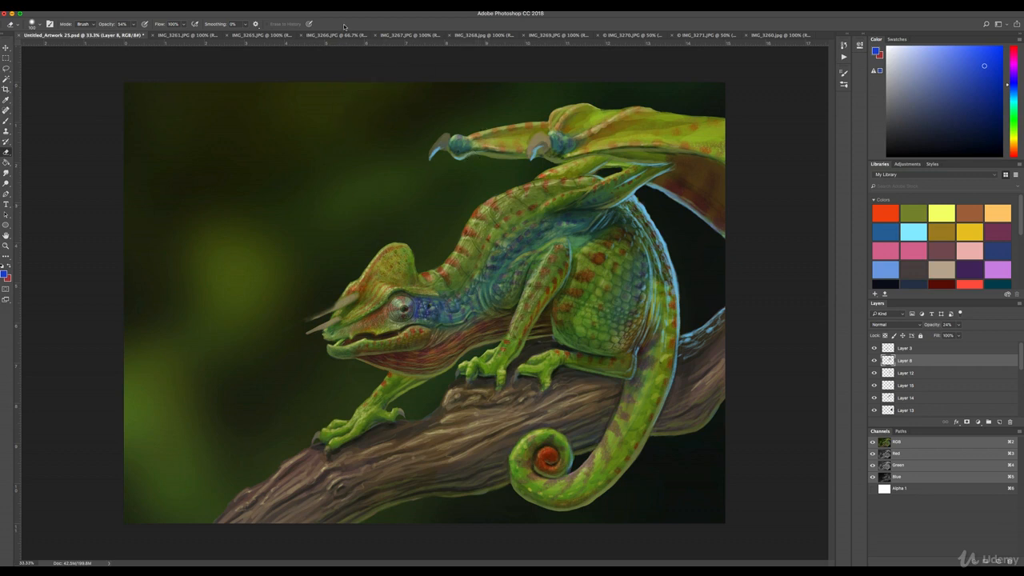
Step: Bring lassoed scales from below the horns in IMG_3268.jpg onto the chameleon's front foot, enlarged and rotated, at about 39% opacity
left_click(402, 36)
left_click(300, 36)
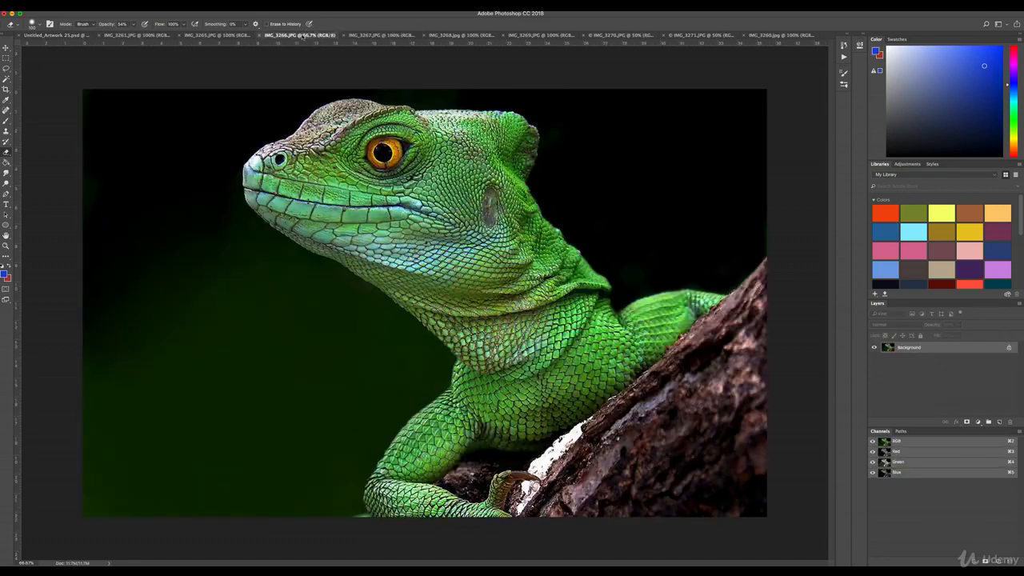
left_click(443, 36)
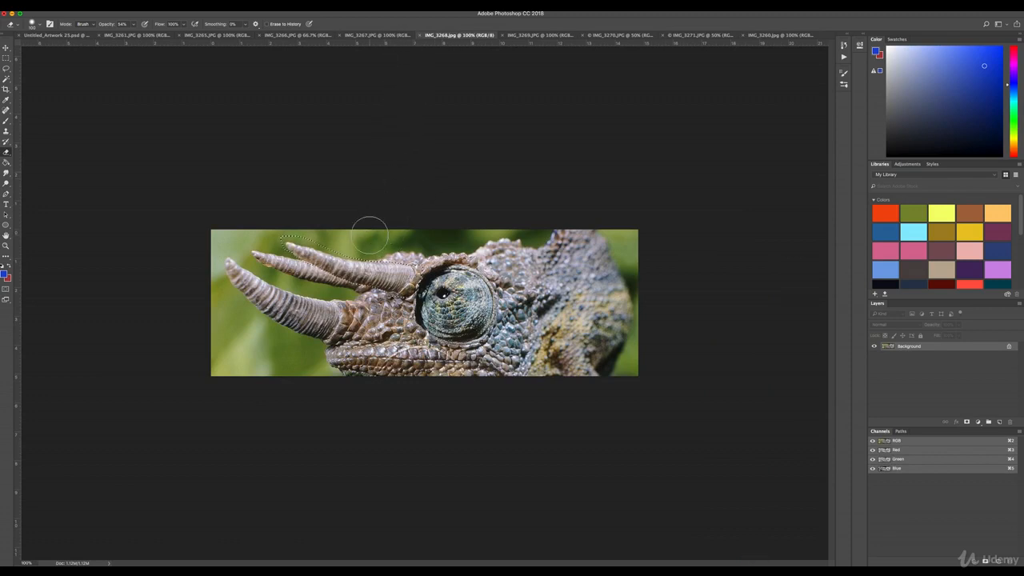
left_click(7, 69)
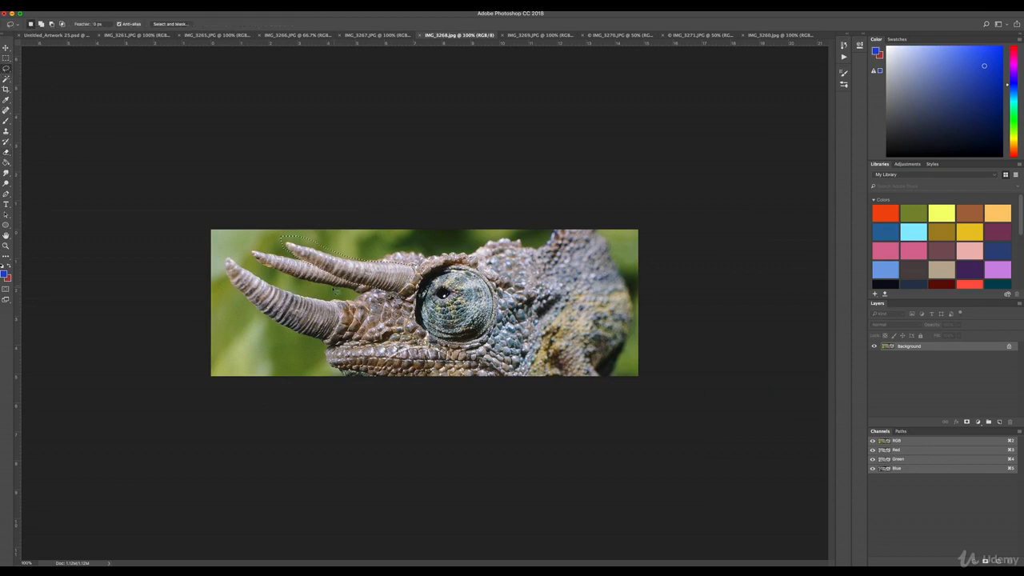
left_click(341, 303)
key("v")
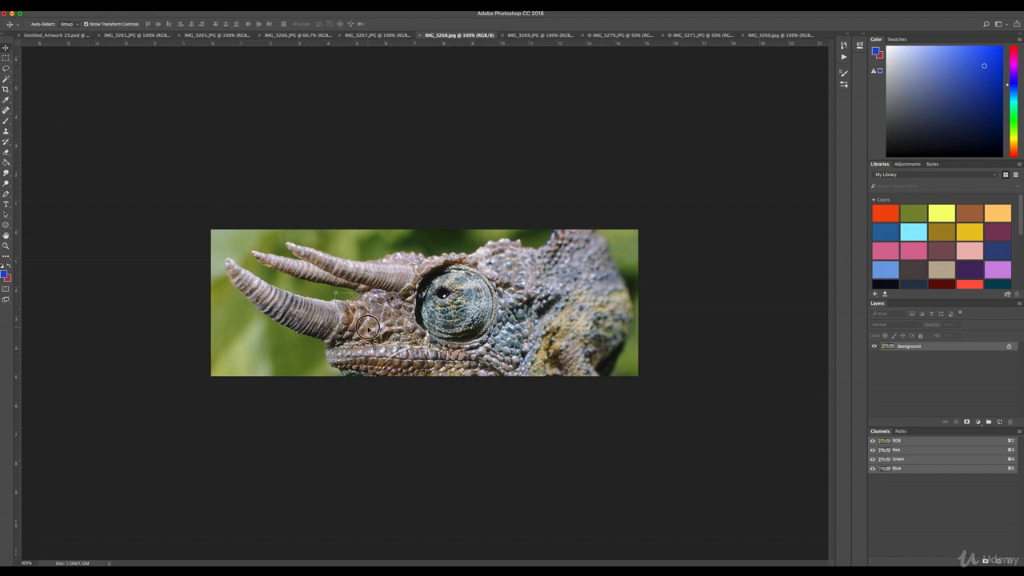
left_click_drag(368, 328, 489, 358)
left_click_drag(507, 337, 509, 330)
left_click_drag(958, 326, 936, 337)
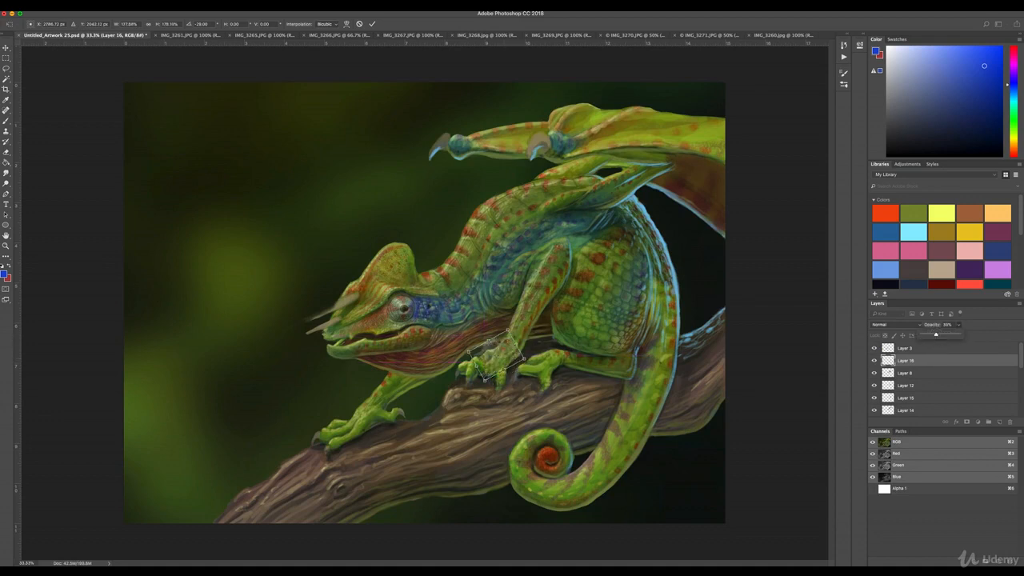
Step: Commit the foot patch's transform and adjust its color with Hue/Saturation
left_click(103, 6)
left_click(306, 139)
key("Return")
left_click(103, 6)
mouse_move(120, 25)
left_click(202, 61)
key("Escape")
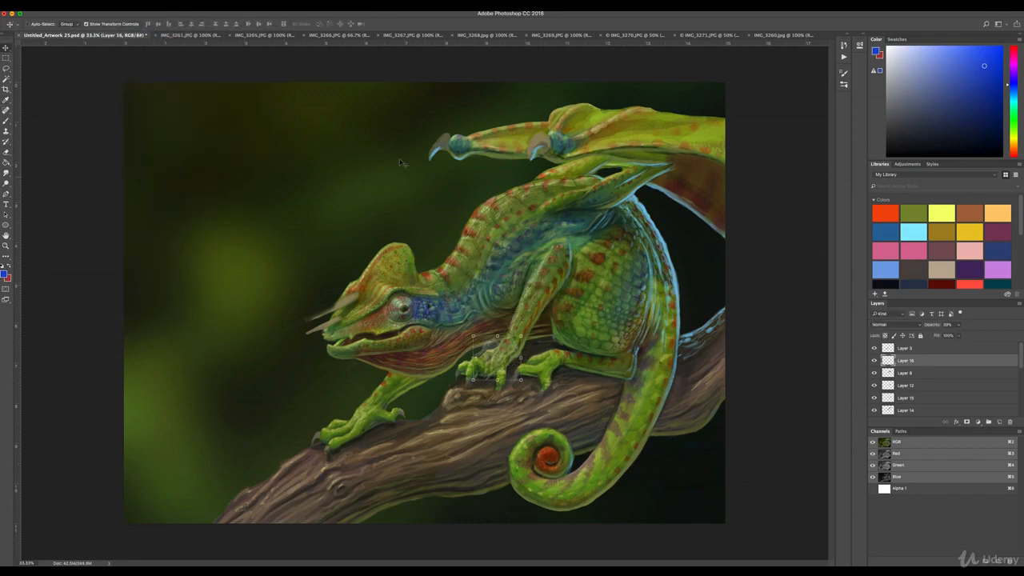
left_click(103, 6)
left_click(206, 69)
left_click_drag(645, 317, 618, 317)
left_click(729, 258)
Step: Lower the front foot patch's gamma correction and fine-tune its exposure with Exposure
left_click(103, 7)
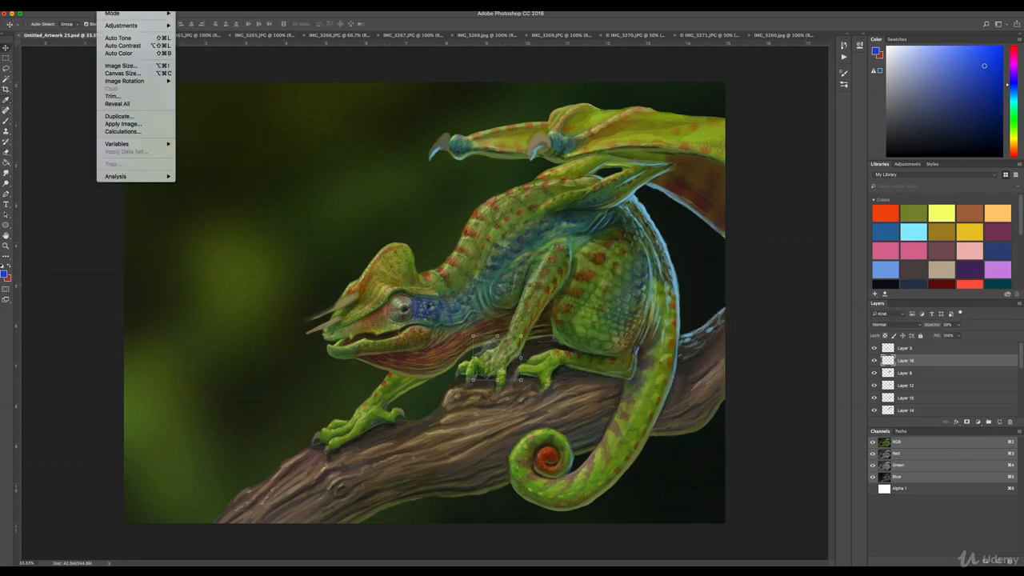
left_click(195, 49)
left_click_drag(458, 384, 462, 383)
left_click_drag(472, 304, 455, 394)
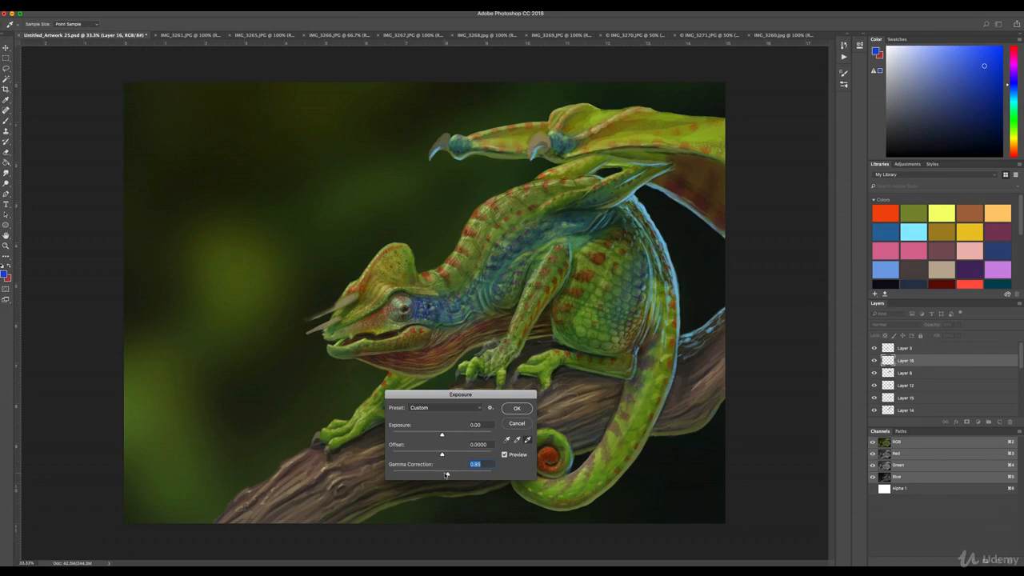
left_click_drag(446, 474, 449, 475)
left_click_drag(441, 434, 443, 436)
left_click(522, 409)
Step: Warp the scale patch to fit the front foot and erase its excess edges
left_click(85, 7)
mouse_move(152, 172)
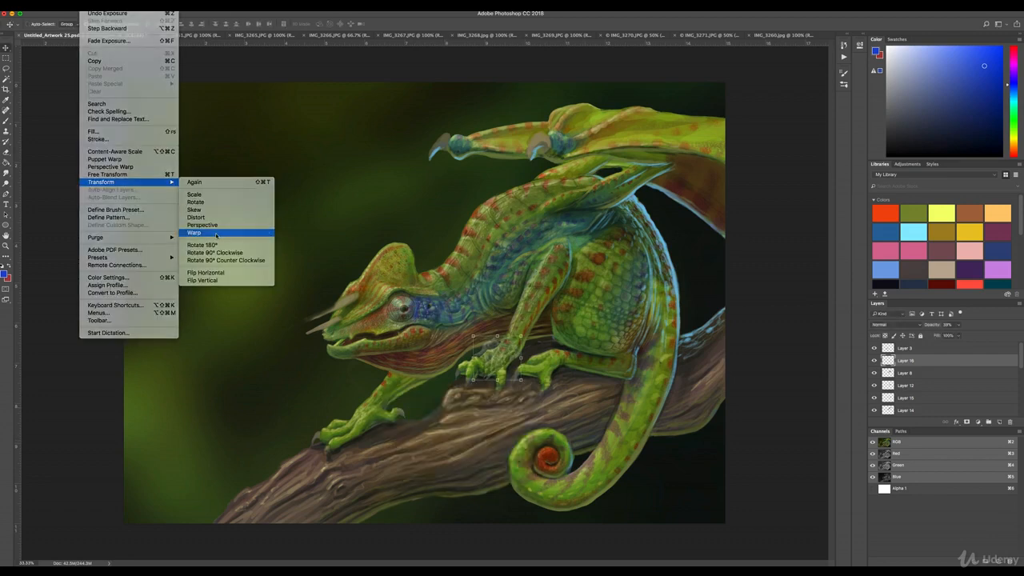
left_click(216, 228)
left_click_drag(484, 361, 502, 332)
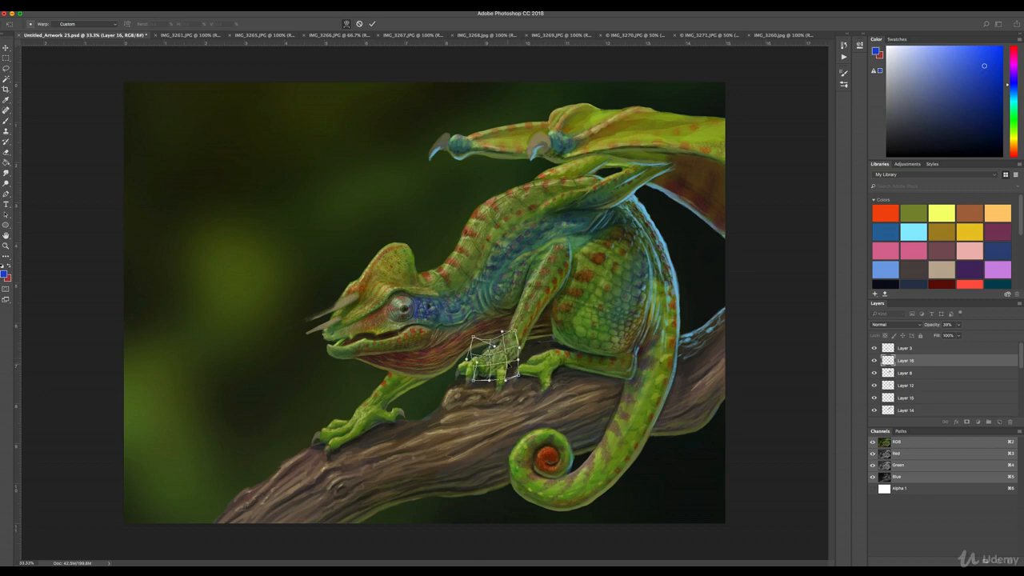
mouse_move(506, 380)
left_mouse_down()
mouse_move(506, 367)
mouse_move(495, 384)
mouse_move(501, 366)
left_mouse_up()
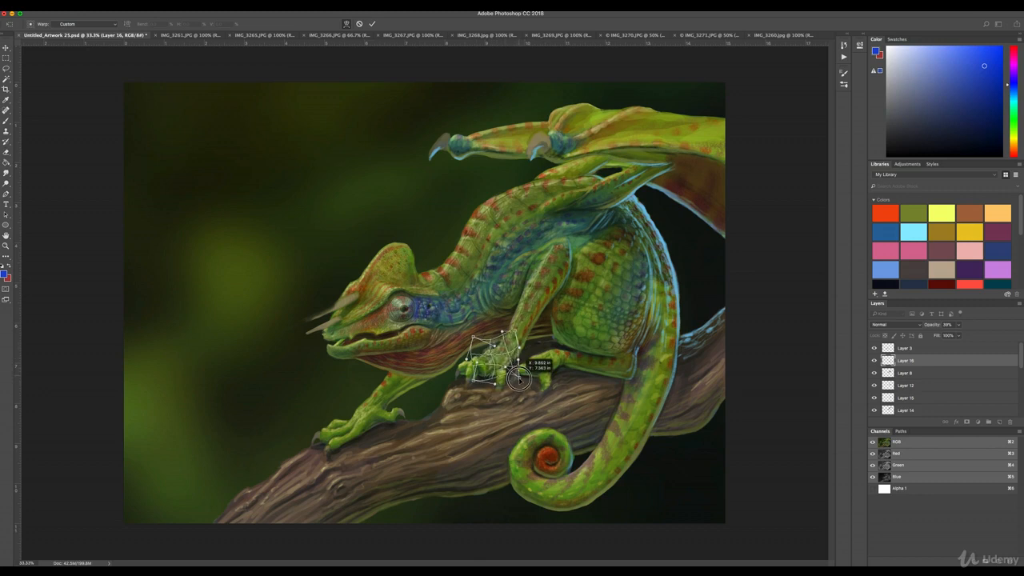
key("Return")
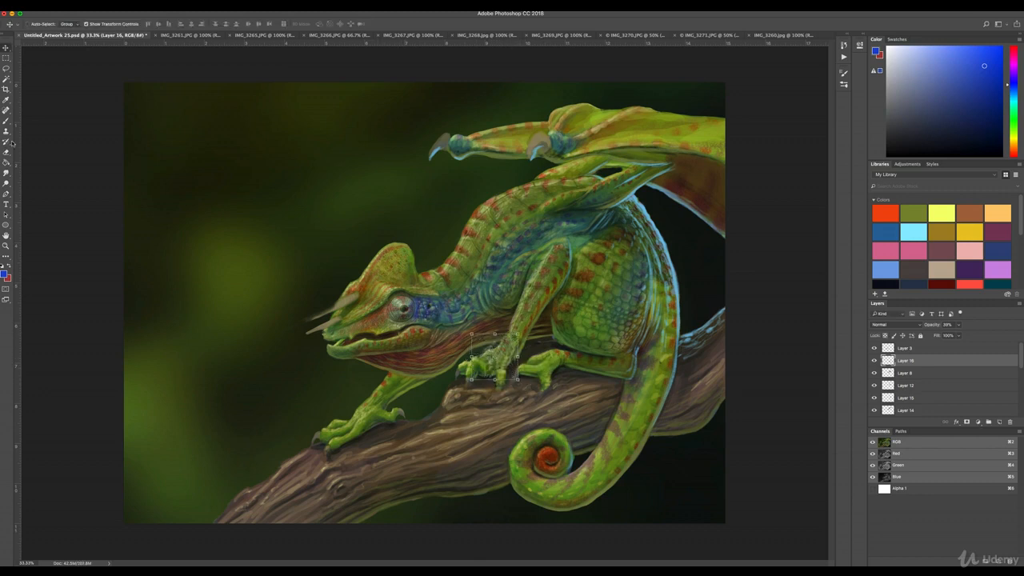
left_click(6, 151)
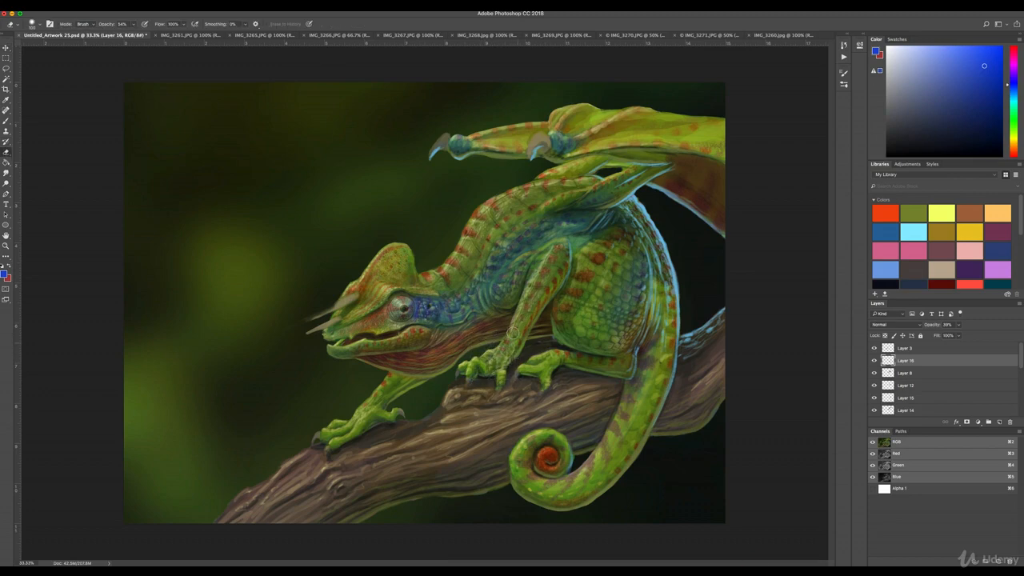
left_click_drag(491, 345, 487, 355)
Step: Bring the cheek scales from between the horn and eye in IMG_3268.jpg into the chameleon artwork
left_click(184, 36)
left_click(232, 36)
left_click(305, 36)
left_click(376, 36)
left_click(445, 36)
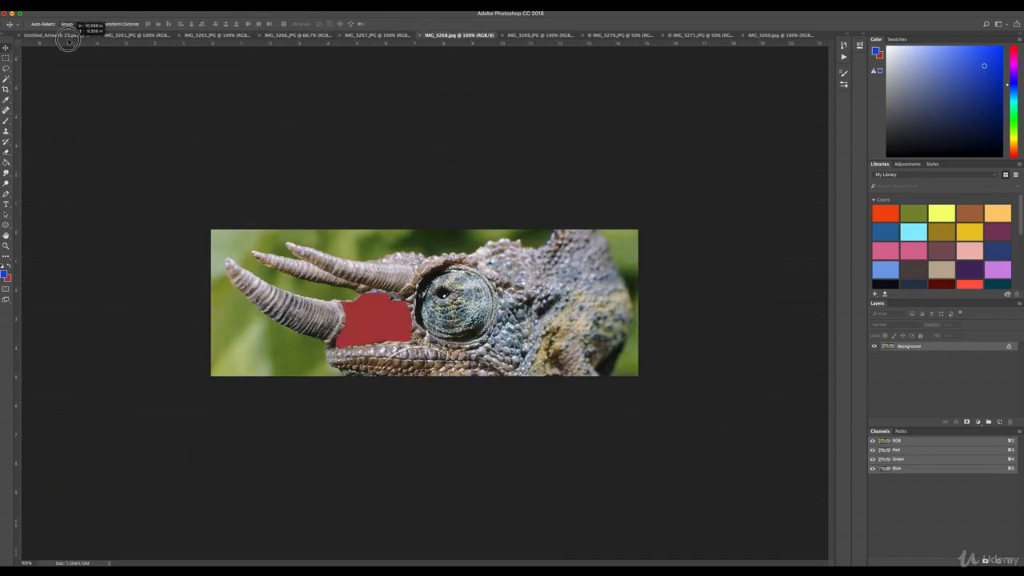
left_click(69, 35)
key("cmd+v")
Step: Enlarge and rotate the pasted cheek scales over the chameleon's rear foot and lower their opacity to about 37%
key("cmd+t")
left_click_drag(583, 336, 589, 336)
left_click_drag(594, 344, 572, 351)
left_click(958, 325)
left_click_drag(959, 335, 934, 336)
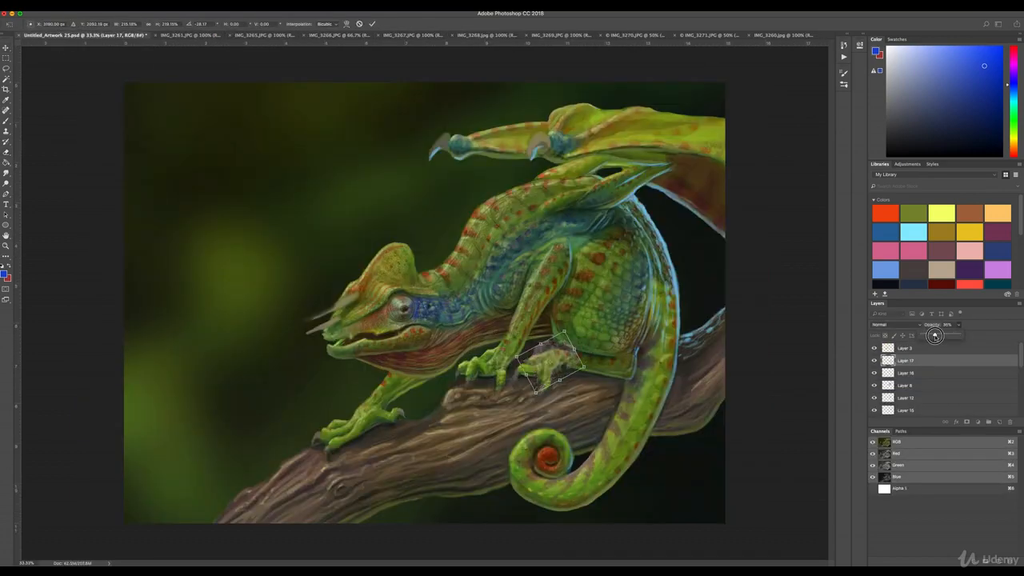
Step: Commit the rear foot patch's transform and adjust its color with Hue/Saturation
left_click(103, 6)
left_click(263, 192)
key("Return")
left_click(102, 6)
mouse_move(121, 24)
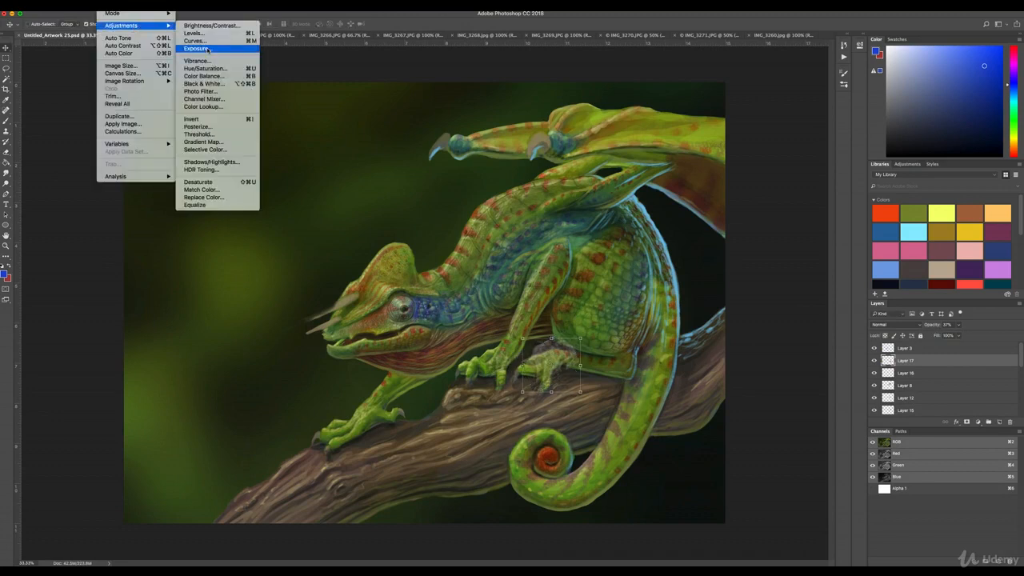
left_click(198, 48)
left_click_drag(644, 300, 656, 299)
left_click_drag(644, 319, 615, 321)
key("Return")
Step: Lower the rear foot patch's gamma correction and fine-tune its exposure with Exposure
left_click(103, 7)
left_click(197, 48)
left_click_drag(444, 474, 452, 475)
left_click_drag(441, 435, 443, 435)
left_click(450, 476)
key("Return")
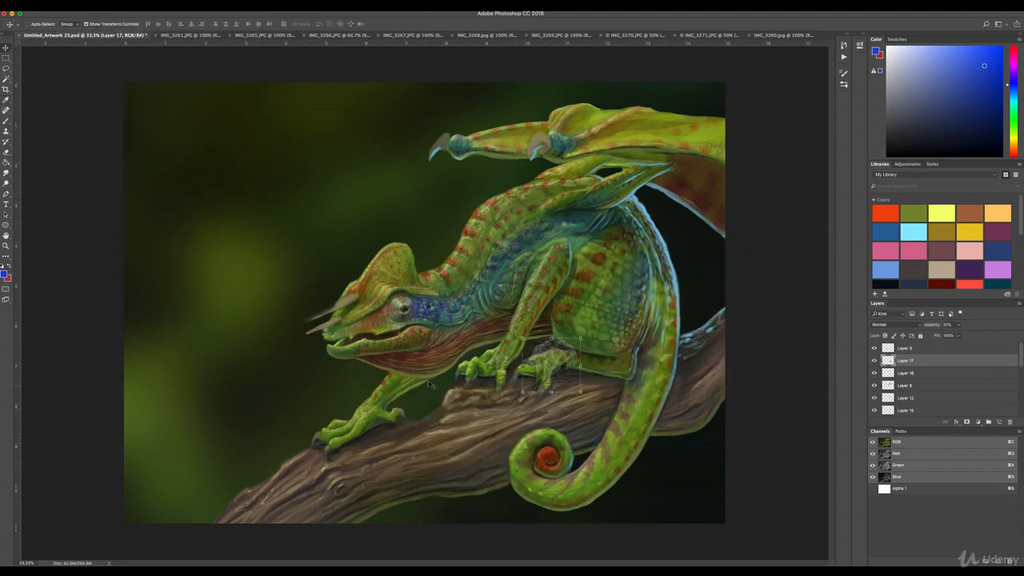
Step: Warp the scale patch to the shape of the rear foot and erase the parts spilling past it
left_click(86, 7)
mouse_move(119, 182)
left_click(200, 233)
left_click_drag(580, 392, 576, 369)
left_click_drag(580, 338, 592, 349)
left_click_drag(542, 338, 556, 354)
left_click_drag(542, 392, 547, 373)
left_click_drag(565, 375, 527, 376)
left_click_drag(523, 356, 571, 368)
key("Return")
left_click(6, 151)
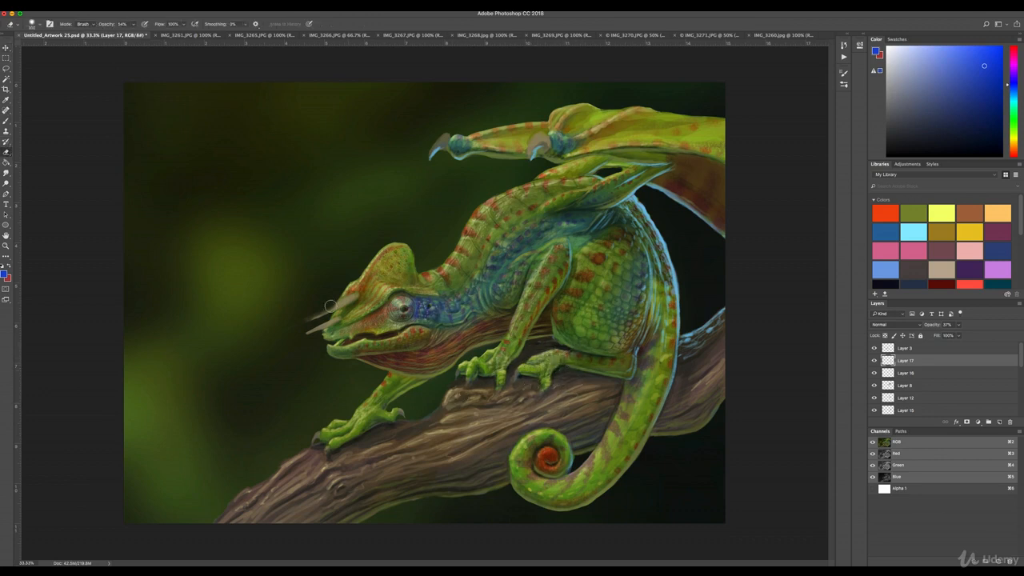
Step: Lasso a large piece of bark in IMG_3270.JPG and paste it into the chameleon painting
left_click(192, 35)
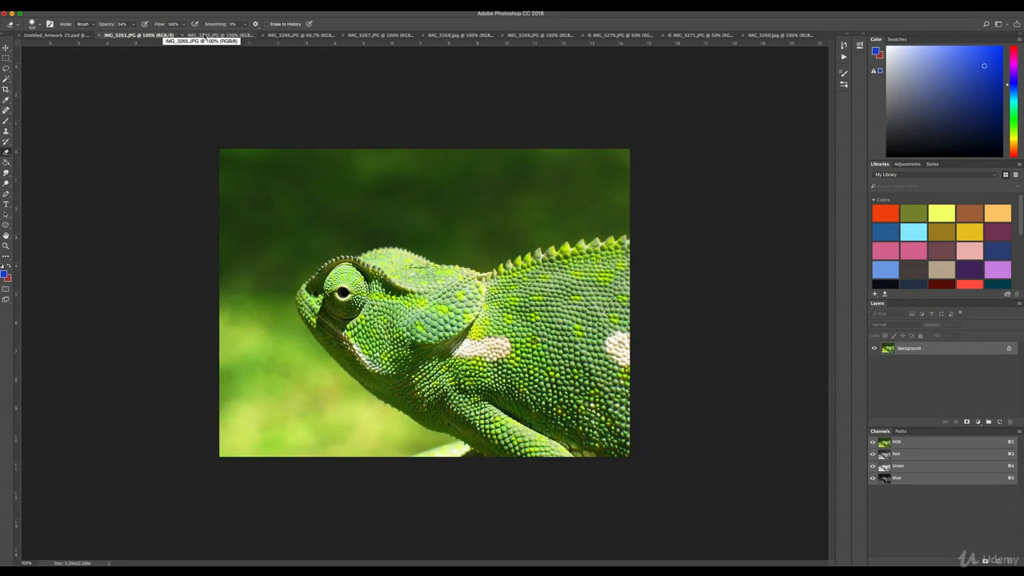
left_click(460, 35)
left_click(538, 35)
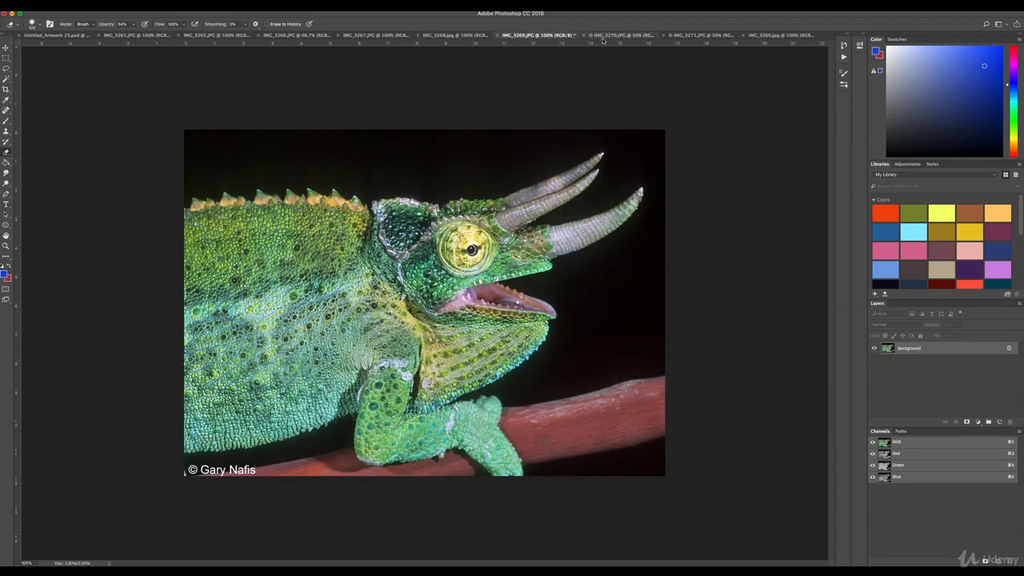
left_click(613, 36)
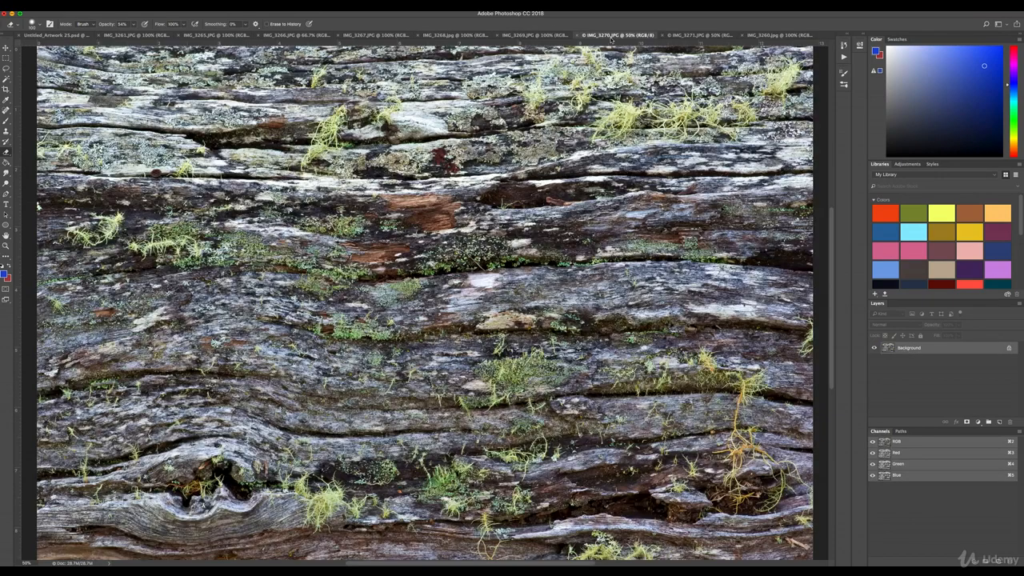
left_click(686, 36)
left_click(768, 36)
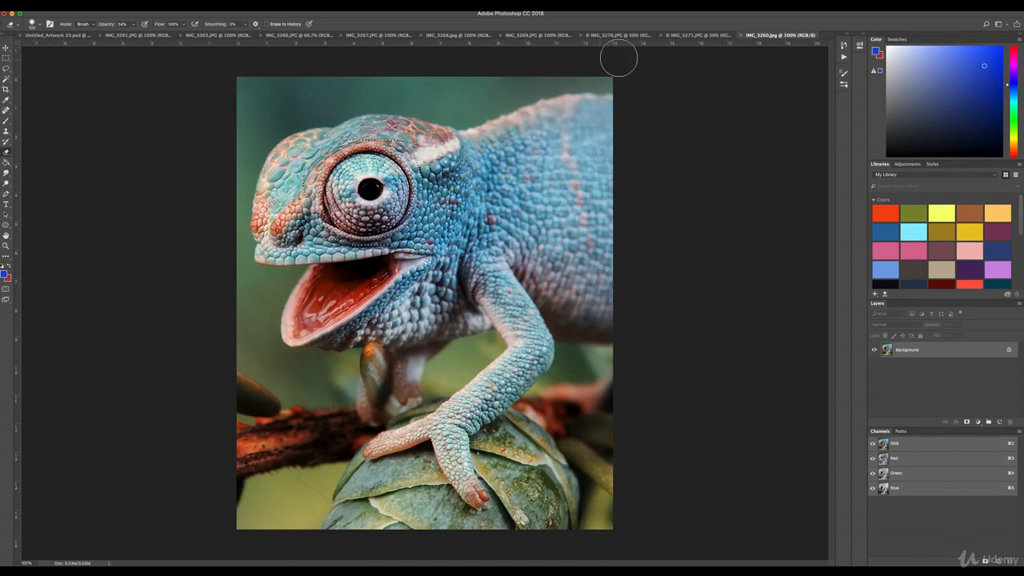
left_click(680, 35)
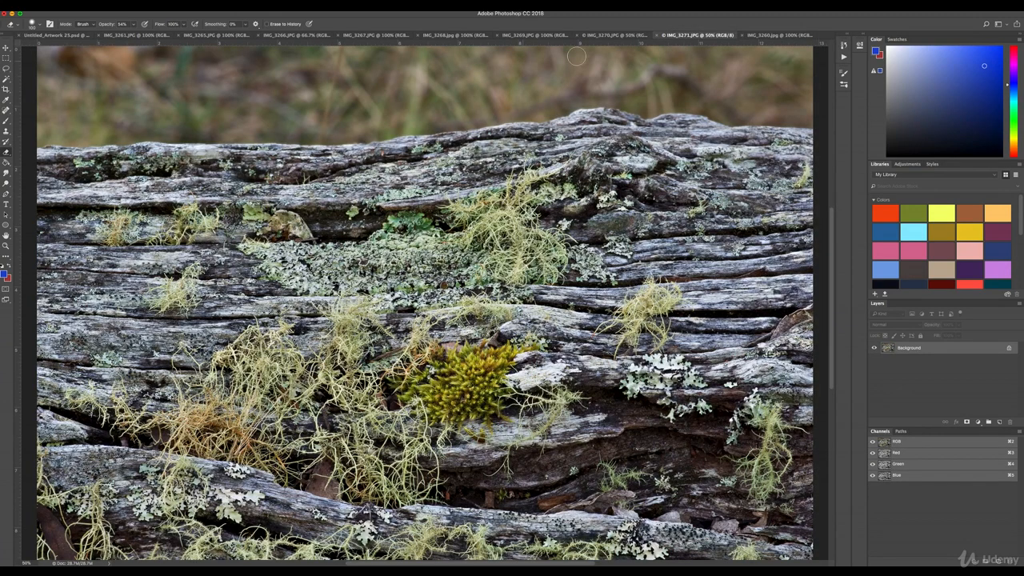
left_click(617, 36)
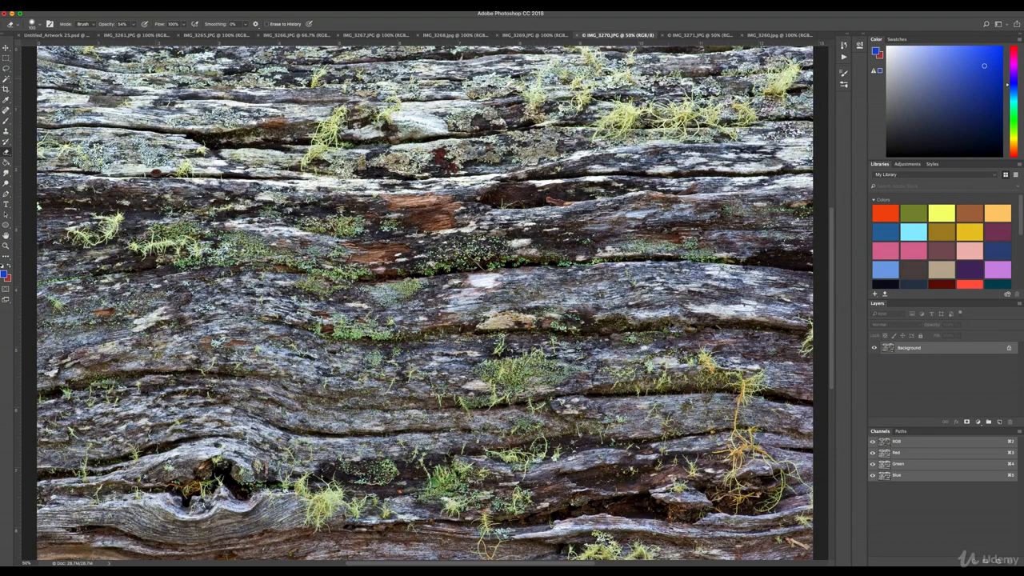
left_click(6, 69)
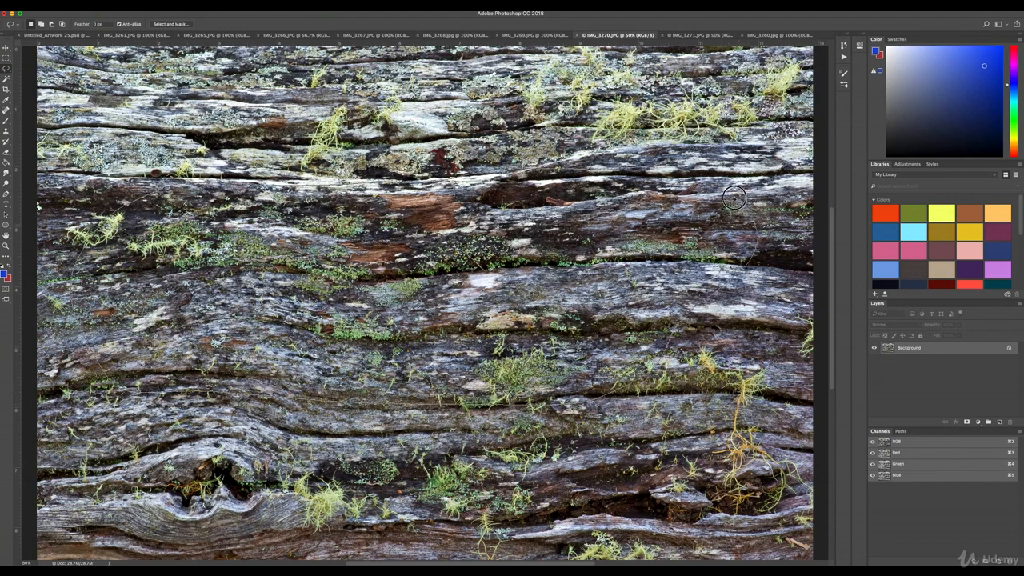
left_click_drag(685, 160, 680, 163)
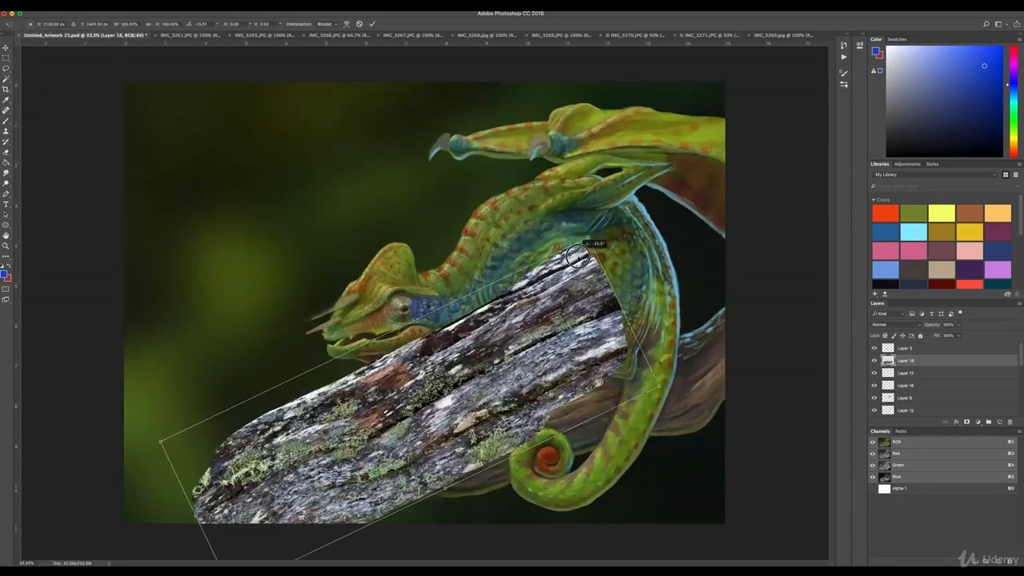
Step: Scale down the pasted bark, rotate it to about -18° along the branch, and lower its opacity to about 41%
mouse_move(183, 445)
left_mouse_down()
mouse_move(171, 457)
mouse_move(193, 444)
mouse_move(192, 423)
left_mouse_up()
left_click_drag(650, 280, 613, 308)
left_click(958, 324)
left_click_drag(960, 335, 938, 337)
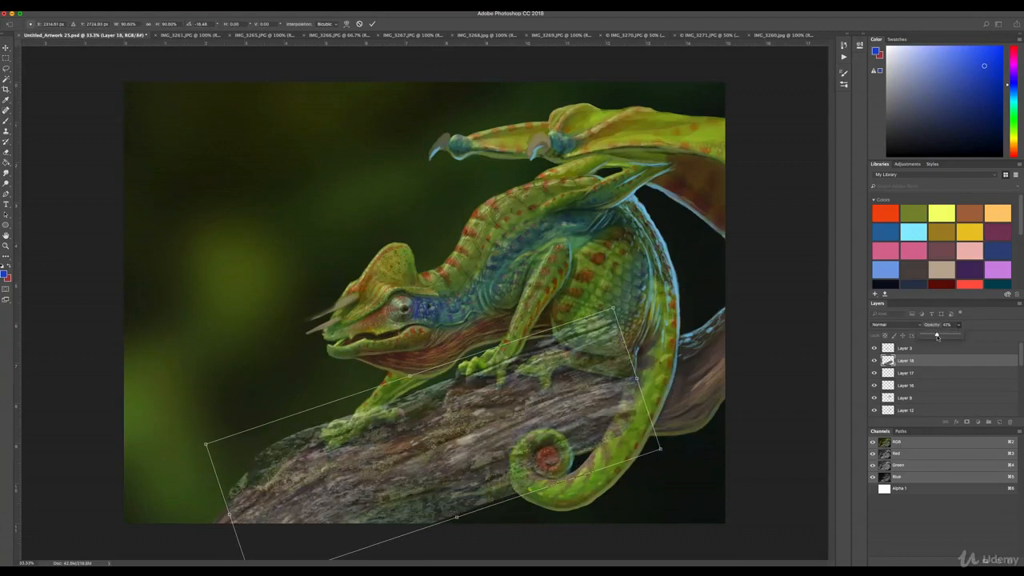
key("Return")
Step: Raise the bark layer's exposure to +0.40 and lower its gamma correction with Exposure, then reduce the layer opacity to 34%
left_click(102, 6)
mouse_move(120, 25)
left_click(196, 49)
left_click_drag(443, 474, 446, 474)
left_click_drag(442, 436, 444, 436)
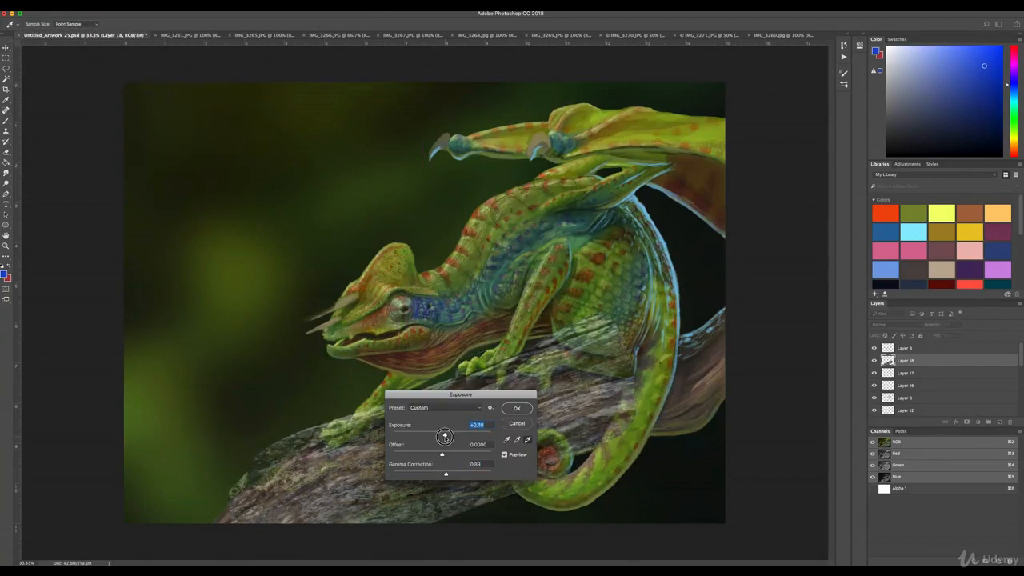
left_click_drag(446, 474, 448, 475)
left_click(518, 409)
left_click(958, 325)
left_click_drag(959, 335, 954, 334)
Step: Warp the bark layer so its lower end follows the branch's tapering outline below the chameleon's front foot
left_click(101, 6)
mouse_move(86, 6)
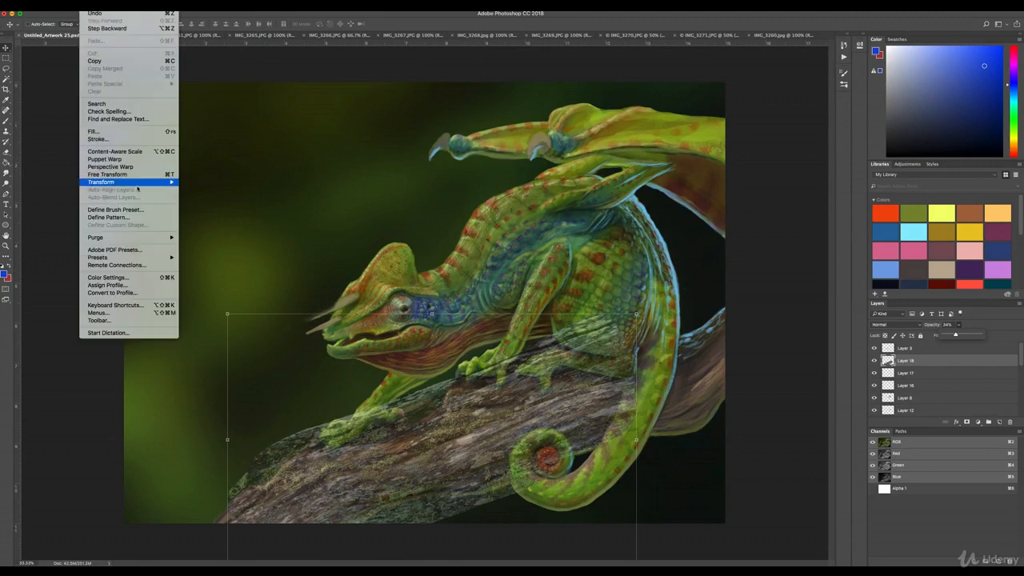
mouse_move(138, 184)
left_click(196, 234)
left_click_drag(237, 512, 218, 529)
left_click_drag(452, 513, 451, 496)
left_click_drag(228, 314, 315, 398)
left_click_drag(282, 468, 298, 478)
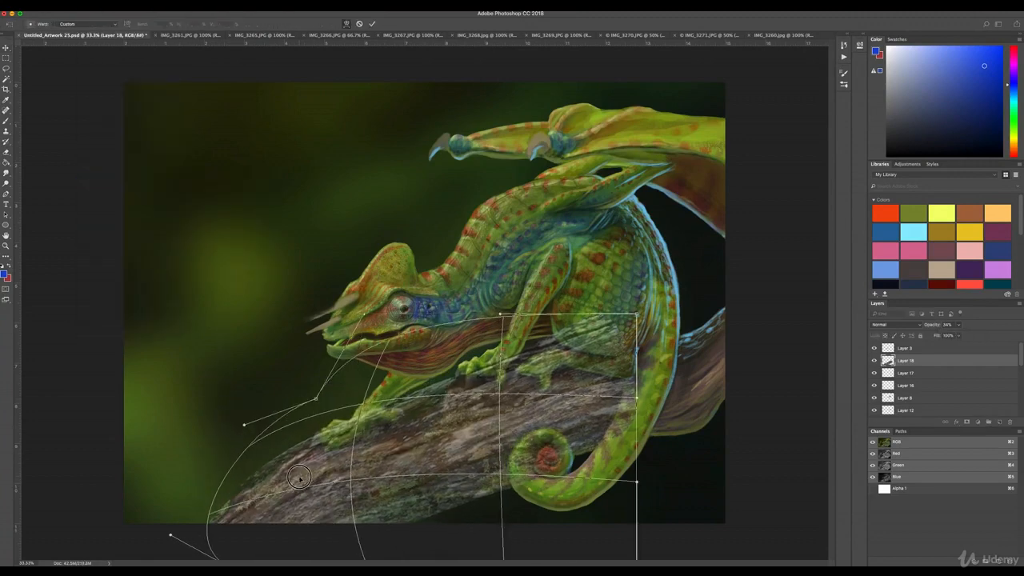
left_click_drag(441, 326, 439, 349)
left_click_drag(356, 497, 353, 482)
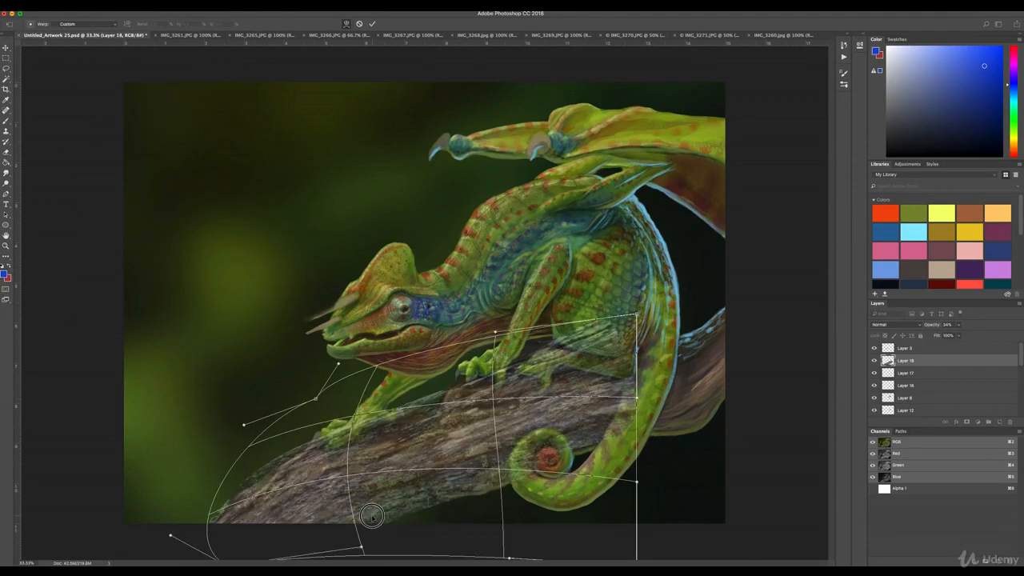
Step: Warp the bark's upper end along the branch behind the tail and commit the warp
left_click_drag(591, 482, 598, 493)
left_click_drag(636, 314, 587, 327)
left_click_drag(522, 386, 521, 375)
left_click_drag(631, 401, 693, 408)
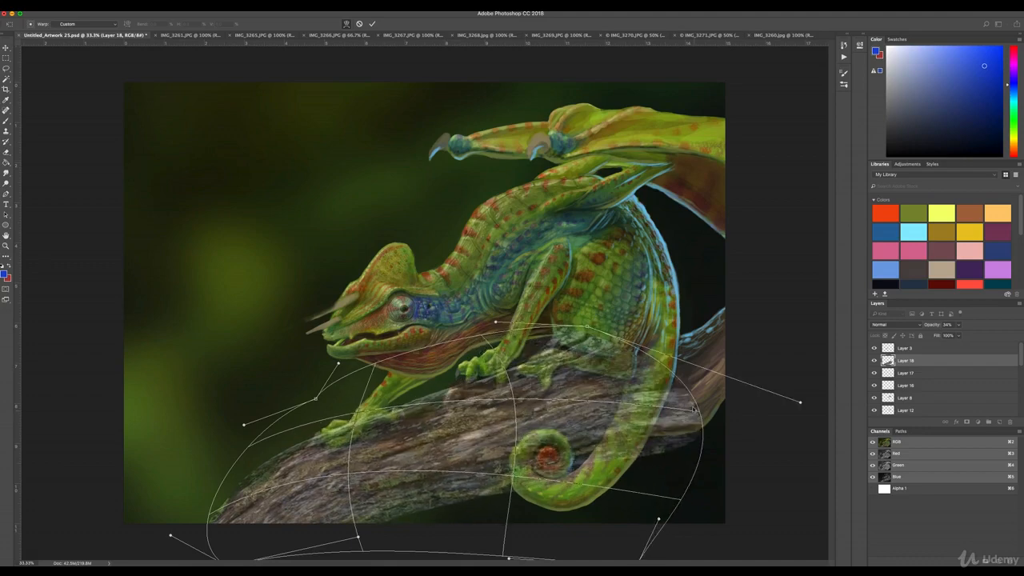
left_click_drag(624, 457, 628, 449)
key("Return")
Step: Erase the bark spilling past the branch and over the feet and tail, and lower its opacity to about 28%
key("e")
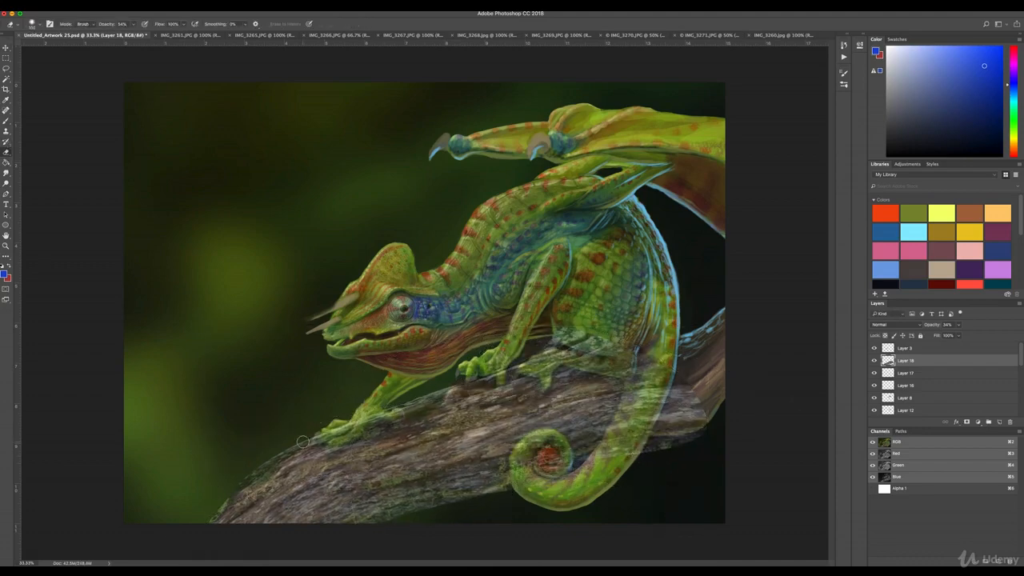
mouse_move(284, 436)
left_mouse_down()
mouse_move(348, 427)
mouse_move(425, 393)
mouse_move(411, 410)
mouse_move(471, 367)
mouse_move(558, 359)
mouse_move(545, 327)
mouse_move(628, 349)
mouse_move(589, 362)
mouse_move(659, 362)
mouse_move(652, 349)
mouse_move(702, 414)
mouse_move(674, 372)
mouse_move(613, 466)
mouse_move(584, 449)
mouse_move(623, 397)
mouse_move(572, 490)
mouse_move(555, 490)
mouse_move(549, 455)
mouse_move(528, 467)
left_mouse_up()
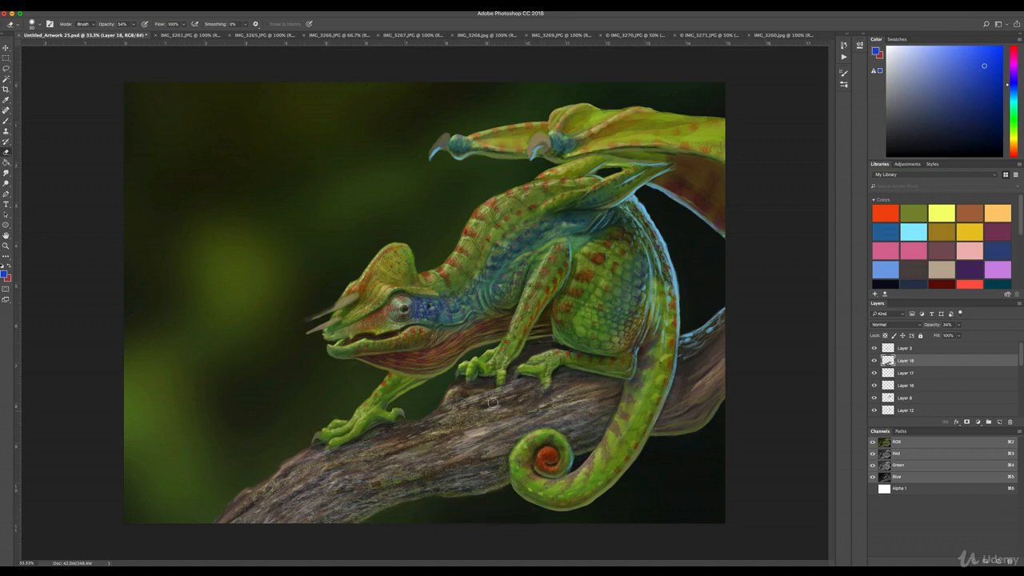
left_click_drag(337, 444, 356, 437)
left_click(958, 325)
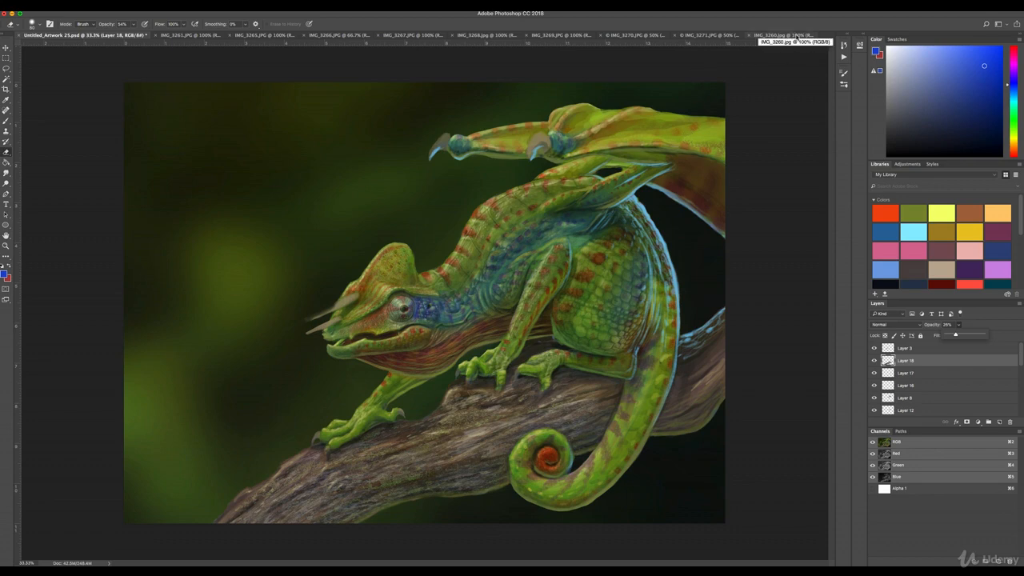
Step: Look through the open reference photos for a horn texture that suits the chameleon's snout horns
left_click(797, 37)
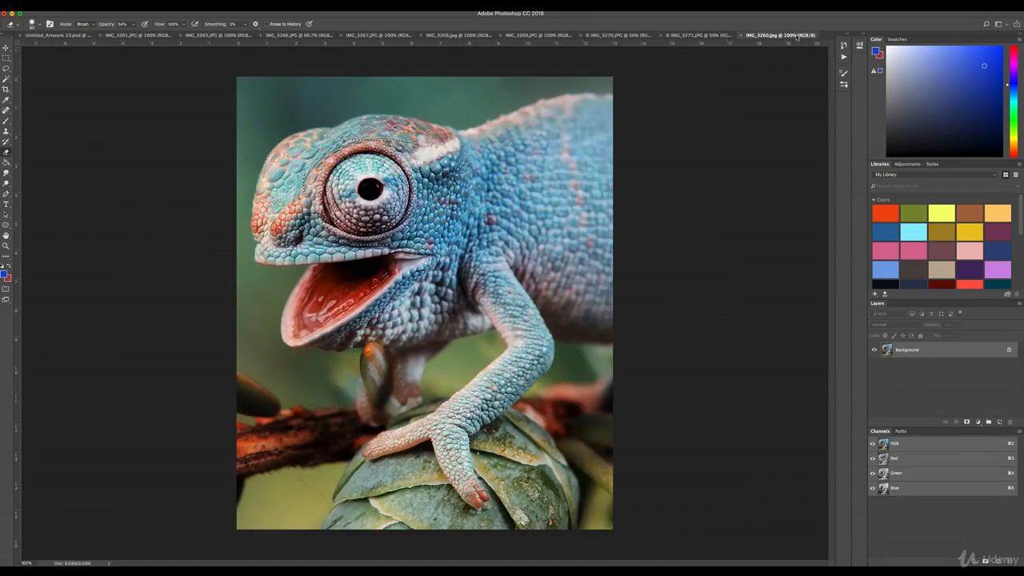
left_click(692, 37)
left_click(640, 36)
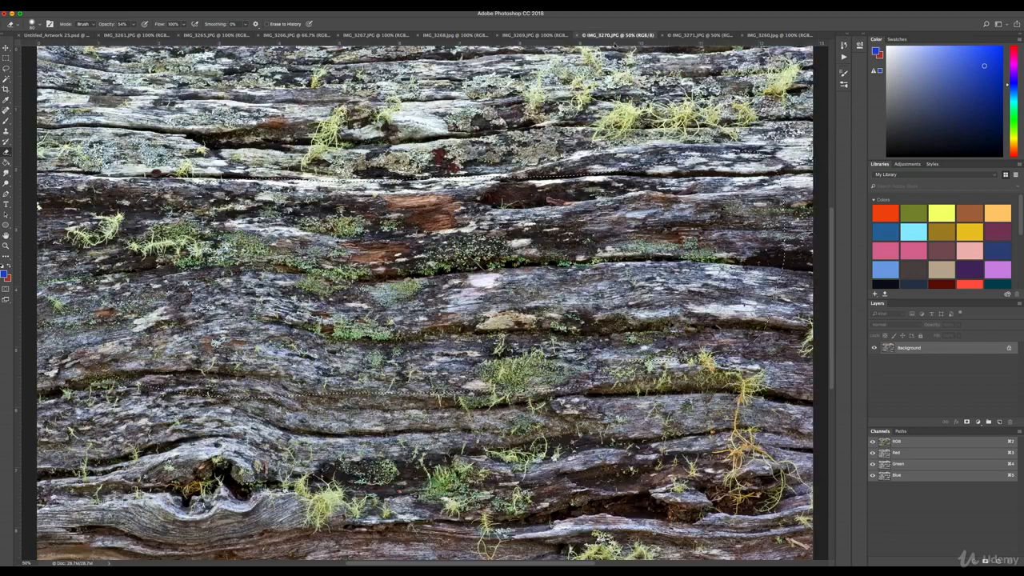
left_click(525, 36)
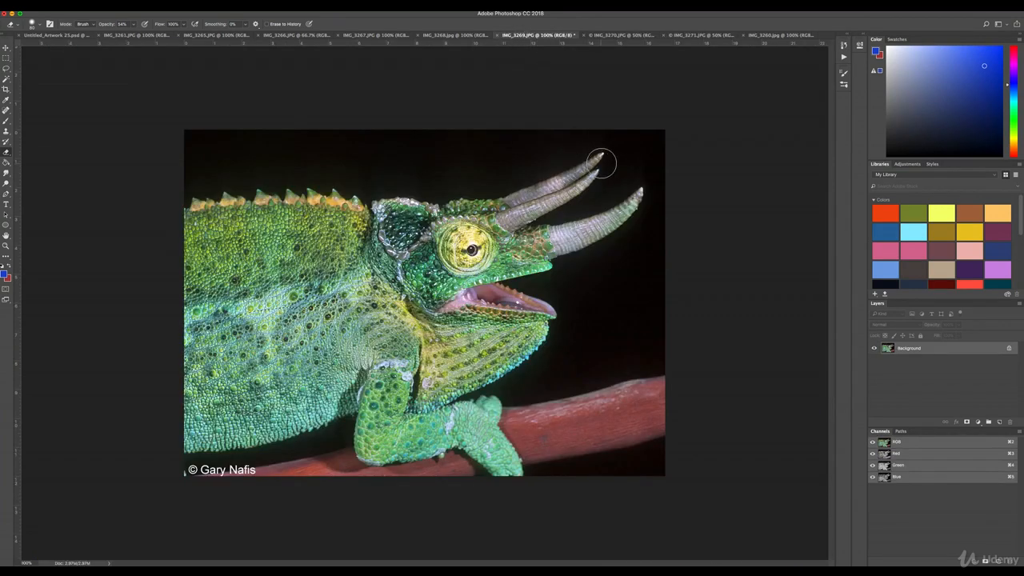
left_click(58, 36)
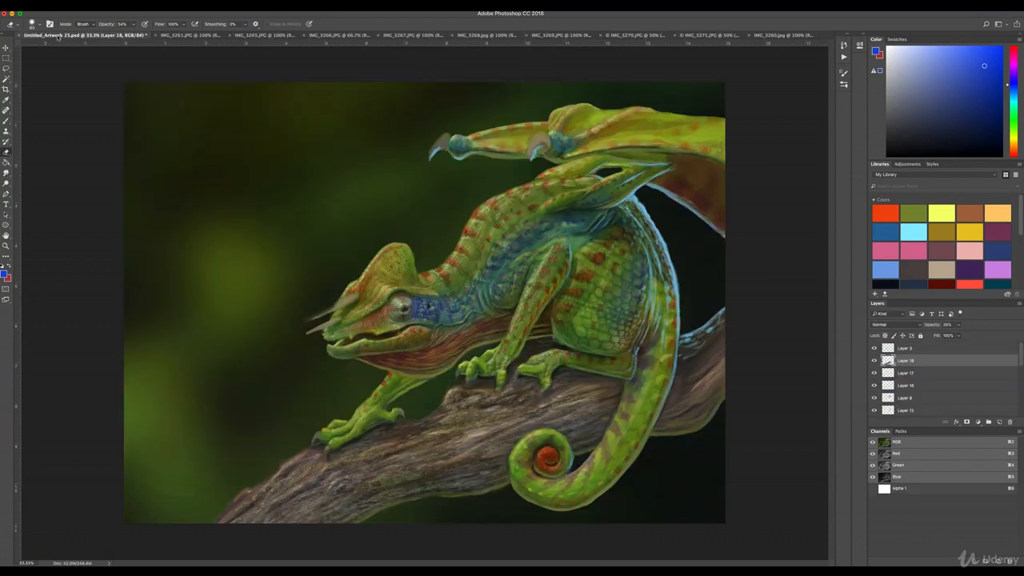
left_click(681, 35)
left_click(544, 36)
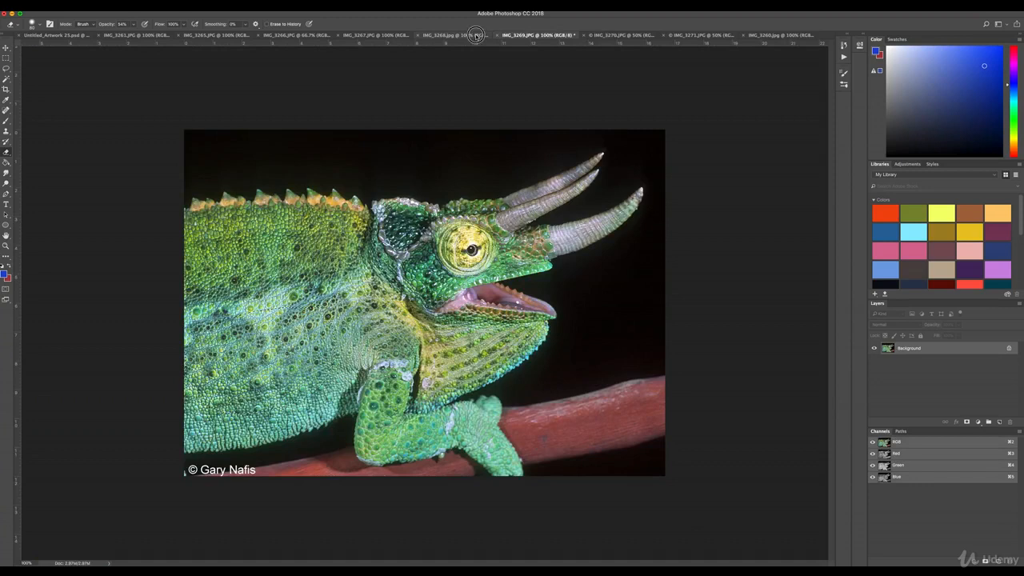
left_click(467, 36)
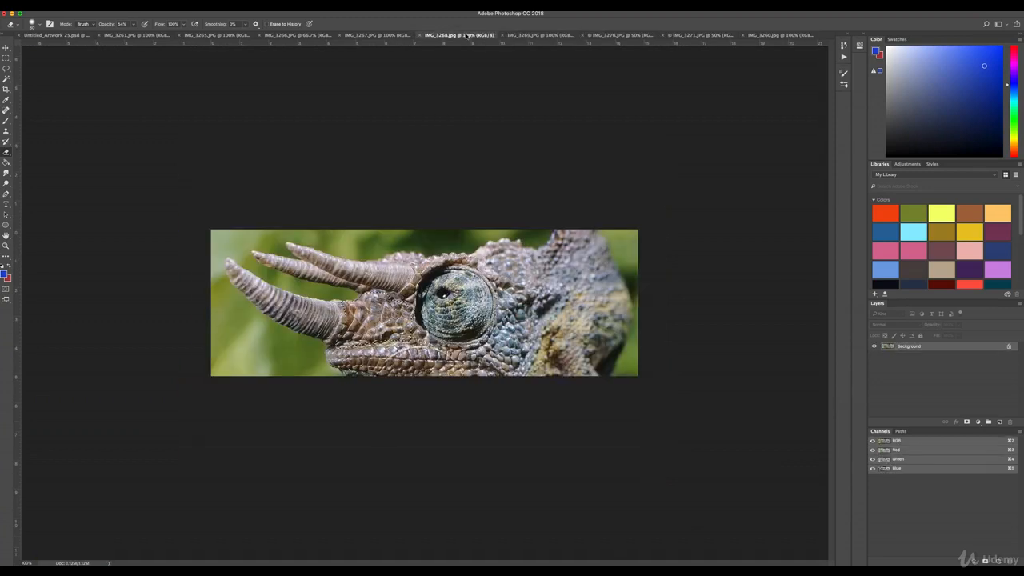
left_click(377, 35)
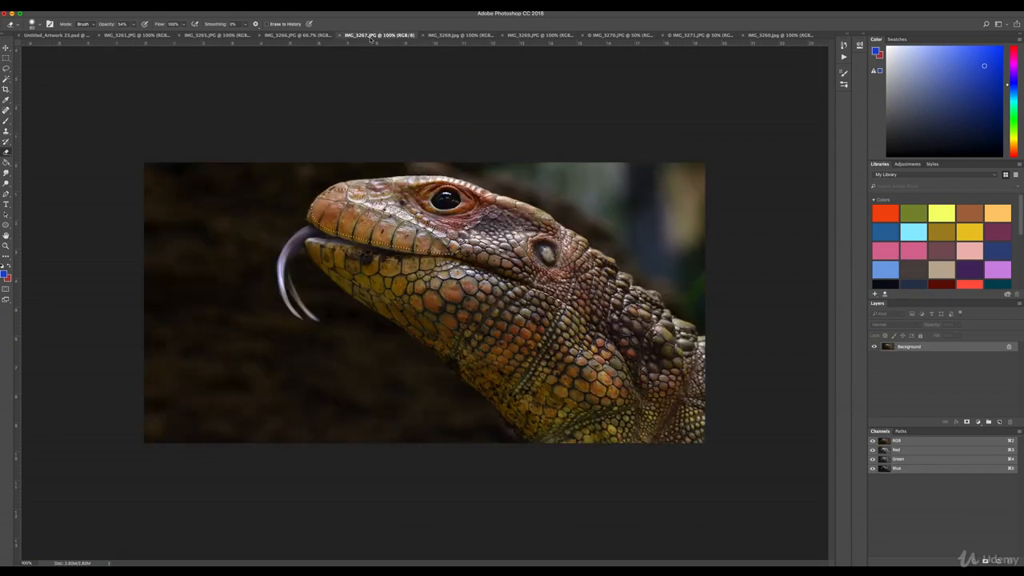
left_click(292, 35)
left_click(232, 36)
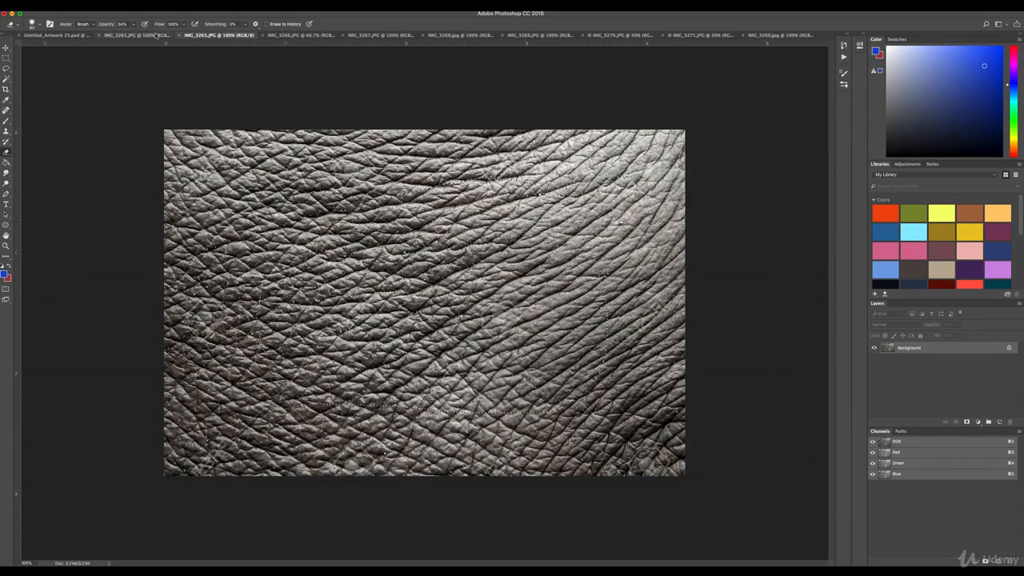
left_click(141, 36)
left_click(403, 36)
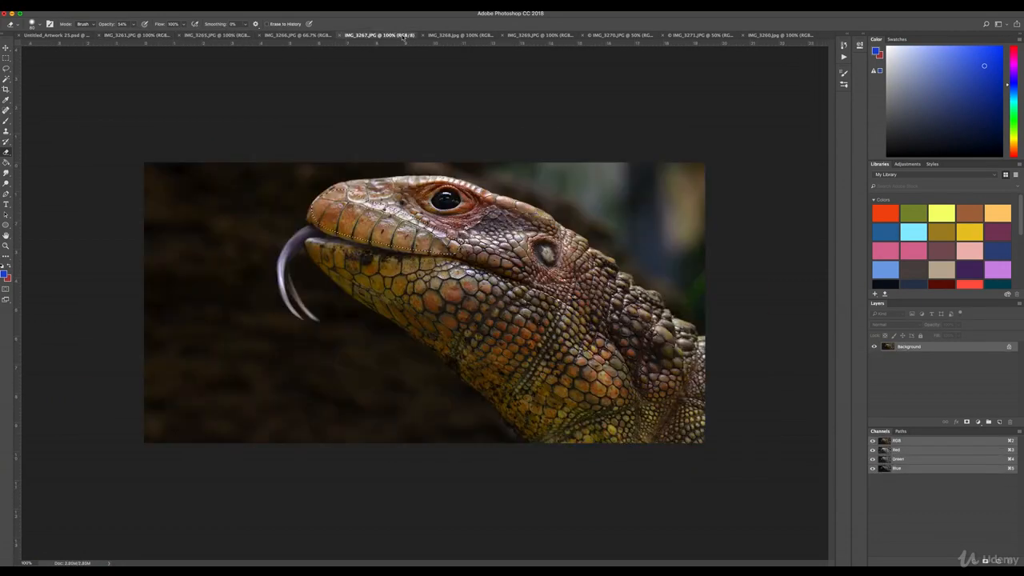
left_click(456, 36)
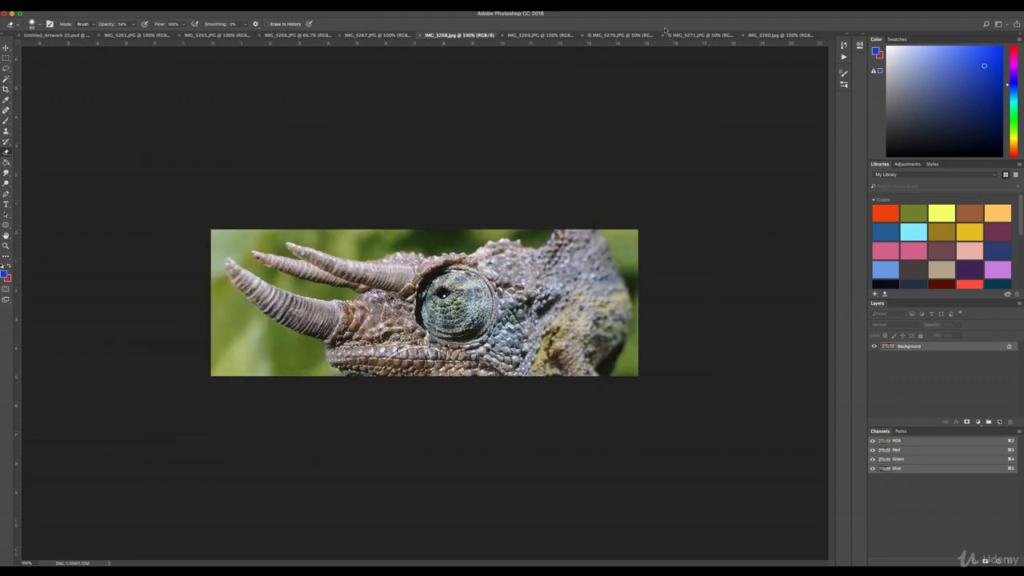
left_click(690, 35)
left_click(587, 35)
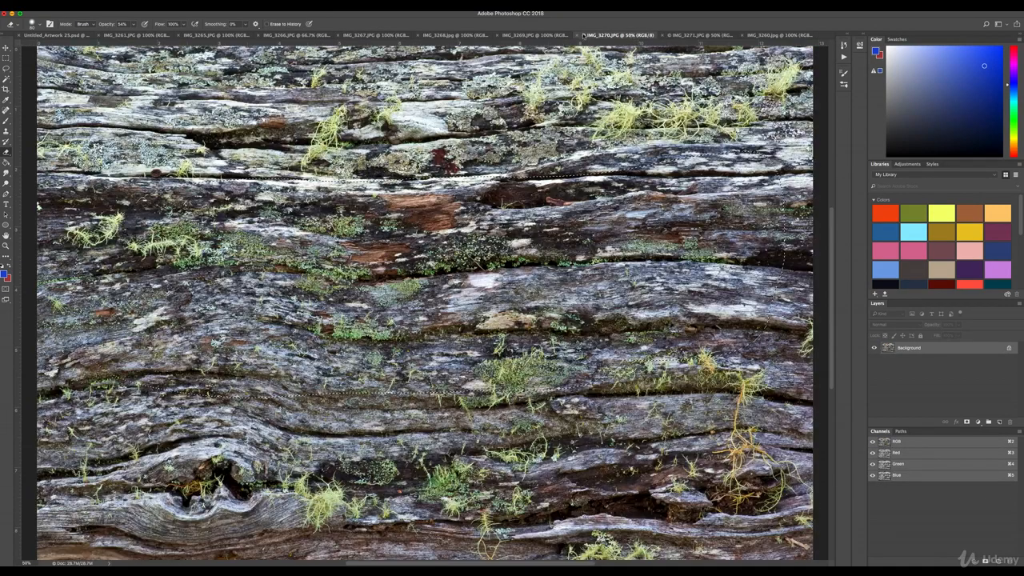
left_click(537, 35)
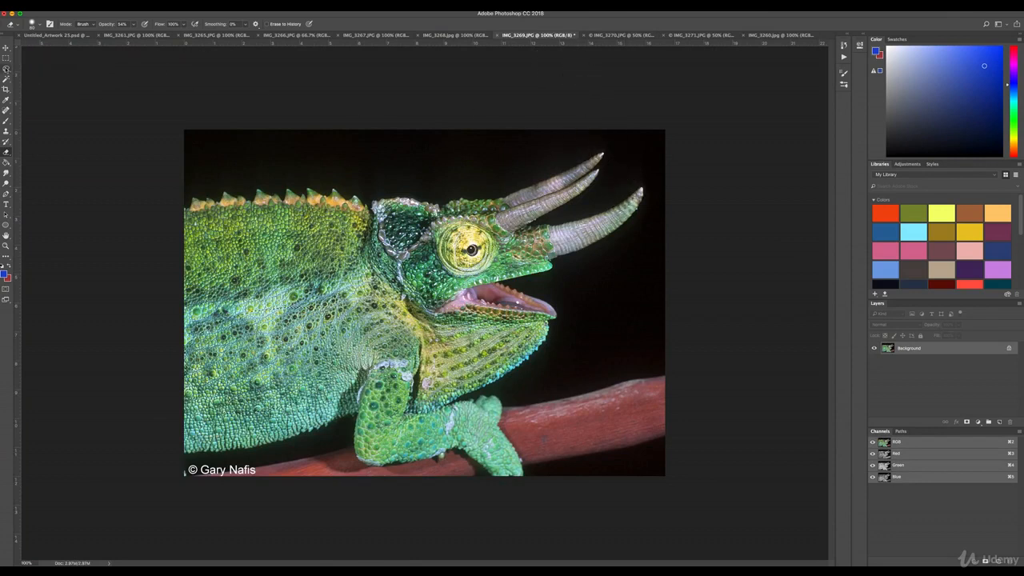
Step: Outline the front horn in IMG_3269.JPG with the Lasso and compare it with the other reference photos
left_click(6, 68)
mouse_move(645, 182)
left_mouse_down()
mouse_move(548, 221)
mouse_move(559, 259)
mouse_move(616, 257)
mouse_move(648, 207)
mouse_move(652, 183)
left_mouse_up()
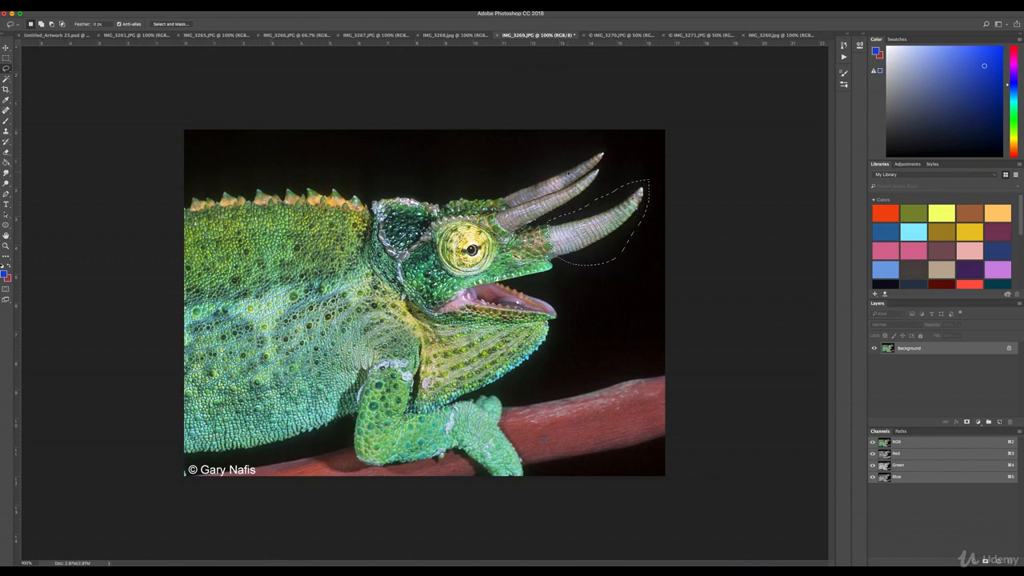
left_click(286, 37)
left_click(376, 36)
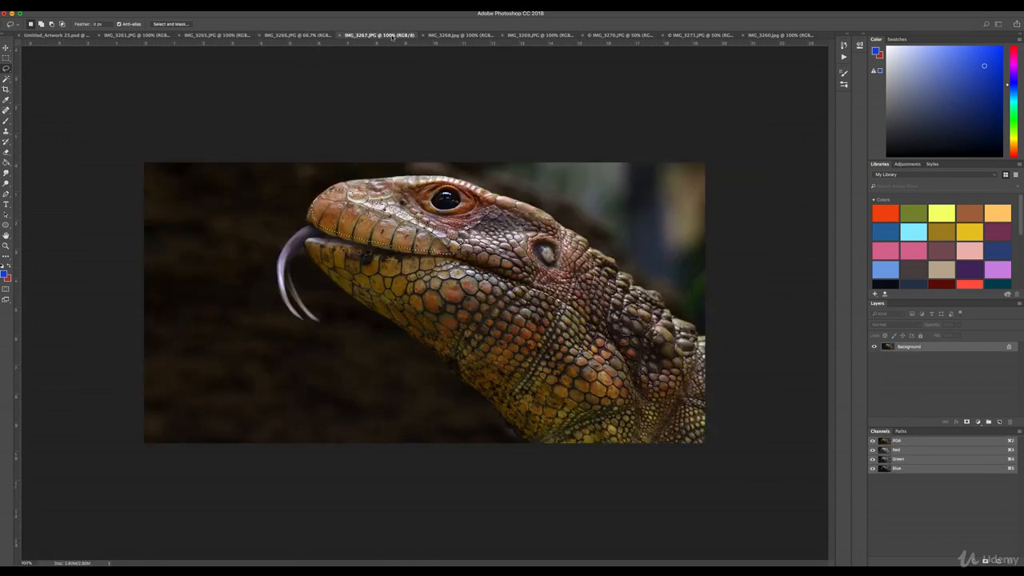
Step: Select the large front horn in IMG_3268.jpg and bring it into the chameleon painting as a new layer
left_click(488, 36)
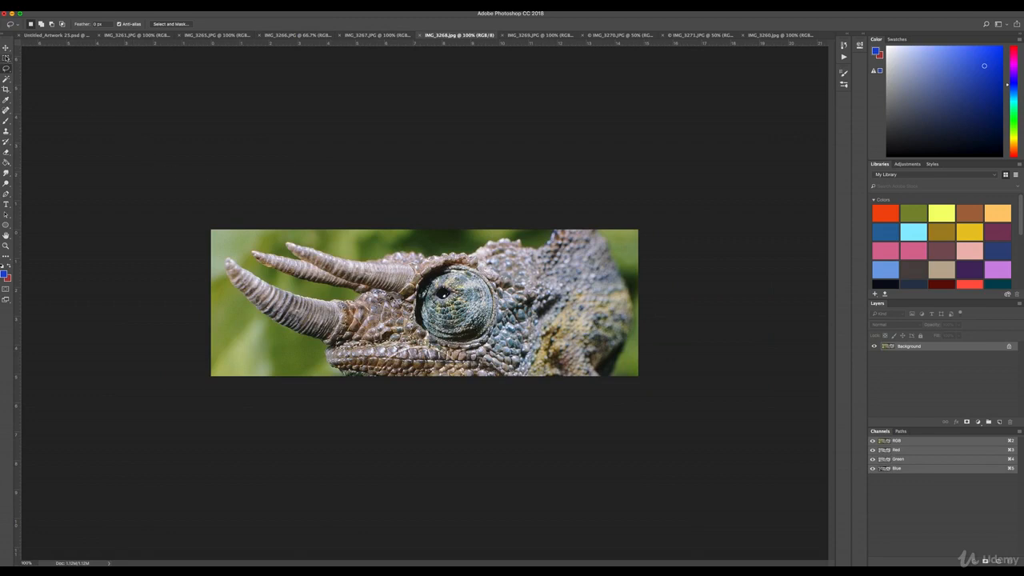
left_click(7, 58)
mouse_move(359, 299)
left_mouse_down()
mouse_move(245, 270)
mouse_move(220, 252)
mouse_move(221, 298)
mouse_move(320, 346)
mouse_move(372, 346)
mouse_move(375, 302)
mouse_move(48, 2)
left_mouse_up()
left_click(6, 48)
mouse_move(69, 37)
left_mouse_down()
mouse_move(305, 295)
mouse_move(323, 269)
mouse_move(305, 246)
left_mouse_up()
Step: Rotate the pasted horn to about -42° over the chameleon's lower snout horn and commit the transform
left_click_drag(306, 285, 335, 316)
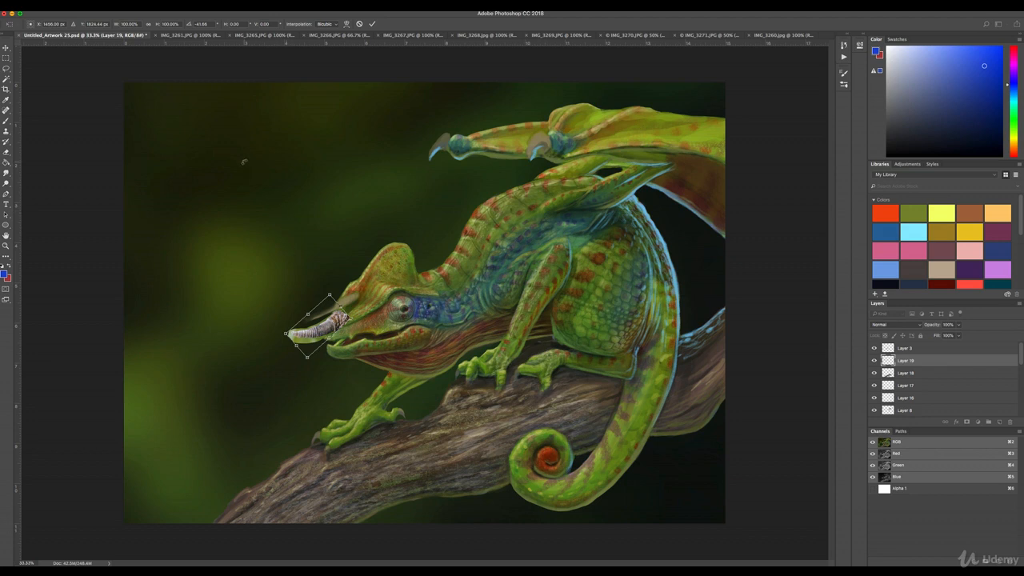
key("Return")
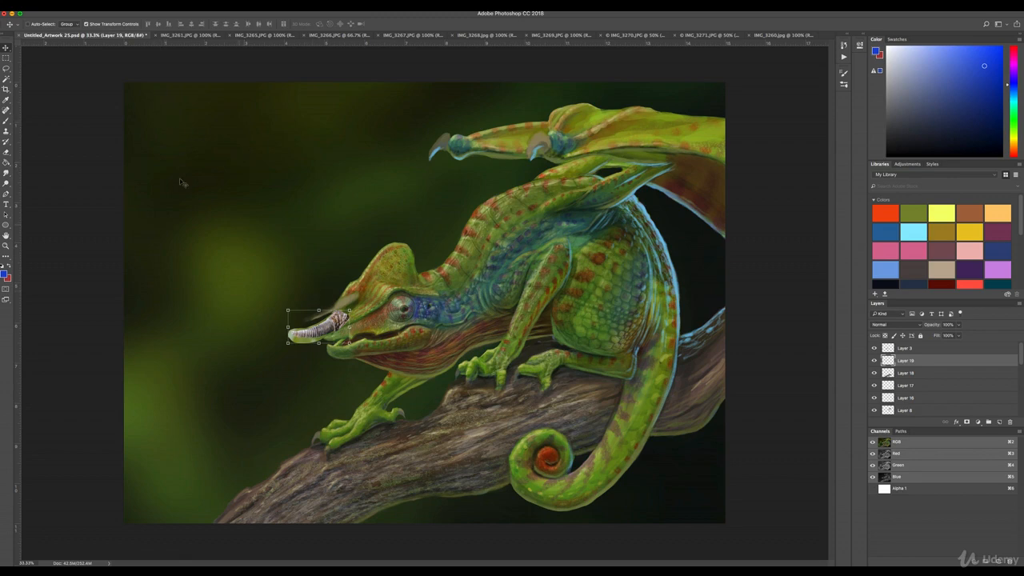
key("super+plus")
key("super+plus")
key("super+plus")
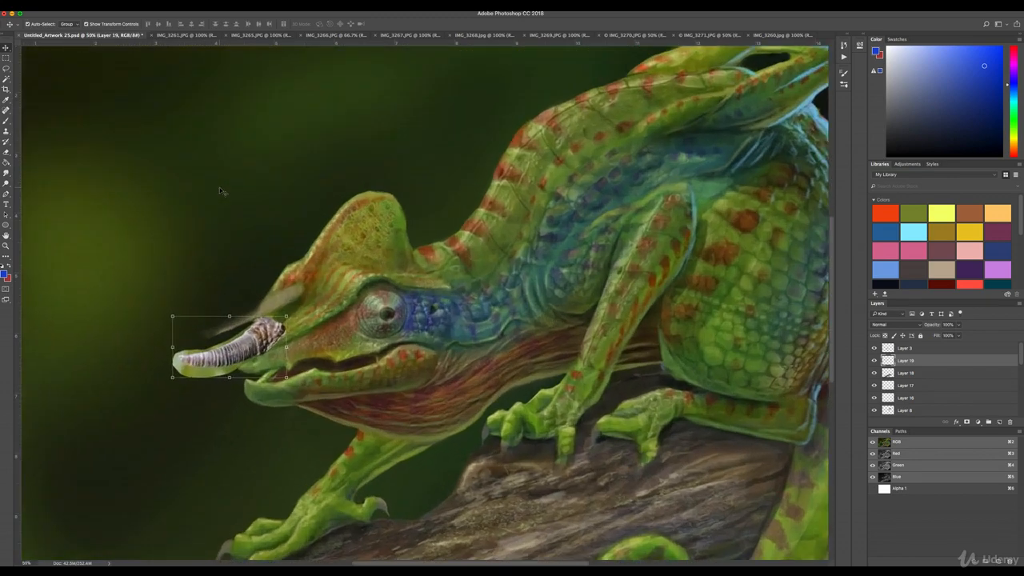
Step: Trace the pasted horn's outline with the Magnetic Lasso, leaving out the leftover photo background around it
key("super+plus")
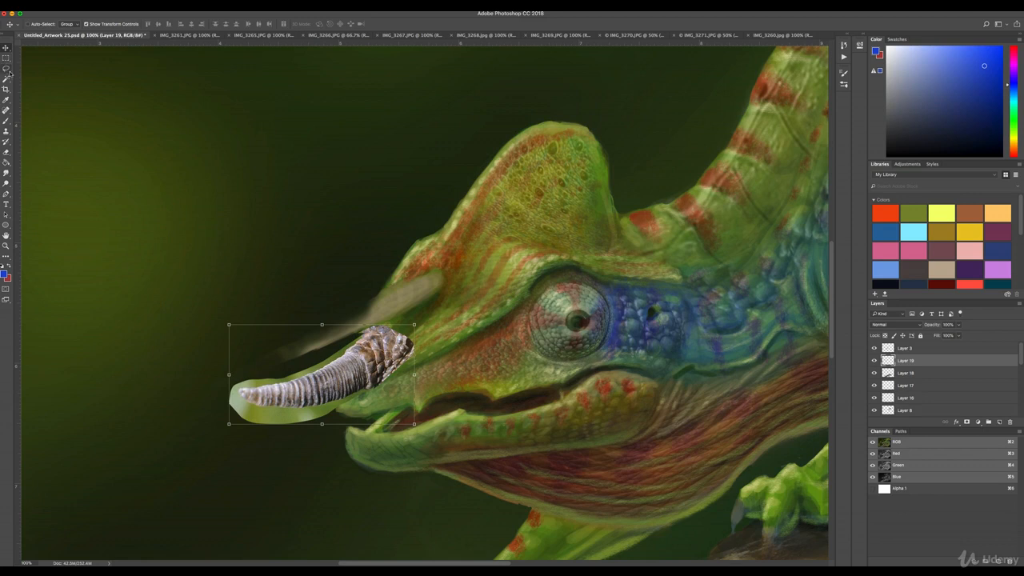
scroll(7, 94, "down", 1)
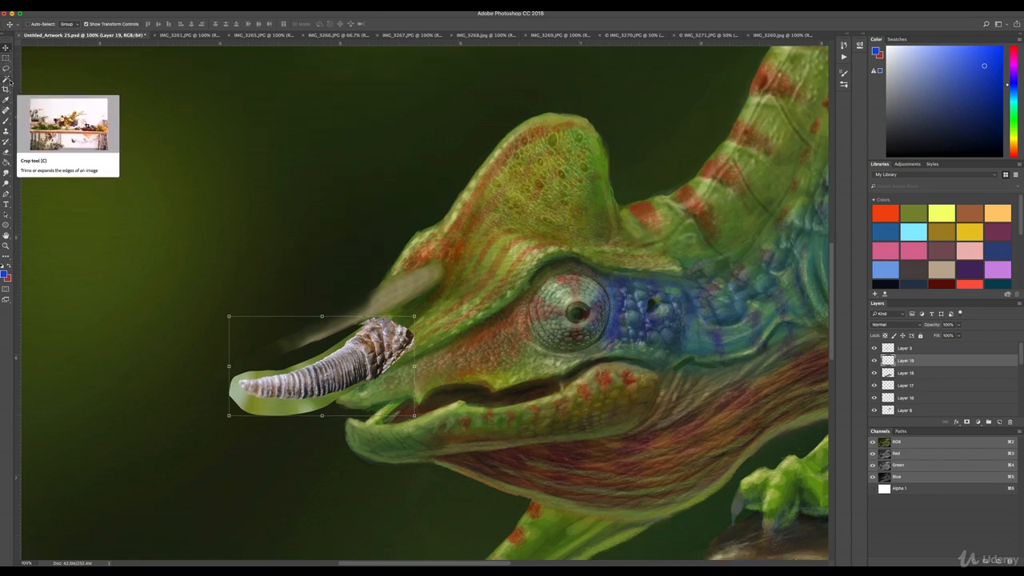
left_click(7, 68)
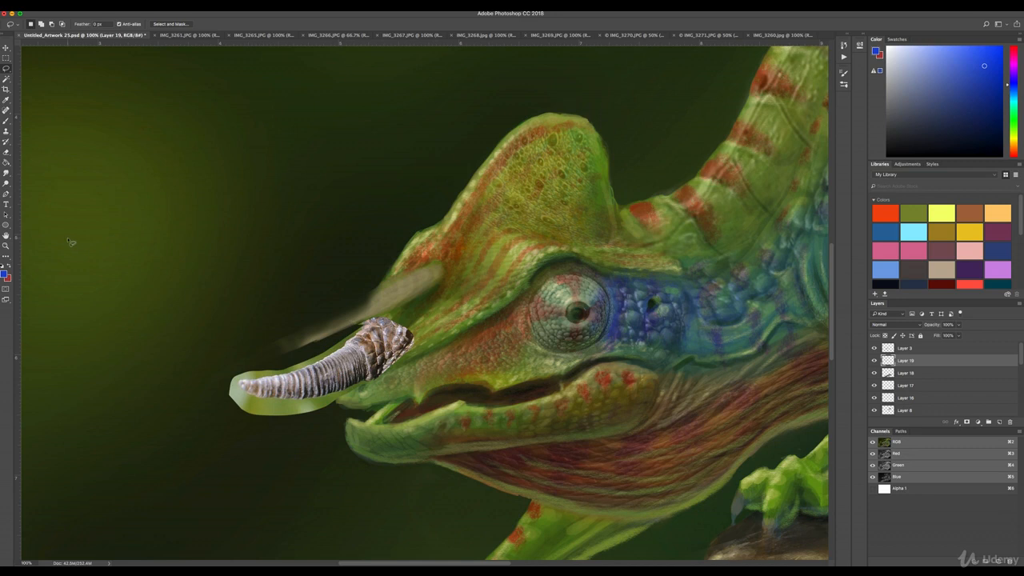
left_click(6, 71)
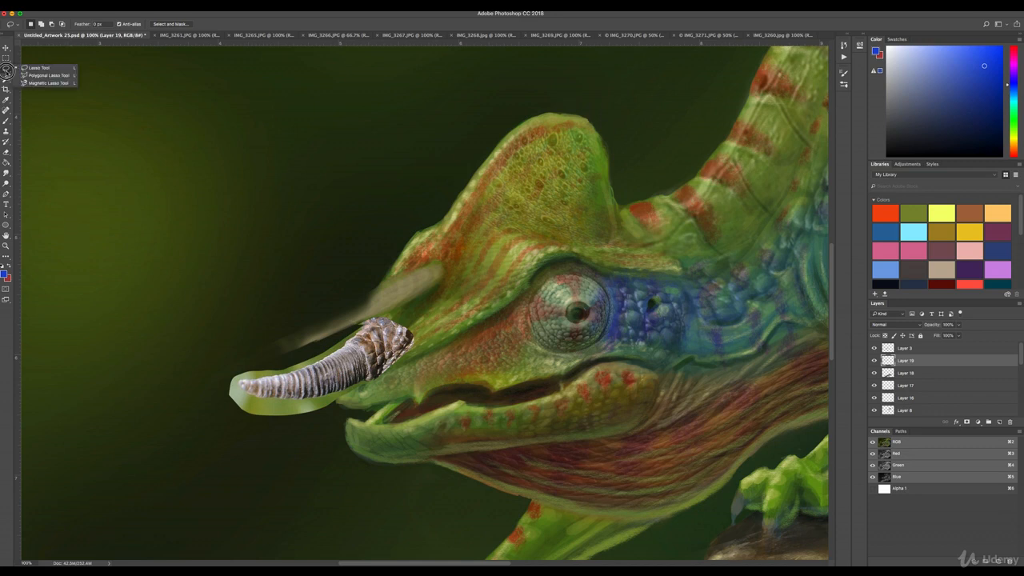
left_click(40, 84)
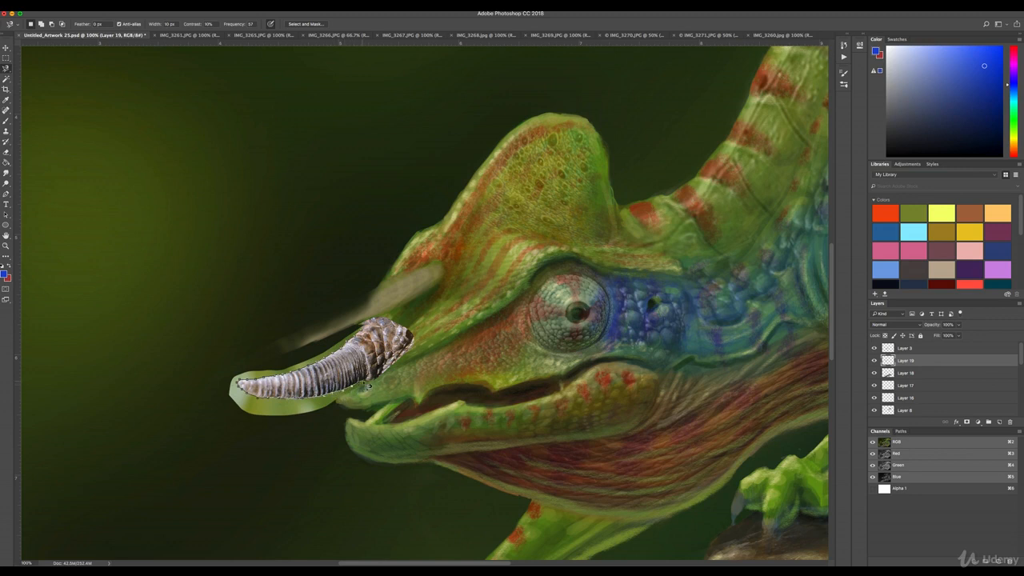
scroll(387, 378, "down", 1)
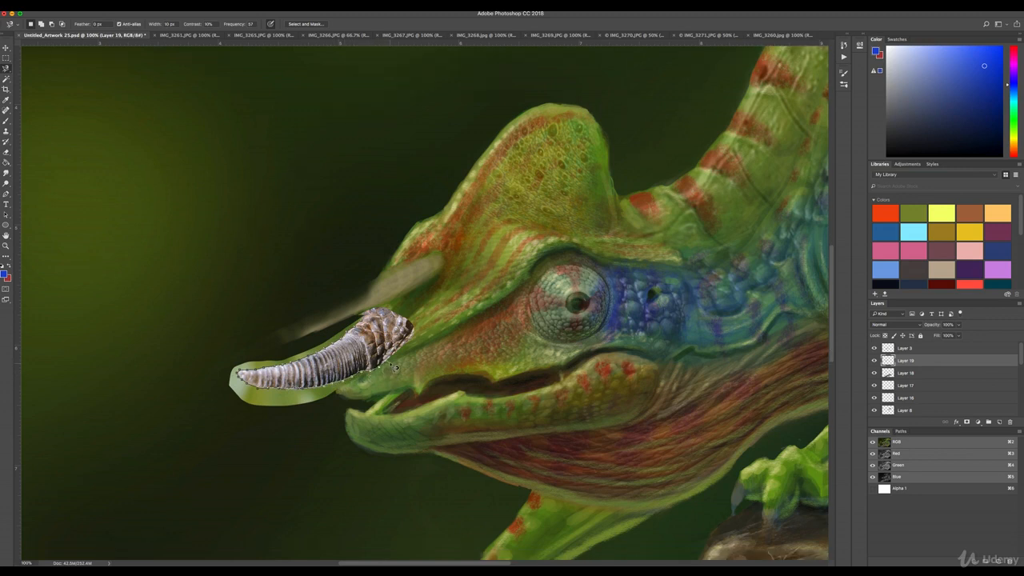
scroll(406, 354, "down", 1)
scroll(410, 352, "down", 1)
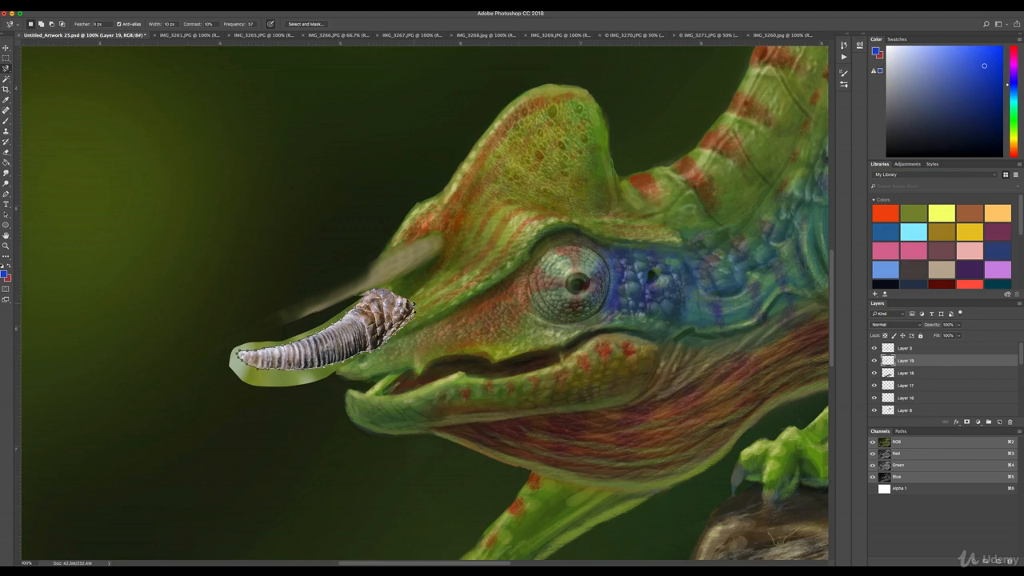
left_click(360, 300)
Step: Inverse the horn selection, erase the leftover photo background around the horn, and deselect
key("super+i")
key("super+i")
left_click(87, 6)
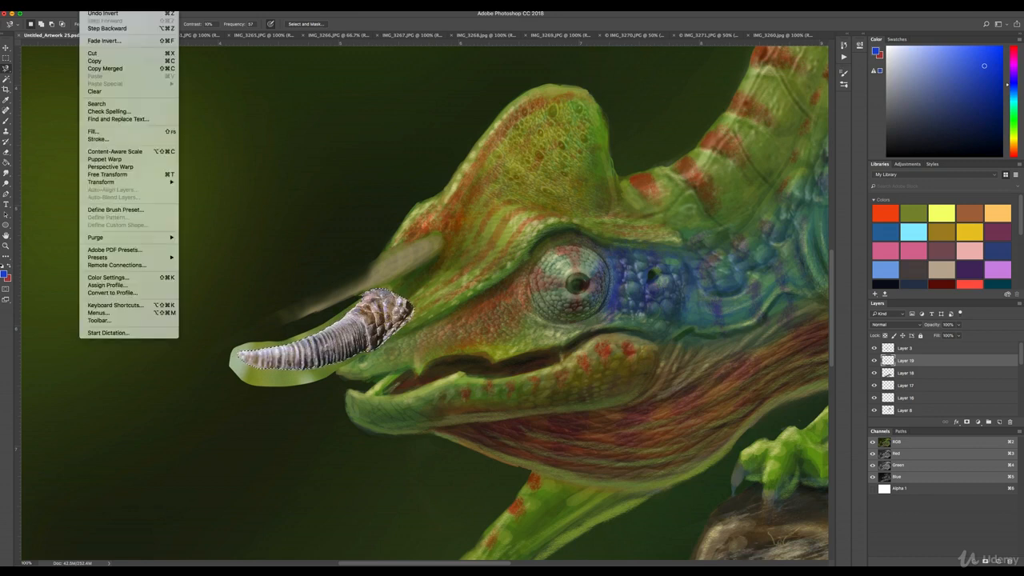
mouse_move(178, 7)
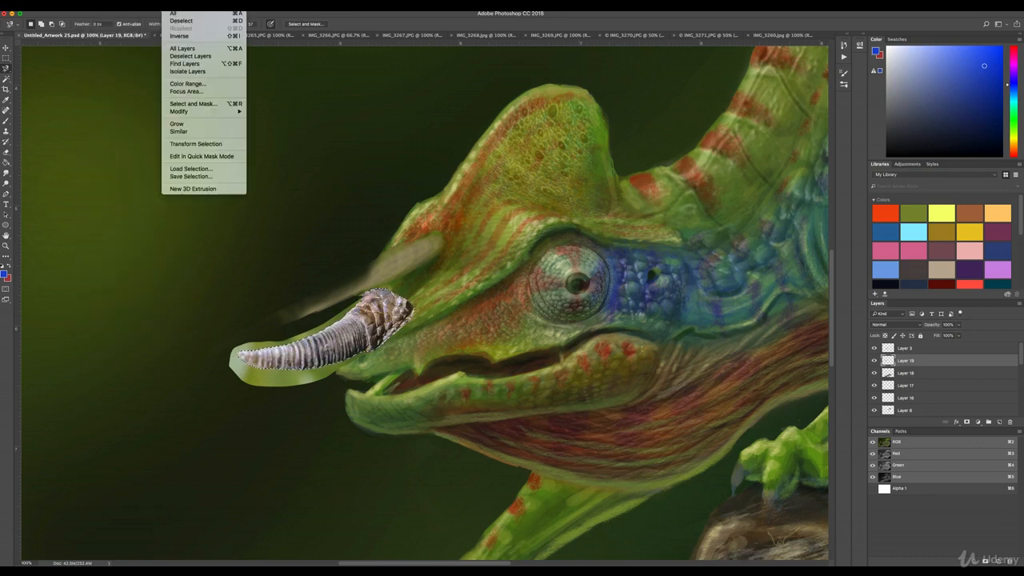
left_click(192, 36)
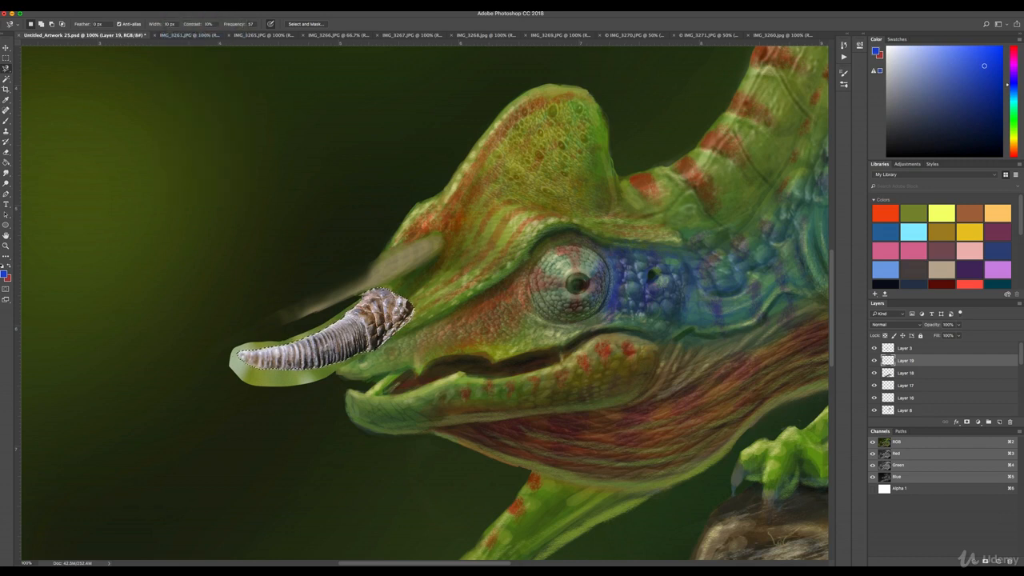
left_click(199, 4)
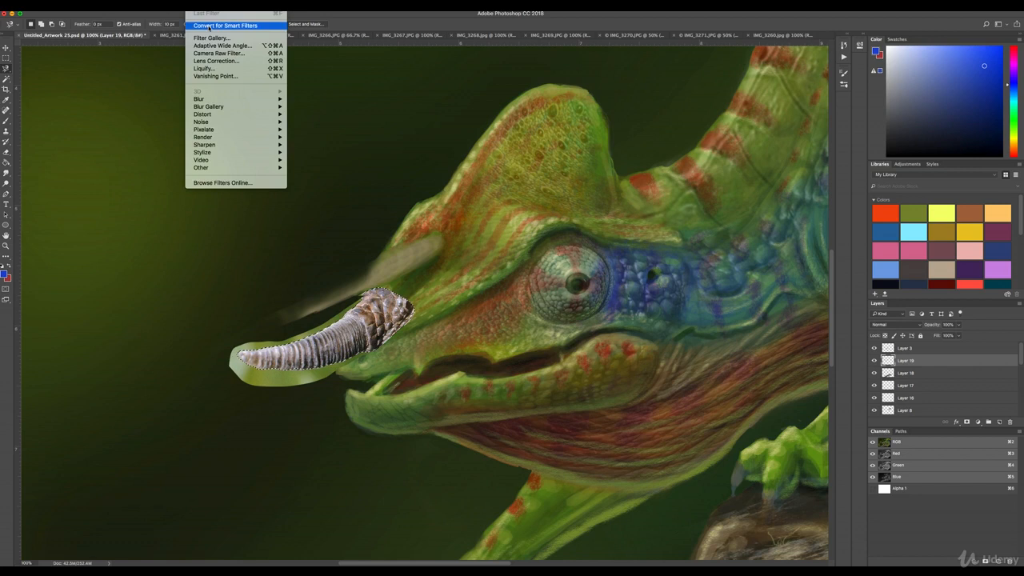
mouse_move(177, 5)
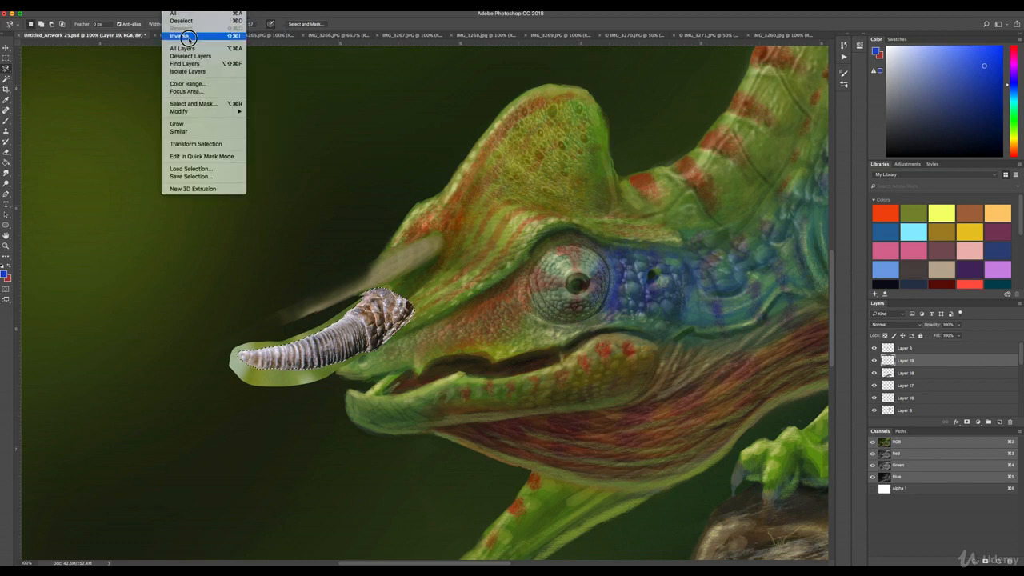
left_click(188, 37)
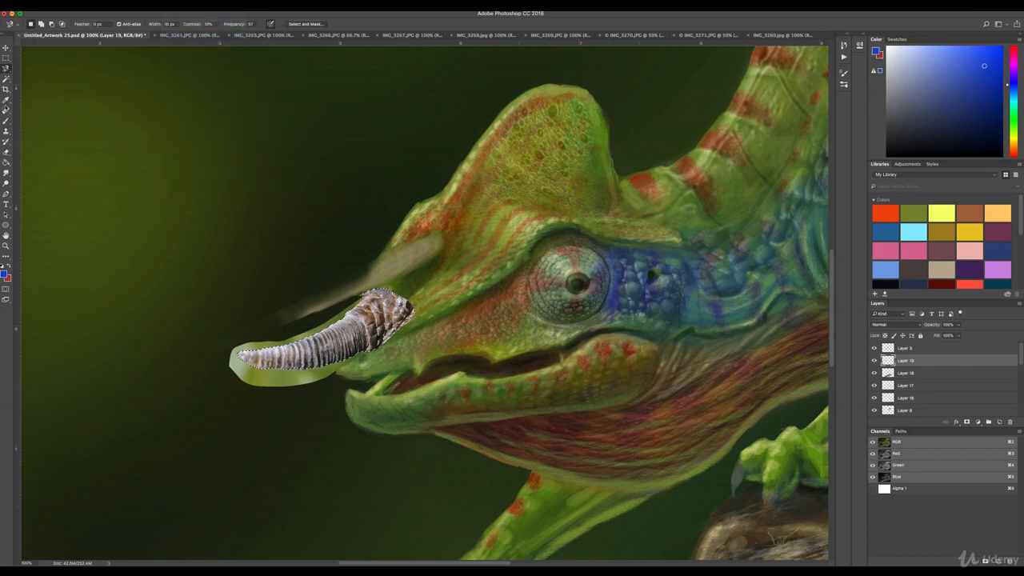
scroll(13, 130, "up", 1)
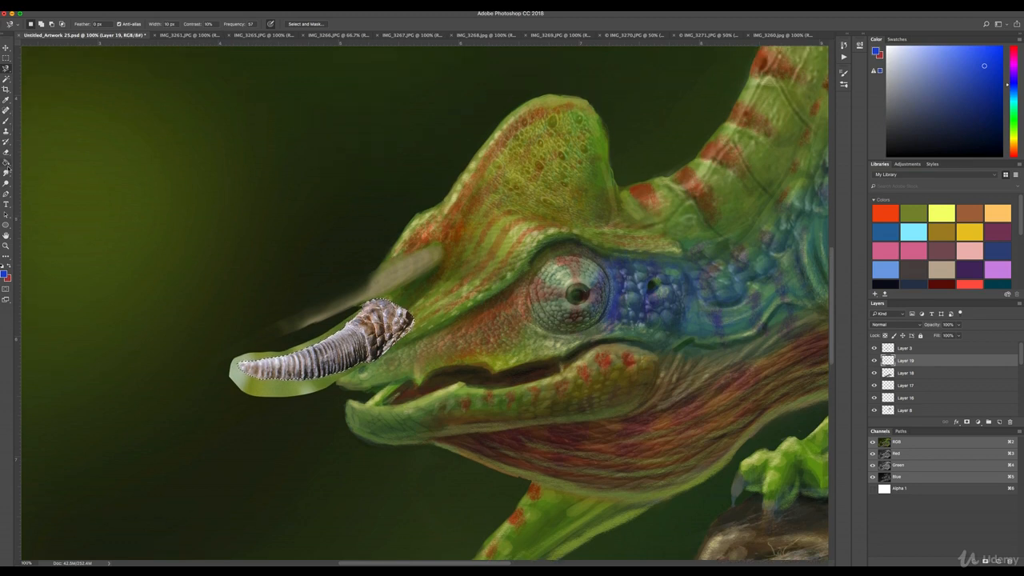
left_click(7, 152)
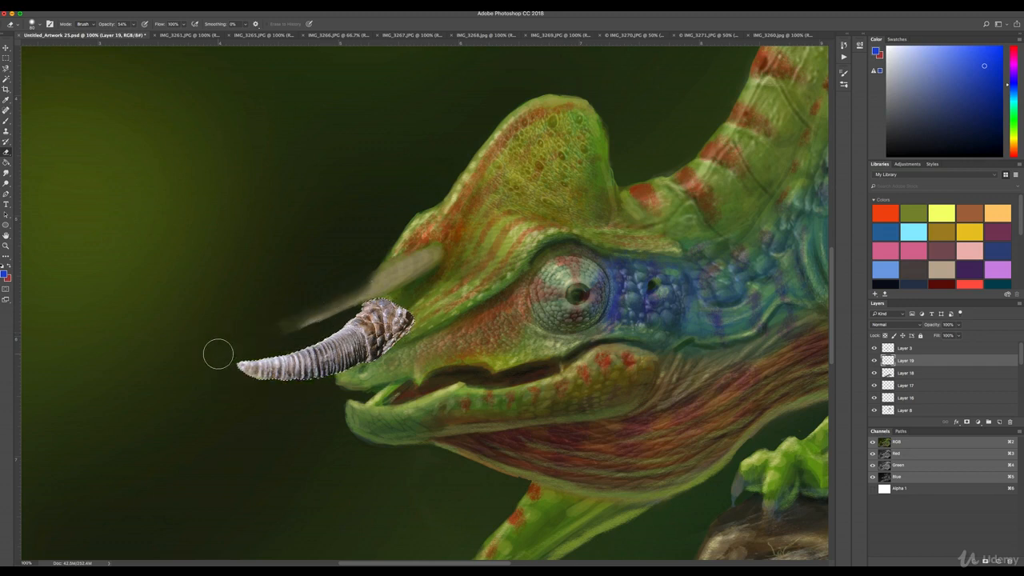
key("super+d")
Step: Darken the horn layer with Brightness/Contrast, setting brightness to about -26 and contrast to -11
left_click(105, 4)
mouse_move(121, 26)
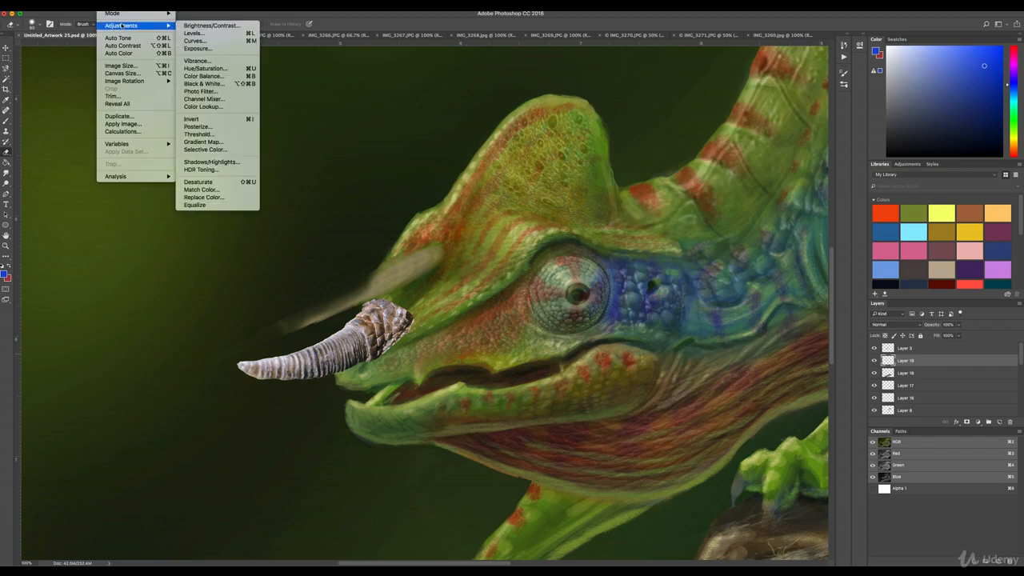
left_click(209, 27)
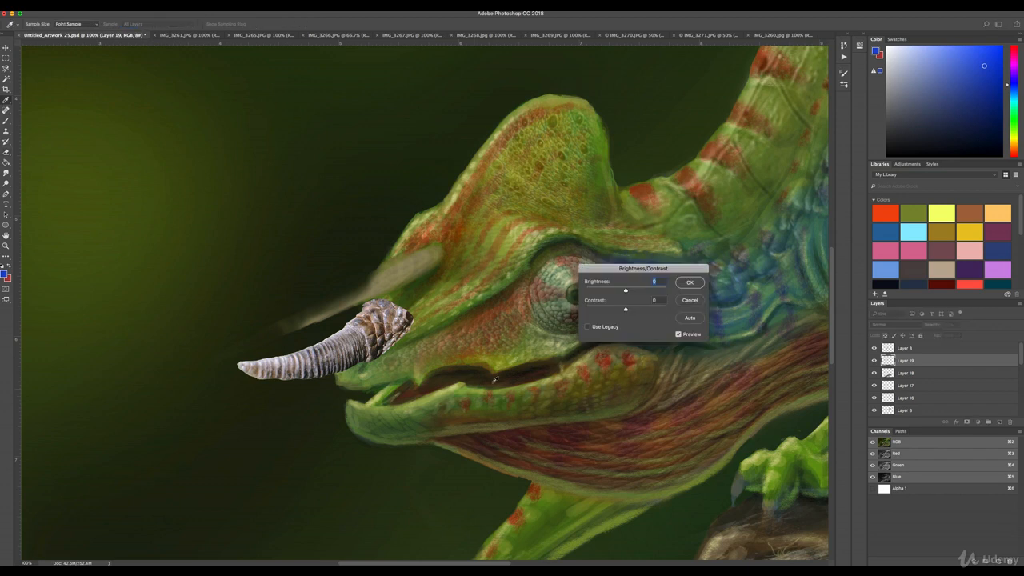
mouse_move(627, 292)
left_mouse_down()
mouse_move(610, 291)
mouse_move(627, 310)
mouse_move(617, 311)
mouse_move(607, 290)
mouse_move(618, 291)
left_mouse_up()
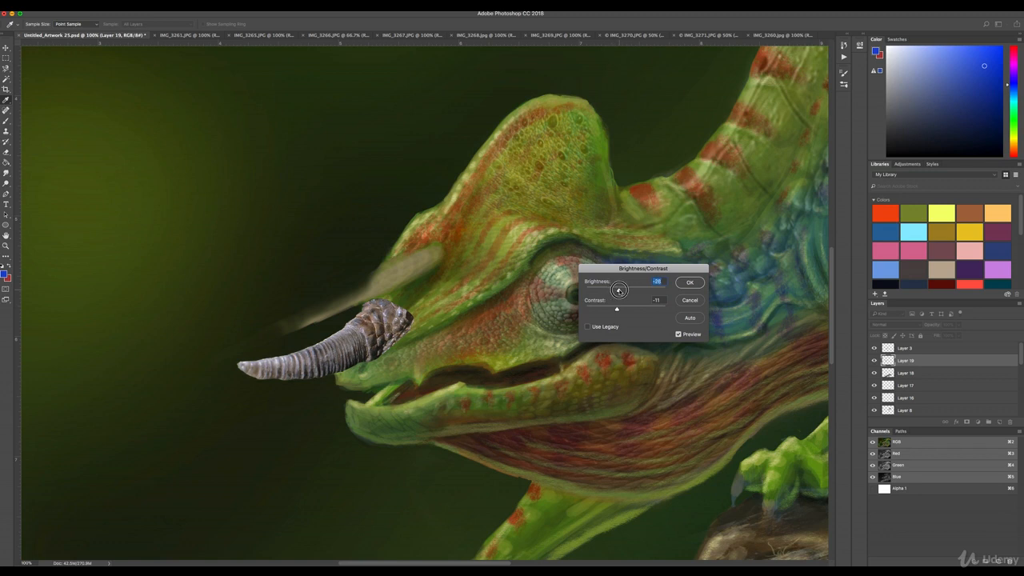
left_click(685, 283)
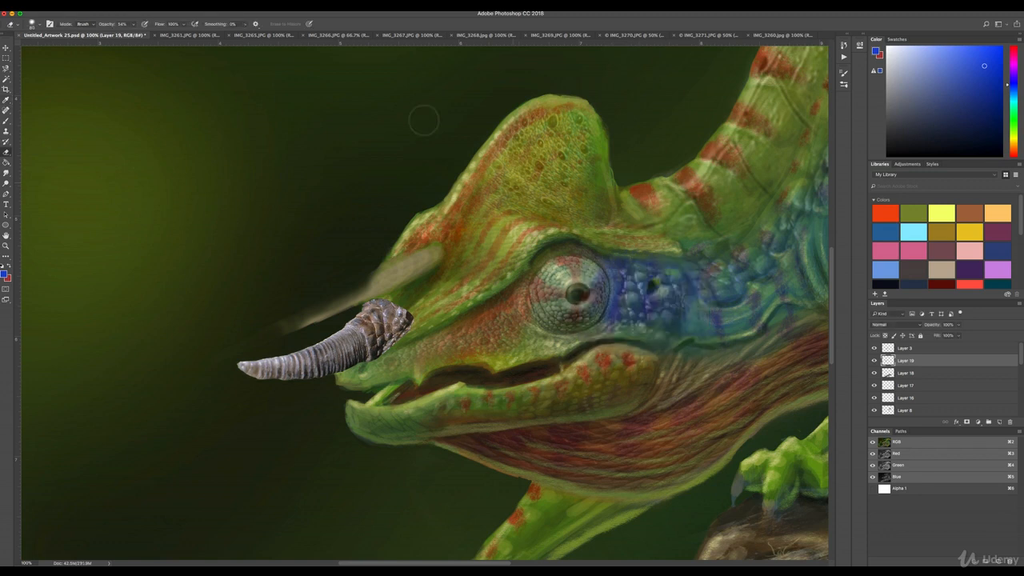
Step: Flatten the horn's contrast with Curves, raising the black point's output to 18 and lowering the white point
left_click(106, 6)
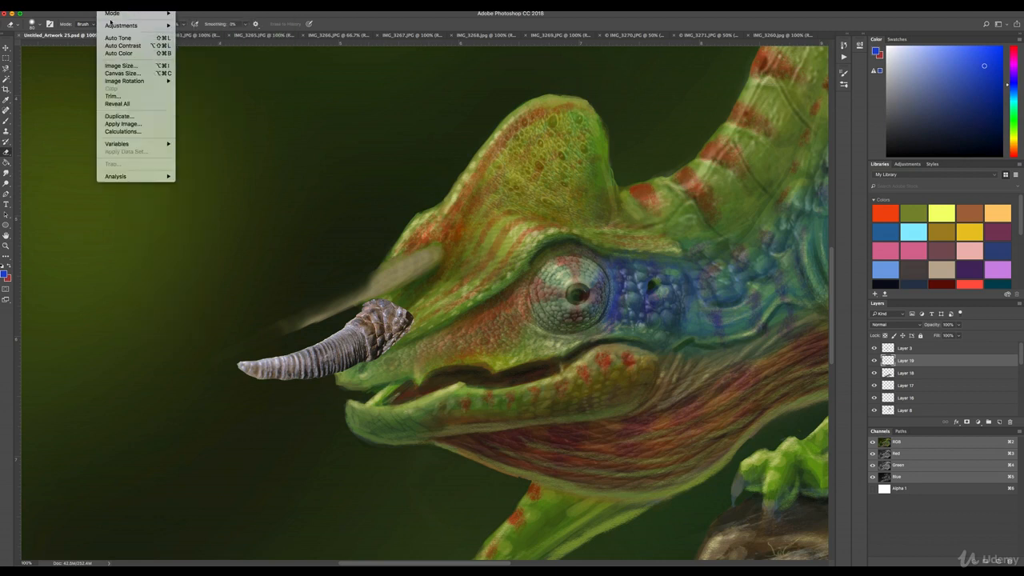
mouse_move(158, 28)
left_click(197, 41)
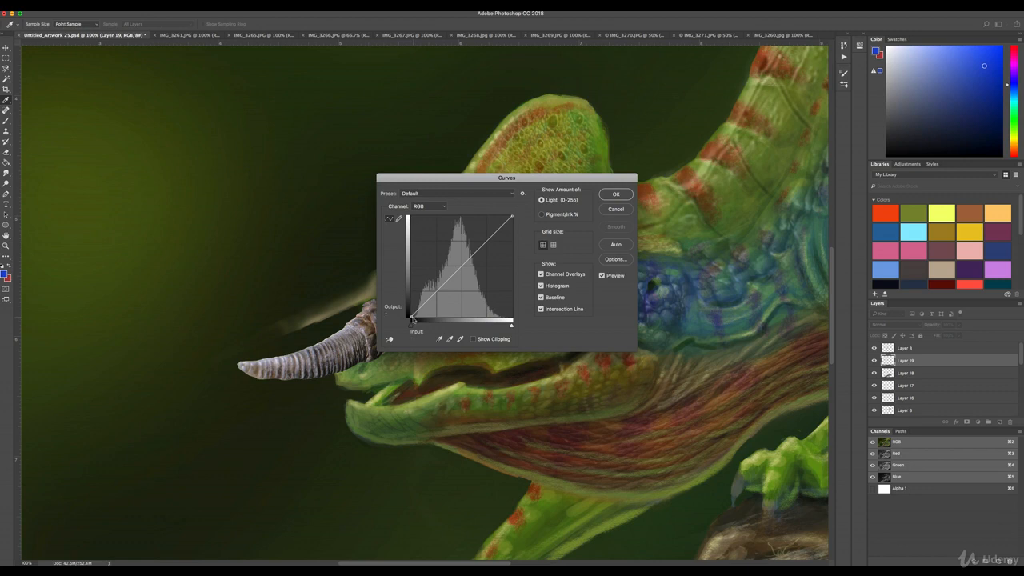
mouse_move(411, 318)
left_mouse_down()
mouse_move(407, 301)
mouse_move(409, 312)
left_mouse_up()
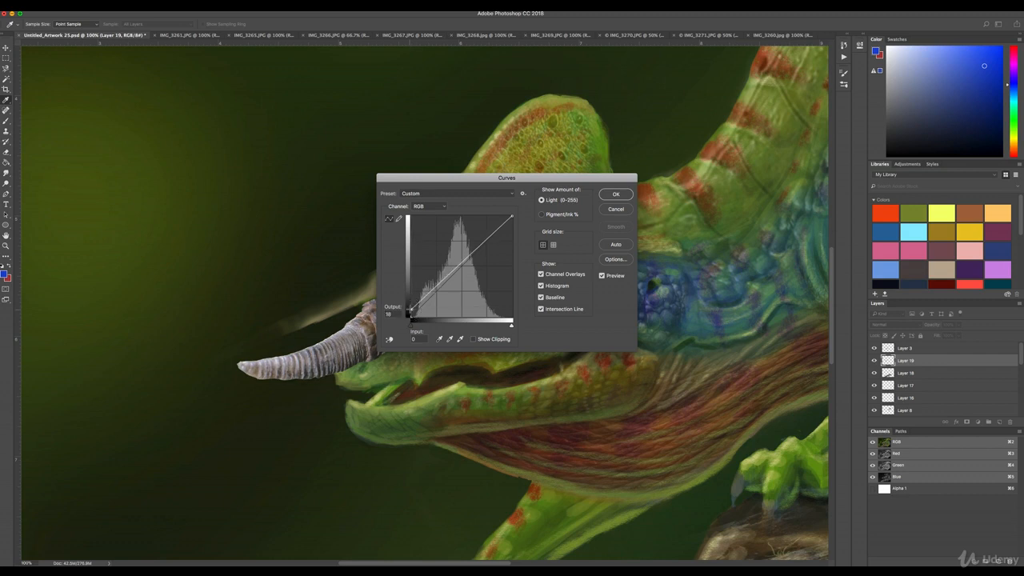
left_click_drag(514, 219, 516, 237)
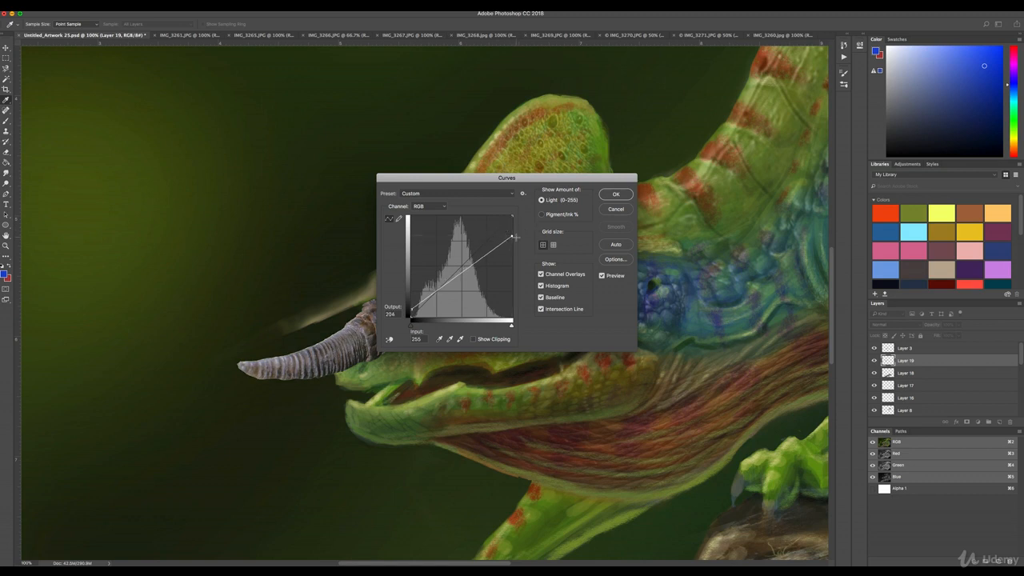
left_click(610, 197)
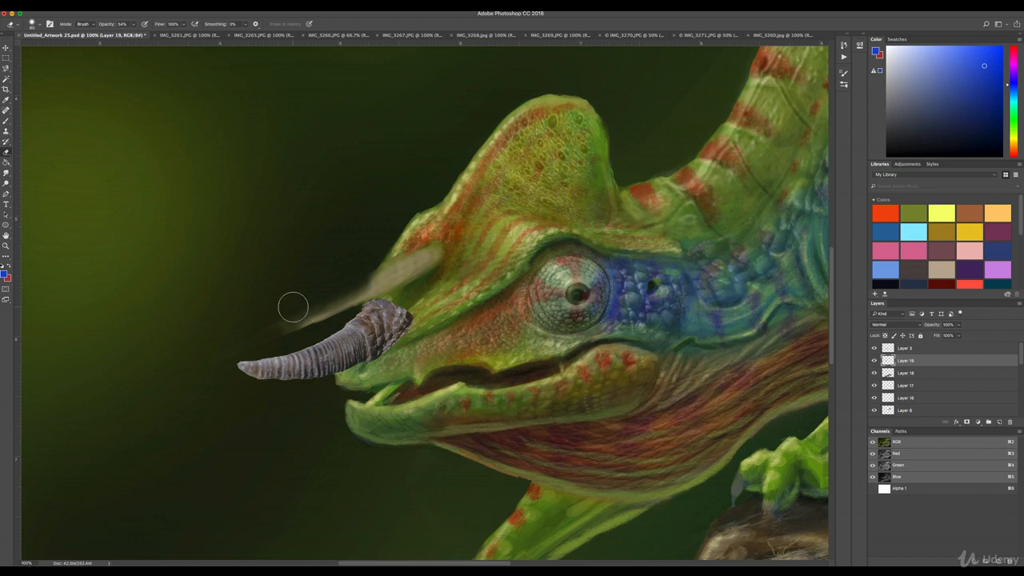
Step: Warp the horn so its tip bends downward and its curve straightens, and commit the warp
left_click(86, 7)
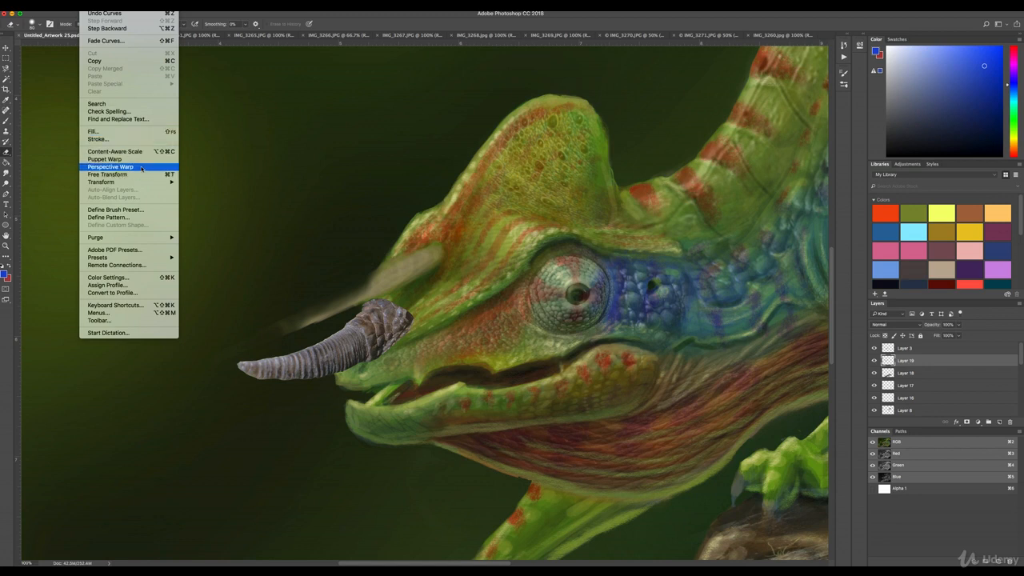
mouse_move(134, 183)
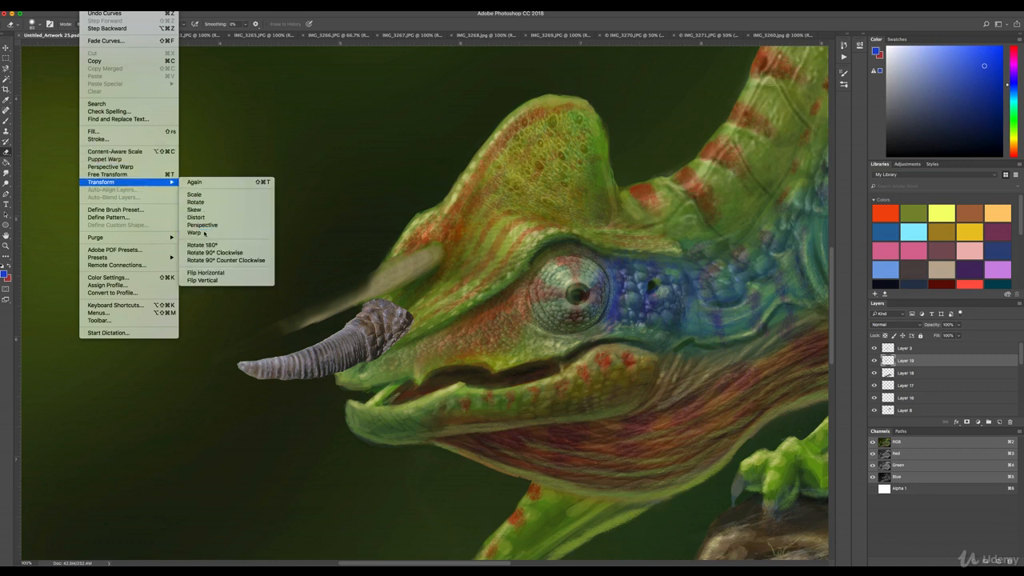
left_click(203, 232)
scroll(233, 364, "up", 2)
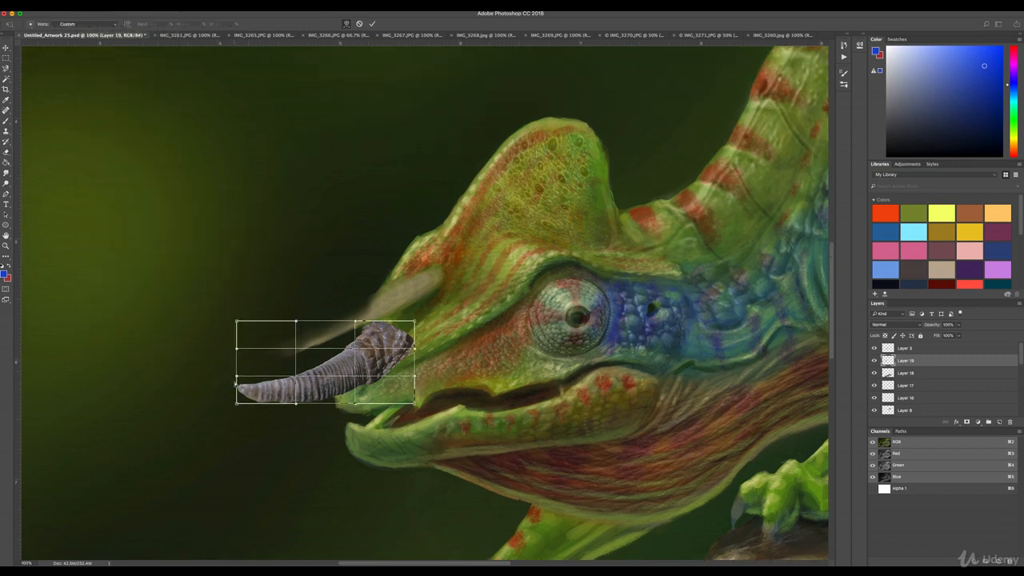
mouse_move(237, 403)
left_mouse_down()
mouse_move(235, 416)
mouse_move(247, 416)
left_mouse_up()
left_click_drag(237, 322, 241, 344)
left_click_drag(271, 382, 372, 376)
left_click_drag(237, 380, 242, 389)
left_click_drag(392, 375, 390, 372)
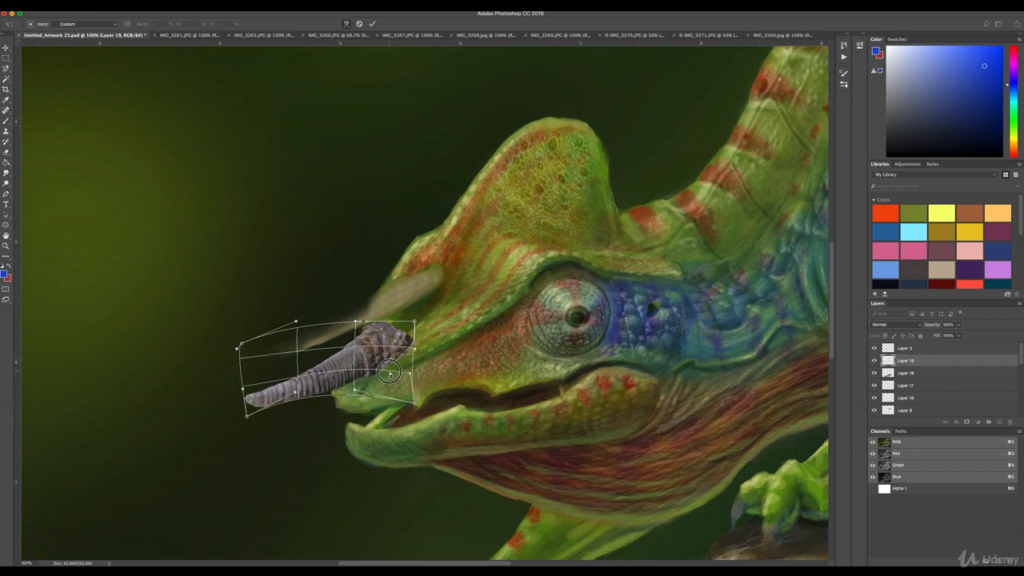
key("Return")
key("ctrl+t")
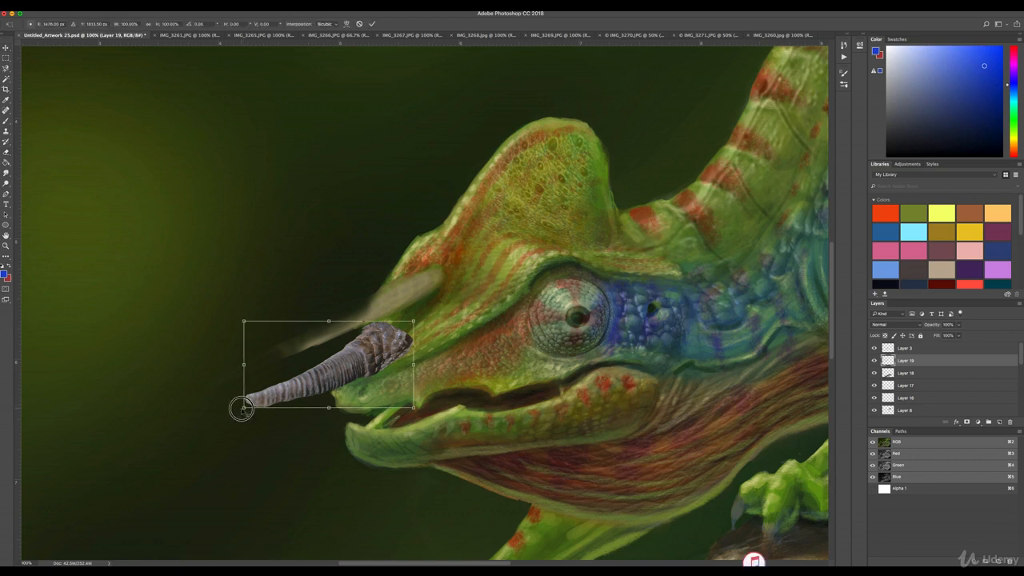
key("super+z")
left_click(88, 7)
left_click(264, 227)
key("Return")
Step: Try a Perspective Warp at the horn's tip and apply it
left_click(88, 7)
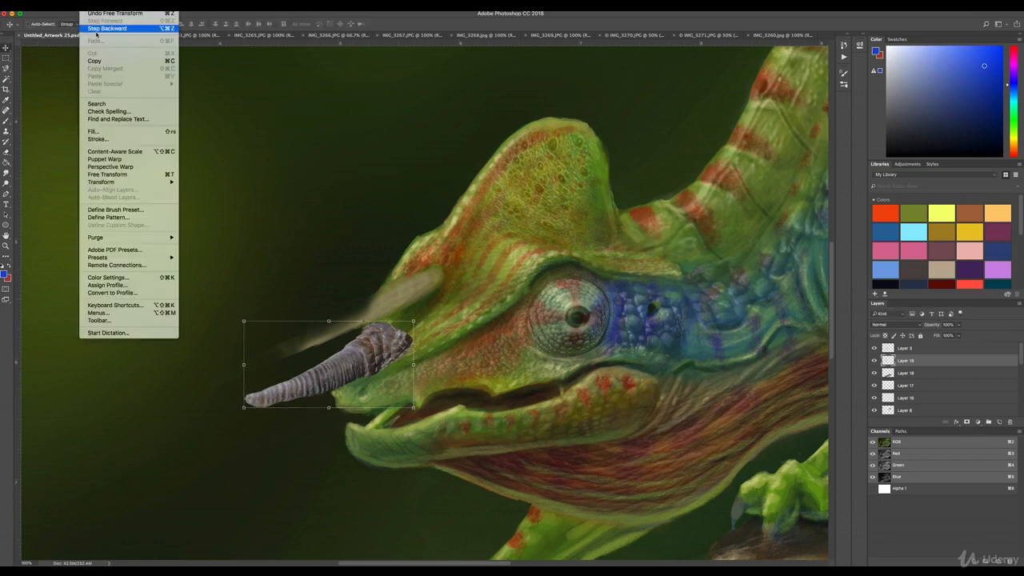
left_click(127, 161)
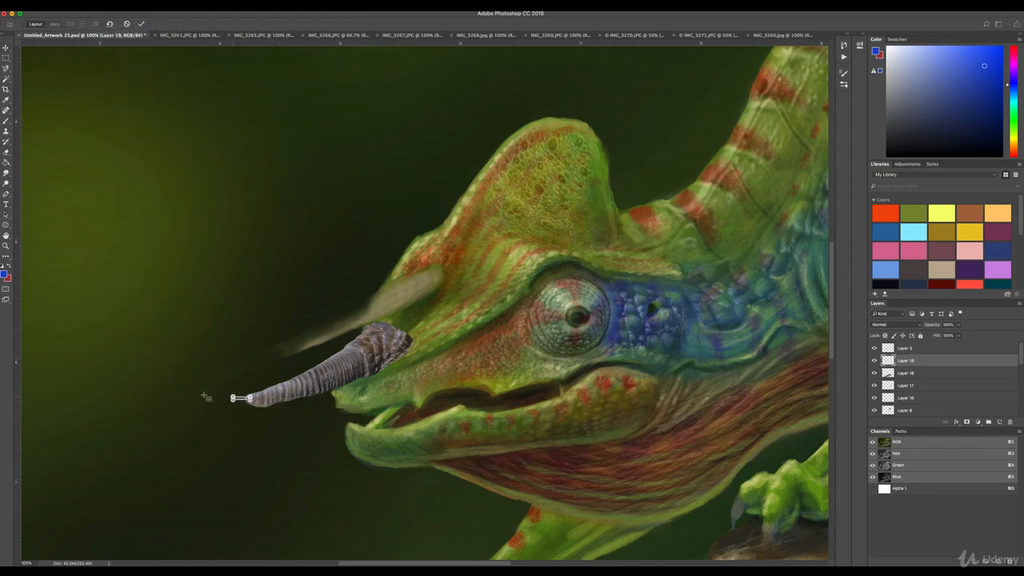
scroll(186, 310, "down", 2)
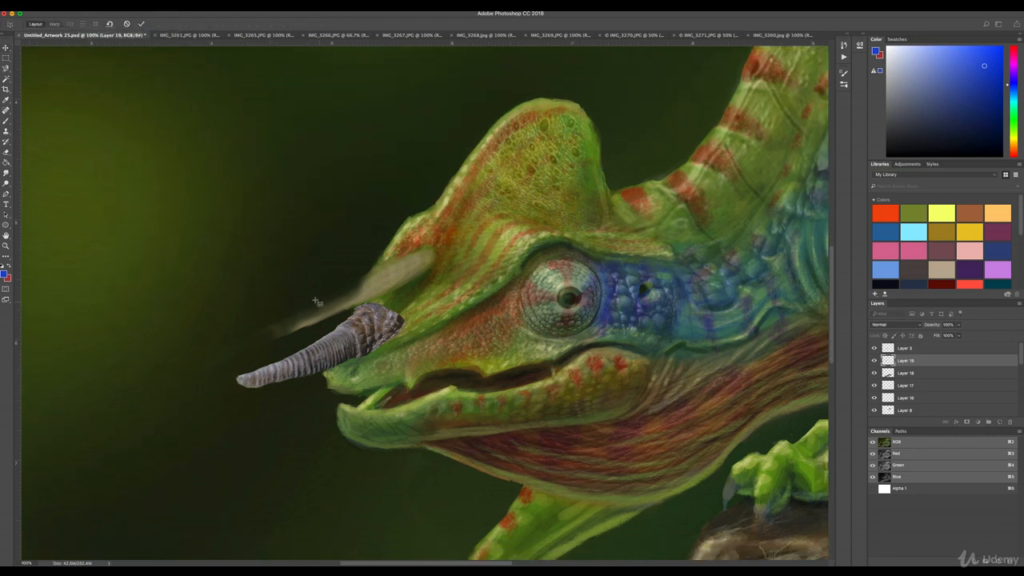
left_click(5, 49)
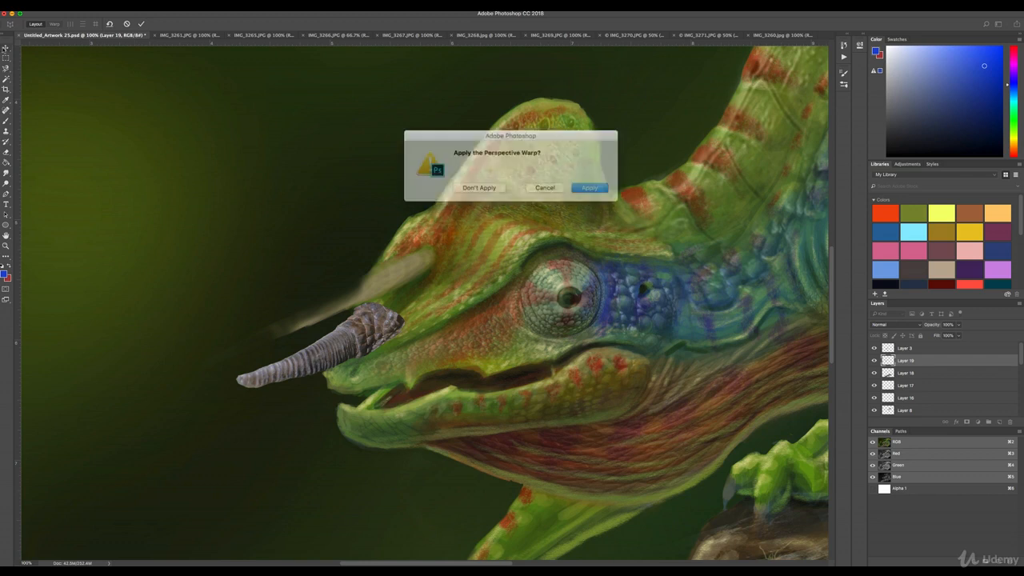
left_click(579, 185)
Step: Free-transform the horn, skewing its tip upward and stretching it slightly longer, and commit the transform
left_click(90, 4)
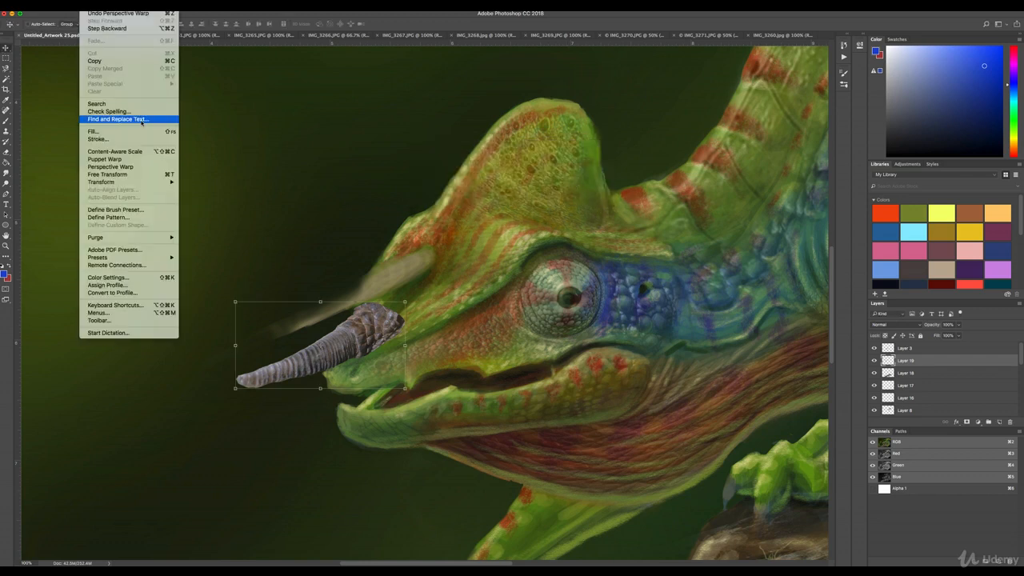
left_click(128, 173)
left_click_drag(233, 388, 233, 384)
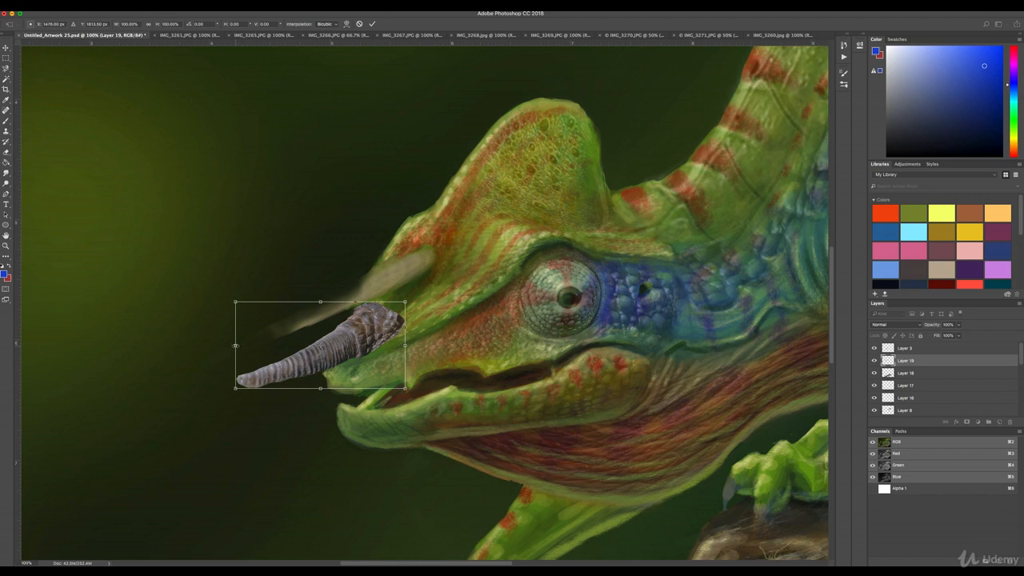
left_click_drag(235, 347, 232, 352)
left_click_drag(232, 355, 223, 317)
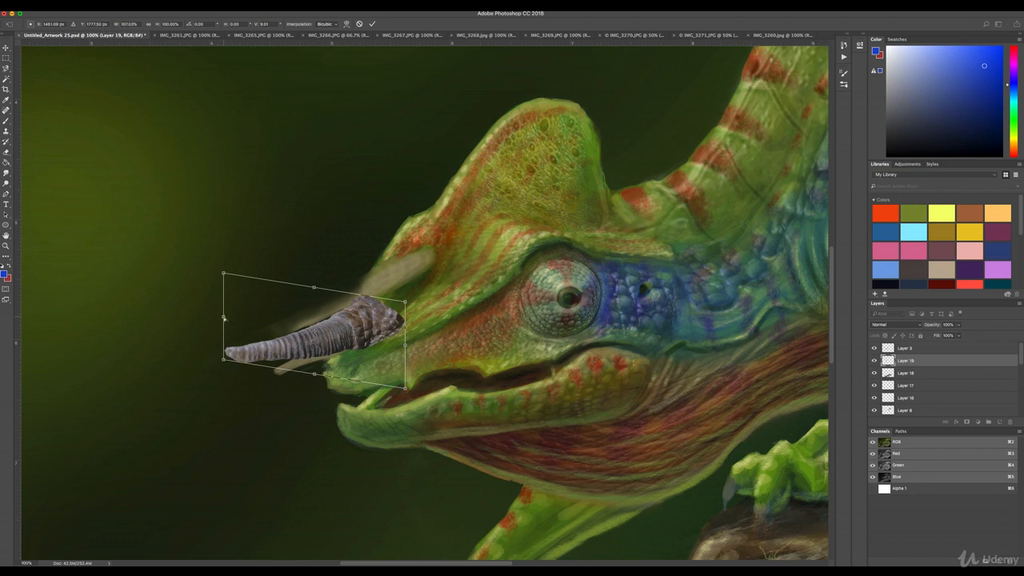
left_click_drag(223, 317, 221, 324)
key("Return")
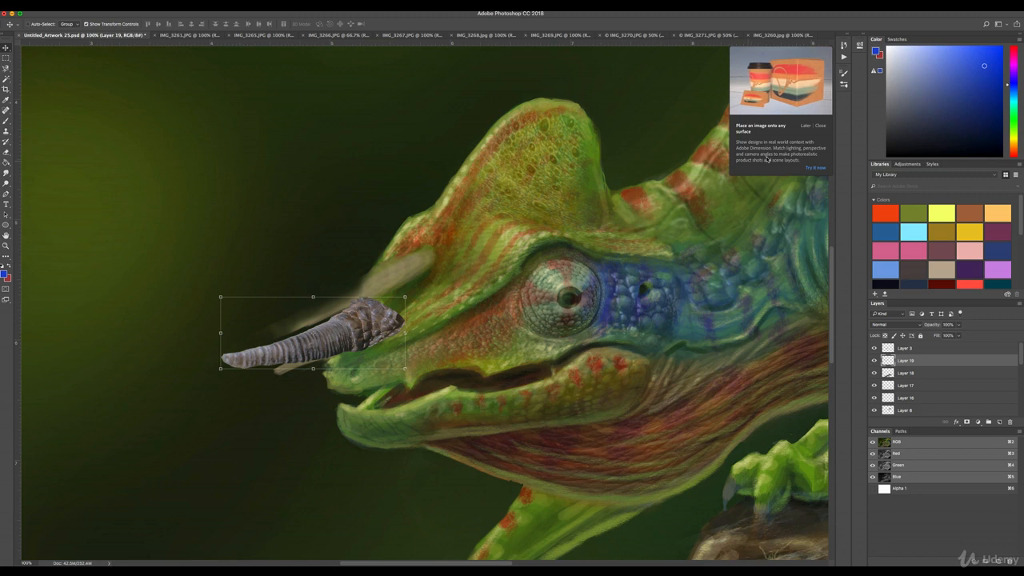
Step: Dismiss the promotional pop-up and reselect the horn's layer, Layer 19
left_click(819, 126)
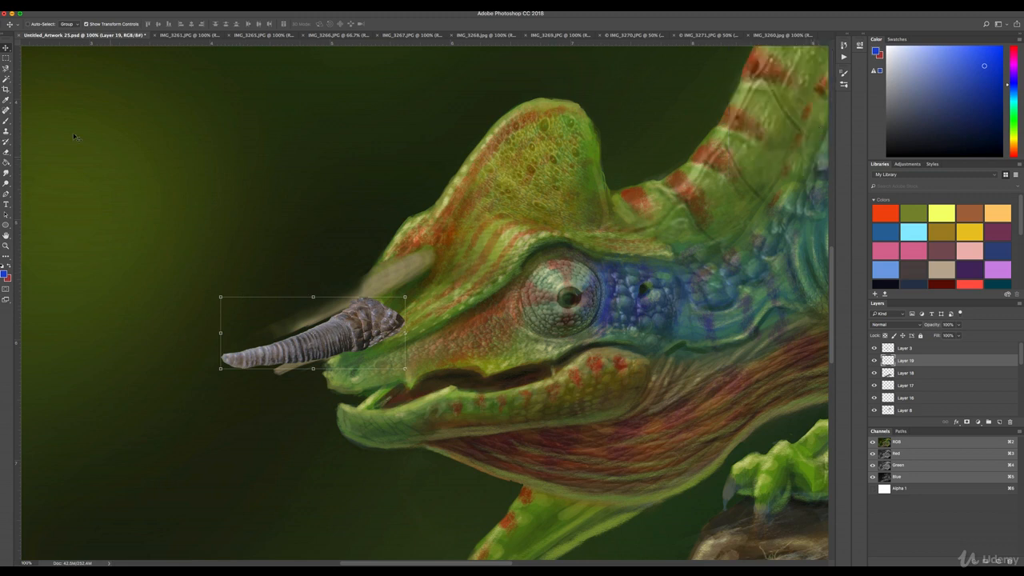
left_click(180, 130)
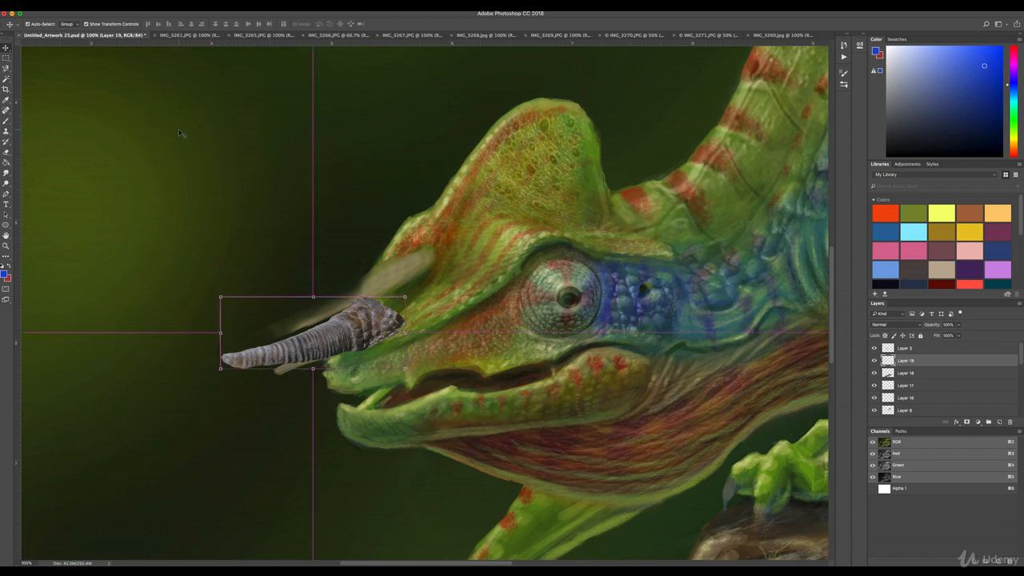
left_click(912, 350)
left_click(908, 361)
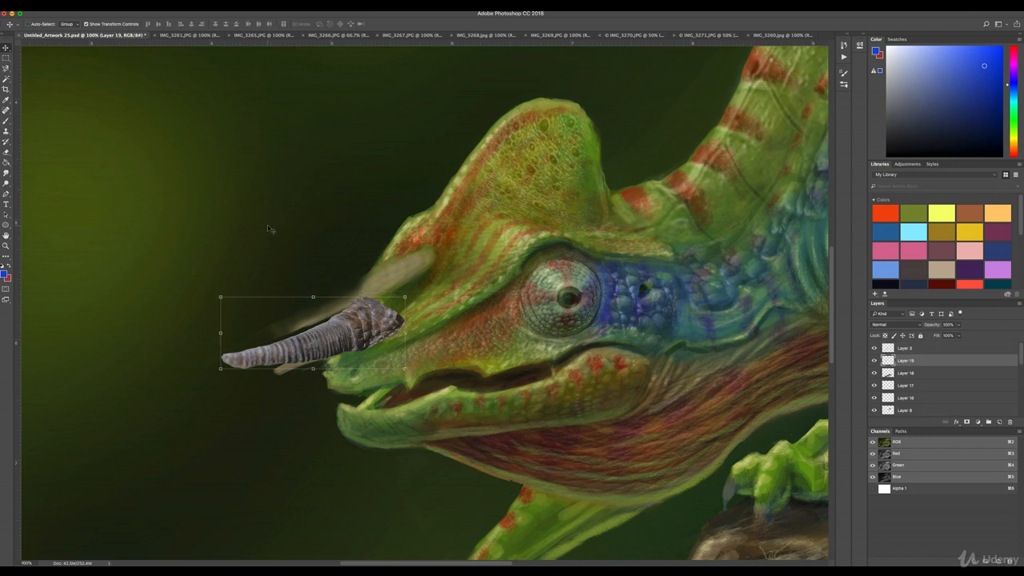
Step: Duplicate the horn above the original, enlarge the copy to about 118%, and position its base against the forehead
key("super+0")
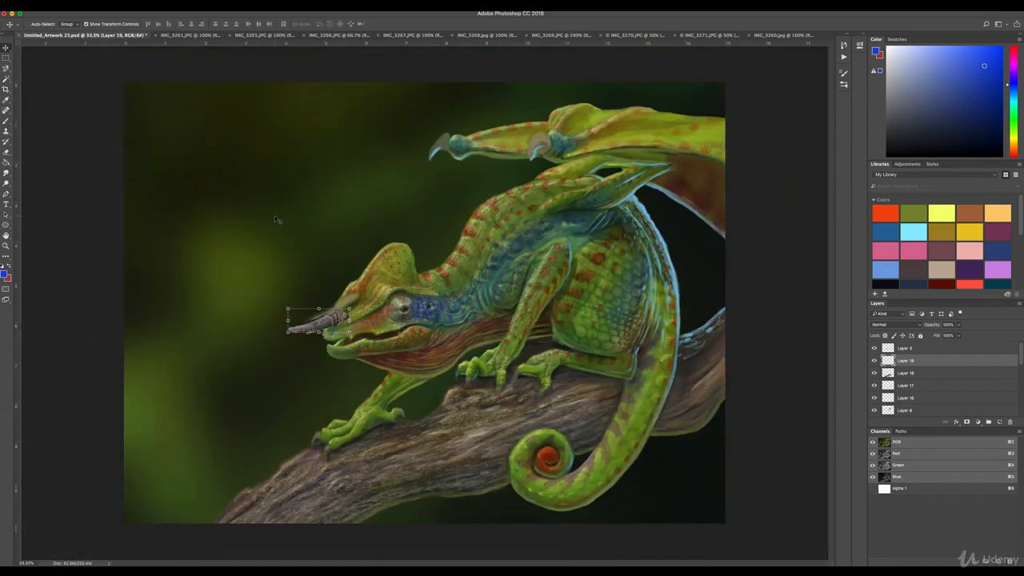
key("super+equal")
key("super+equal")
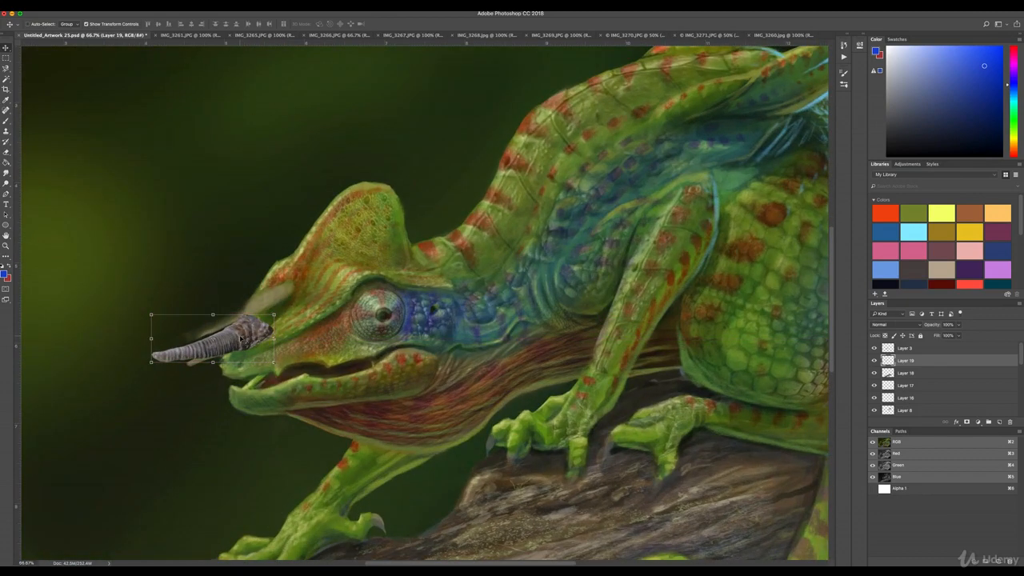
left_click_drag(241, 338, 248, 308)
left_click_drag(157, 284, 137, 276)
left_click_drag(257, 296, 272, 296)
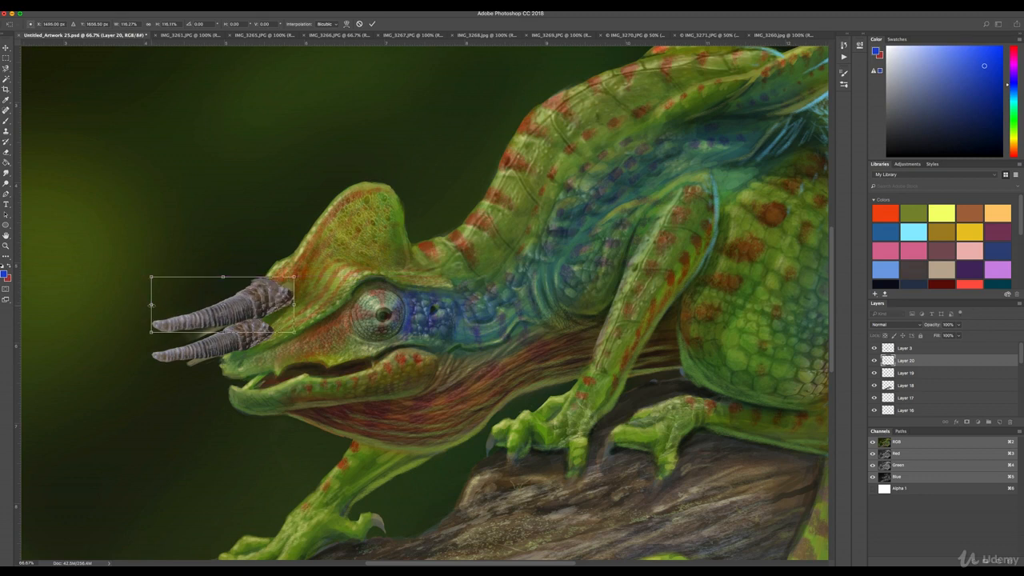
Step: Stretch the upper horn to about 128% width, flatten it to about 106% height, and commit the transform
left_click_drag(152, 304, 136, 305)
left_click_drag(215, 277, 253, 292)
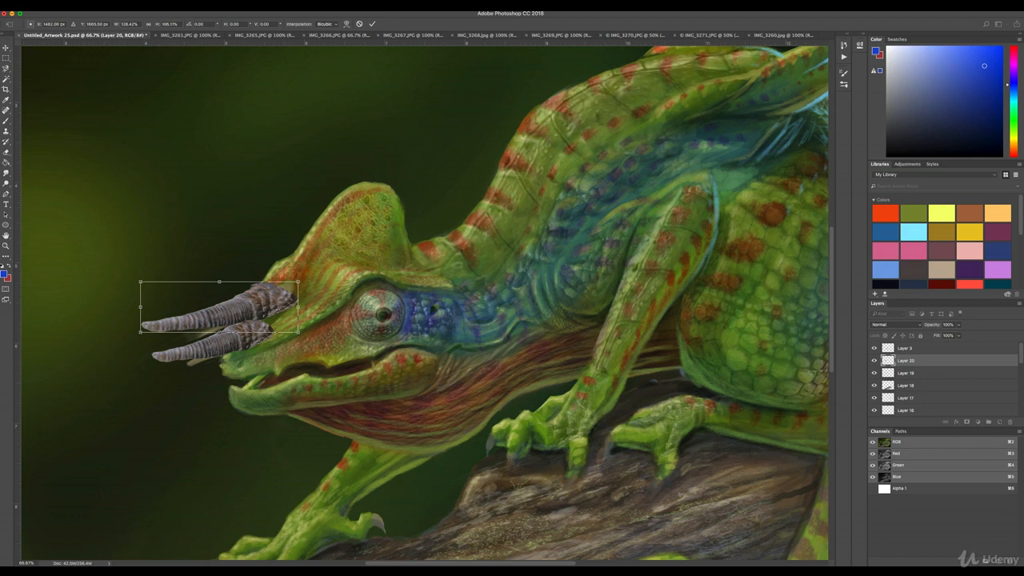
left_click(106, 7)
left_click(193, 125)
key("Return")
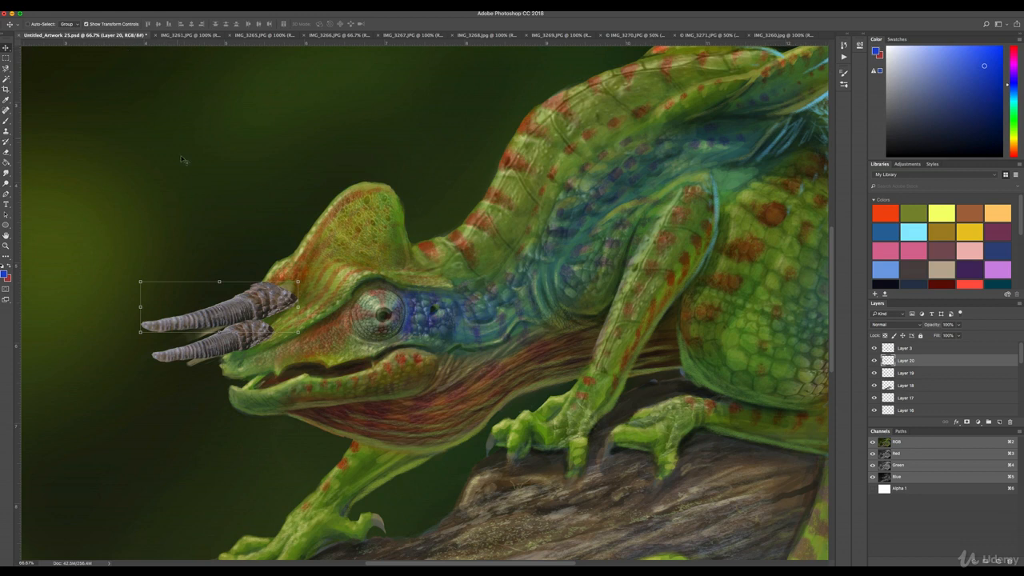
Step: Lengthen the upper horn toward its tip to about 110% width and commit the transform
scroll(180, 155, "up", 1)
key("super+t")
left_click_drag(140, 317, 124, 318)
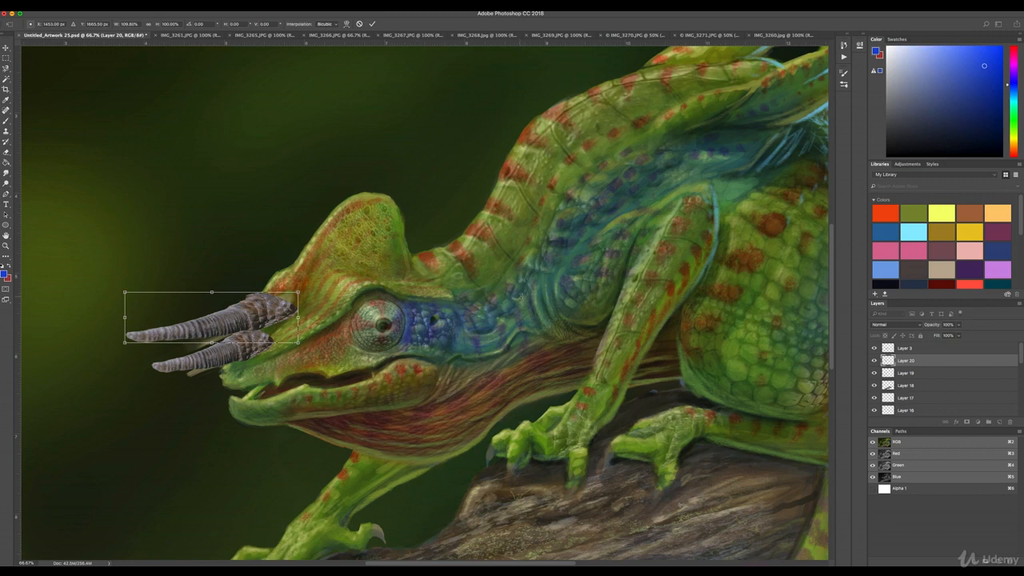
scroll(520, 295, "up", 3)
key("Return")
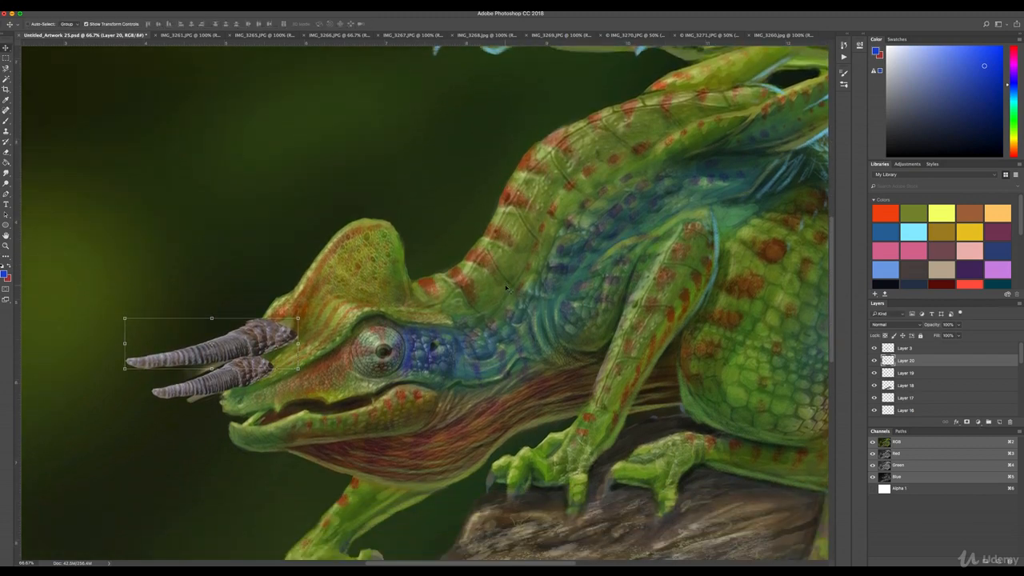
Step: Shorten the lower horn on Layer 19 to about 96% width, shift it toward the snout, and apply the transformation
key("alt+bracketleft")
left_click_drag(150, 375, 160, 375)
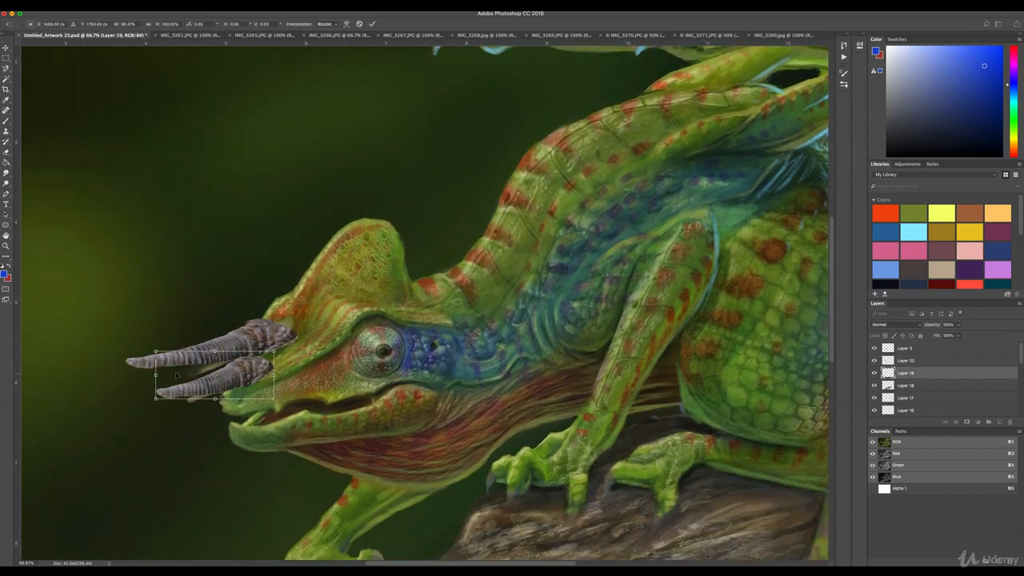
key("e")
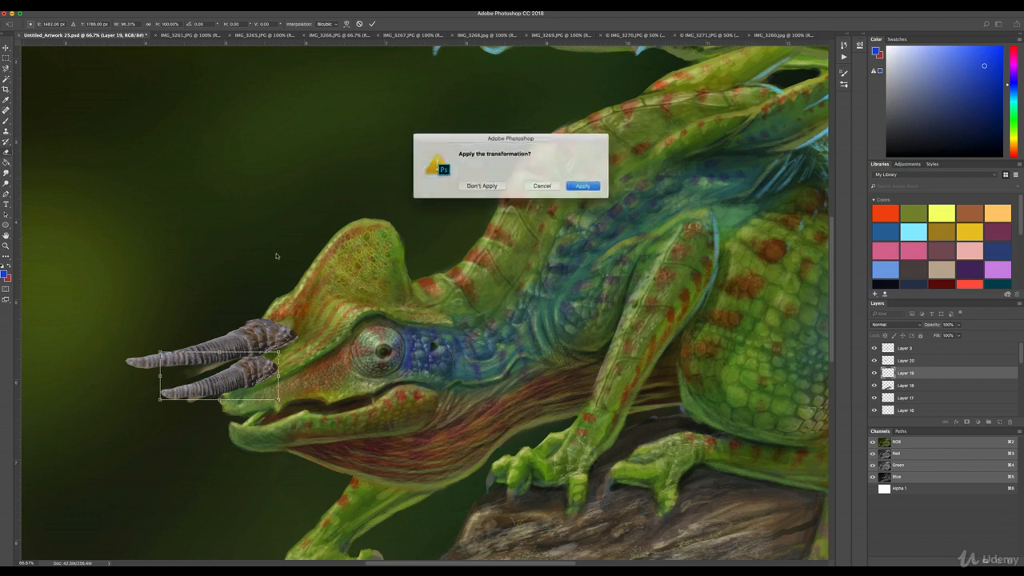
left_click(589, 185)
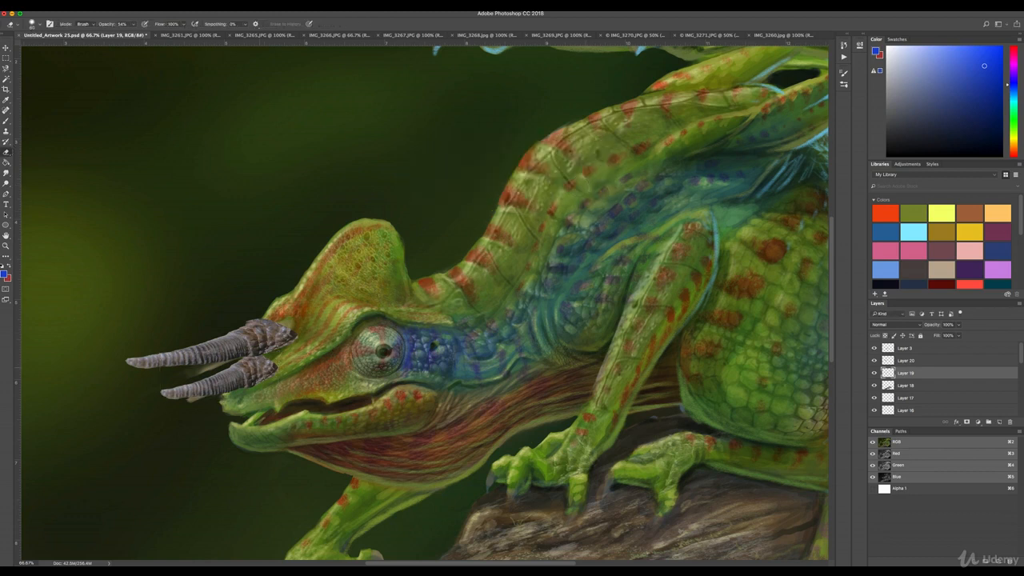
Step: Erase around both horn bases at 54% opacity to blend them into the snout, and erase the old painted horns underneath
mouse_move(280, 371)
left_mouse_down()
mouse_move(285, 363)
mouse_move(272, 362)
mouse_move(272, 382)
mouse_move(236, 399)
mouse_move(260, 392)
left_mouse_up()
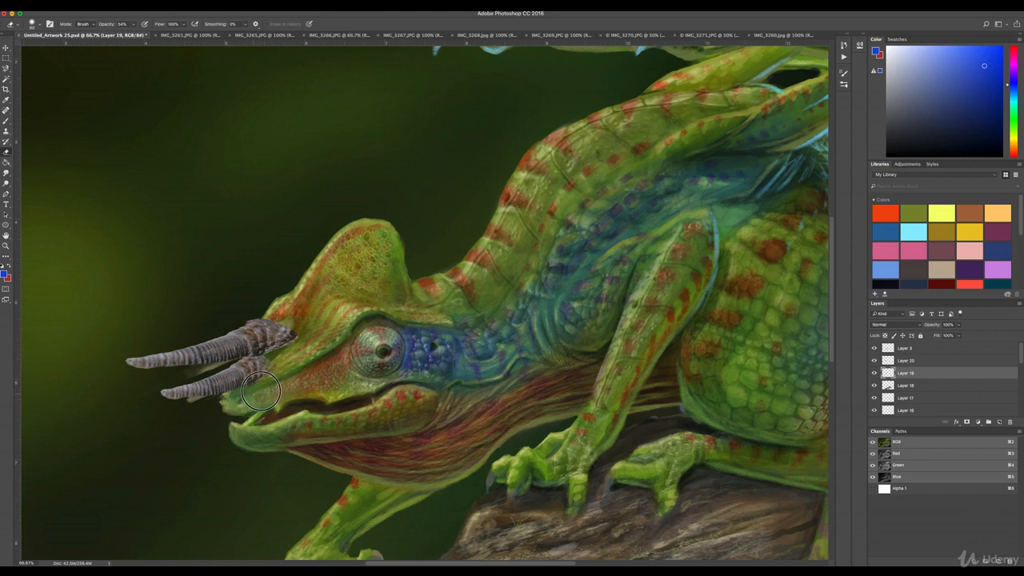
key("alt+bracketright")
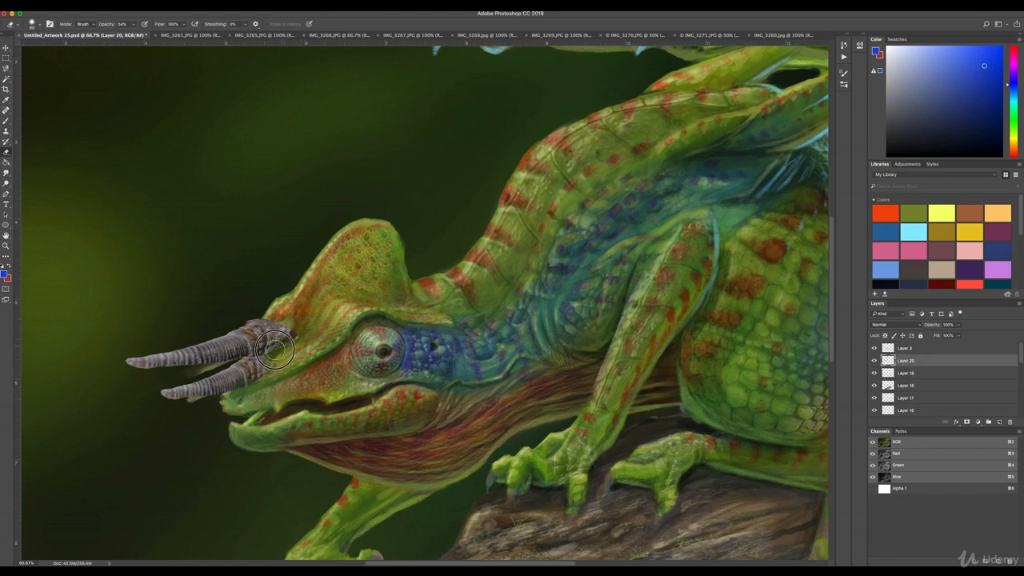
mouse_move(275, 350)
left_mouse_down()
mouse_move(236, 312)
mouse_move(278, 310)
mouse_move(244, 310)
left_mouse_up()
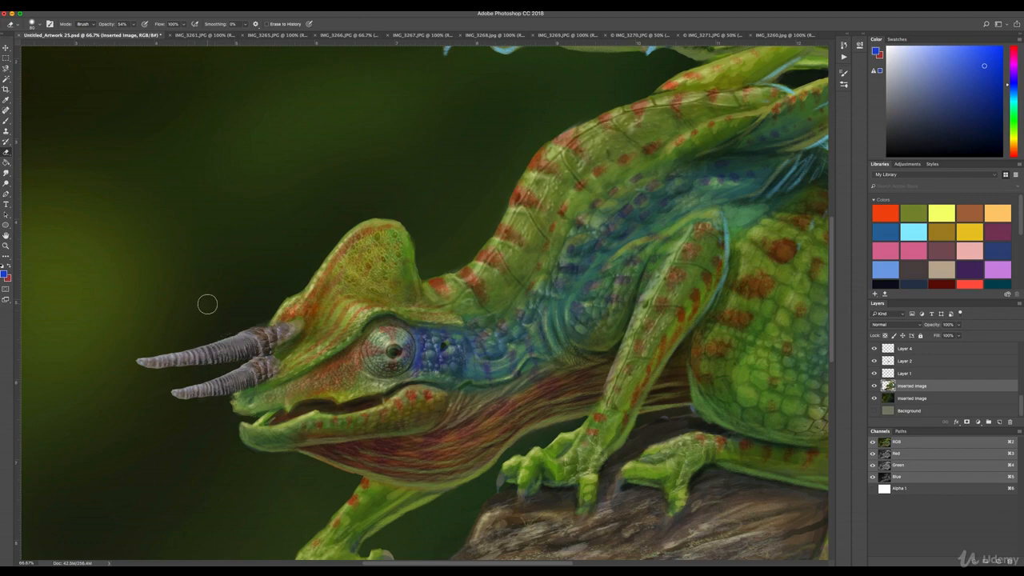
Step: Adjust the upper horn on Layer 20 with Hue/Saturation, shifting the hue, lowering saturation slightly and raising lightness slightly
key("super+minus")
key("super+minus")
key("super+minus")
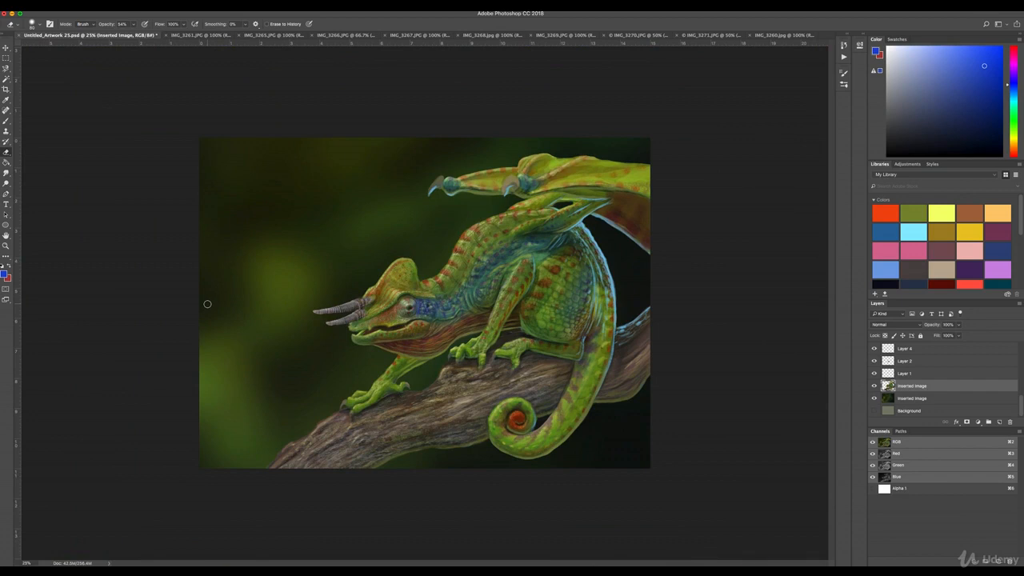
key("super+plus")
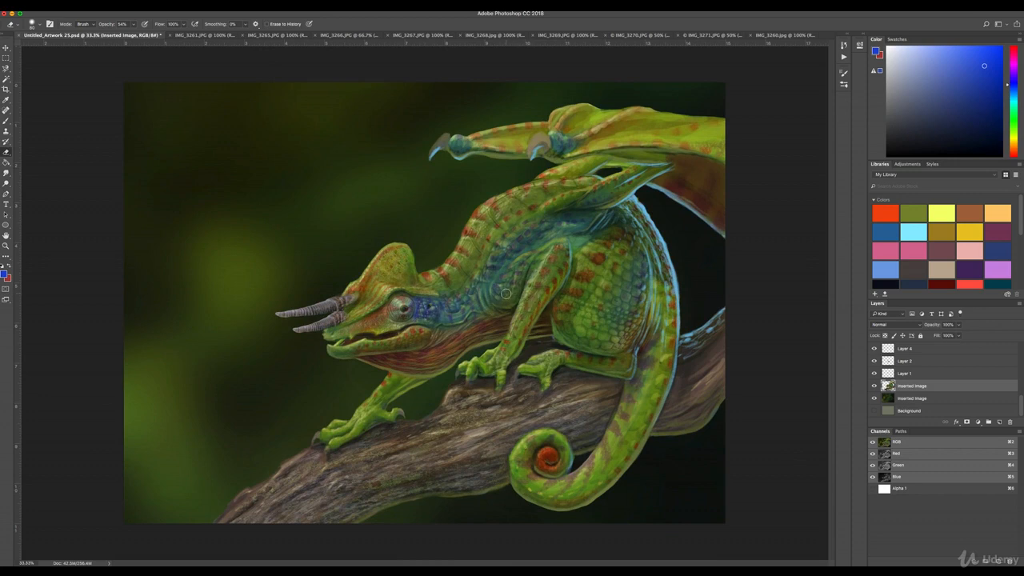
scroll(918, 366, "up", 5)
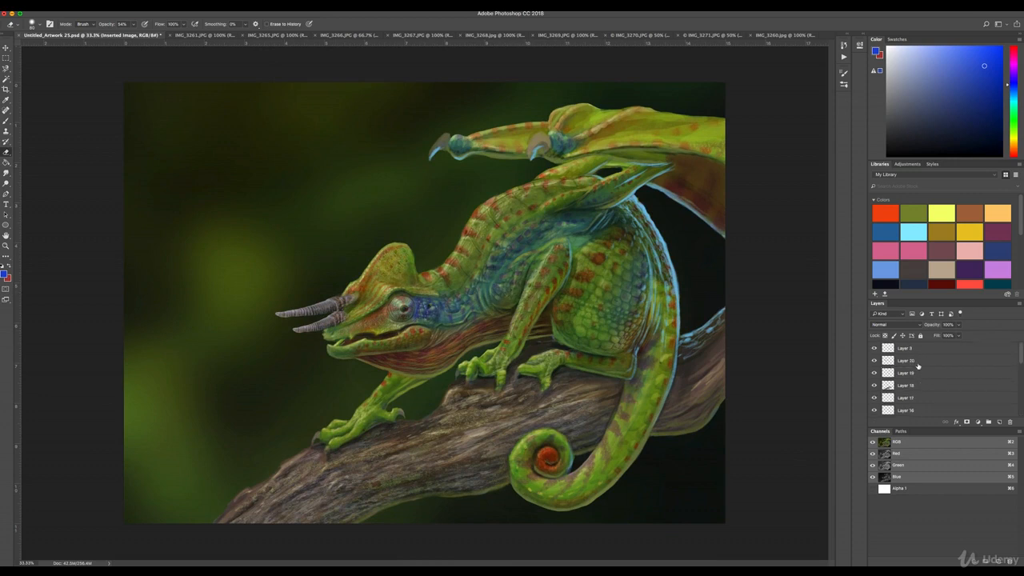
left_click(888, 362)
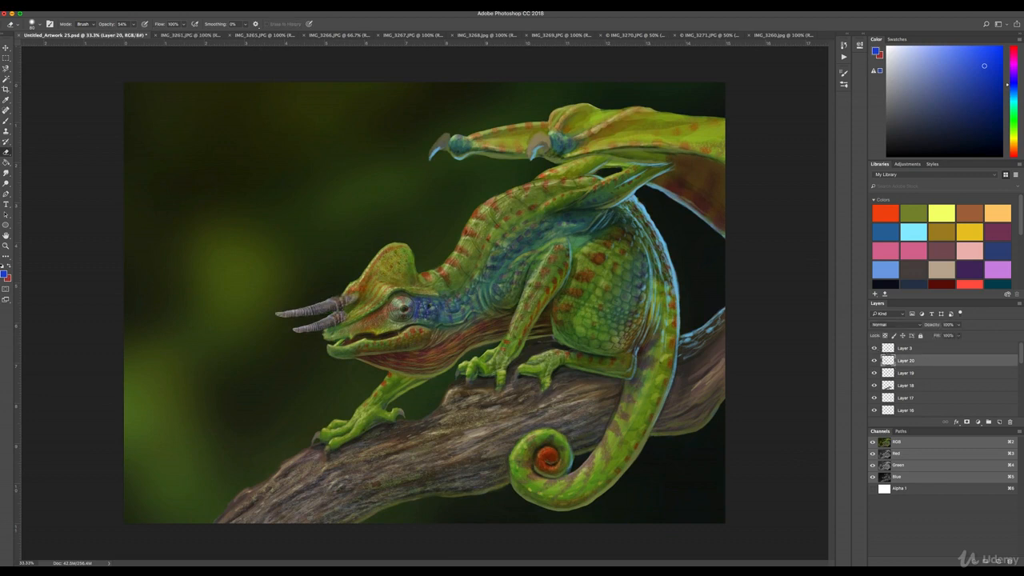
left_click(111, 7)
mouse_move(130, 26)
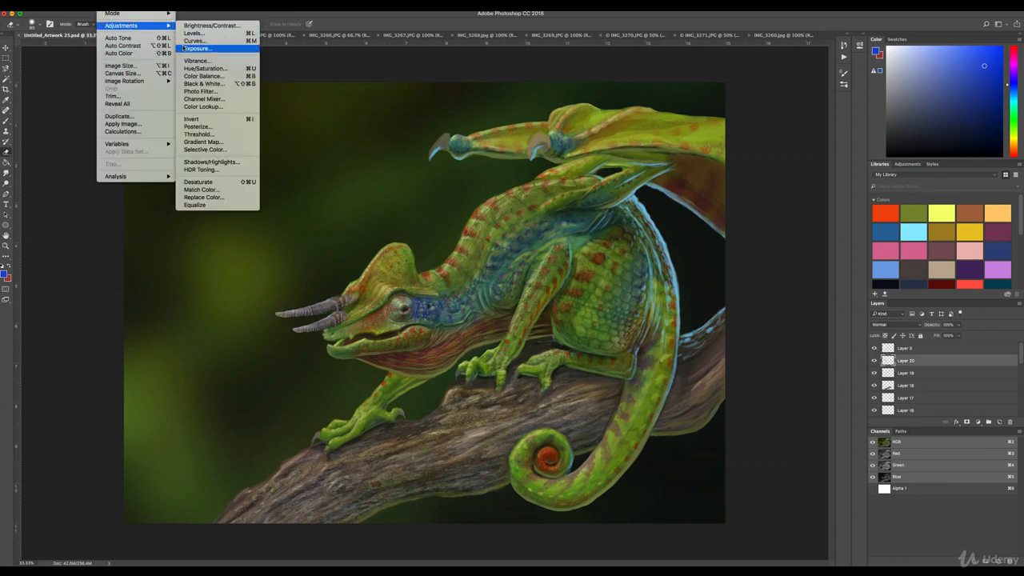
left_click(204, 68)
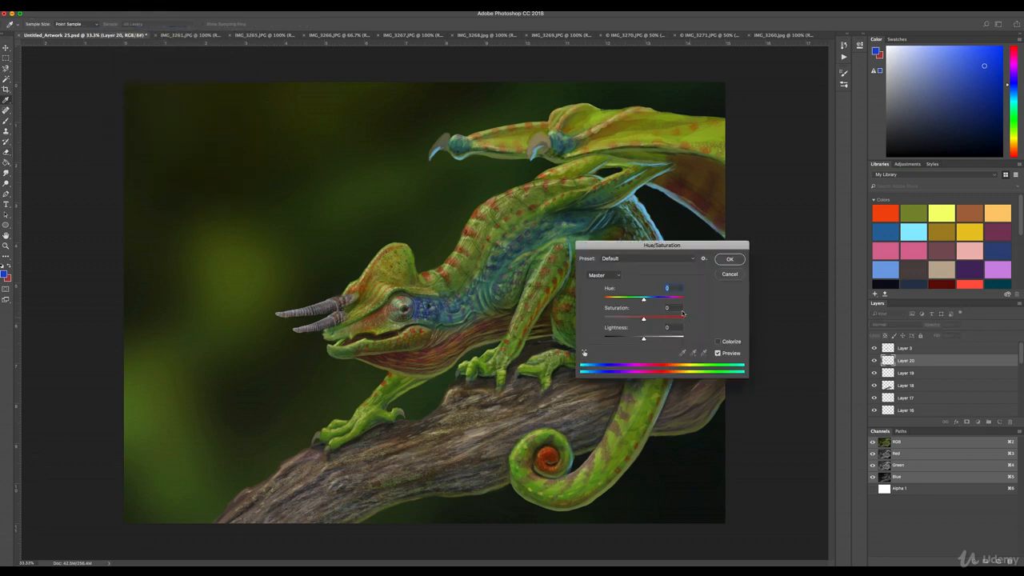
mouse_move(644, 302)
left_mouse_down()
mouse_move(672, 299)
mouse_move(637, 319)
mouse_move(660, 300)
left_mouse_up()
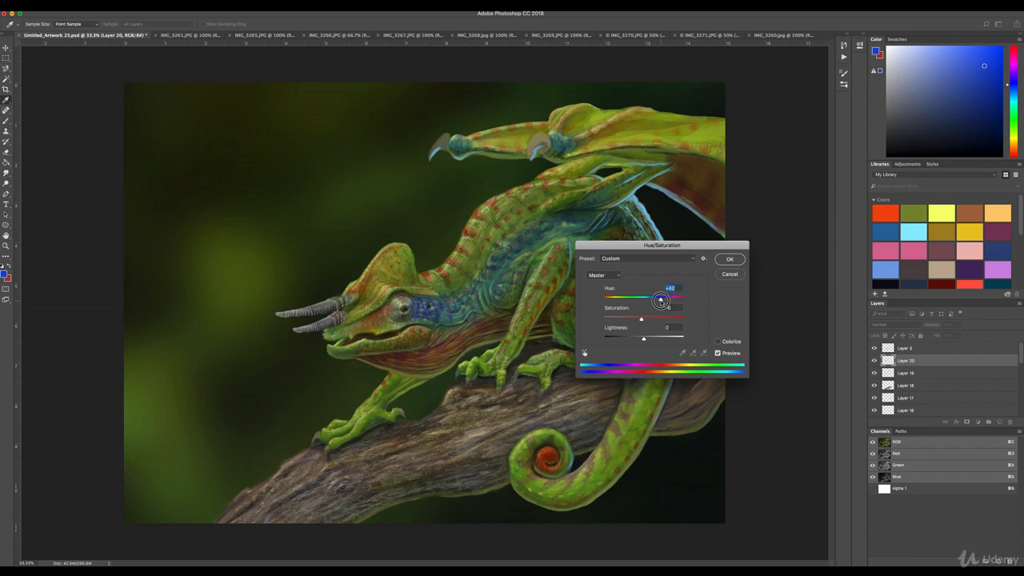
left_click_drag(644, 340, 647, 340)
left_click(729, 259)
Step: Shift the hue of the lower horn on Layer 19 with Hue/Saturation to match the upper horn
left_click(907, 373)
left_click(105, 7)
mouse_move(142, 30)
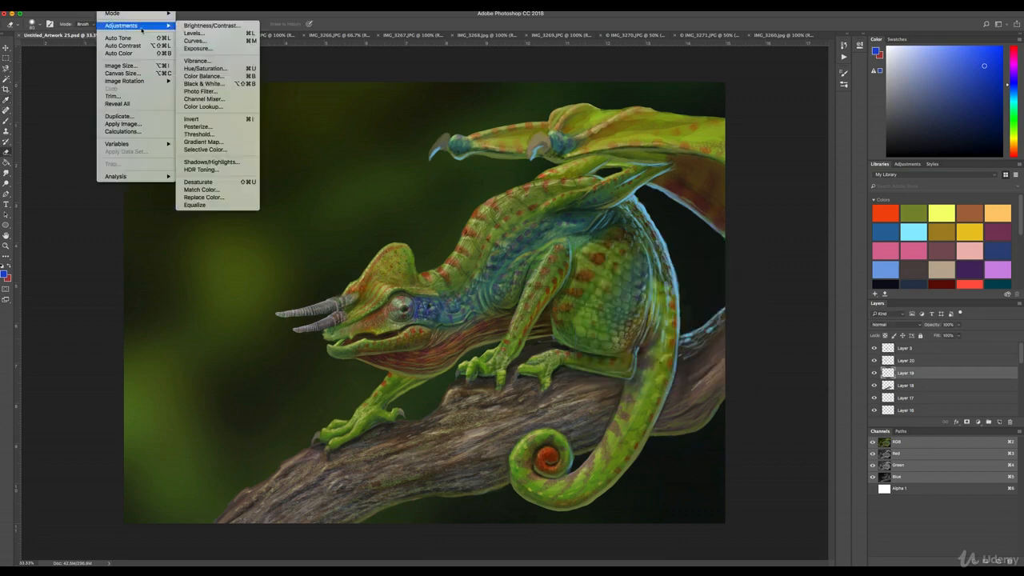
left_click(205, 68)
left_click_drag(644, 300, 663, 300)
left_click(729, 259)
Step: Examine the horns within the whole painting and compare it with Layer 19, Layer 20 and Layer 3 each hidden and shown
key("super+minus")
key("super+minus")
key("super+equal")
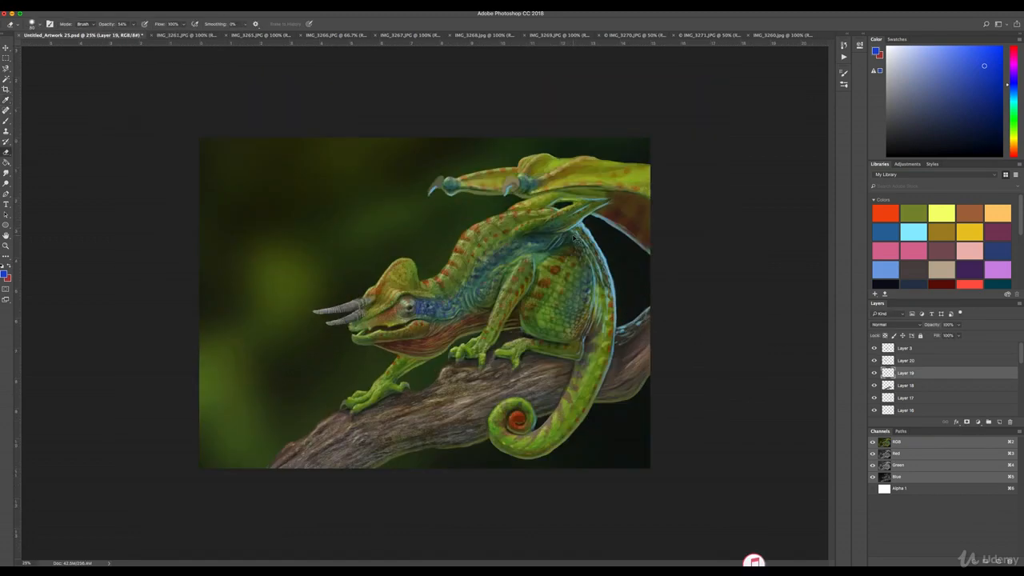
key("super+equal")
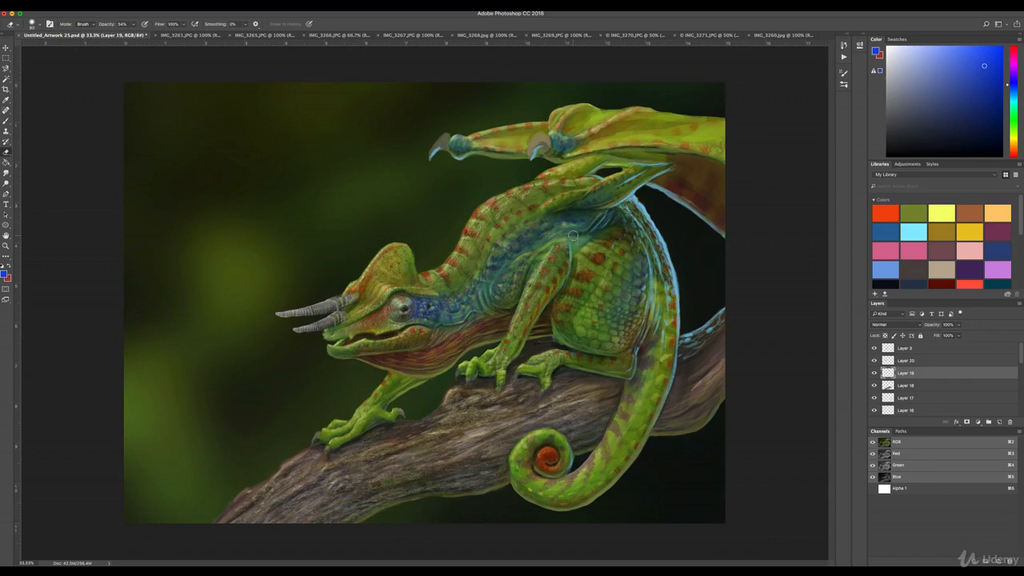
key("super+equal")
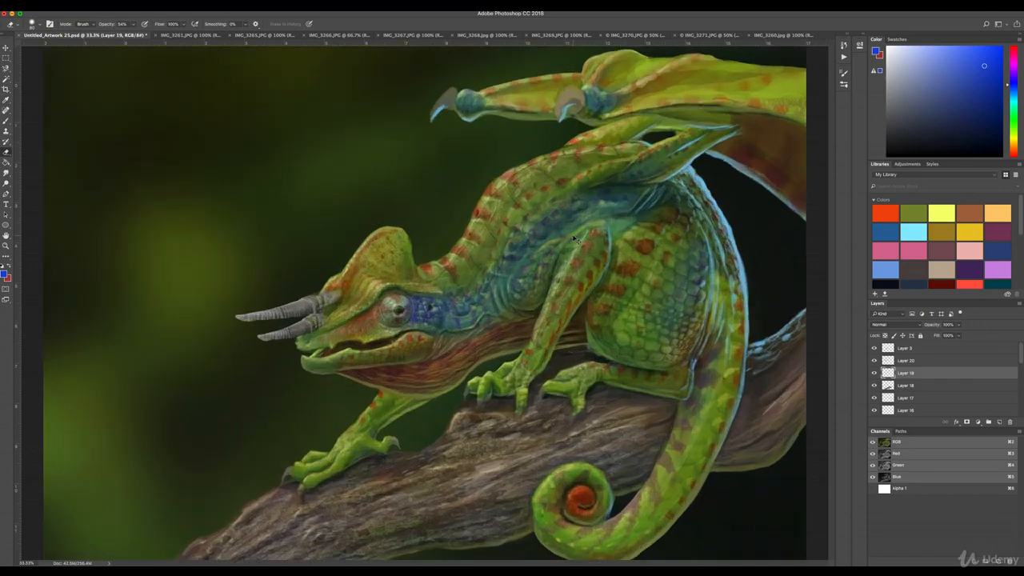
key("super+minus")
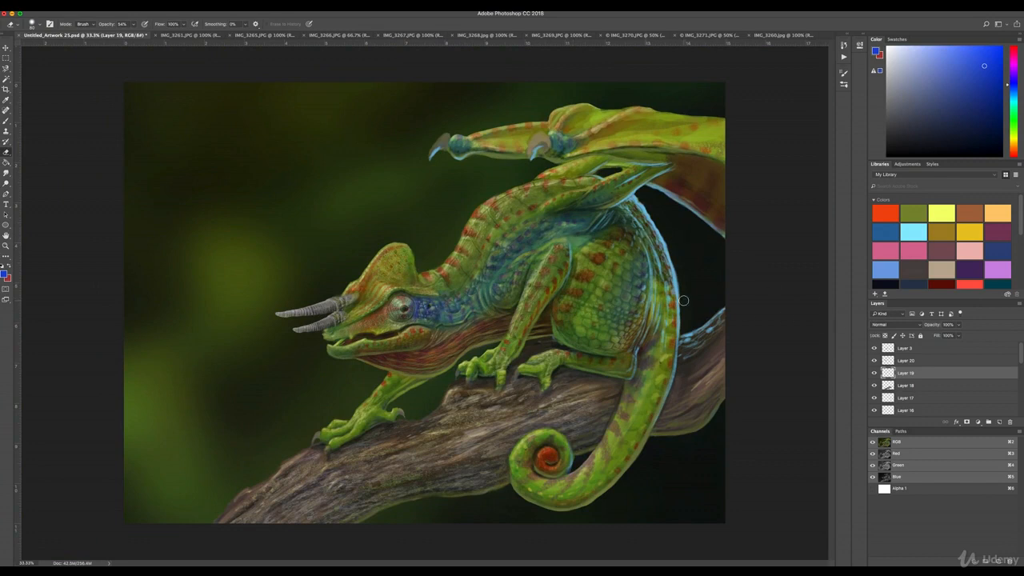
left_click(875, 373)
left_click(874, 373)
left_click(875, 360)
left_click(874, 360)
left_click(874, 349)
left_click(875, 349)
Step: Move Layer 3 below Layer 19 and merge all the texture layers from Layer 3 down to Layer 1 into one layer
left_click_drag(909, 348, 911, 378)
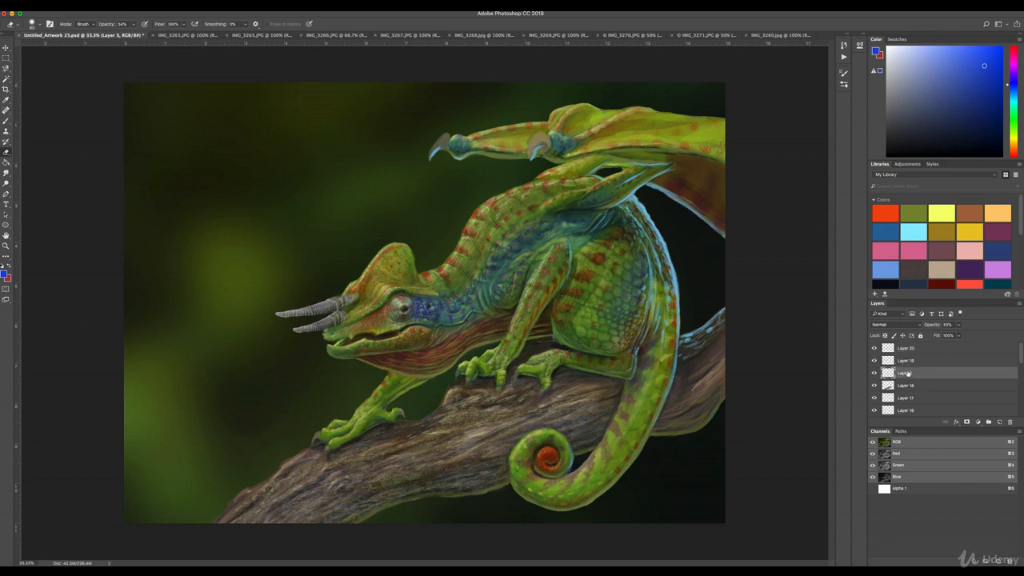
scroll(930, 381, "down", 10)
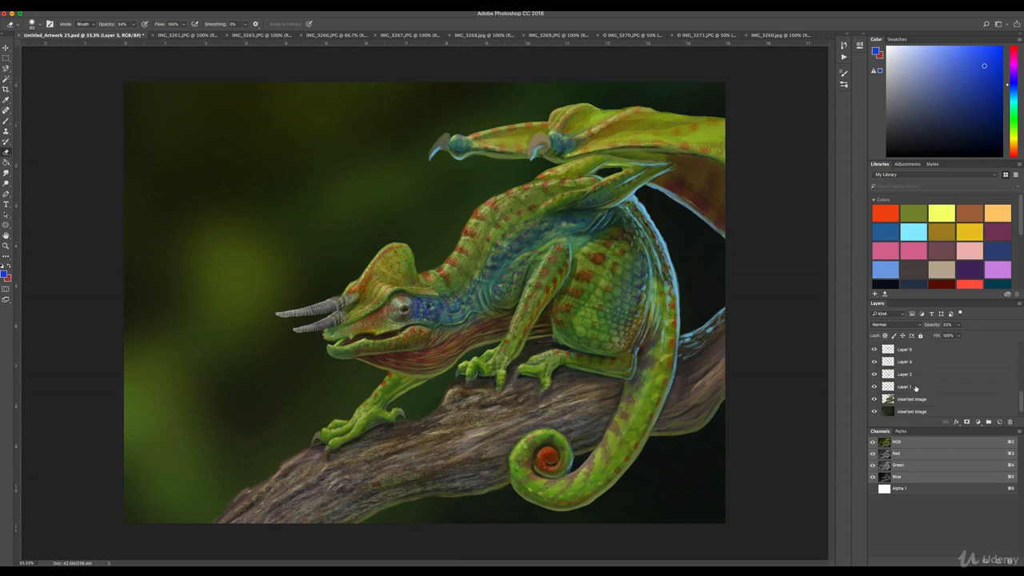
left_click(916, 387)
scroll(913, 382, "up", 10)
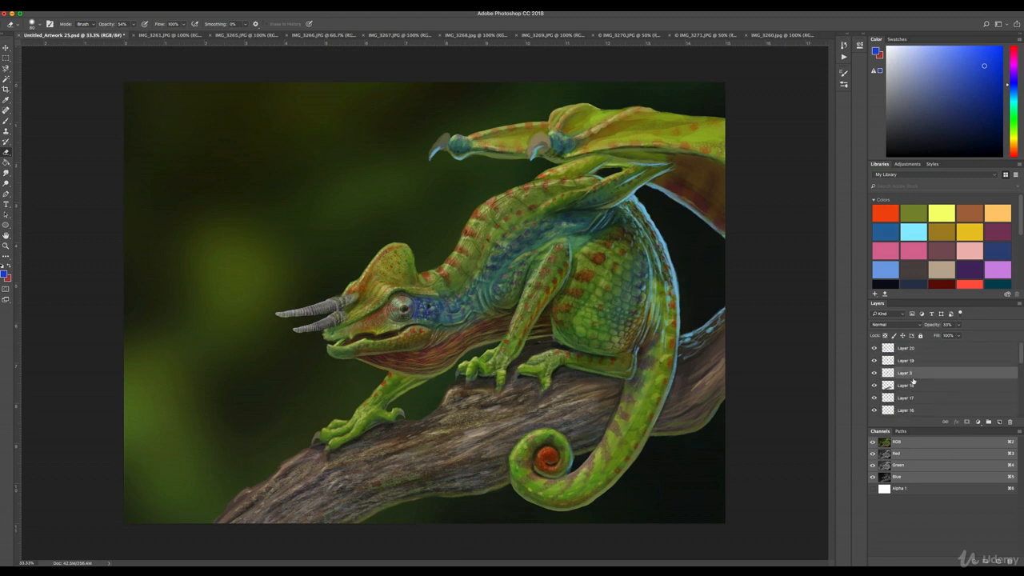
left_click(912, 385)
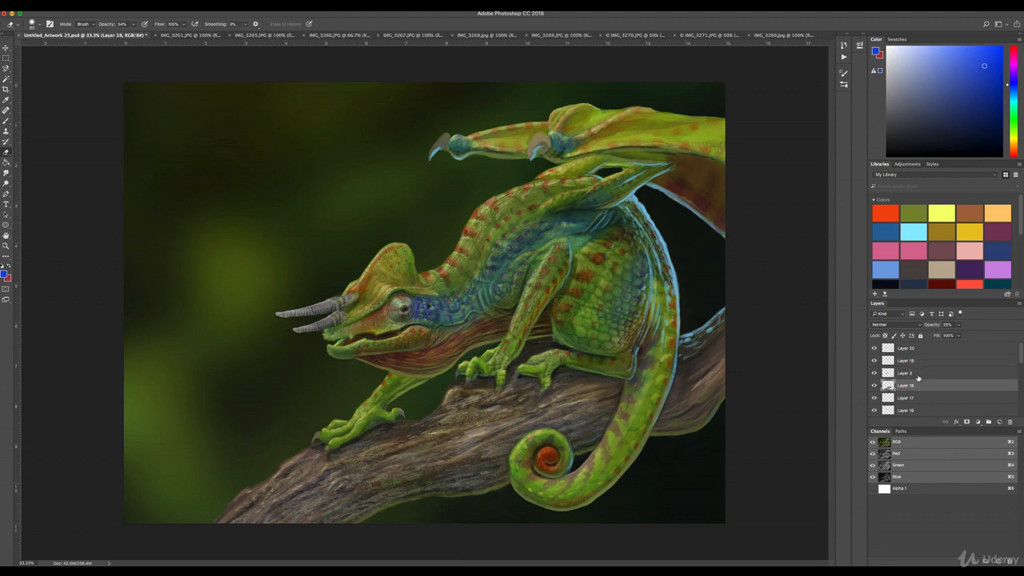
left_click(919, 376, "shift")
scroll(919, 385, "down", 10)
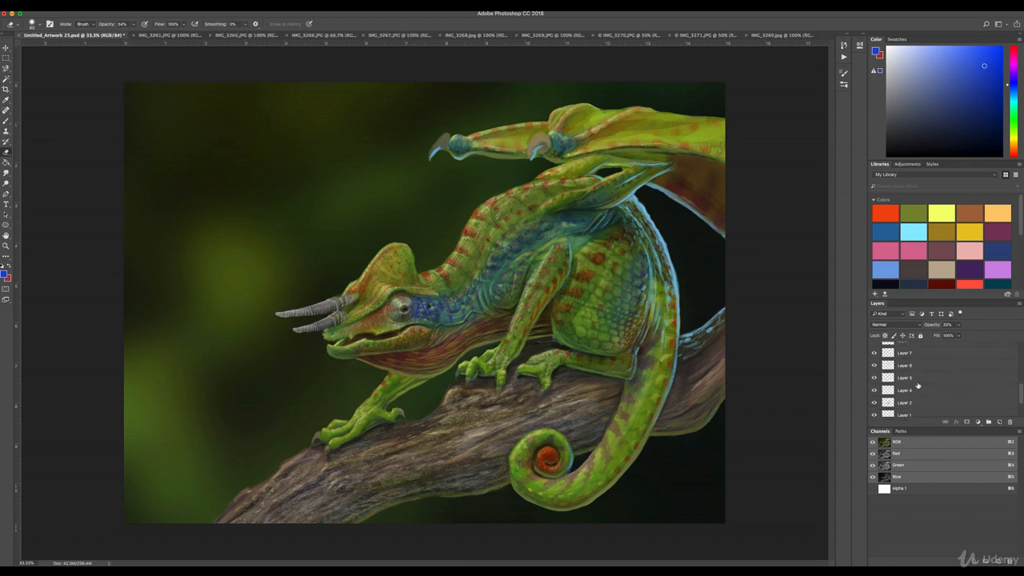
scroll(919, 374, "up", 5)
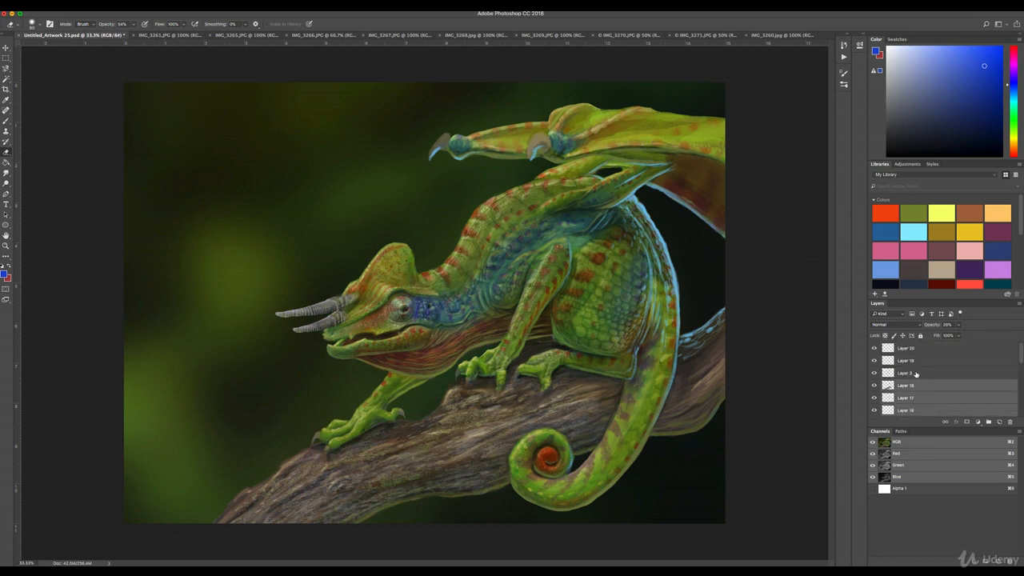
left_click(917, 373, "shift")
scroll(916, 374, "down", 1)
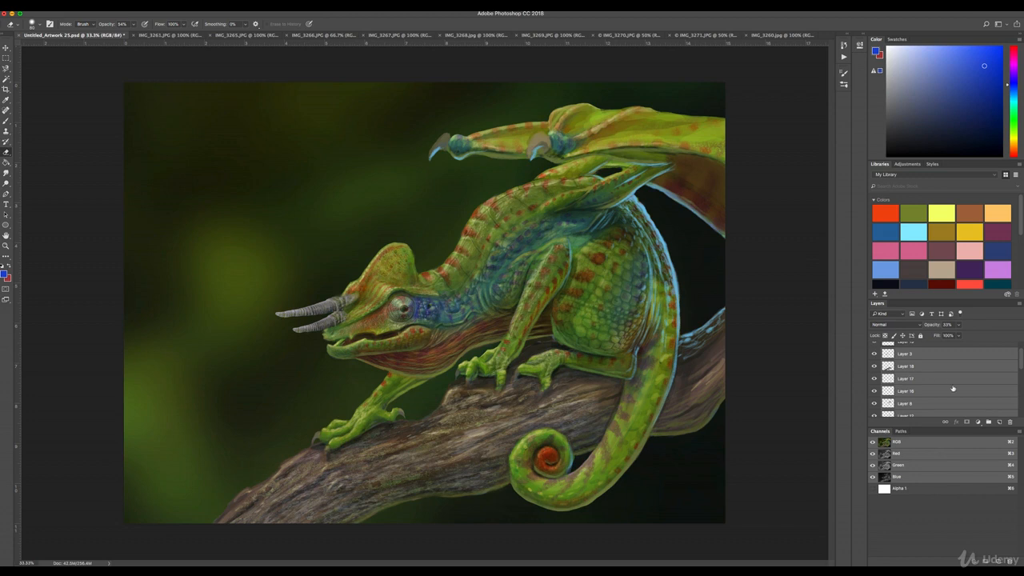
right_click(951, 384)
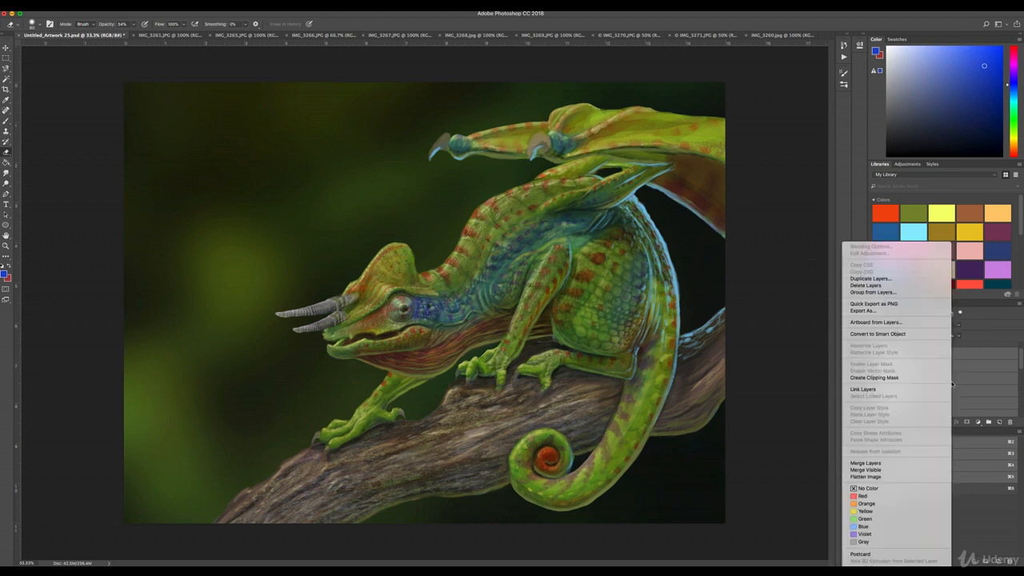
left_click(884, 464)
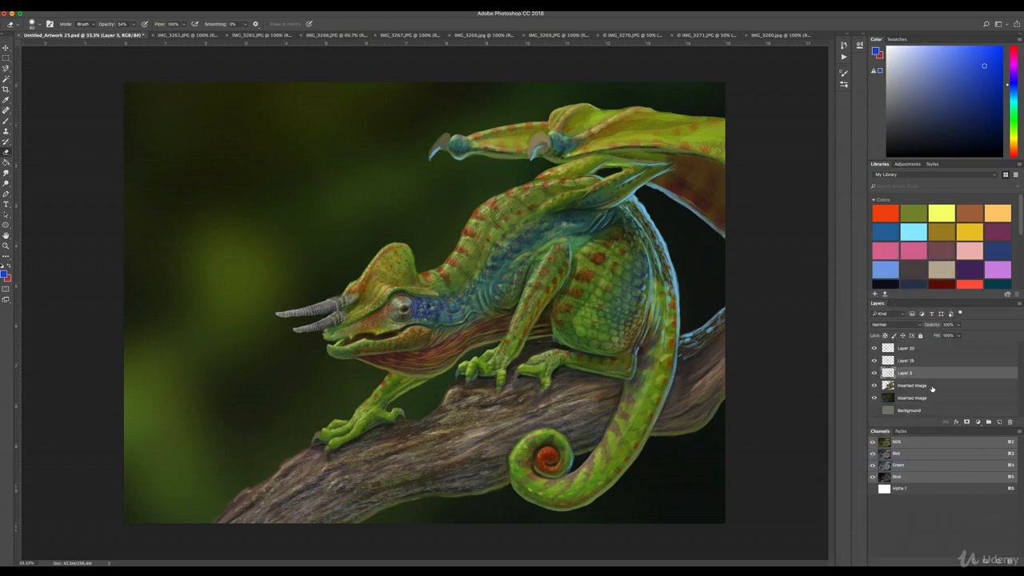
Step: Compare the painting with the merged texture layer hidden and shown, and set that layer's opacity to 99%
left_click(874, 374)
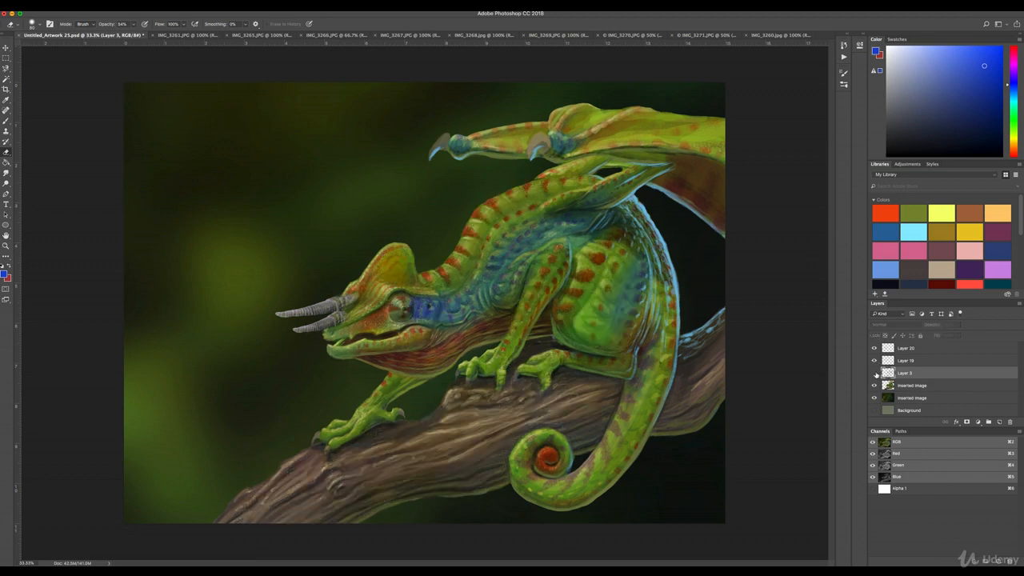
left_click(874, 374)
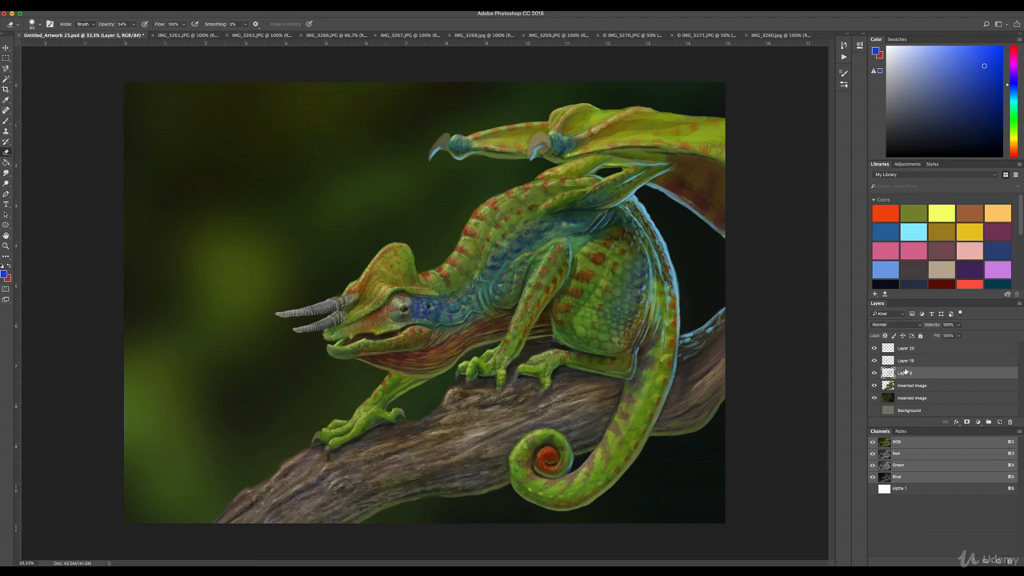
left_click(962, 327)
mouse_move(960, 334)
left_mouse_down()
mouse_move(948, 334)
mouse_move(958, 334)
left_mouse_up()
left_click_drag(956, 336, 958, 335)
Step: Apply an Exposure adjustment to the merged texture layer, shifting only the Gamma Correction slightly
left_click(116, 2)
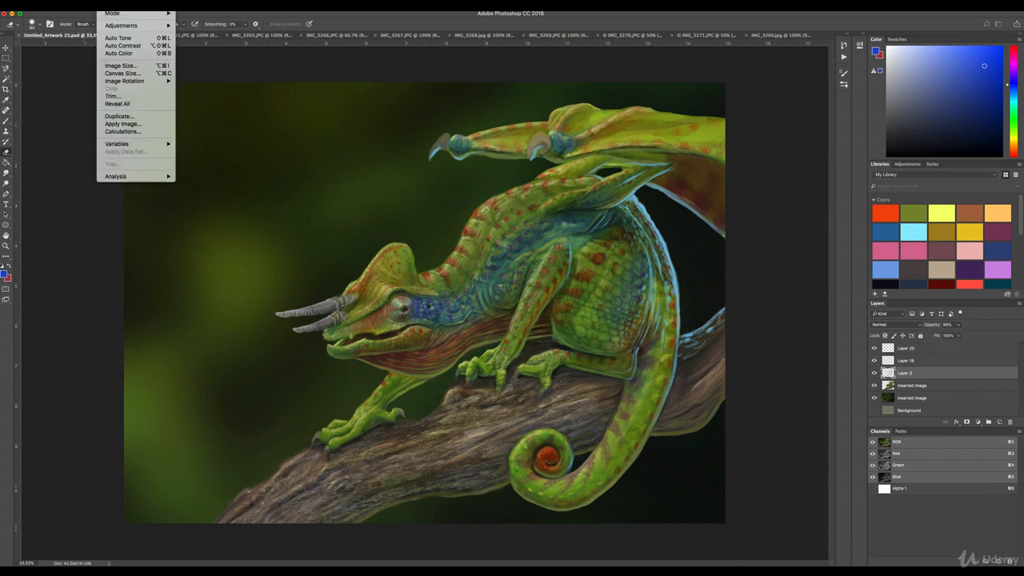
mouse_move(164, 27)
left_click(198, 48)
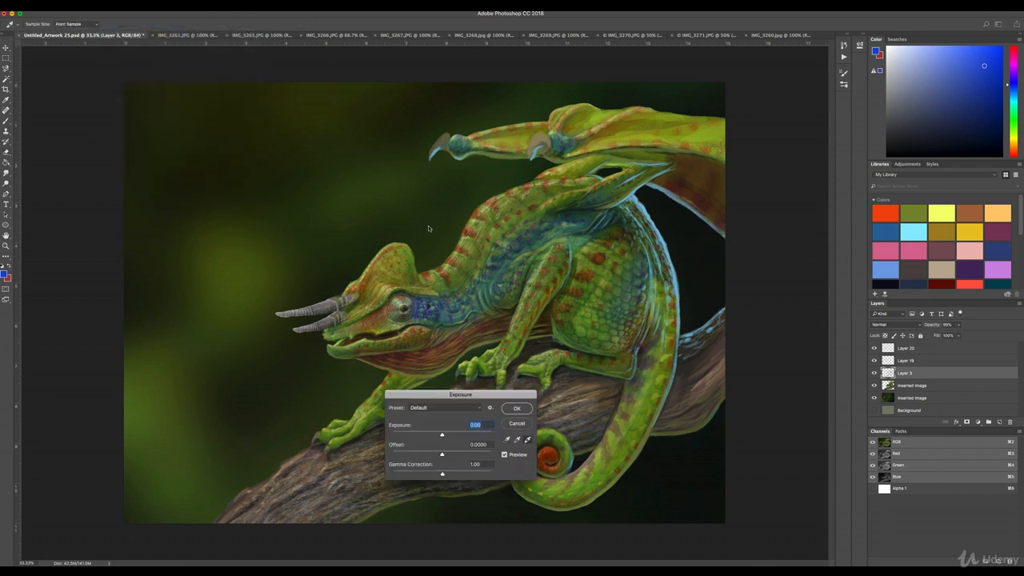
left_click_drag(443, 476, 446, 475)
left_click(515, 408)
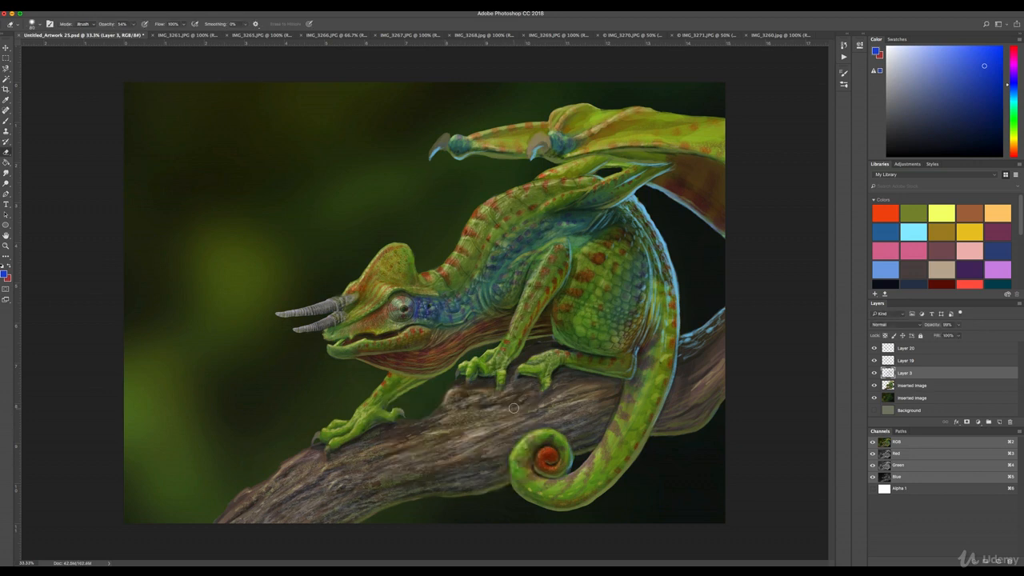